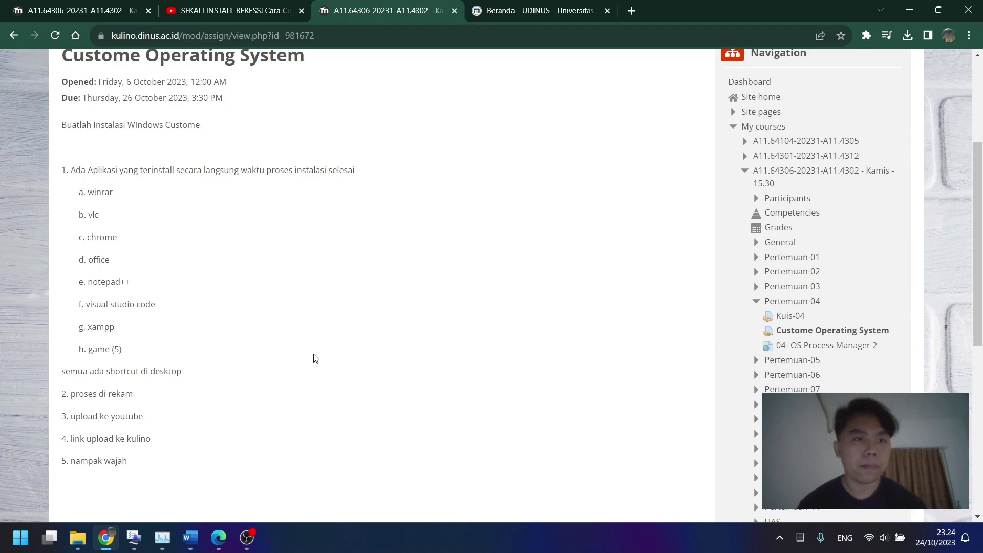
- Review the Custome Operating System assignment requirements and the installers and ISO images in the bahan2 folder
scroll(314, 358, up, 4)
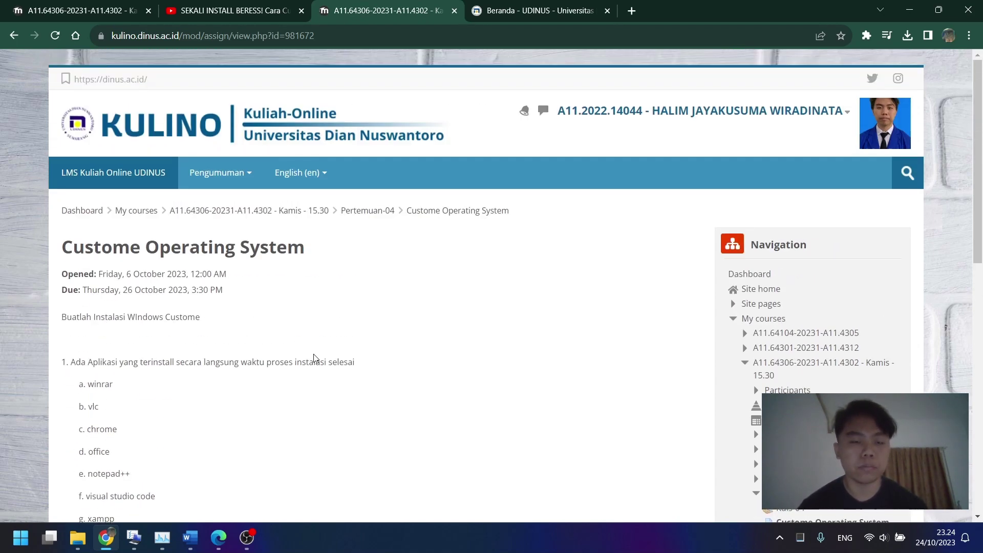
scroll(315, 358, down, 5)
scroll(314, 355, up, 1)
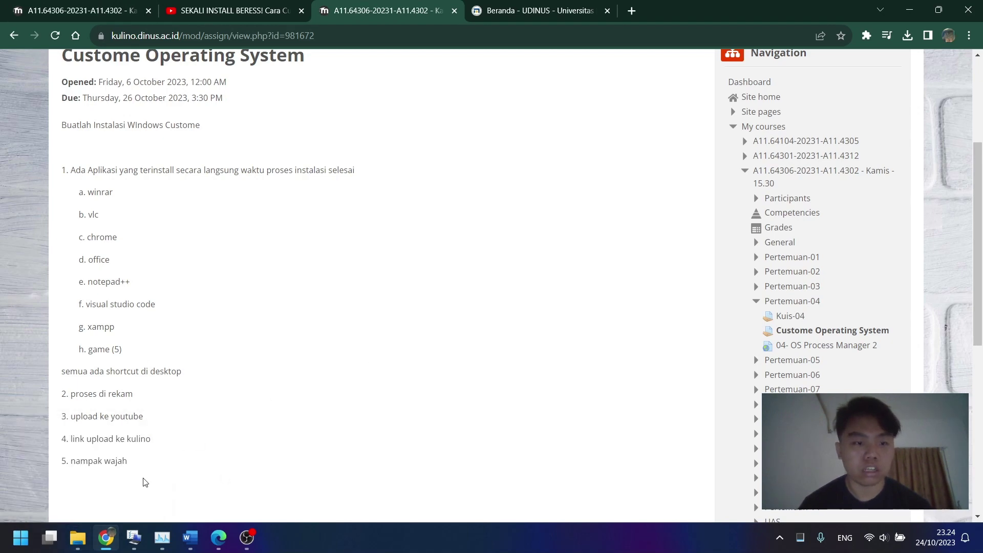
click(77, 537)
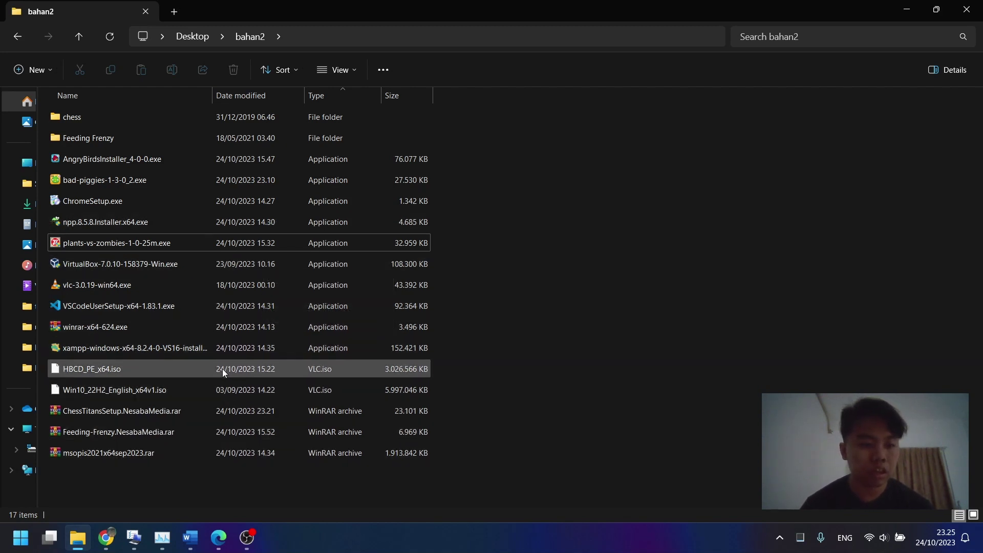
click(111, 537)
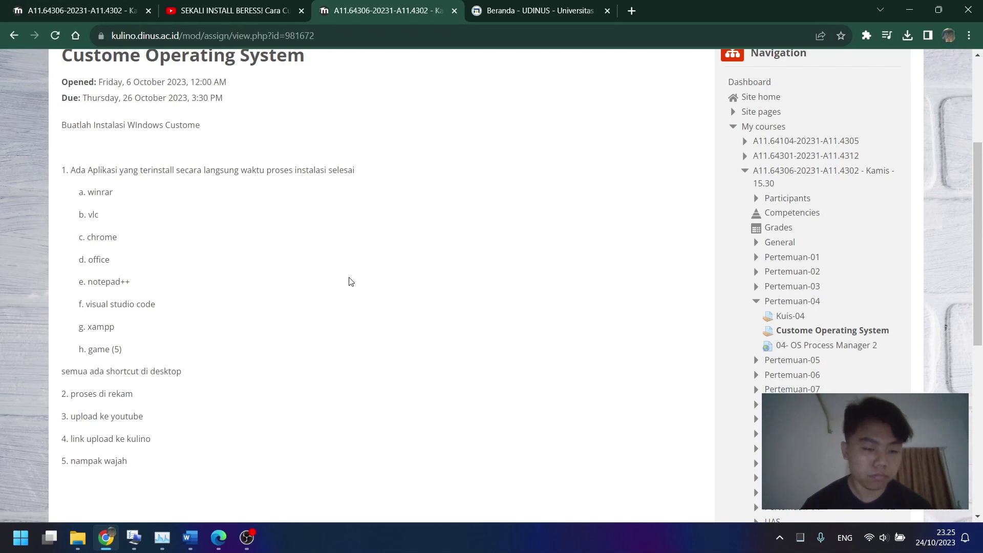
- Find Oracle VM VirtualBox on the computer and switch to it
click(27, 530)
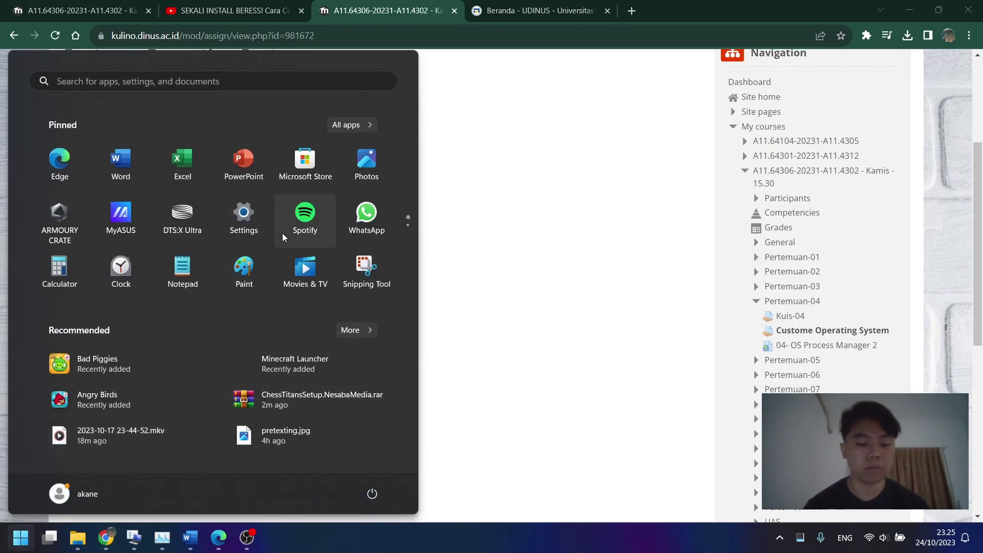
text(virtua)
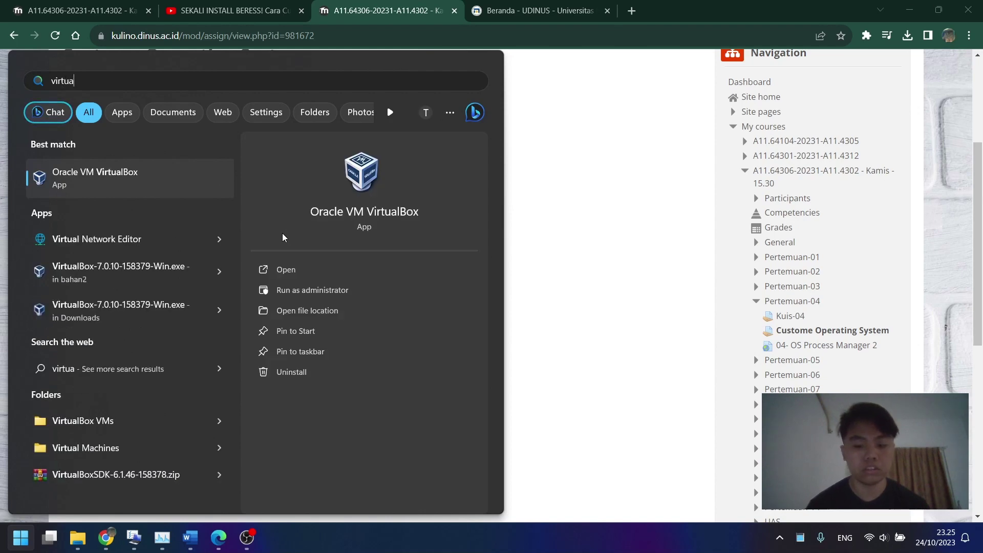
key(Escape)
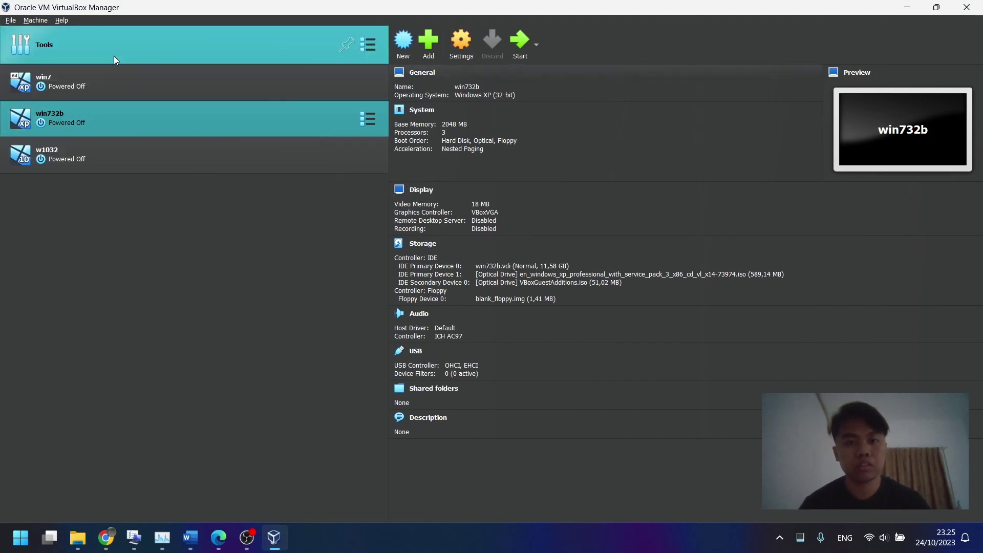
- Begin a new virtual machine named win1064, keeping Microsoft Windows and Windows 10 (64-bit) as its type and version
click(404, 51)
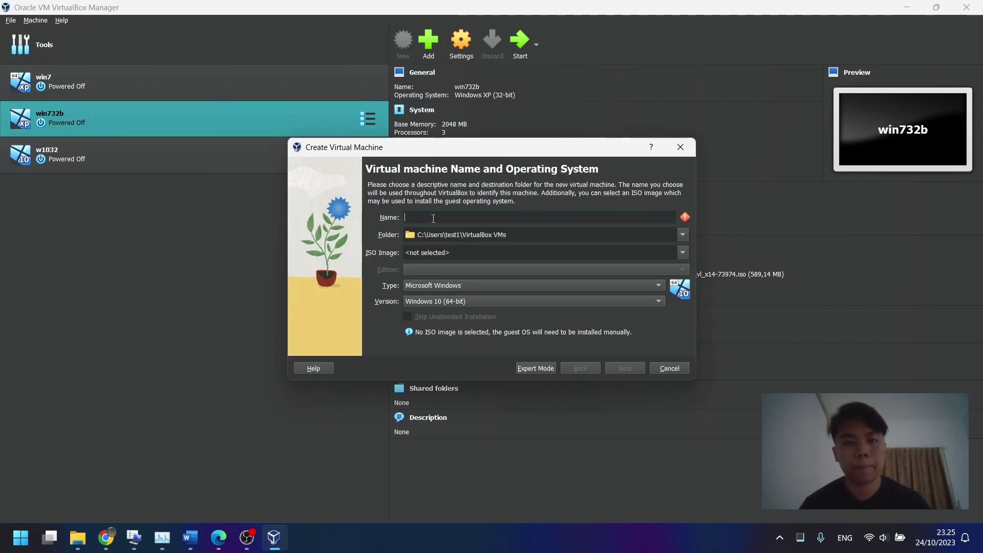
text(win10)
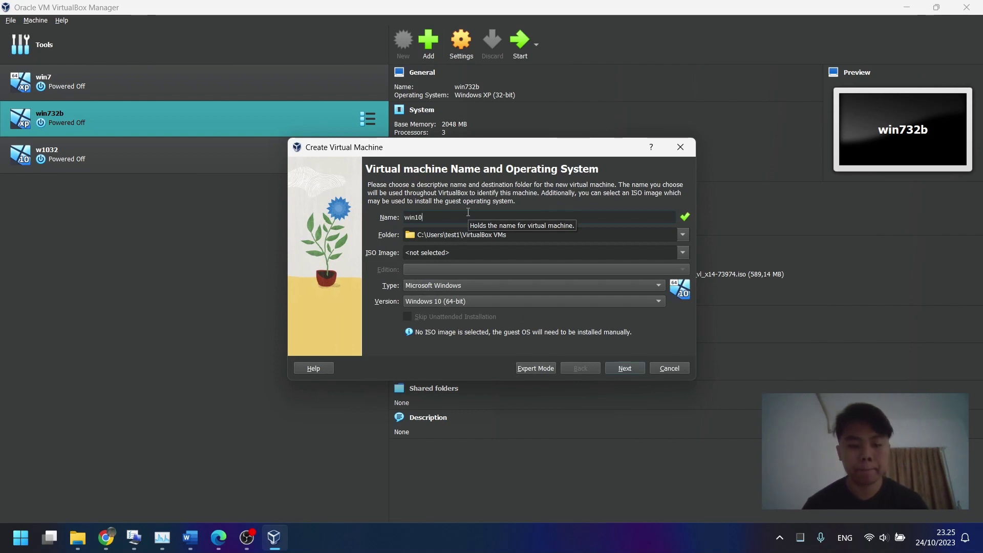
text(64)
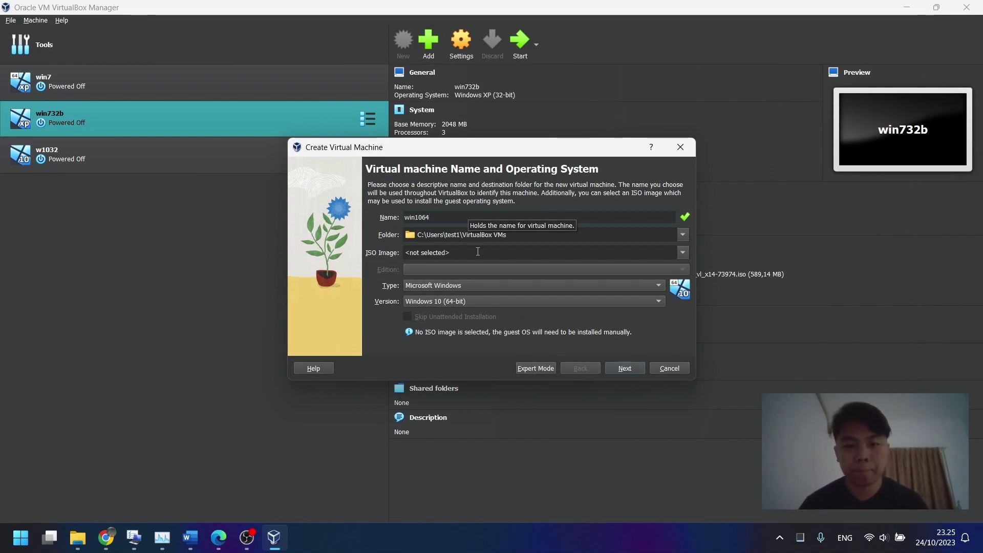
click(523, 302)
click(551, 303)
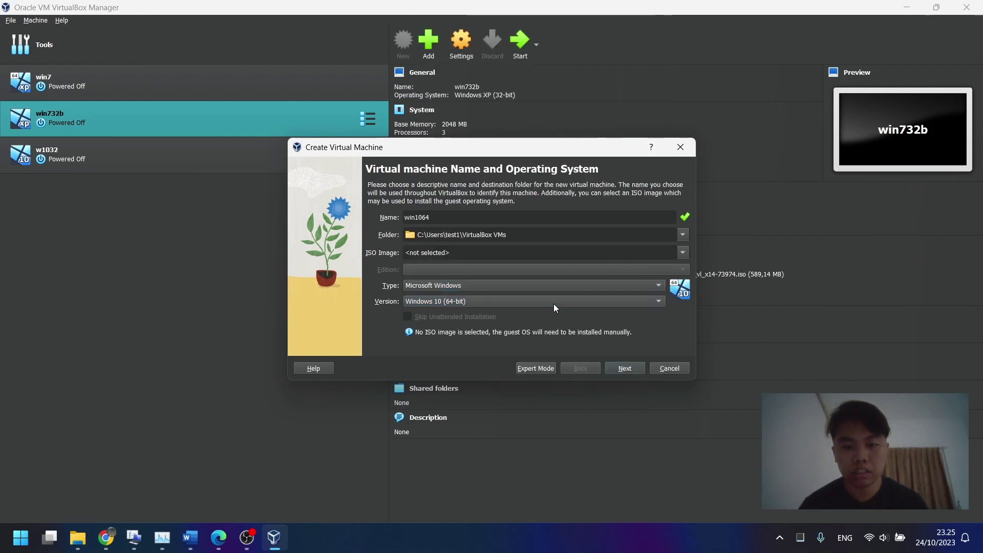
click(579, 285)
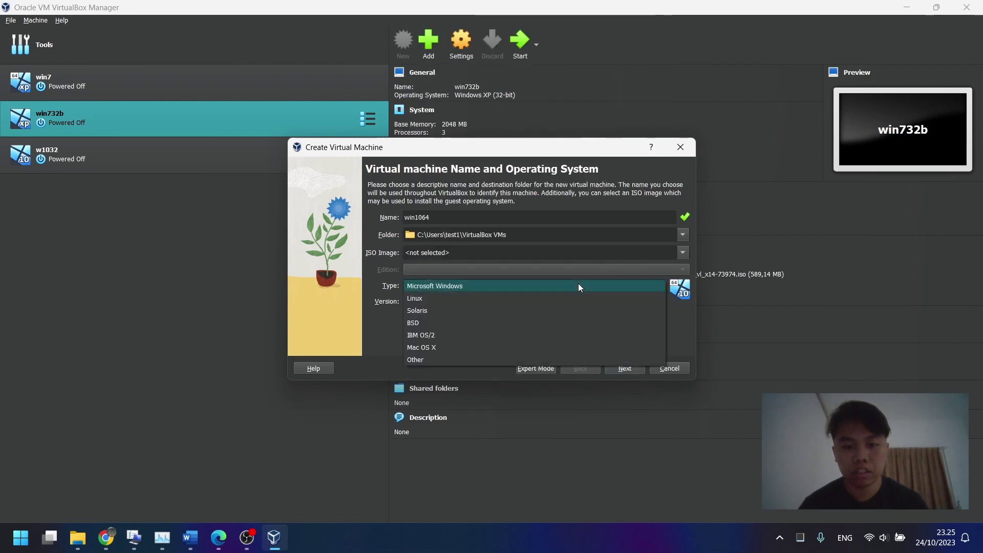
click(688, 296)
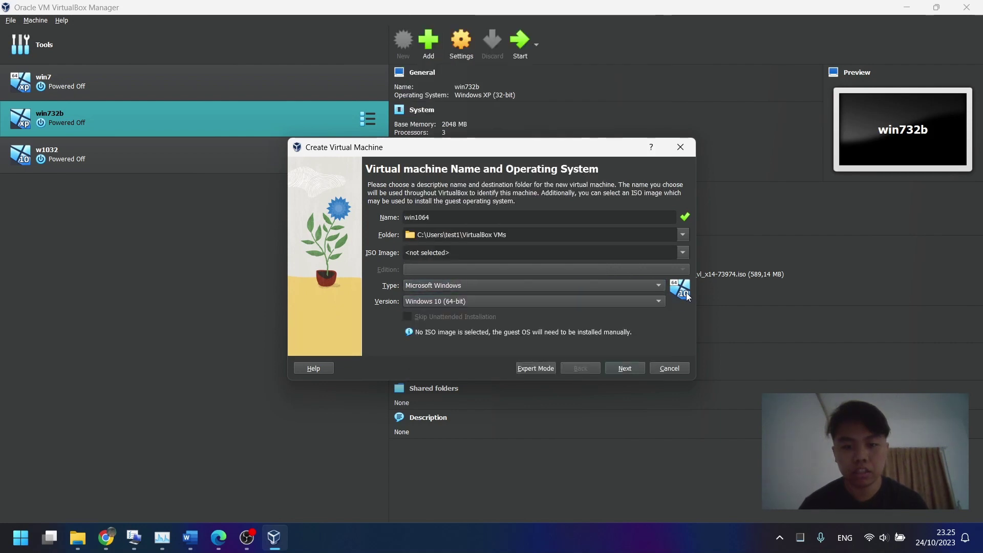
click(622, 367)
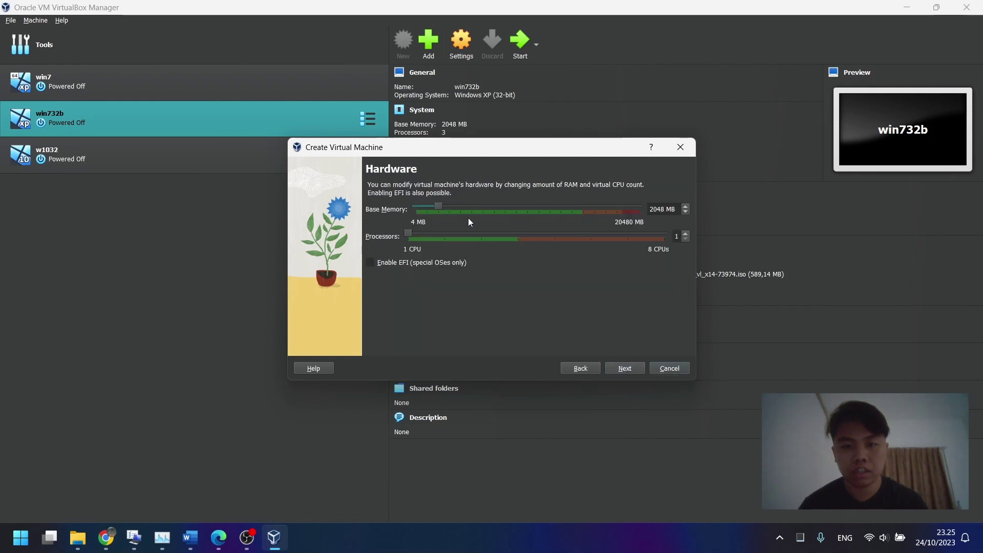
- Give the new virtual machine 4096 MB of base memory and 2 processors
drag(438, 204, 458, 206)
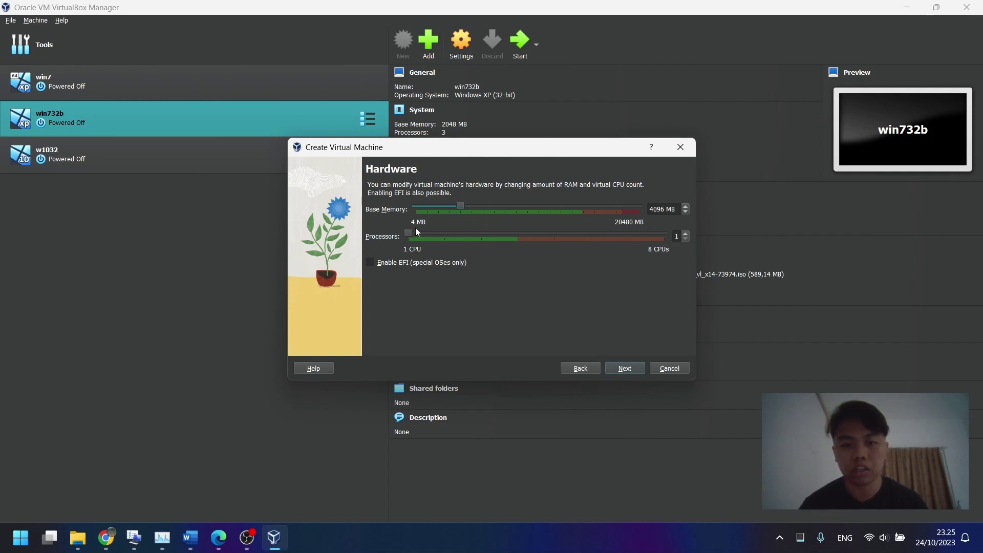
click(685, 234)
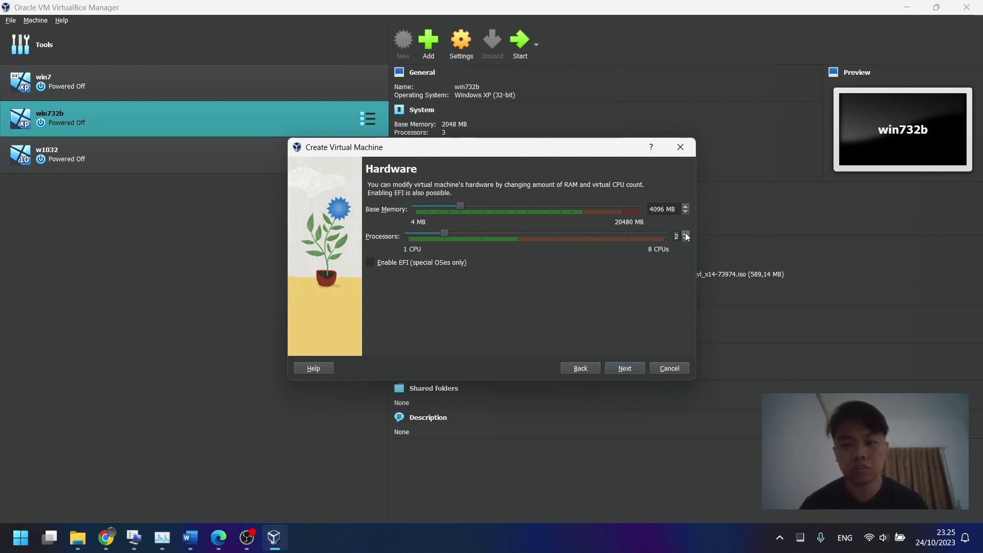
click(613, 366)
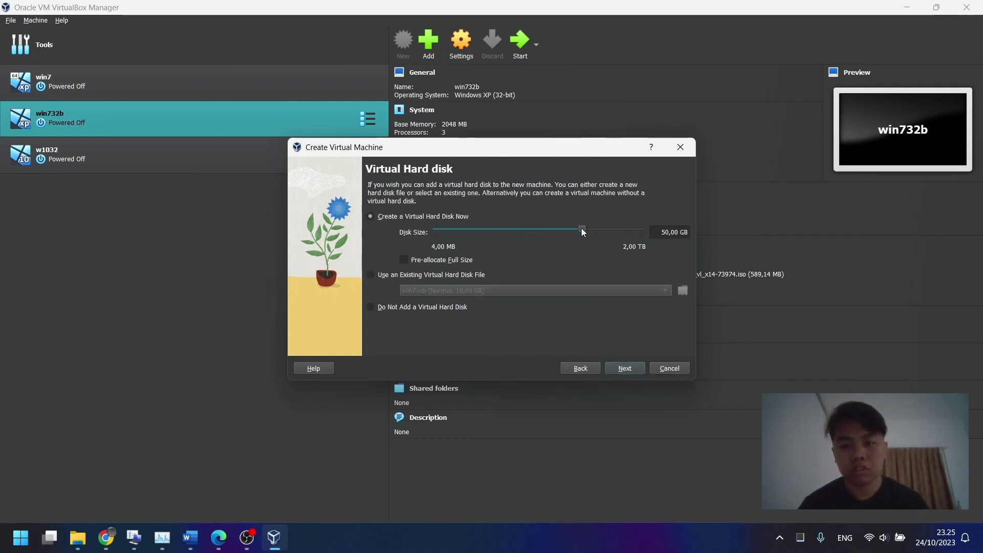
- Set the size of the new virtual hard disk to 100 GB and finish creating the virtual machine
drag(582, 231, 599, 232)
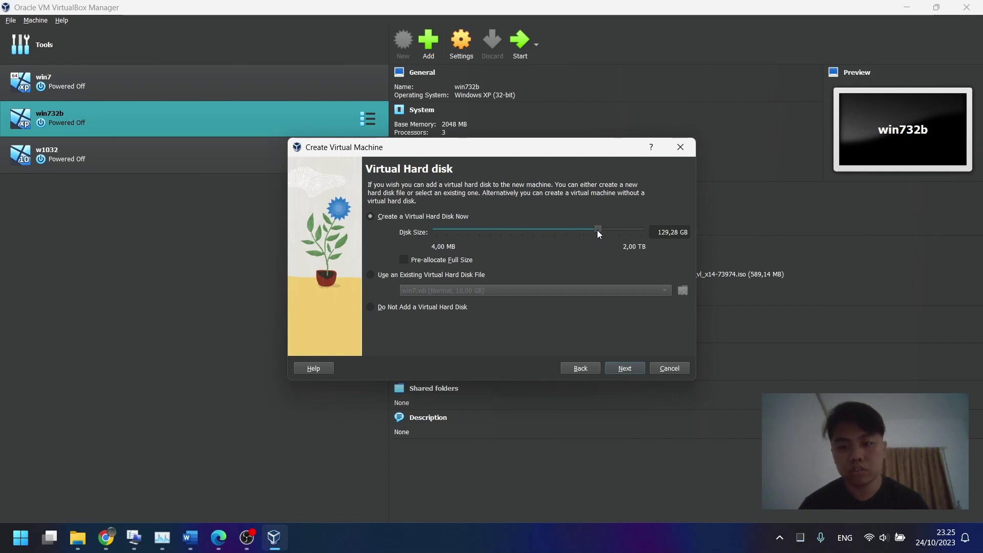
triple_click(661, 231)
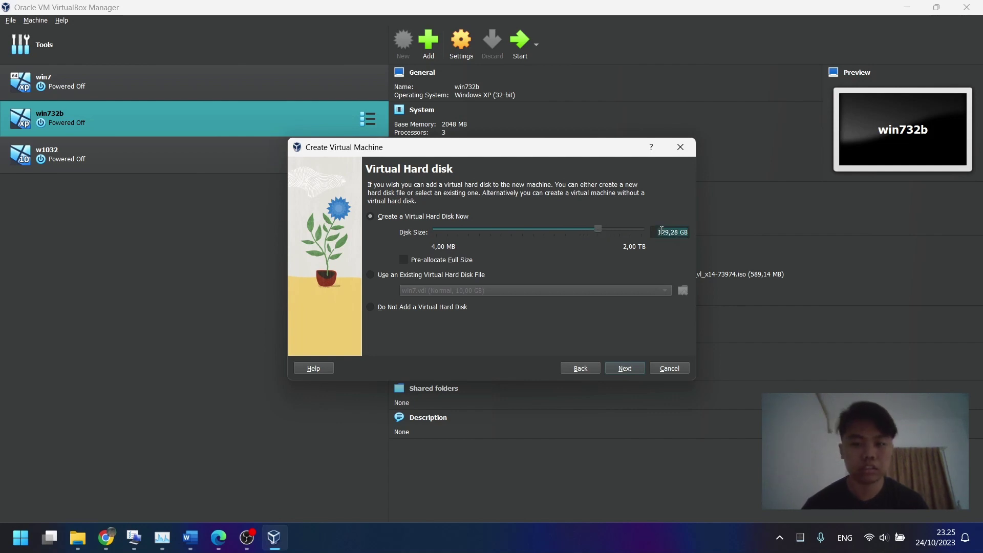
mouse_move(597, 229)
mouse_down()
mouse_move(585, 229)
mouse_move(594, 230)
mouse_up()
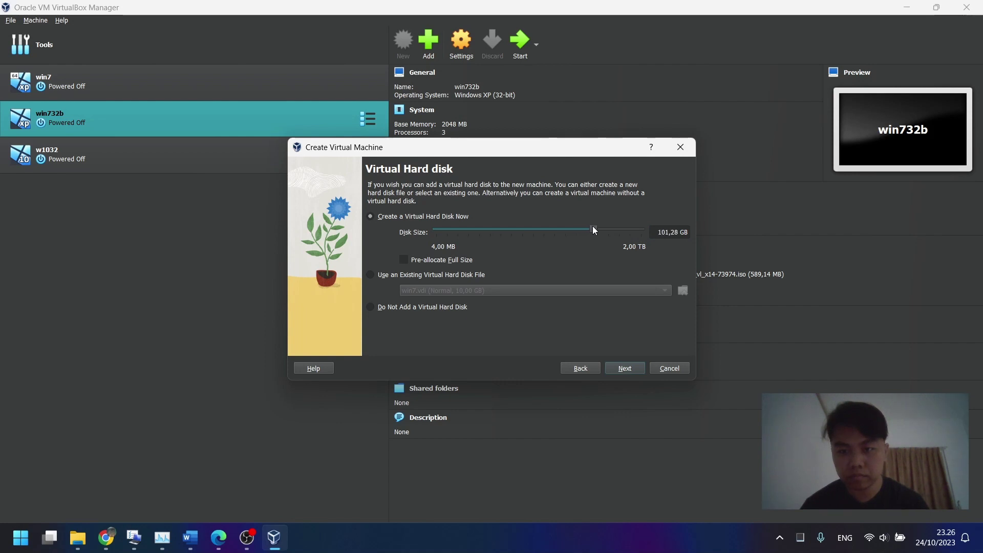
click(678, 233)
key(BackSpace)
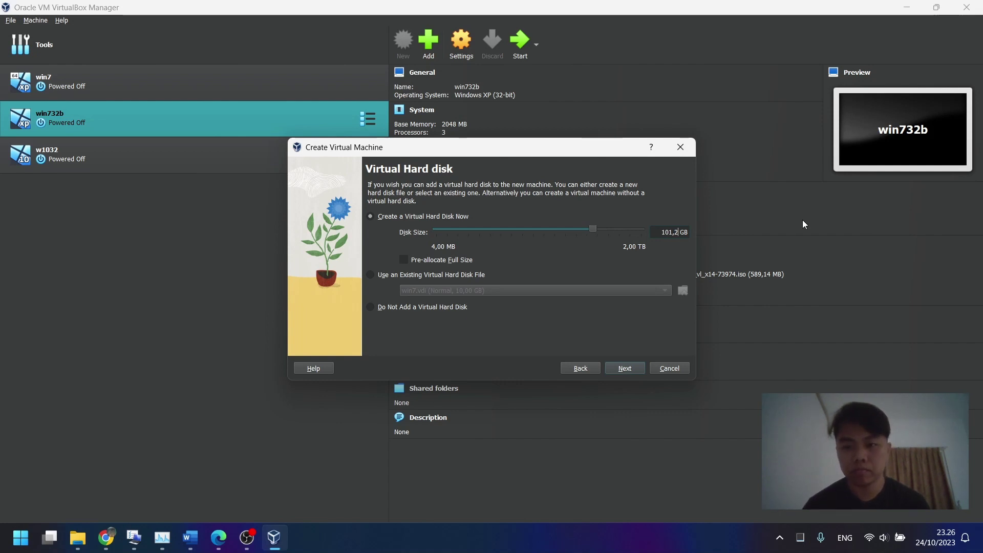
key(BackSpace)
key(BackSpace)
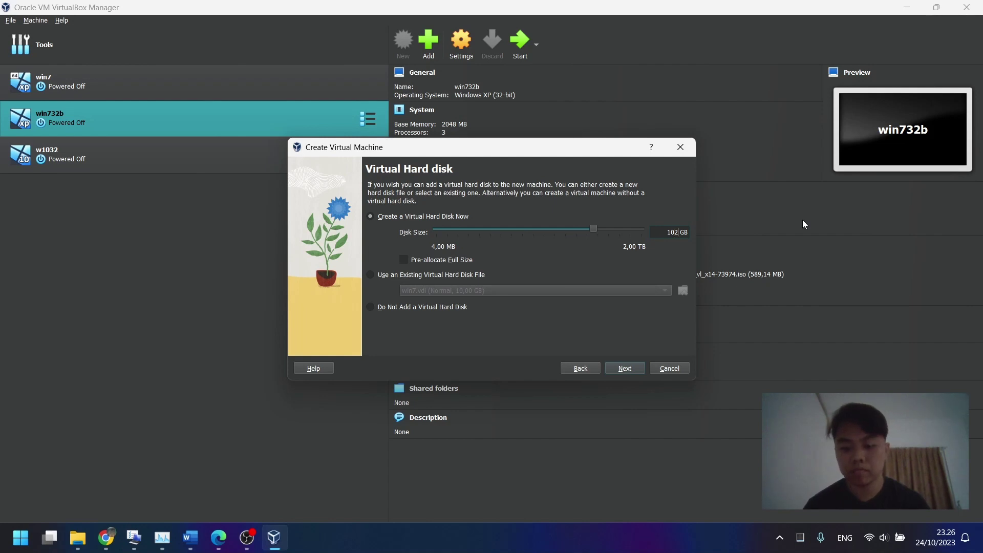
key(BackSpace)
text(0)
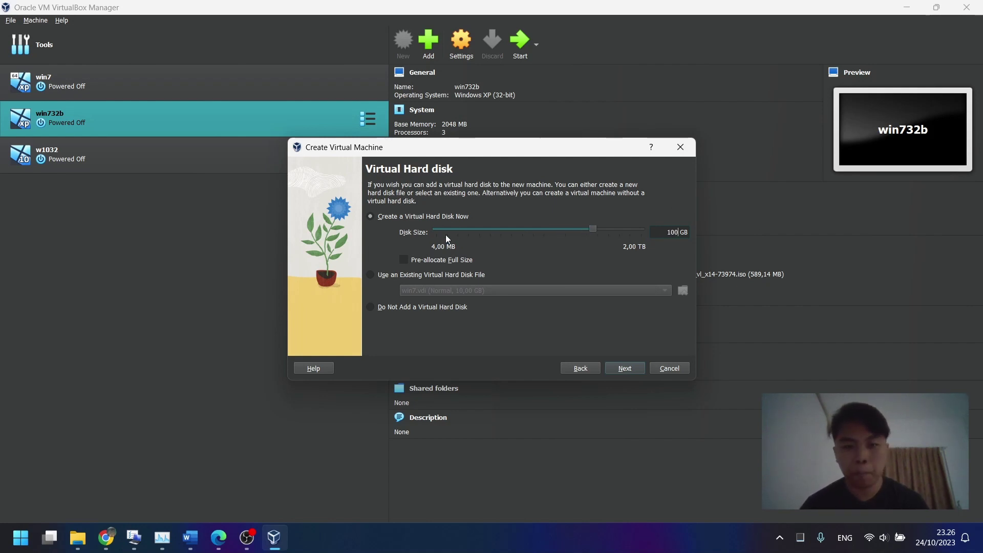
click(622, 370)
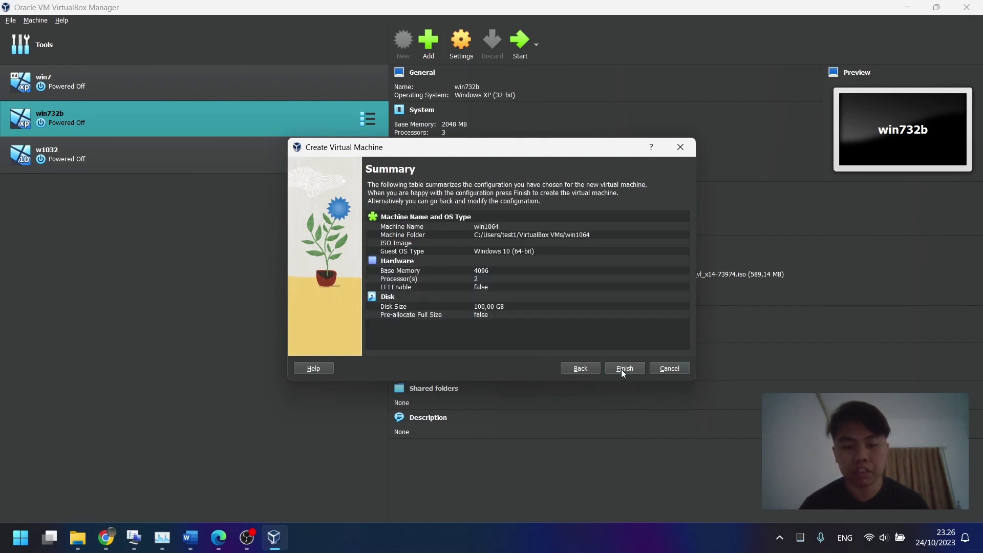
click(623, 369)
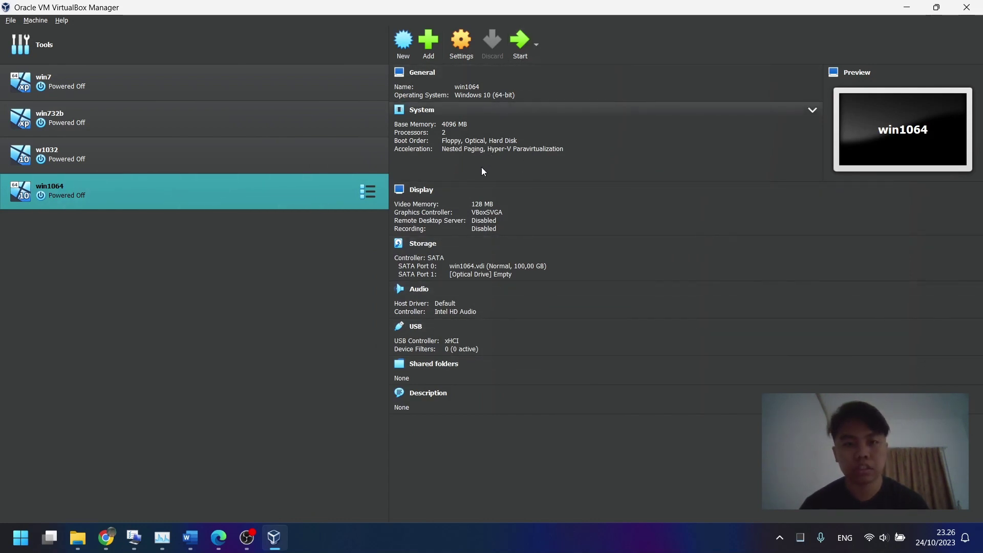
- Load Win10_22H2_English_x64v1.iso from the bahan2 folder into the empty optical drive in win1064's storage settings
right_click(260, 201)
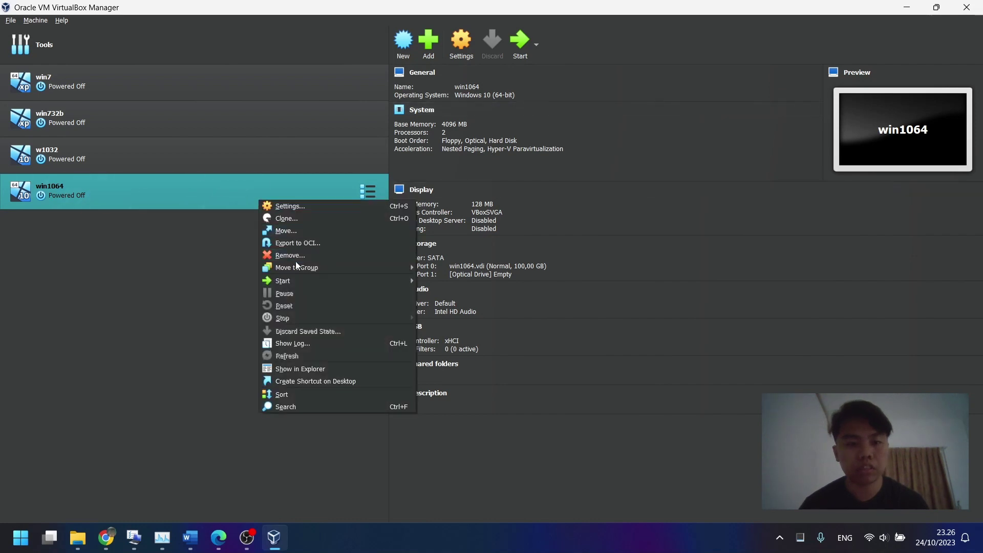
click(333, 207)
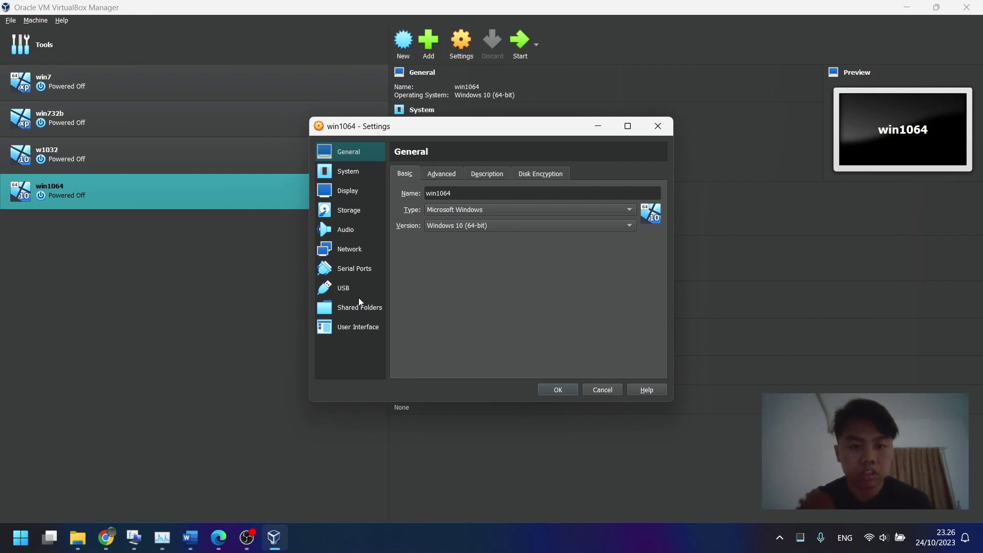
click(360, 219)
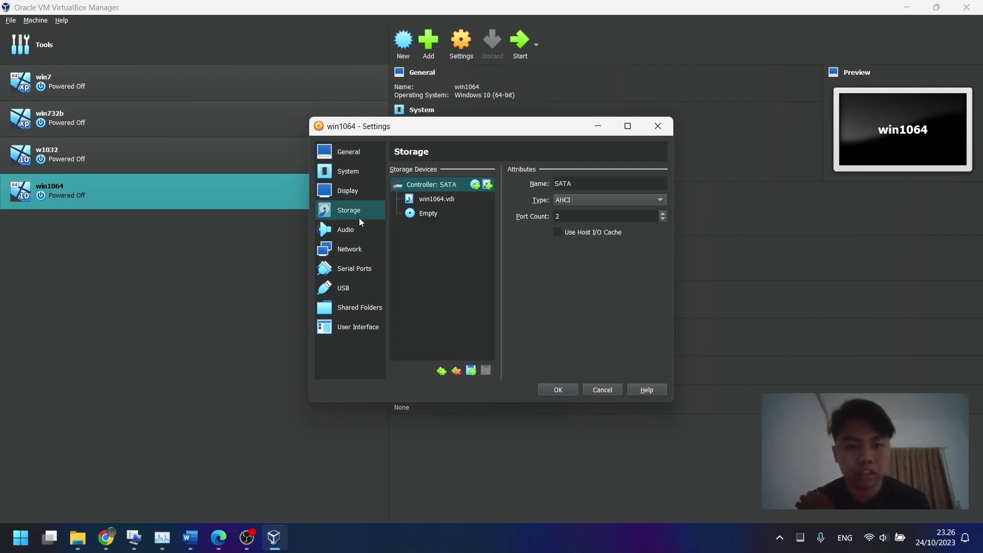
click(448, 217)
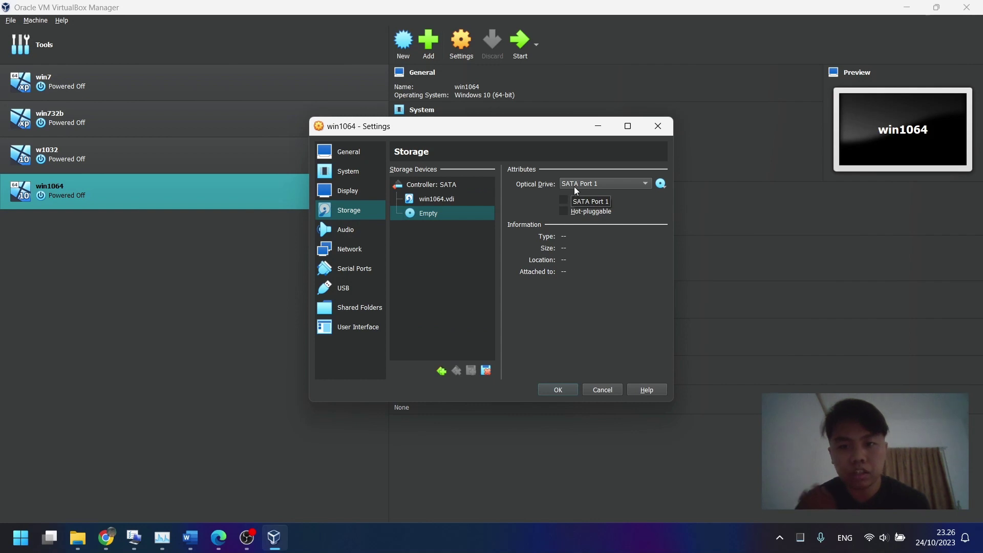
click(661, 184)
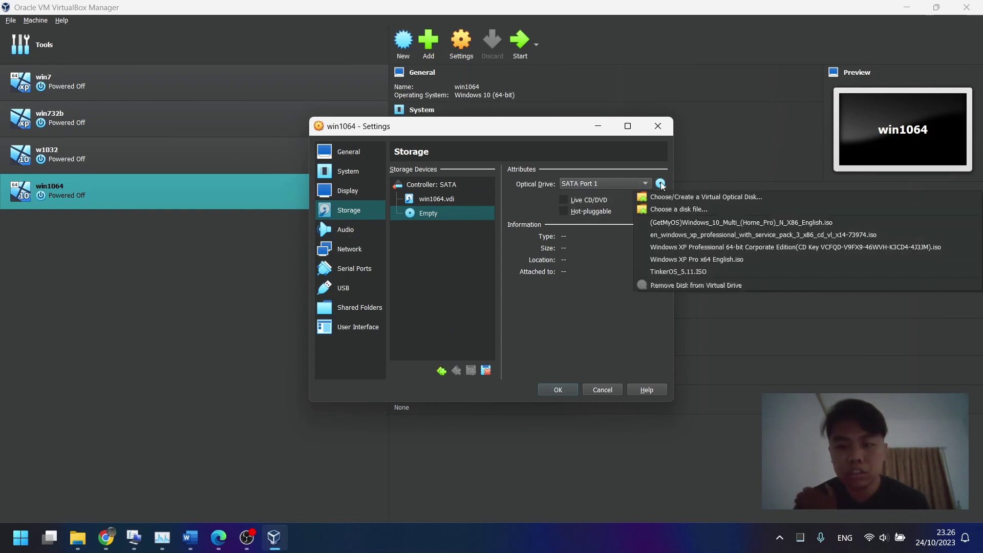
click(660, 211)
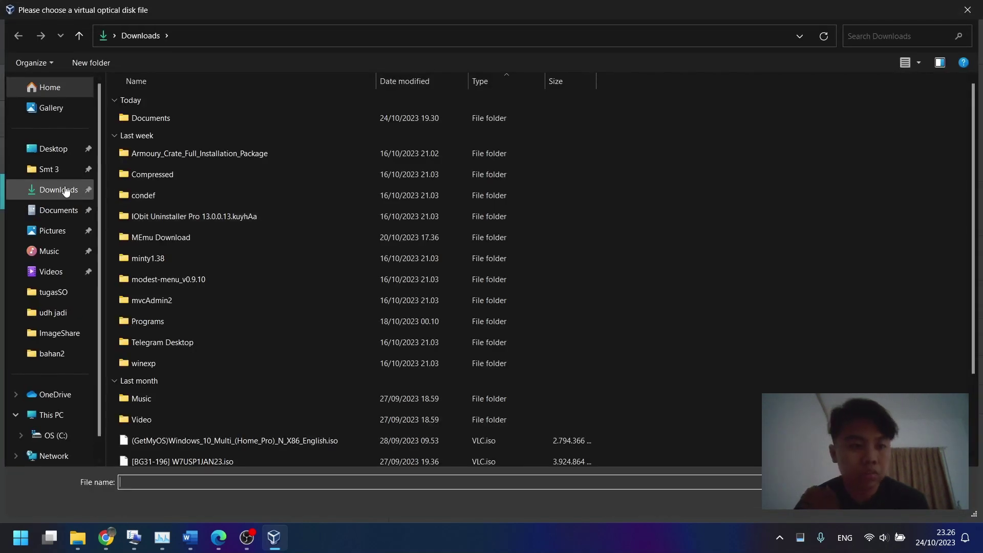
click(53, 355)
click(236, 165)
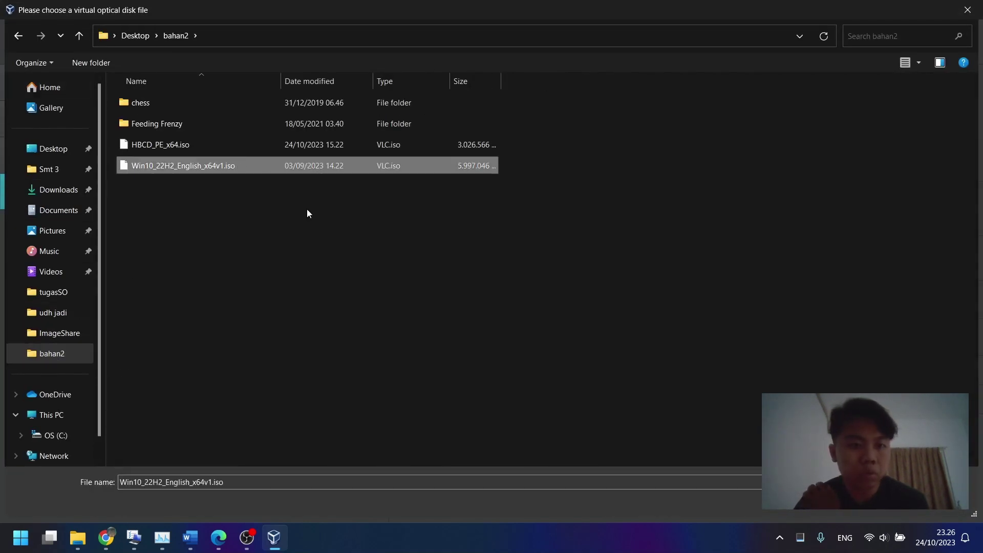
click(895, 512)
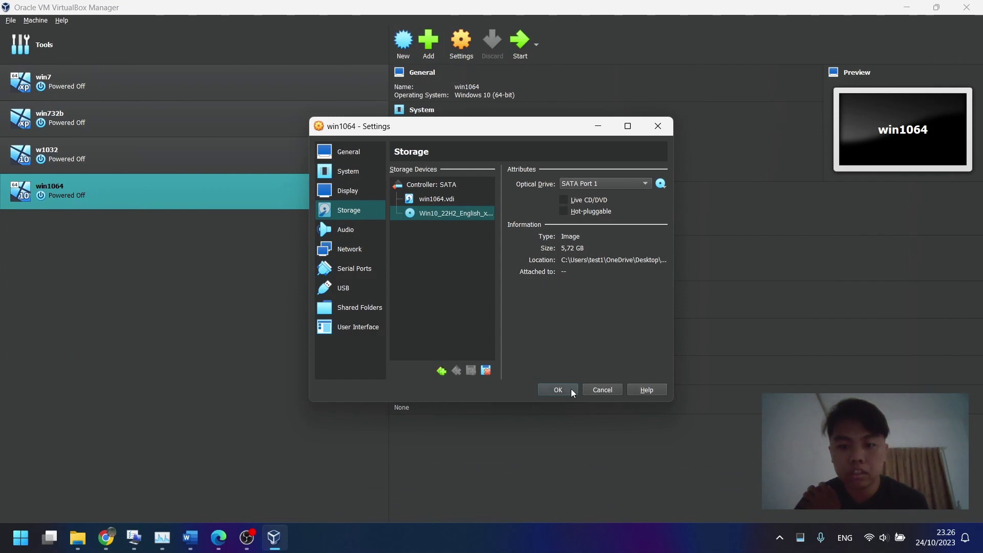
click(558, 390)
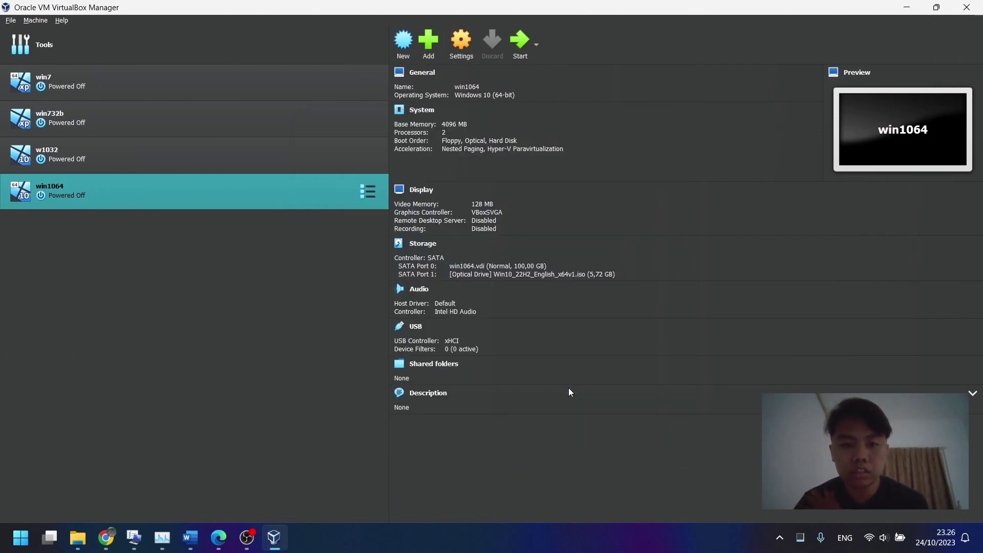
- Start the win1064 virtual machine
click(521, 53)
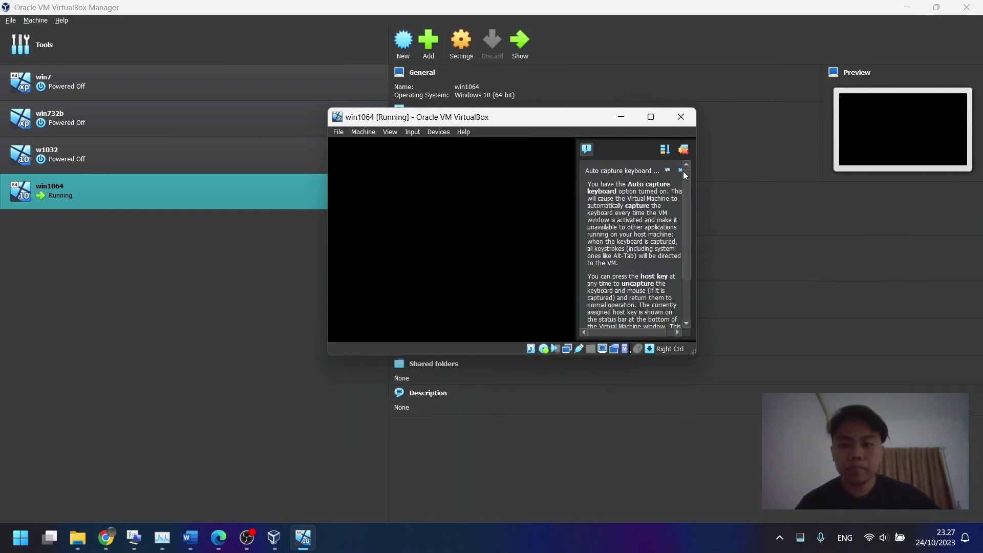
- Maximize the win1064 window and set the time and currency format in Windows Setup to English (Indonesia)
click(683, 170)
click(651, 117)
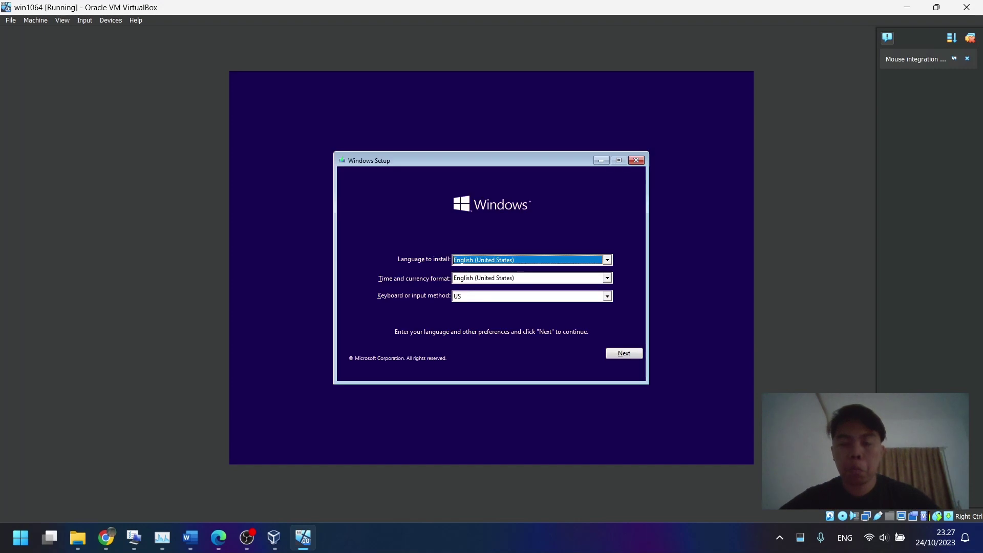
click(578, 279)
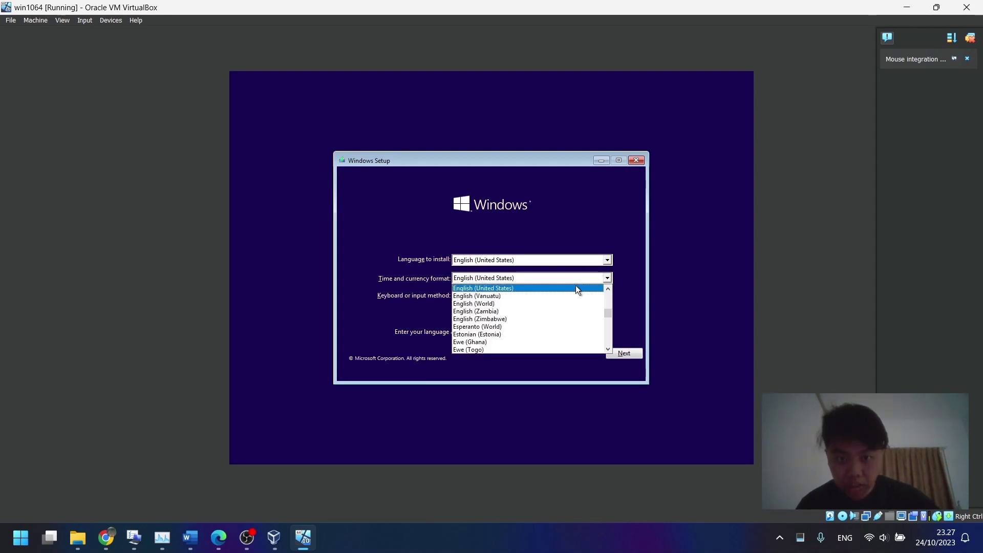
scroll(552, 319, up, 5)
scroll(552, 318, up, 15)
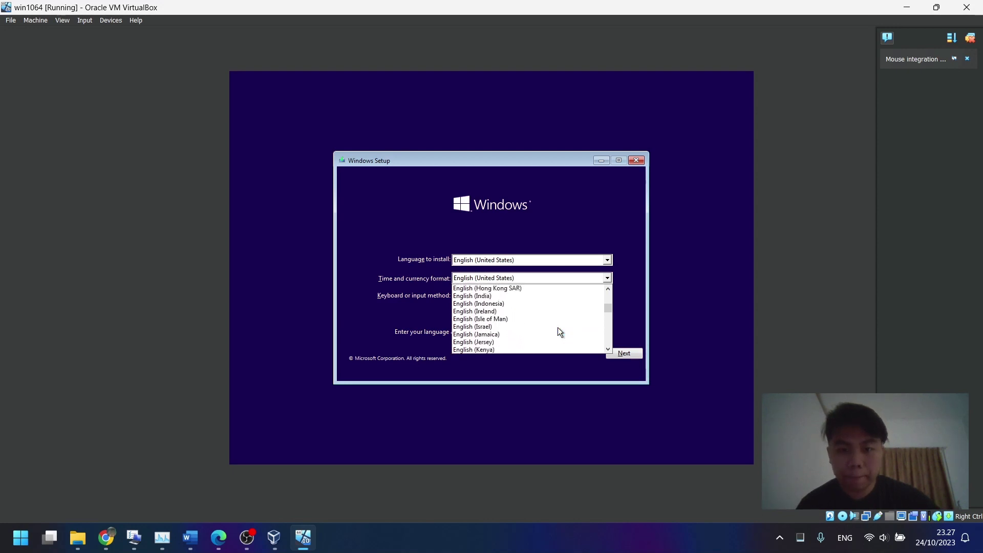
click(527, 304)
click(617, 353)
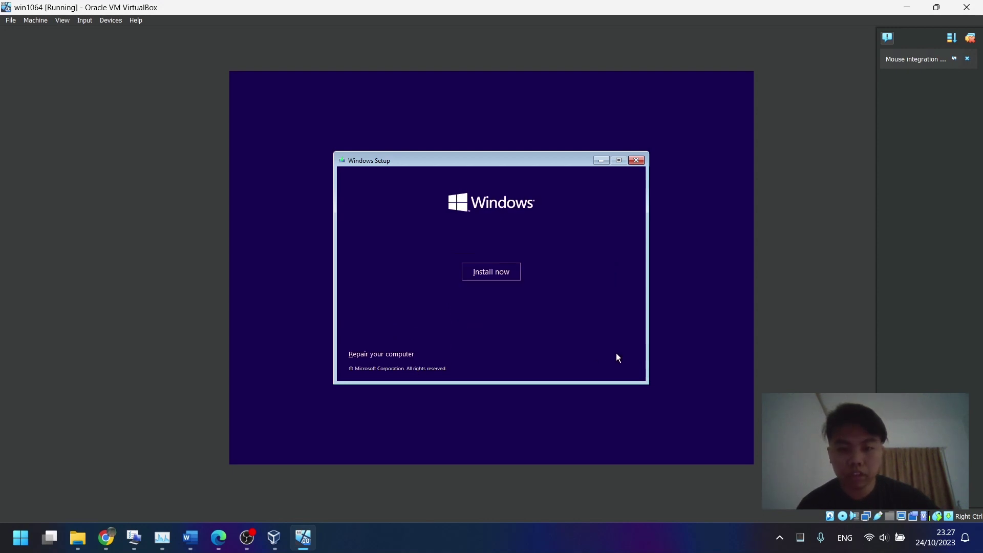
- Start the Windows installation without a product key and choose Windows 10 Home Single Language as the edition
click(490, 268)
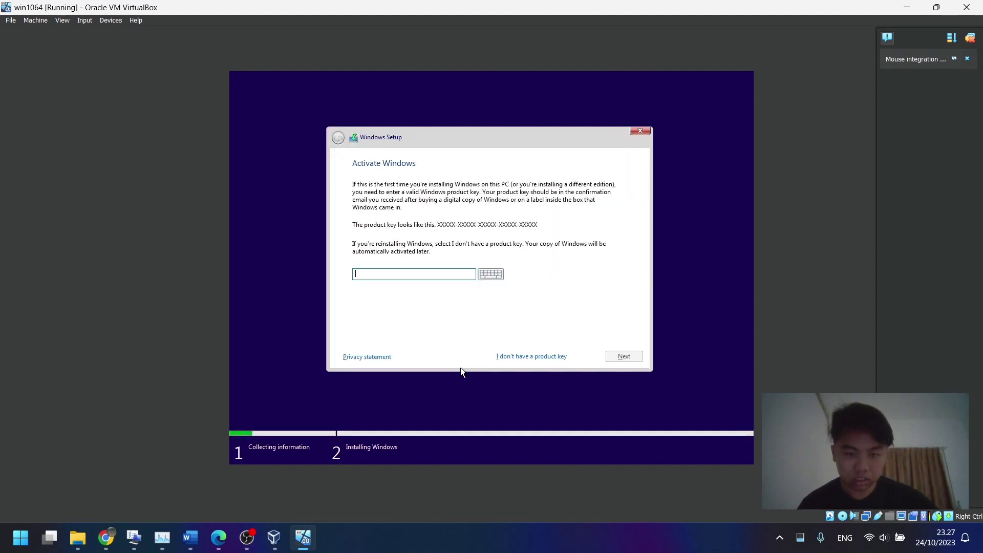
click(517, 355)
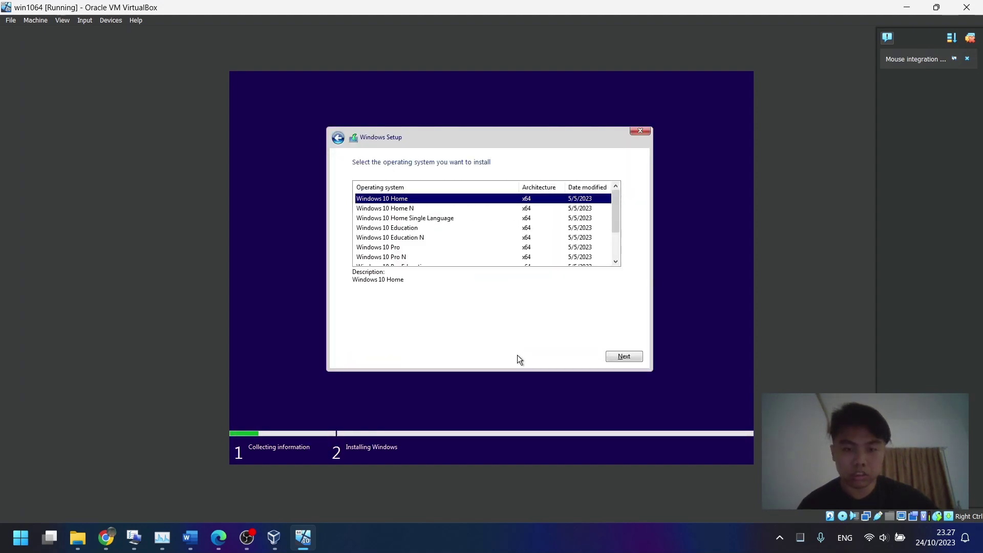
scroll(417, 226, down, 2)
scroll(417, 225, up, 2)
scroll(474, 238, down, 2)
scroll(474, 238, up, 2)
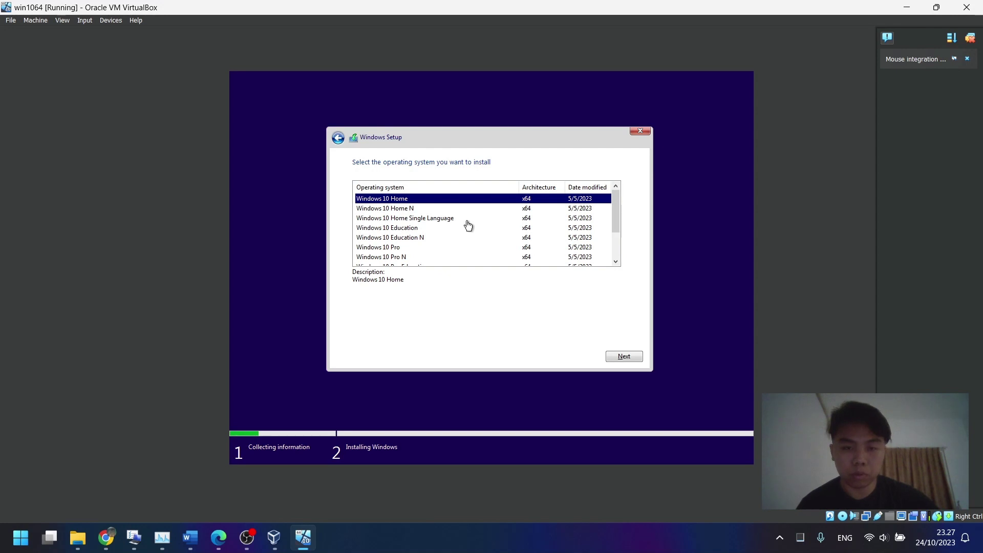
click(467, 219)
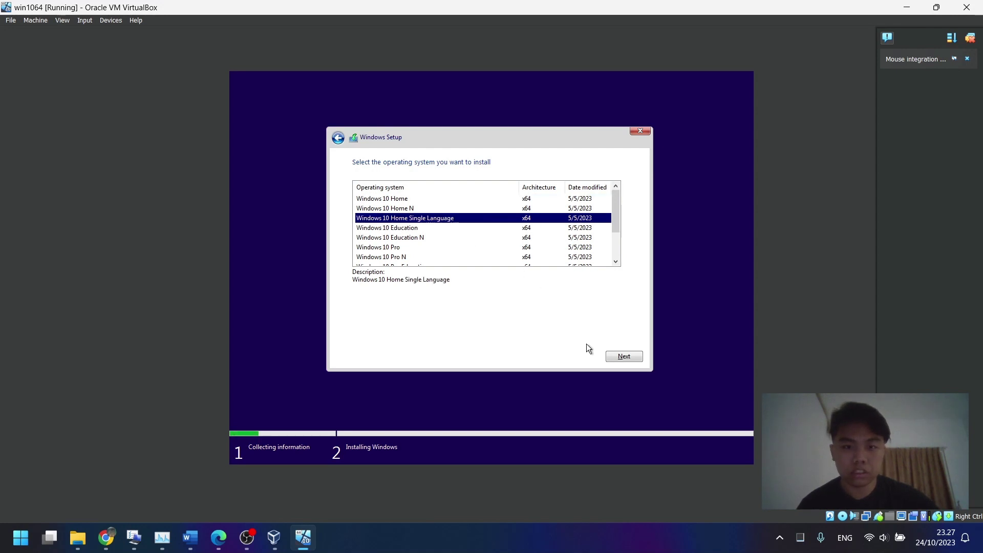
click(610, 358)
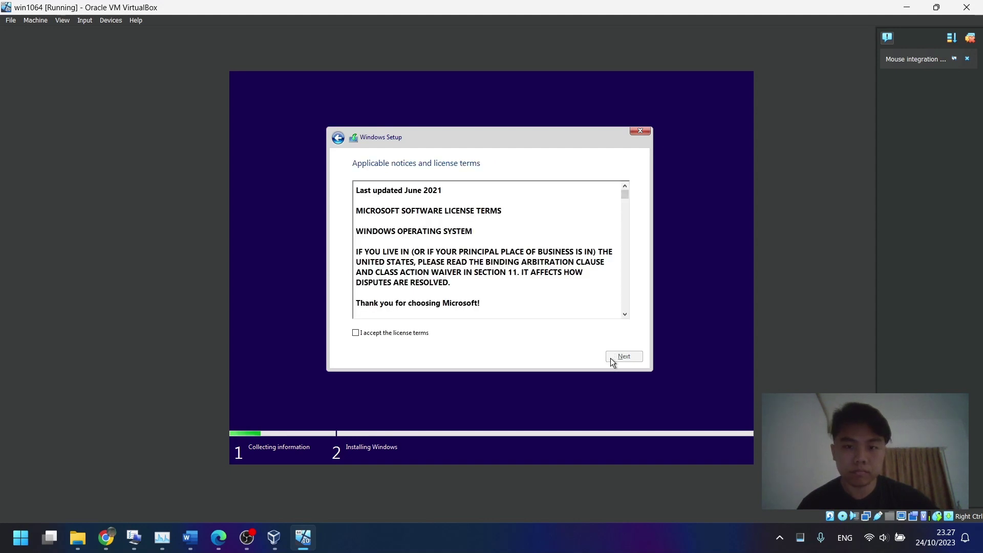
- Accept the license terms and begin a custom installation onto Drive 0 Unallocated Space
click(370, 336)
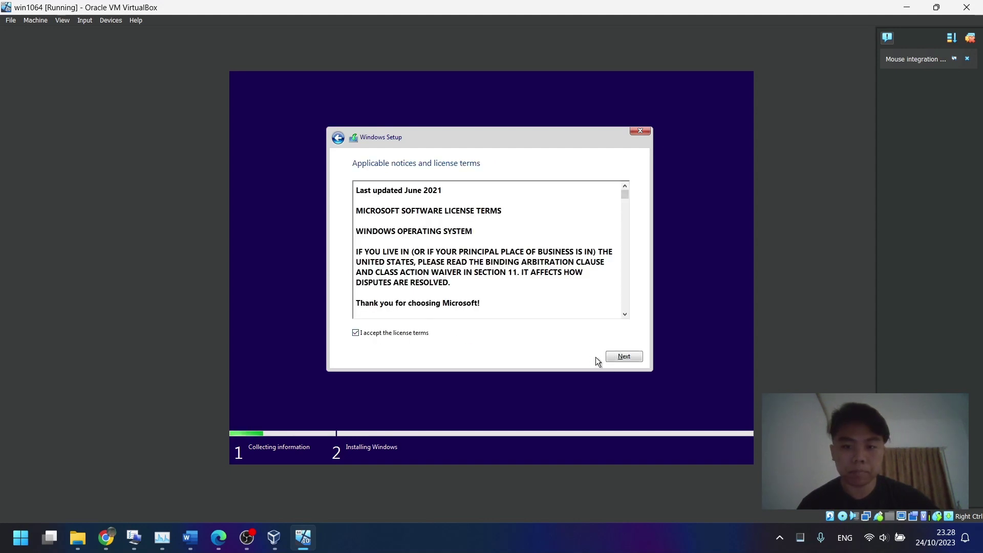
click(610, 357)
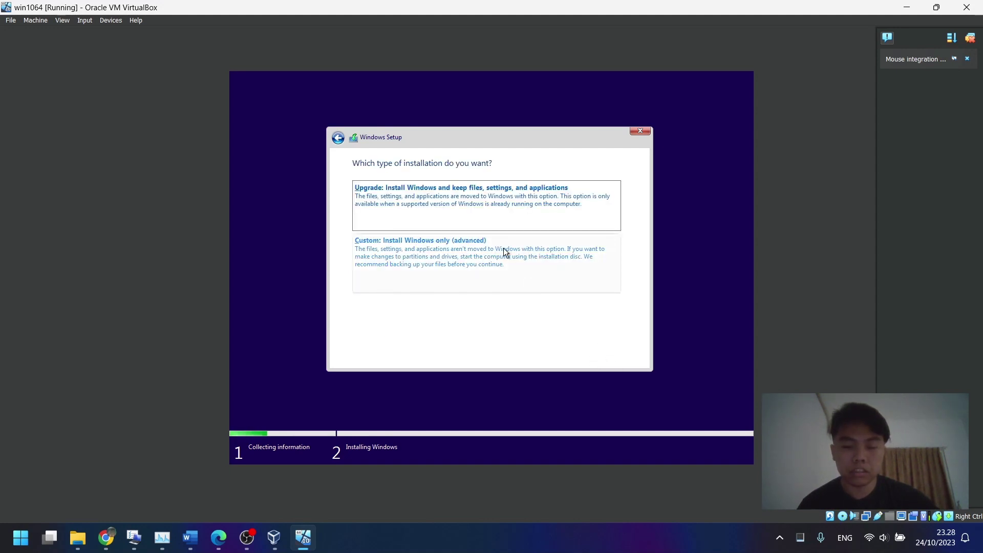
click(499, 266)
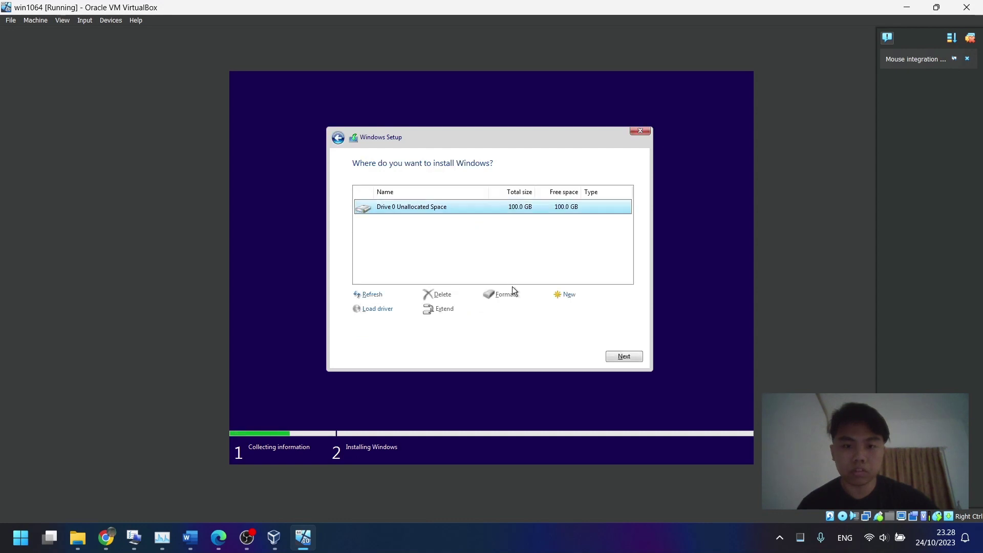
click(626, 356)
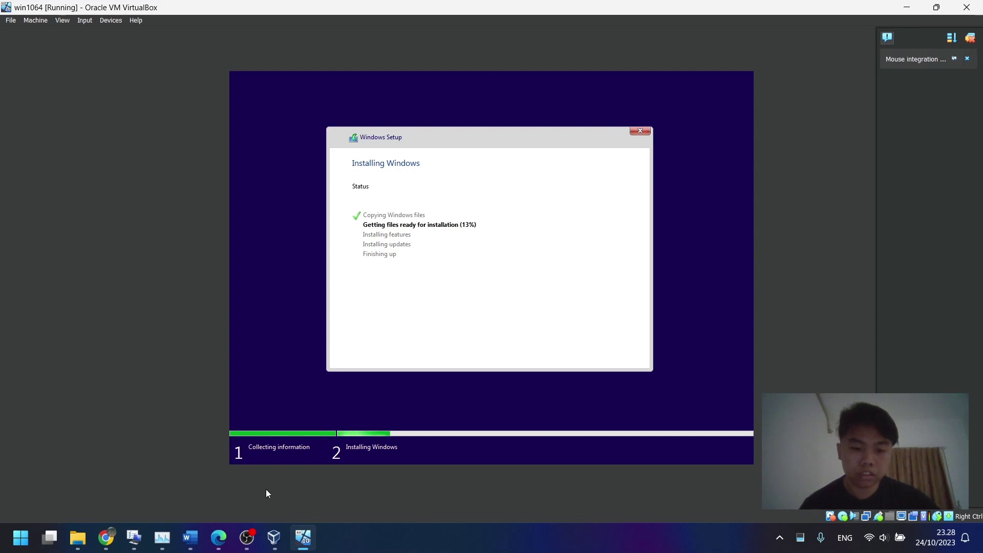
click(274, 537)
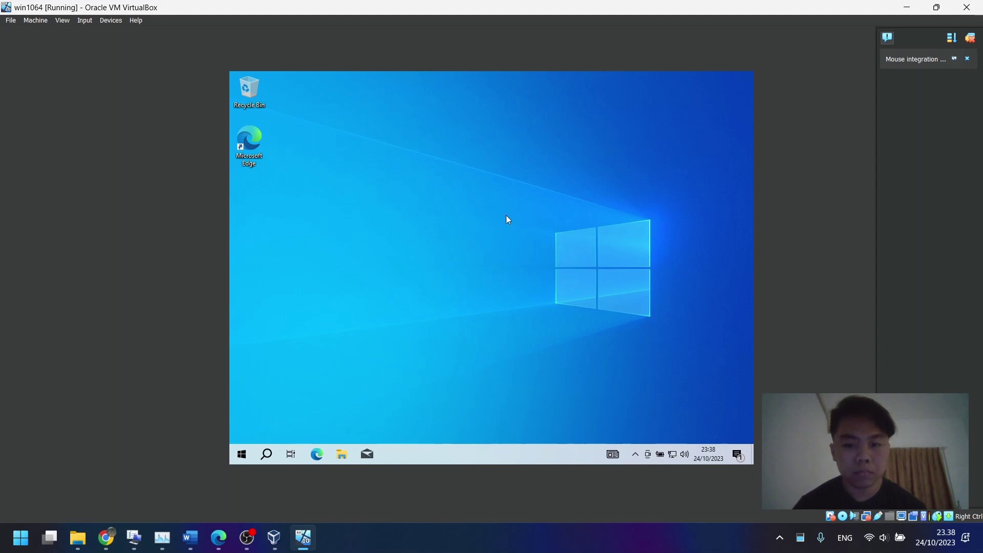
- Insert the Guest Additions CD image into the virtual machine and open CD drive D: in the guest's File Explorer
click(112, 23)
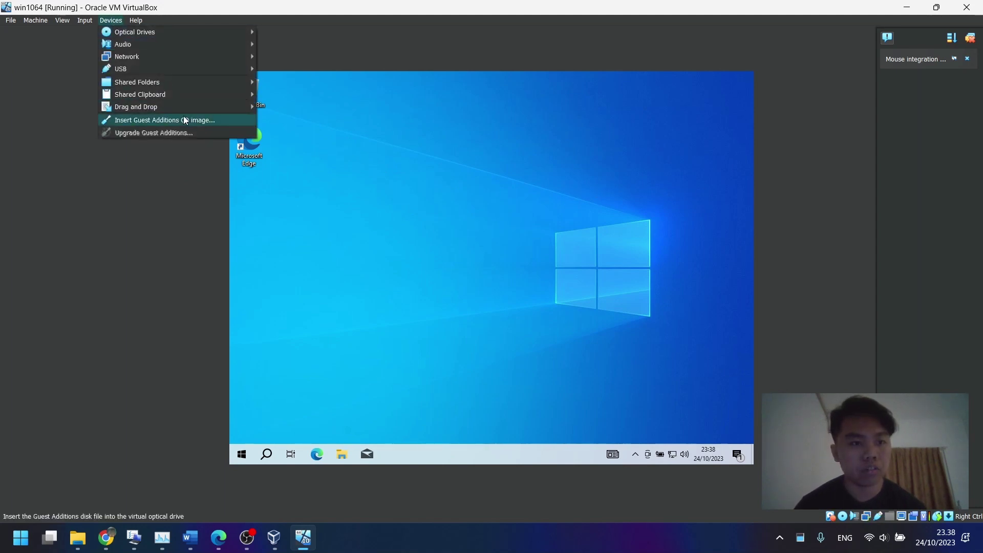
click(205, 126)
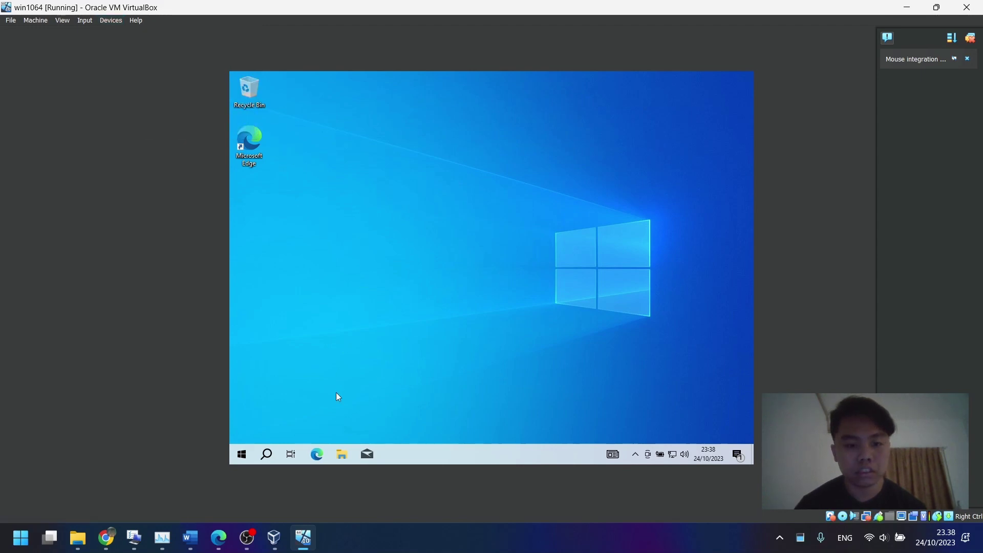
click(334, 455)
click(347, 262)
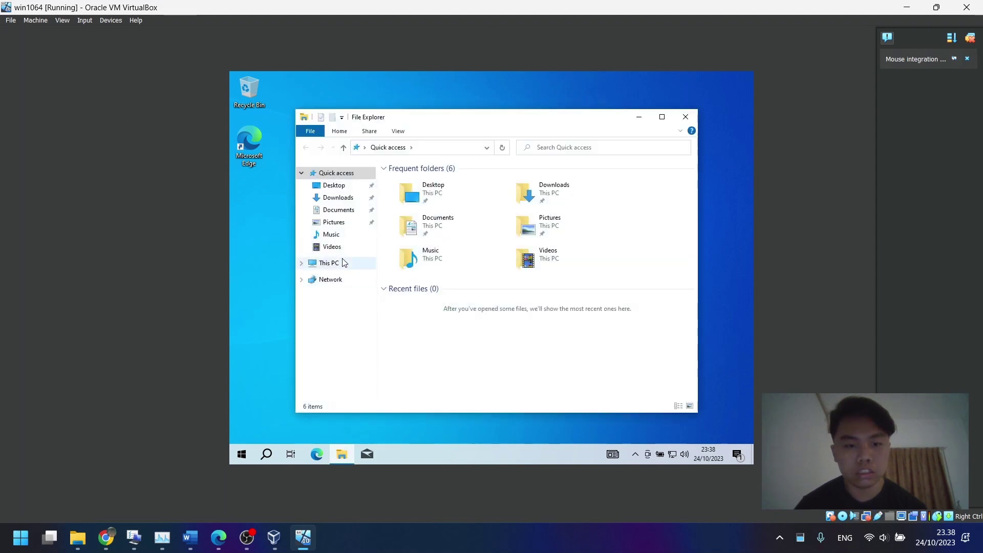
double_click(574, 321)
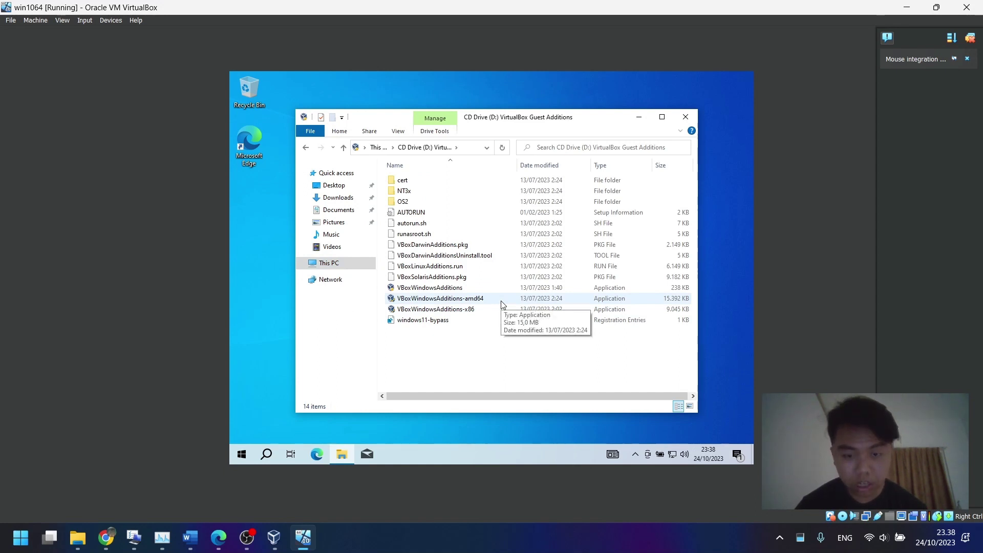
- Run VBoxWindowsAdditions-amd64 as administrator, install Guest Additions 7.0.10 with the default components, and reboot the guest
right_click(501, 303)
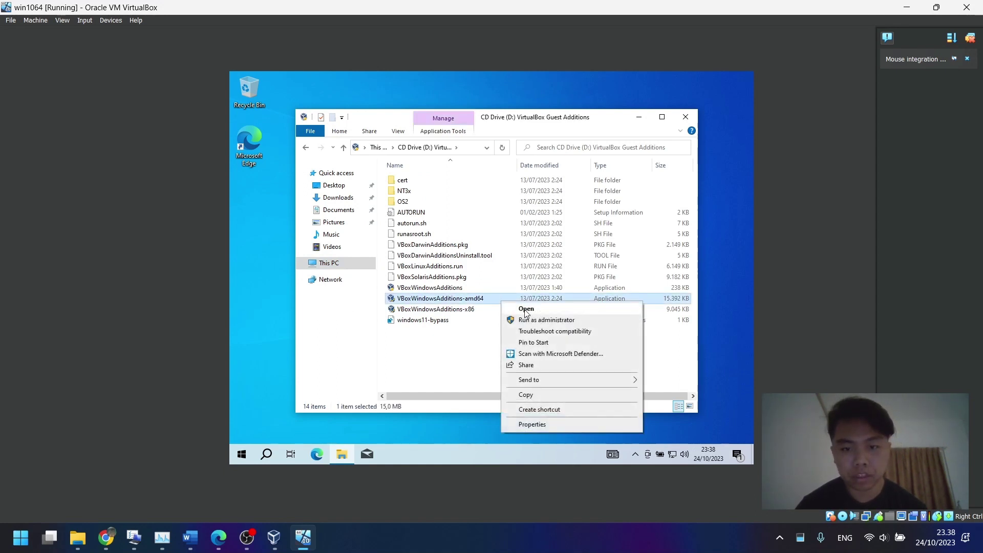
click(538, 319)
click(450, 336)
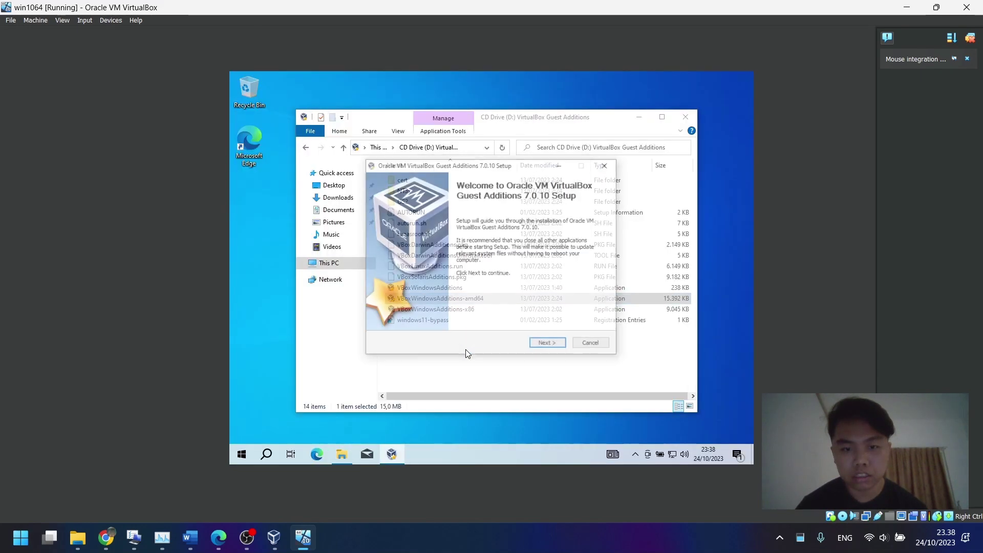
click(541, 346)
click(548, 345)
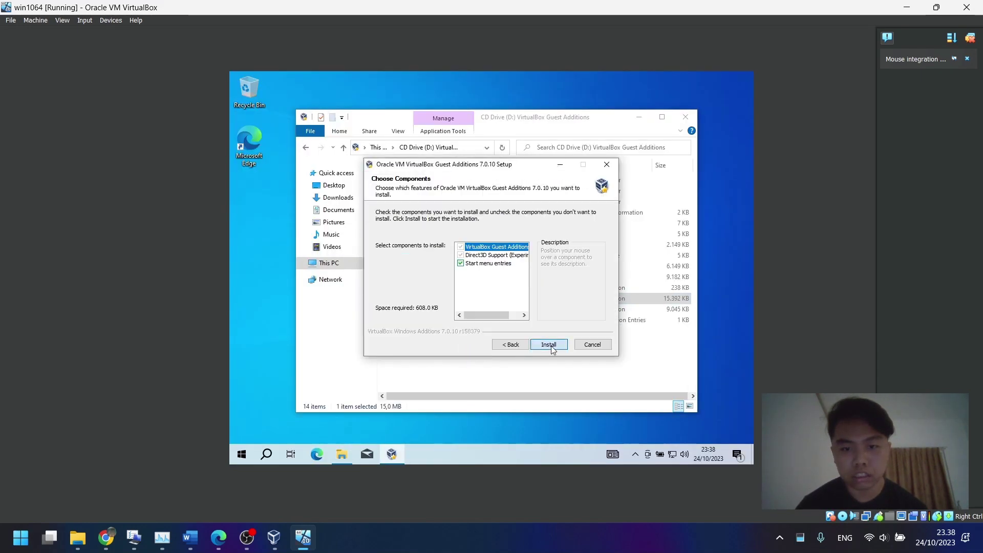
click(549, 344)
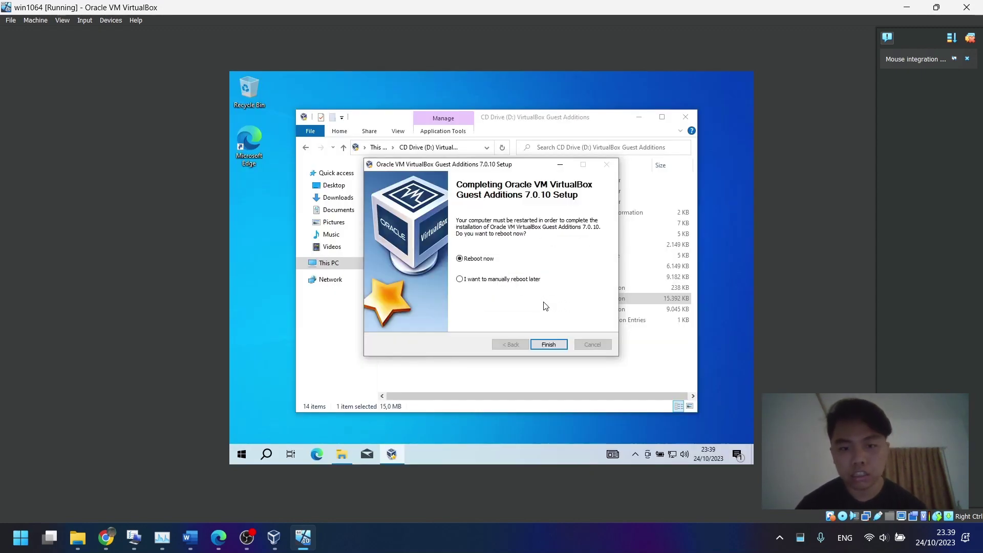
click(548, 344)
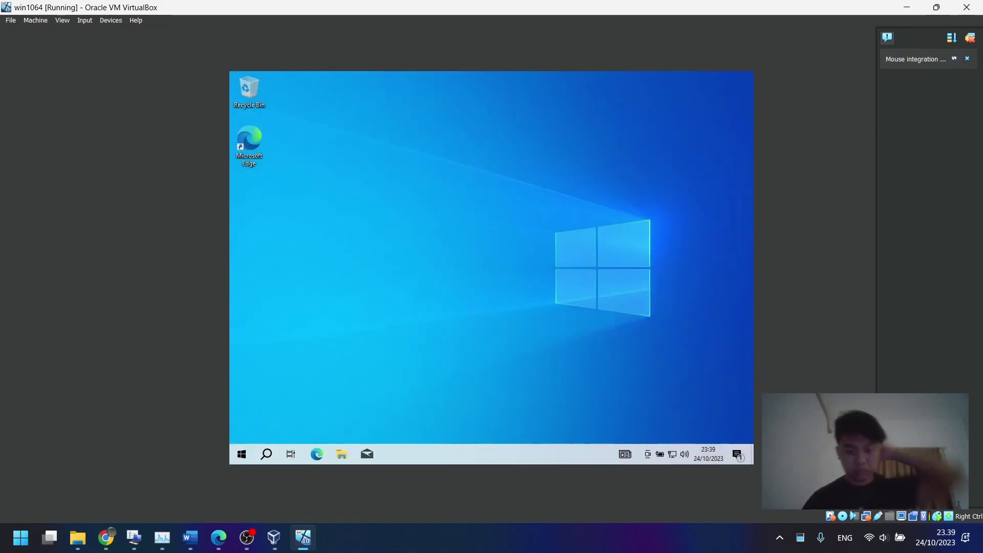
- Switch the virtual machine to full-screen mode and dismiss the mouse integration notification
click(63, 20)
click(66, 31)
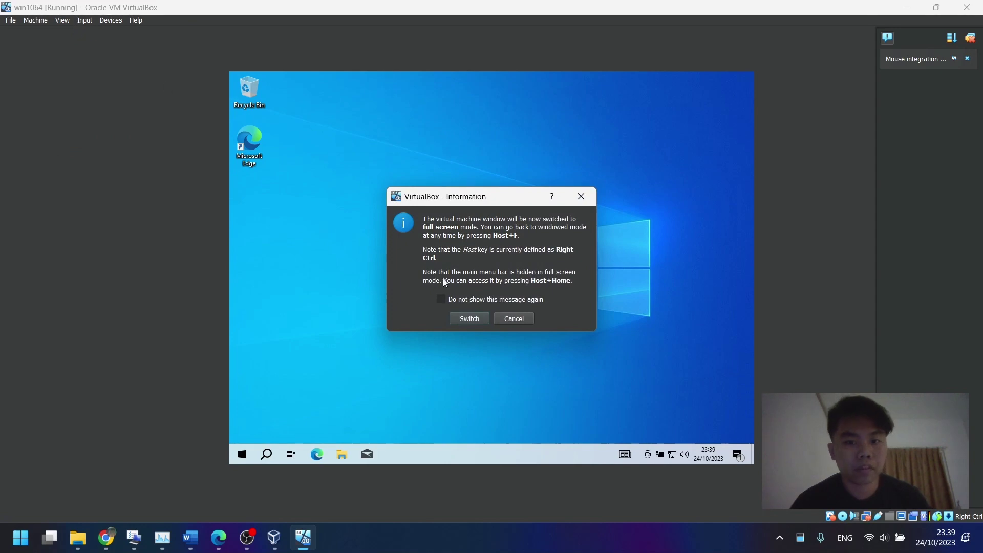
click(468, 319)
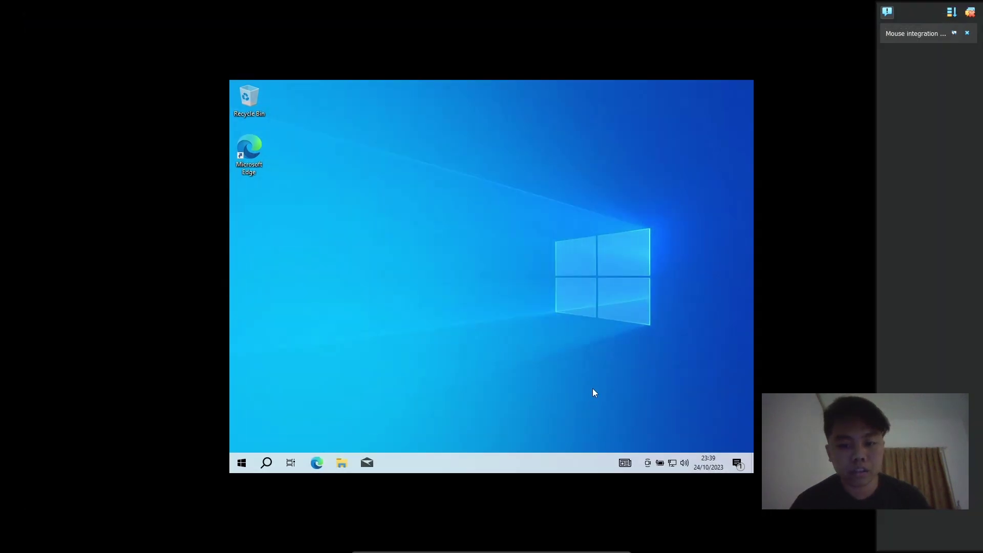
click(968, 32)
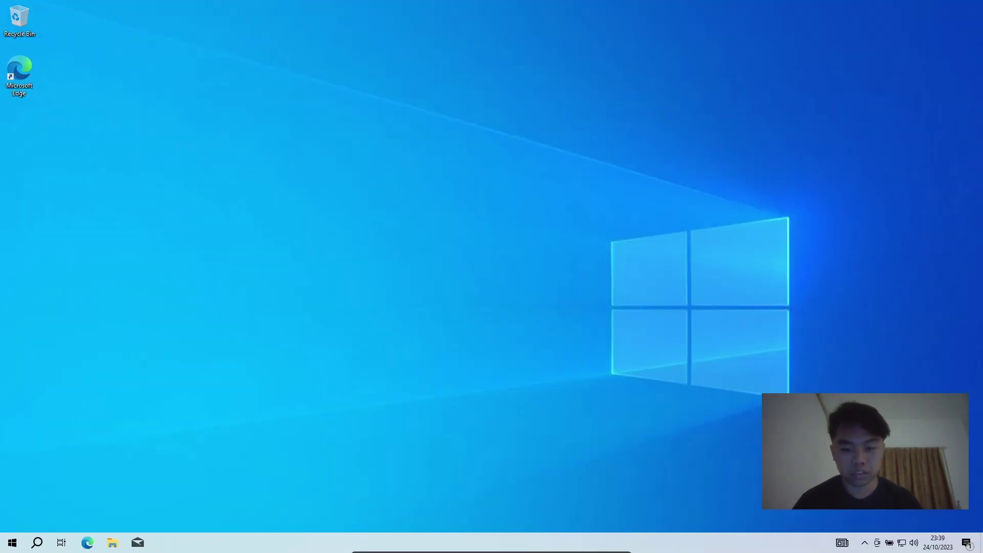
- Return the win1064 virtual machine from full-screen to windowed mode
mouse_move(564, 552)
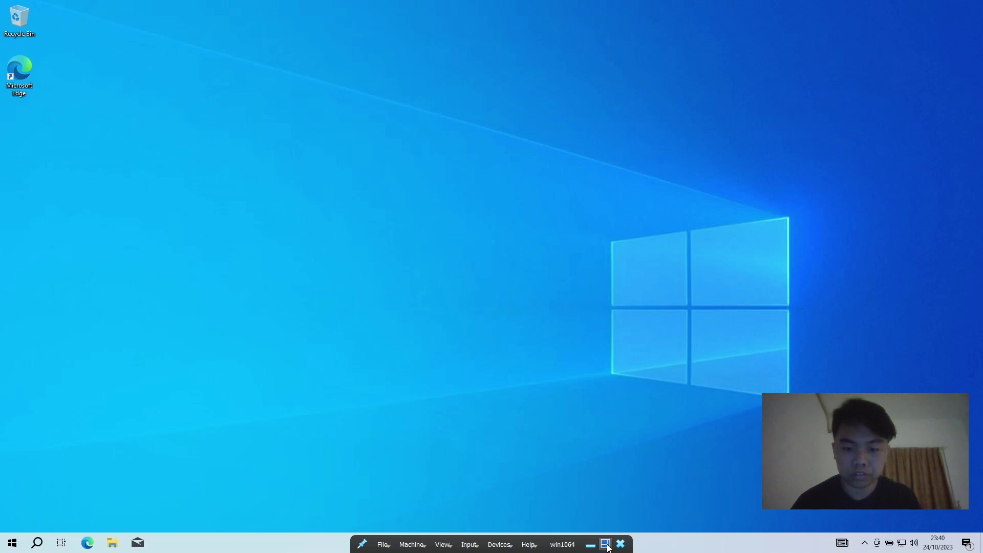
click(605, 545)
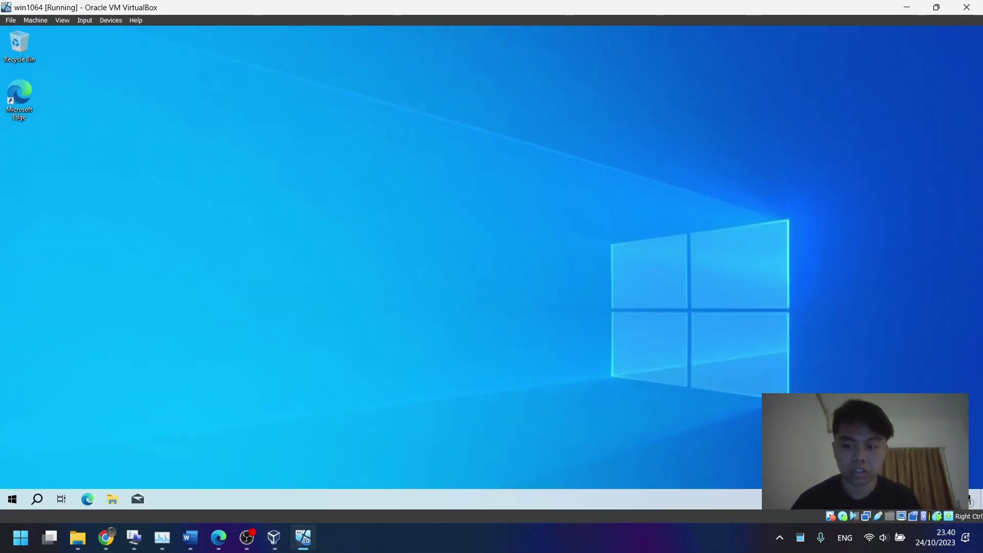
click(413, 537)
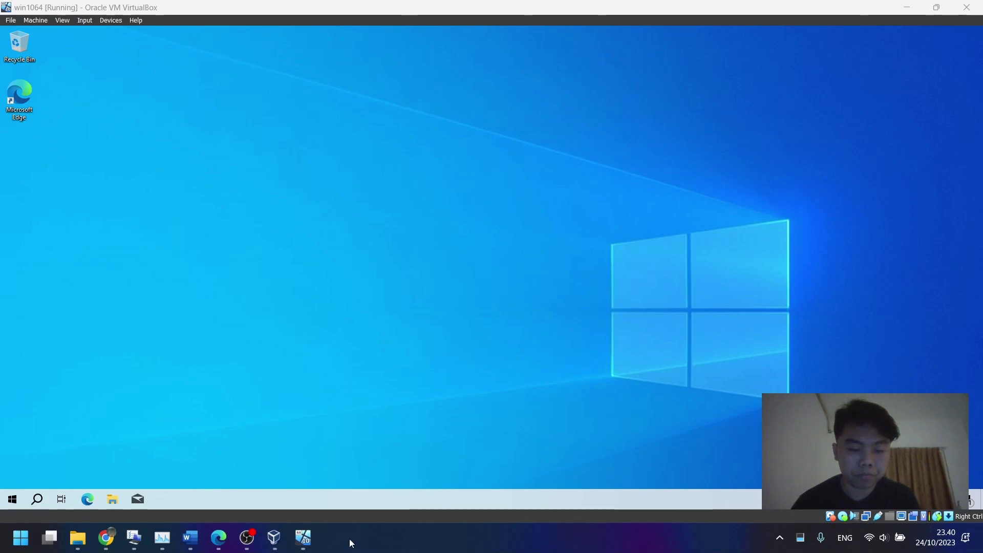
click(405, 388)
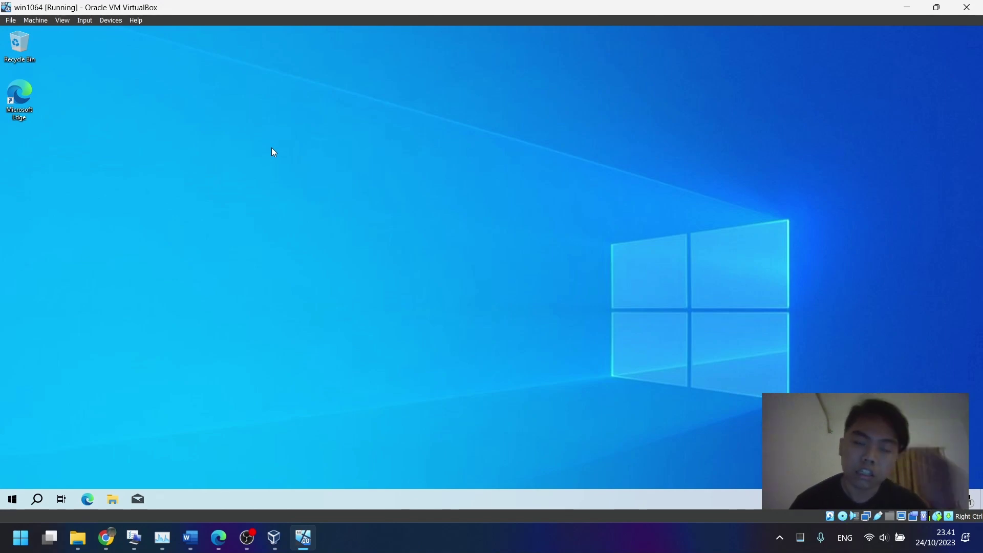
- Add the host's Desktop folder bahan2 as a permanent shared folder of the win1064 virtual machine and apply the settings
click(105, 22)
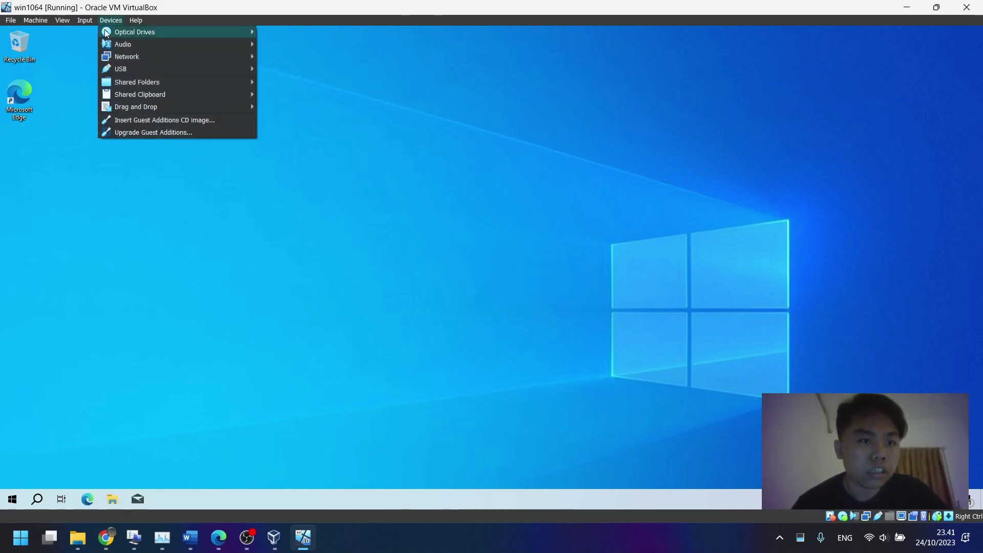
mouse_move(183, 84)
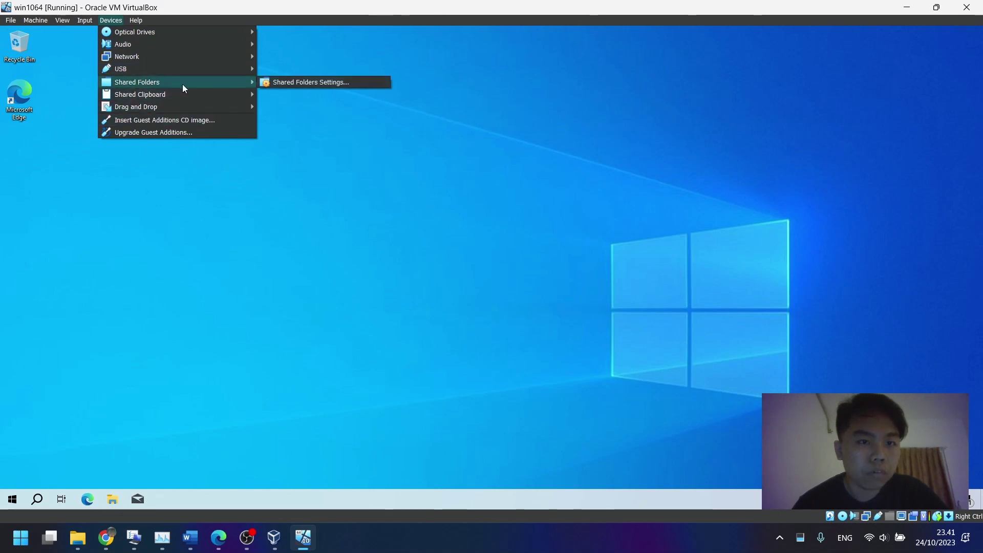
click(300, 82)
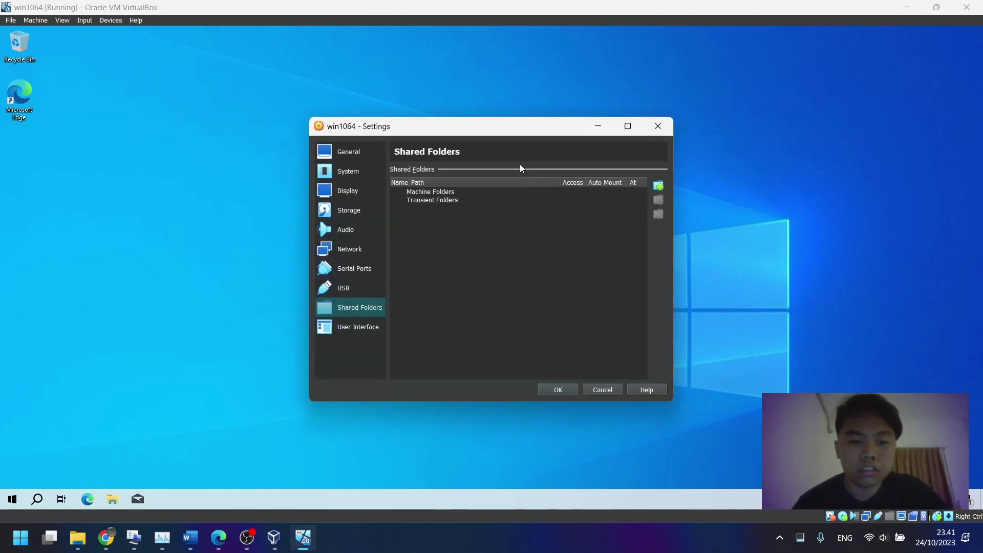
click(658, 186)
click(557, 222)
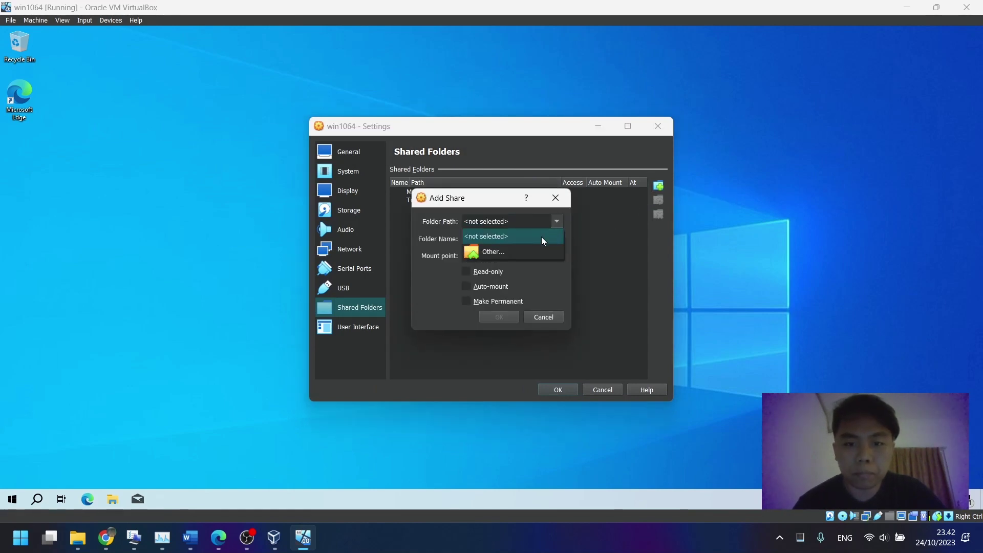
click(528, 251)
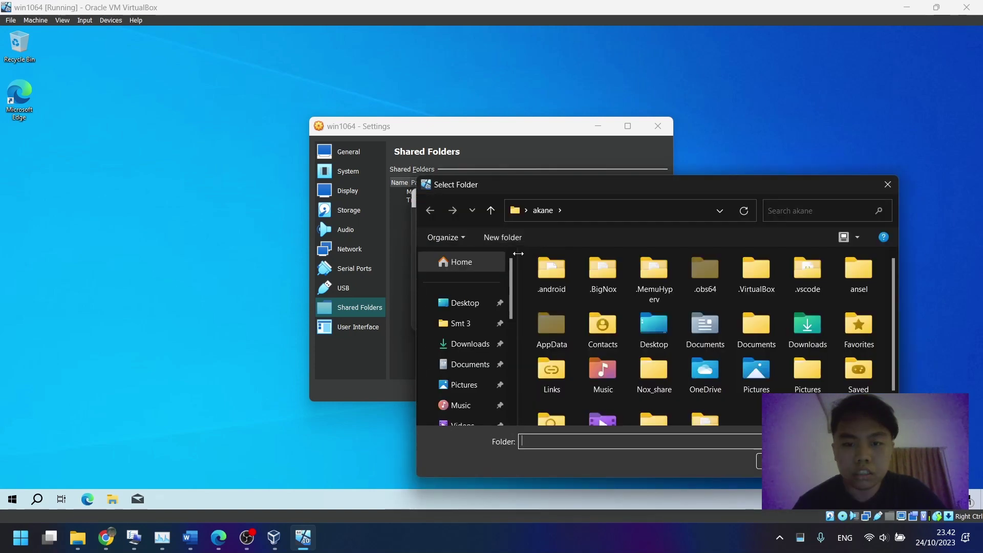
double_click(554, 189)
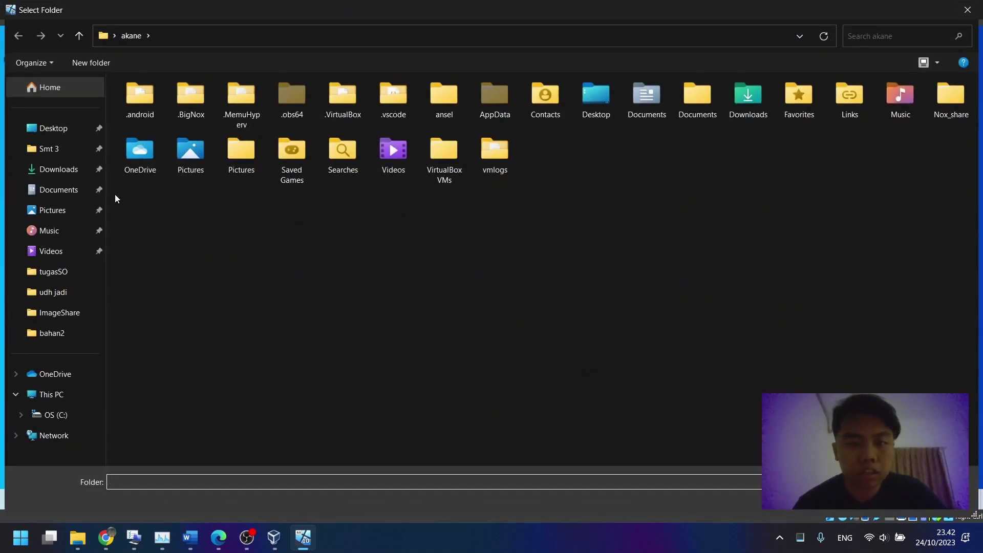
click(59, 334)
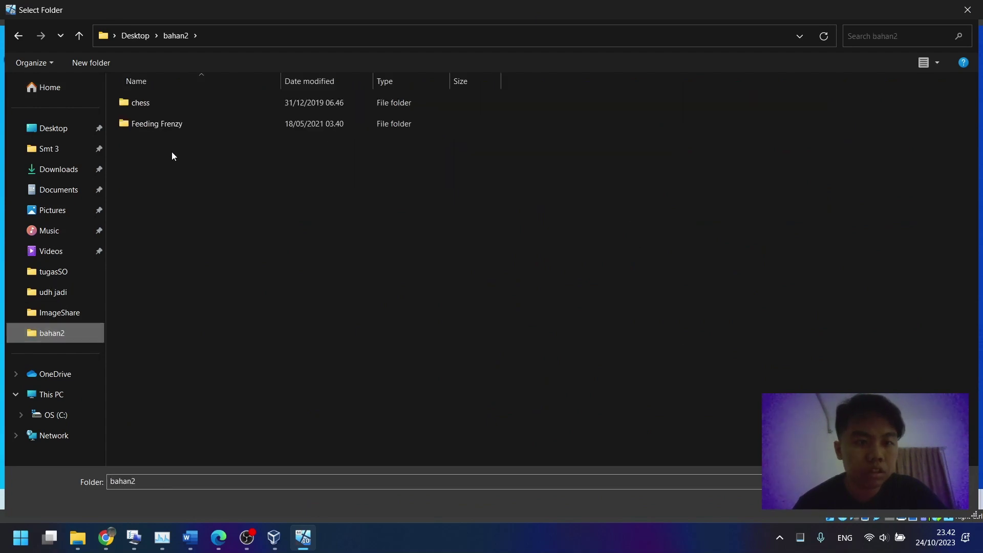
key(Return)
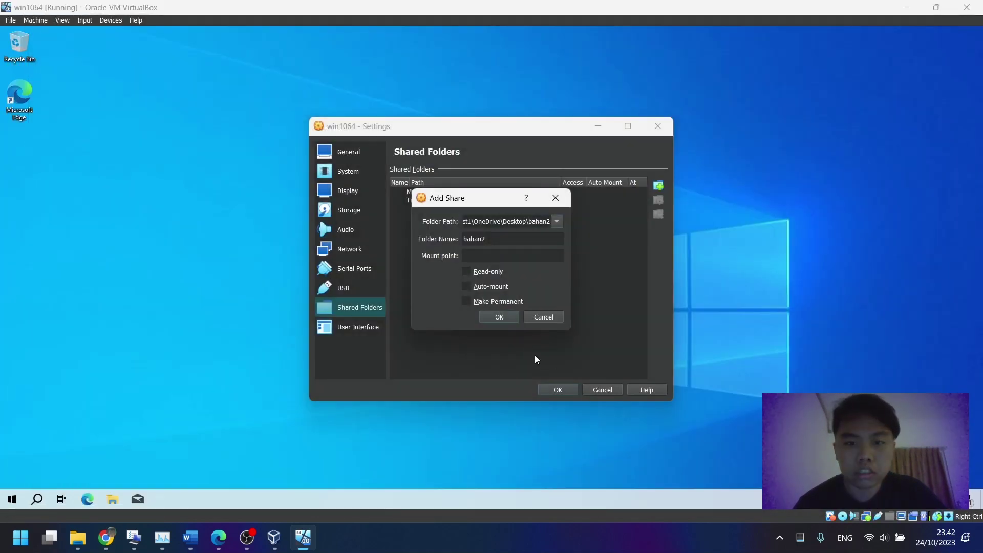
click(497, 307)
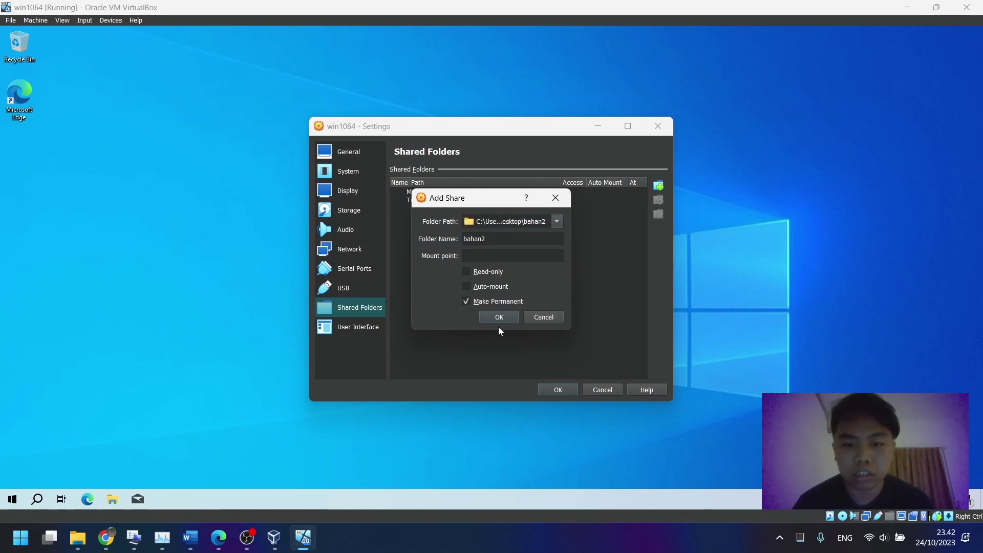
click(500, 317)
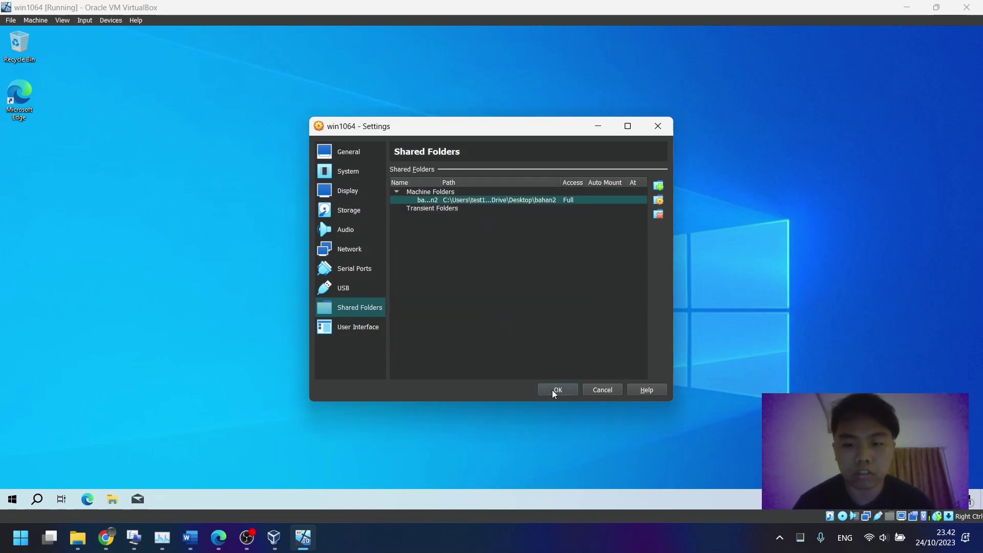
click(553, 391)
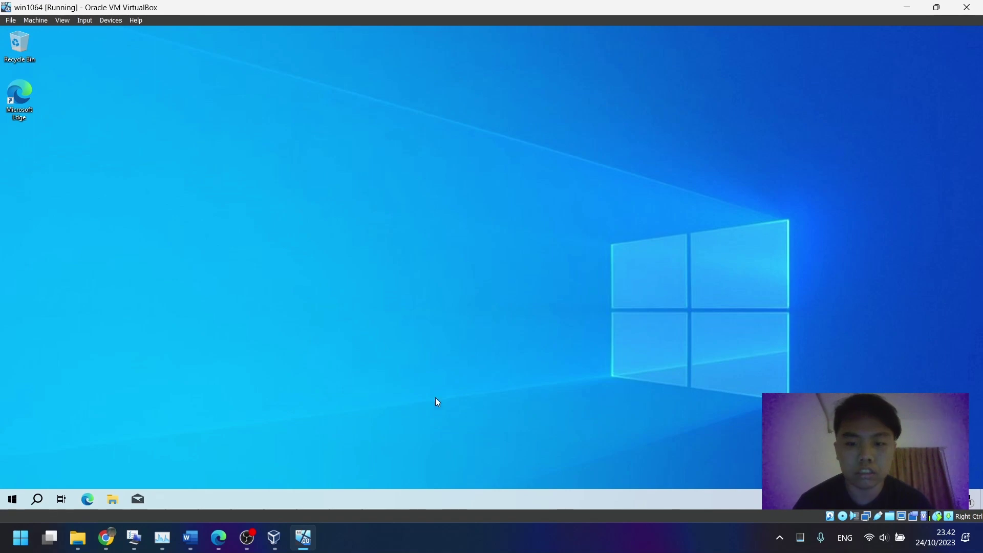
- Open the Network location in the guest's File Explorer and turn on network discovery and file sharing for all public networks
click(111, 496)
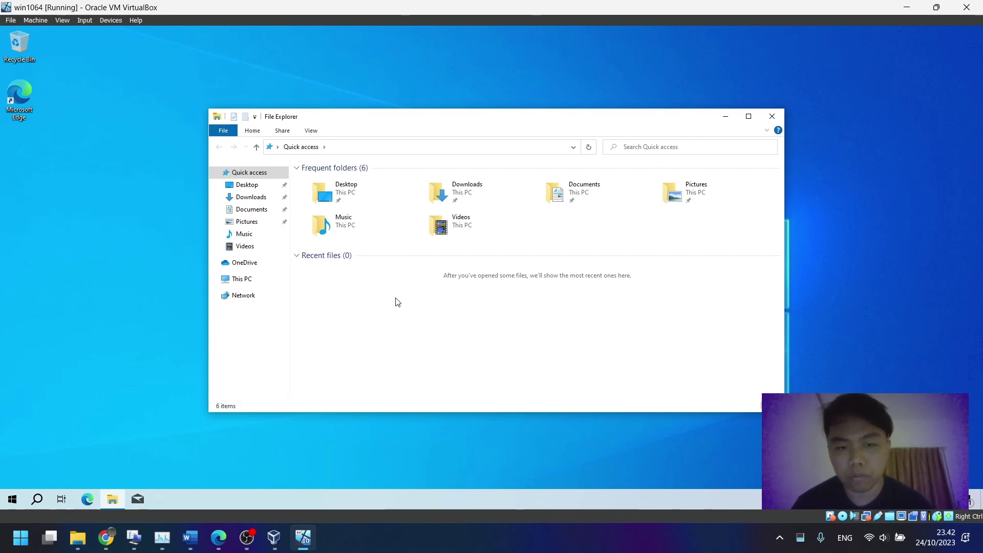
click(260, 297)
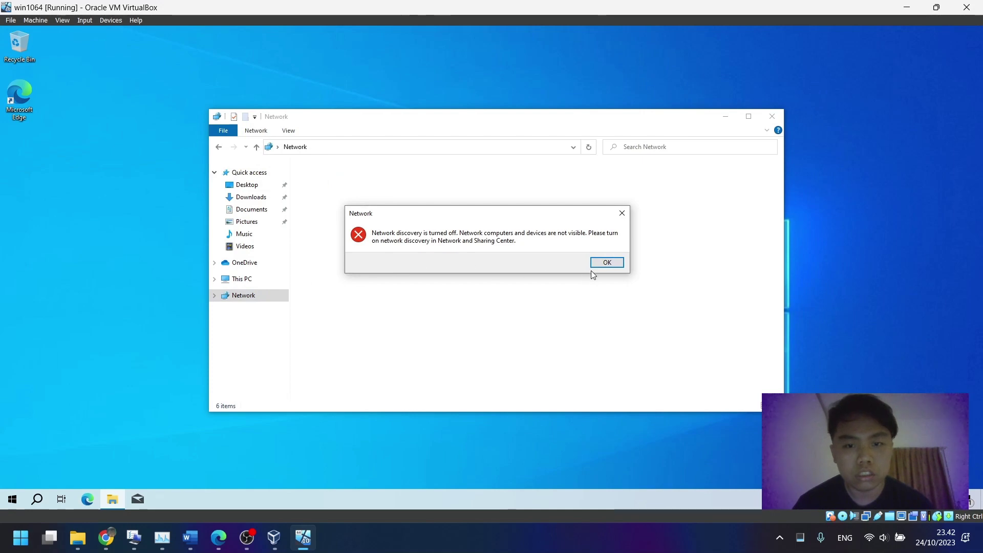
click(604, 263)
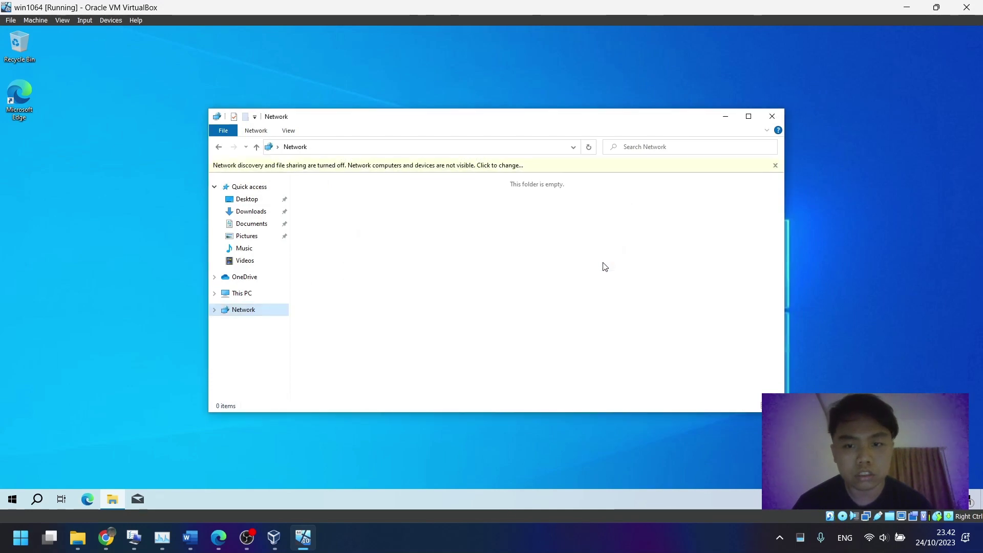
click(487, 167)
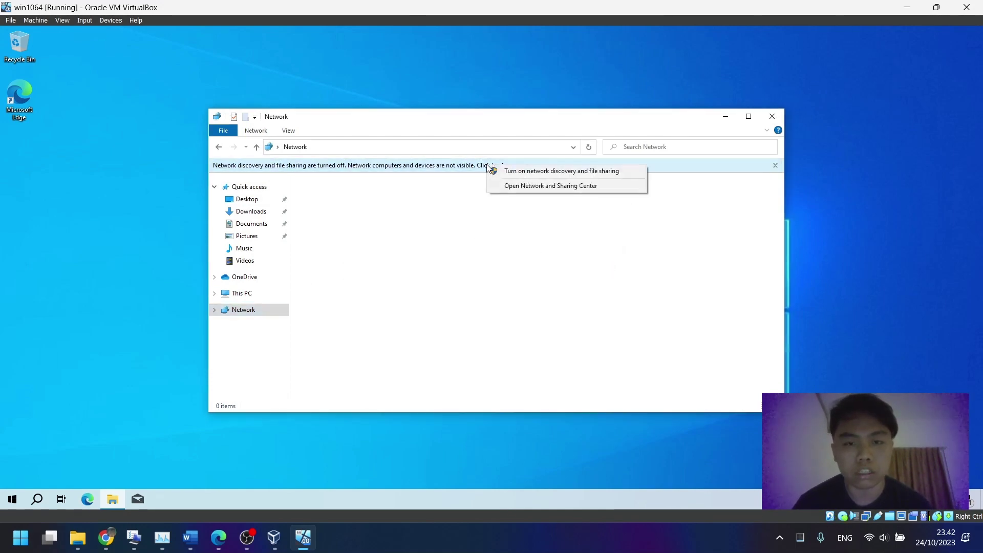
click(518, 171)
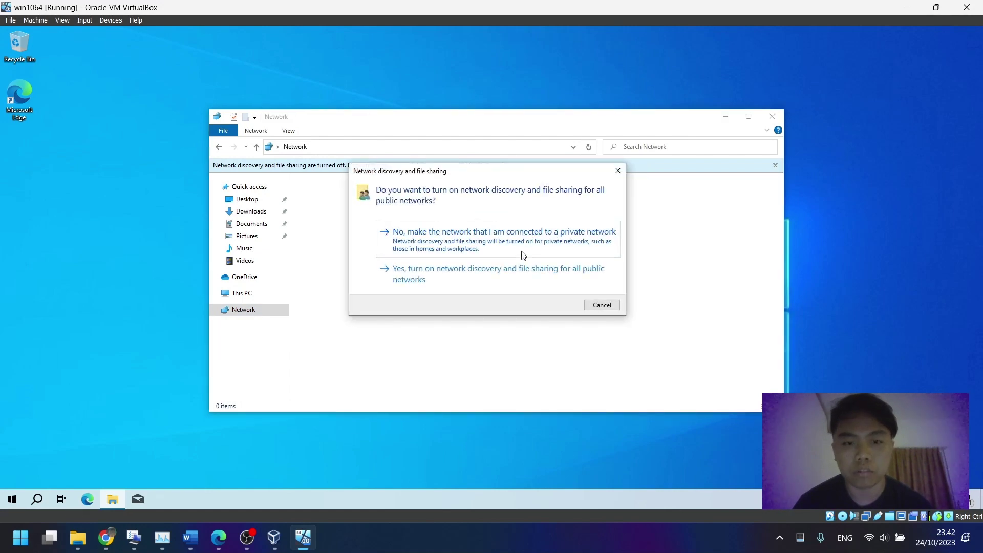
click(502, 284)
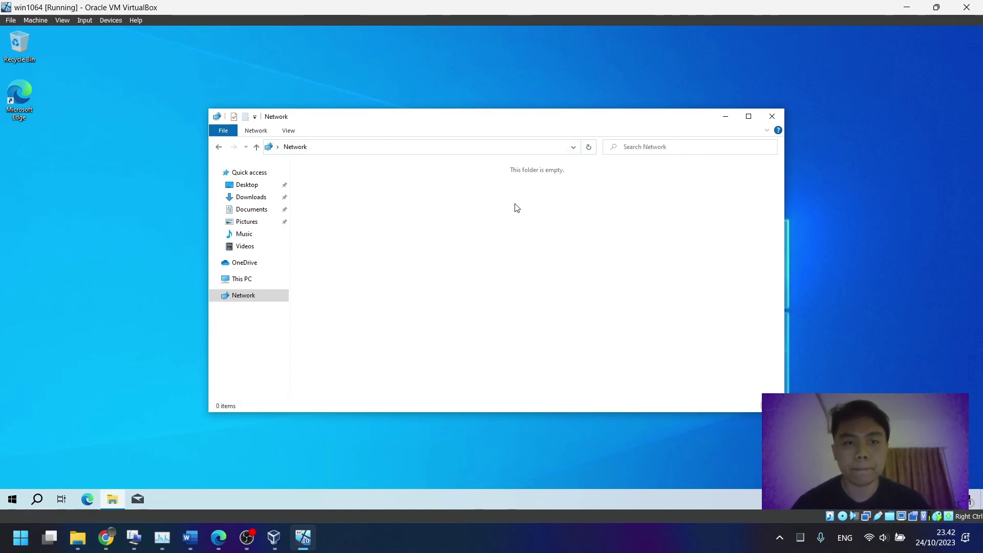
- Open the bahan2 share on VBOXSVR, pin it to Quick access, and widen the navigation pane slightly
click(588, 147)
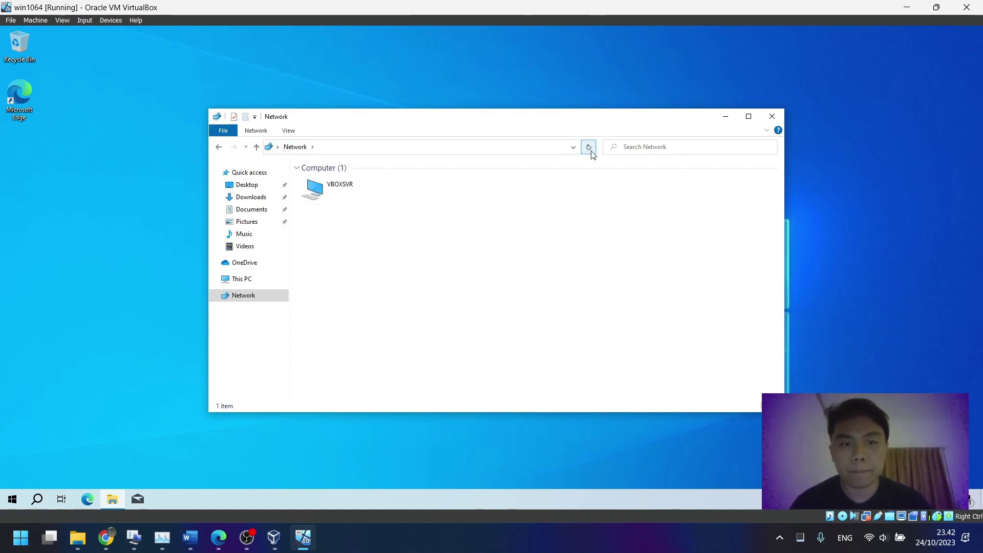
double_click(403, 188)
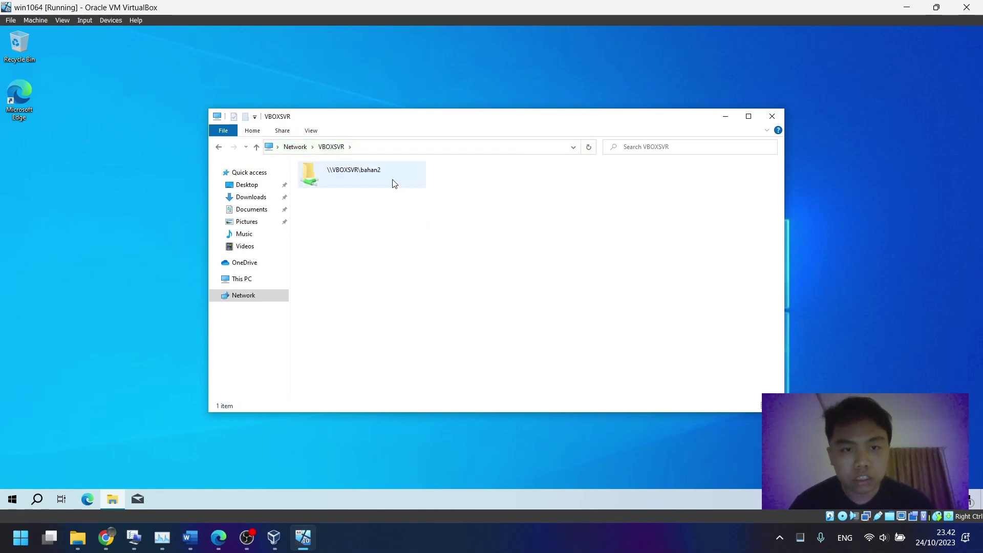
click(381, 179)
double_click(380, 168)
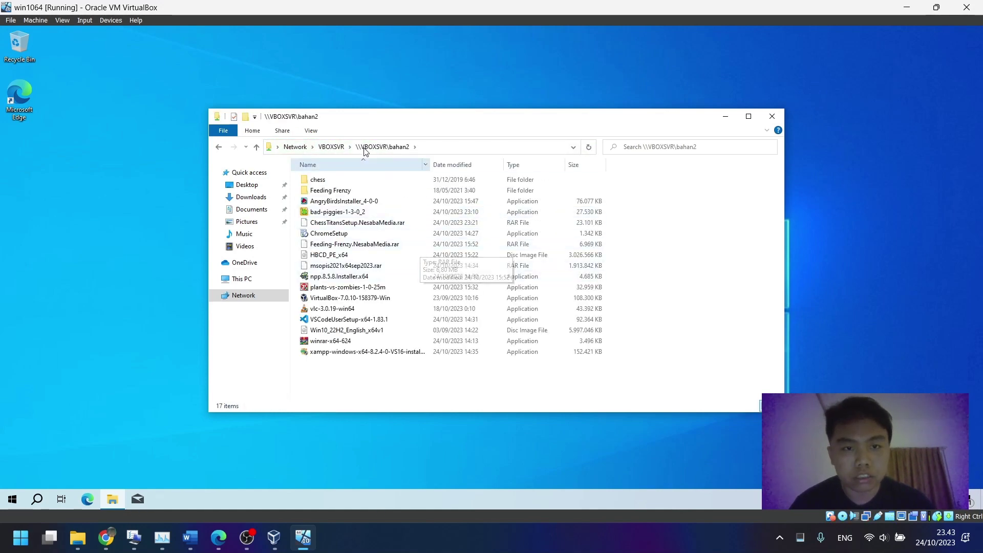
drag(390, 152, 257, 233)
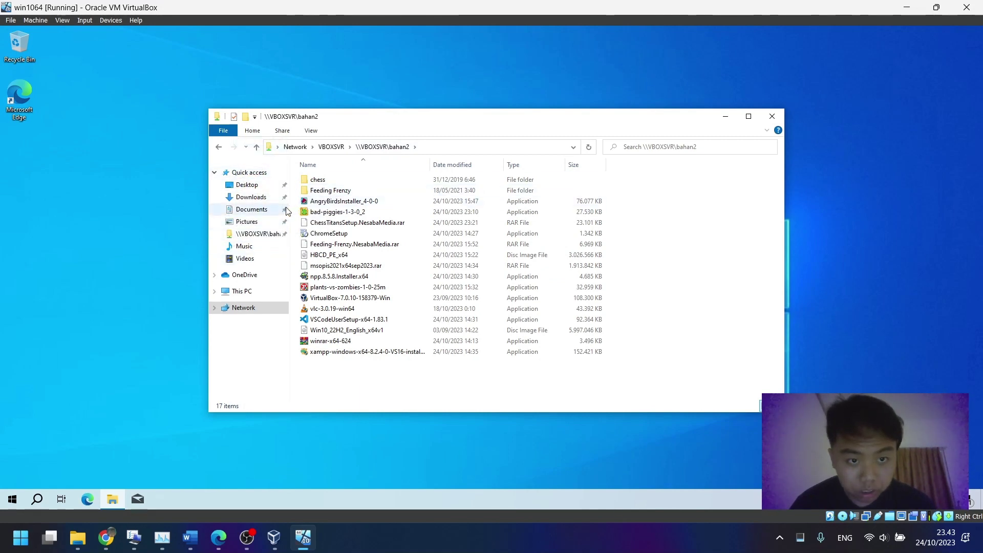
drag(298, 210, 311, 210)
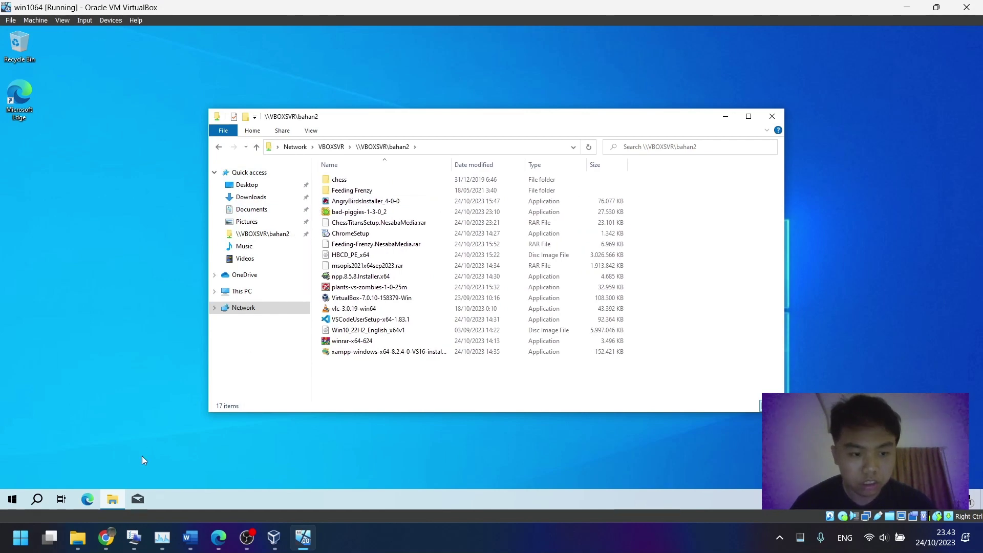
- Switch to Chrome to review the required applications in the Custome Operating System assignment, and return to the virtual machine
mouse_move(106, 546)
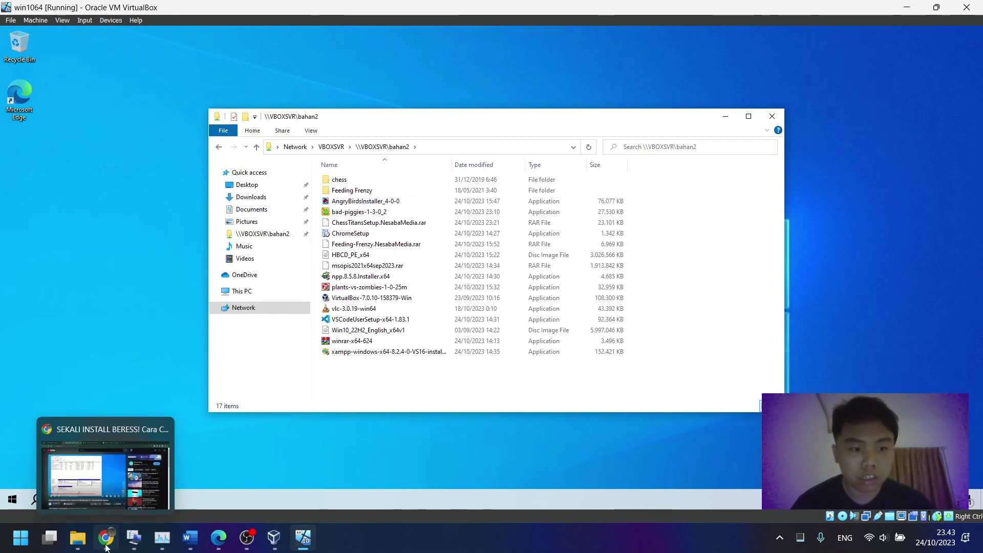
click(106, 546)
click(388, 6)
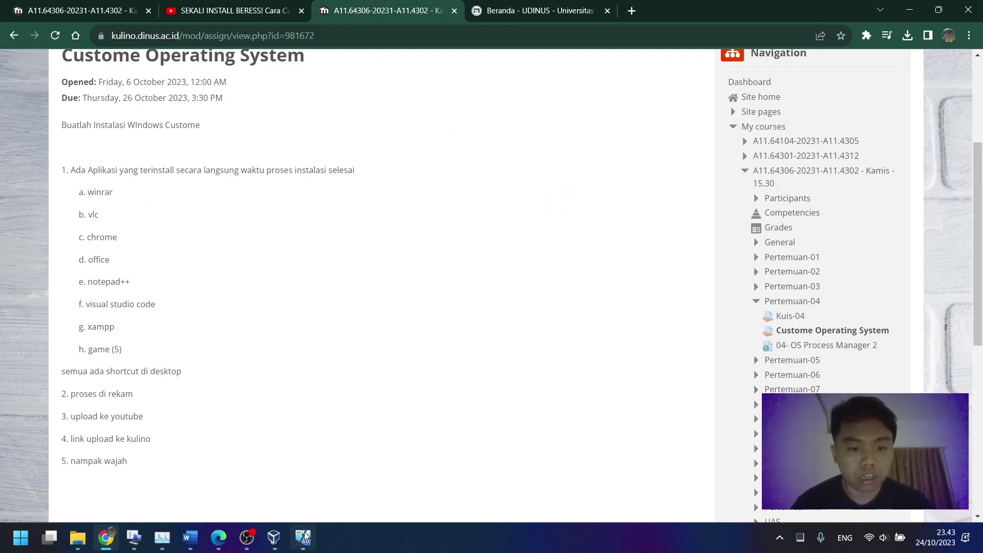
drag(94, 193, 160, 300)
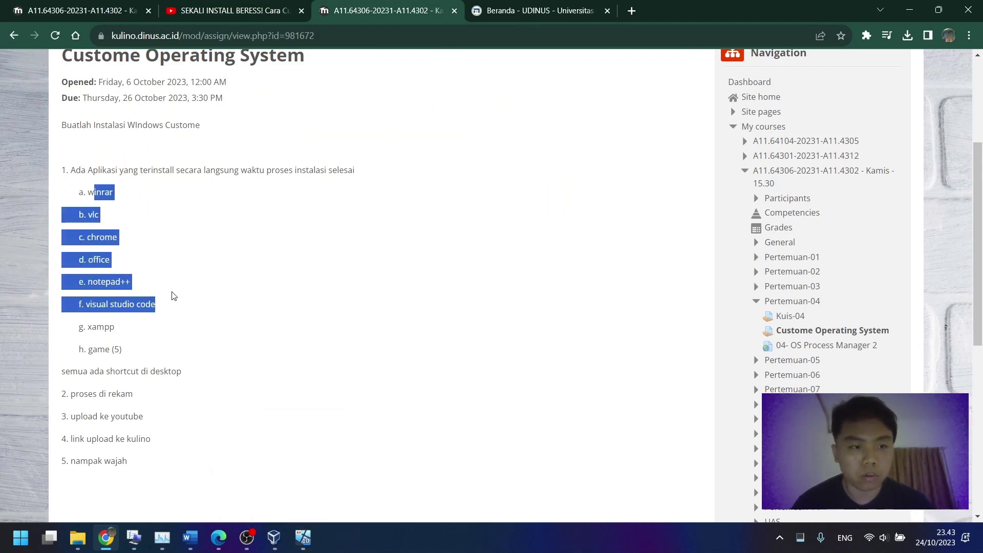
click(173, 296)
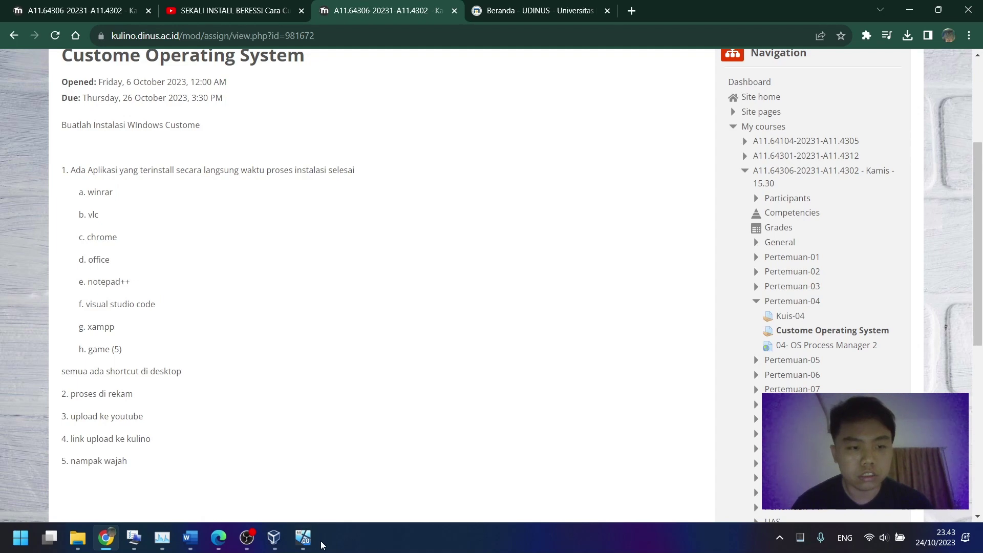
mouse_move(304, 539)
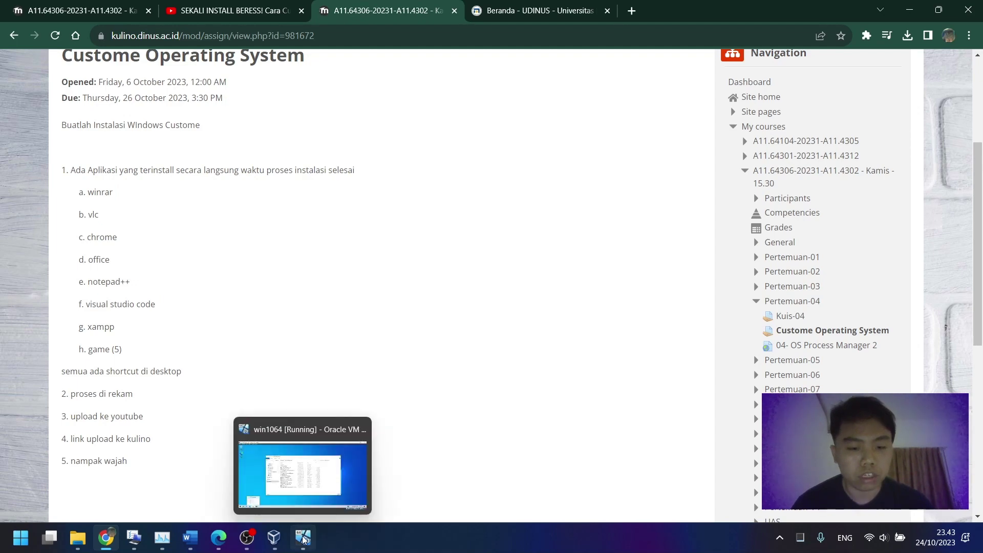
click(303, 539)
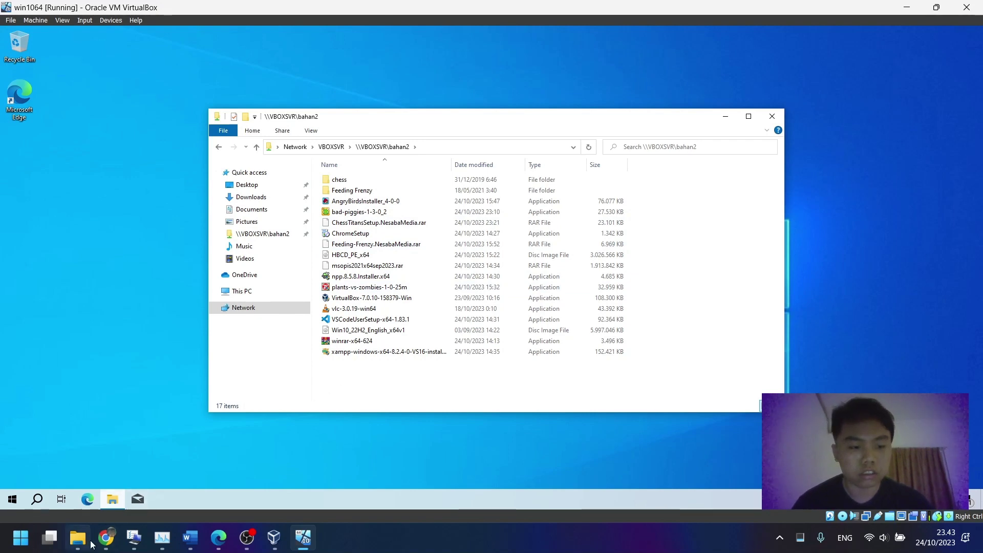
click(105, 538)
click(303, 537)
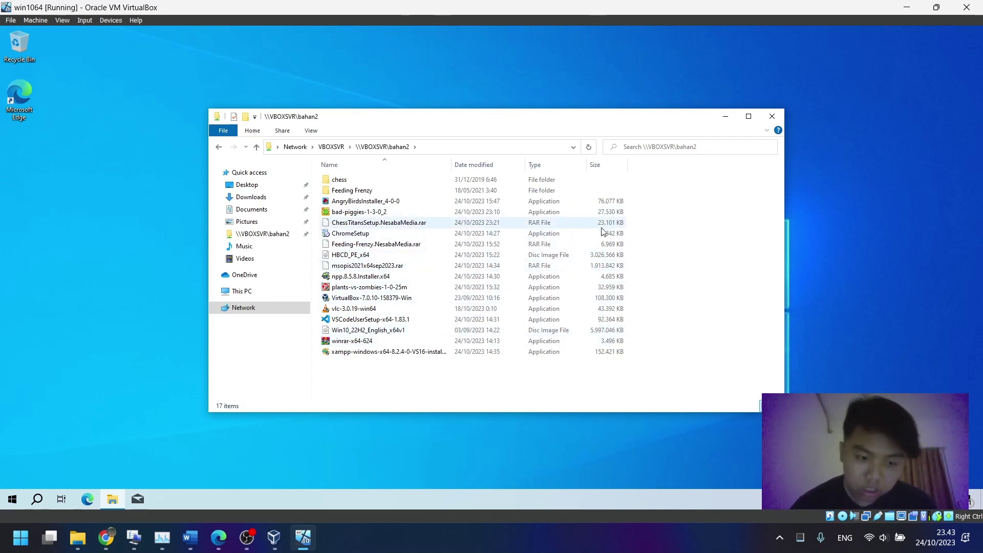
click(558, 543)
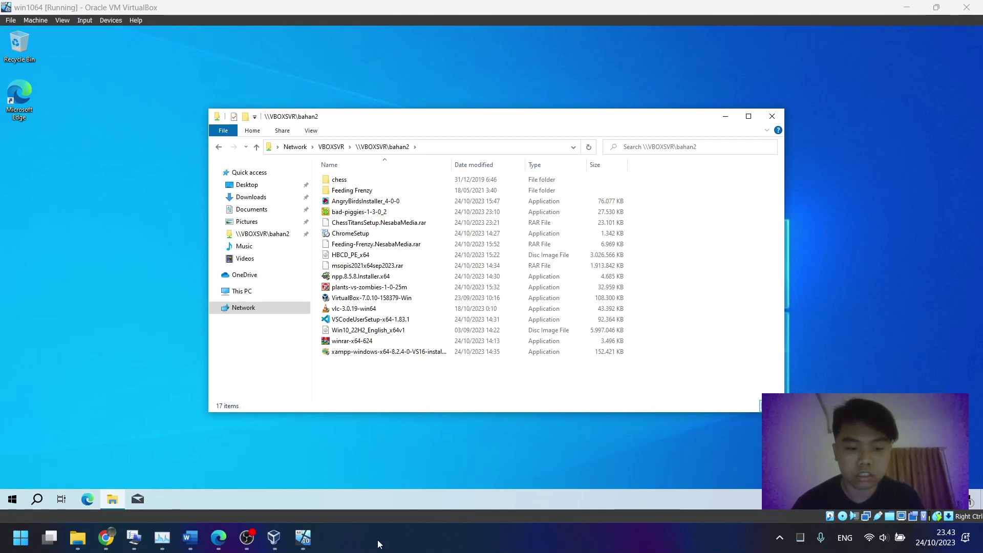
click(300, 540)
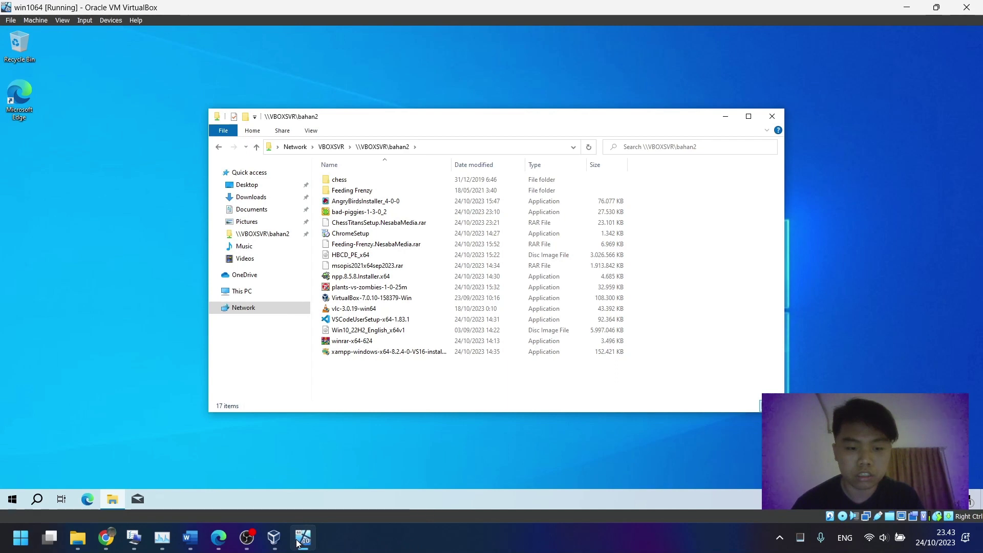
click(280, 542)
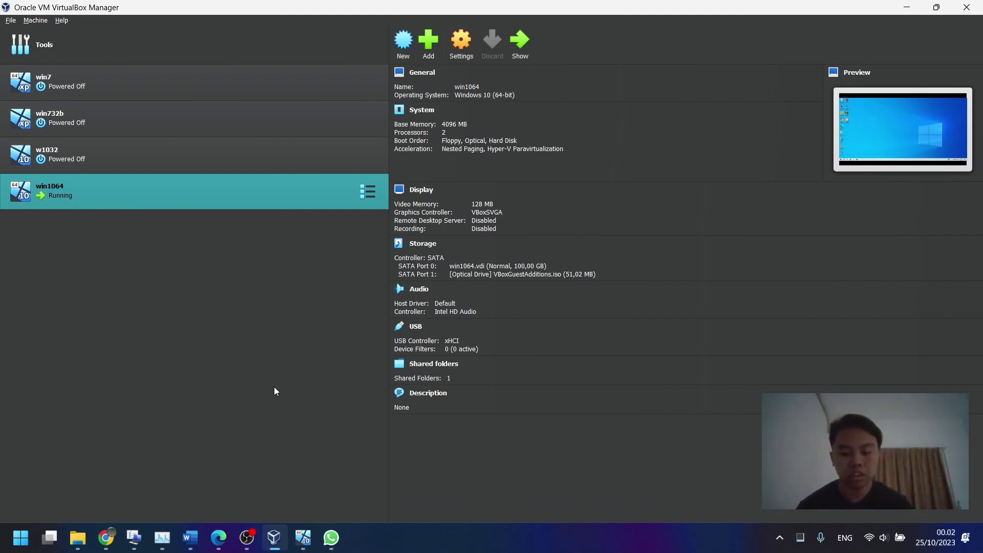
click(303, 538)
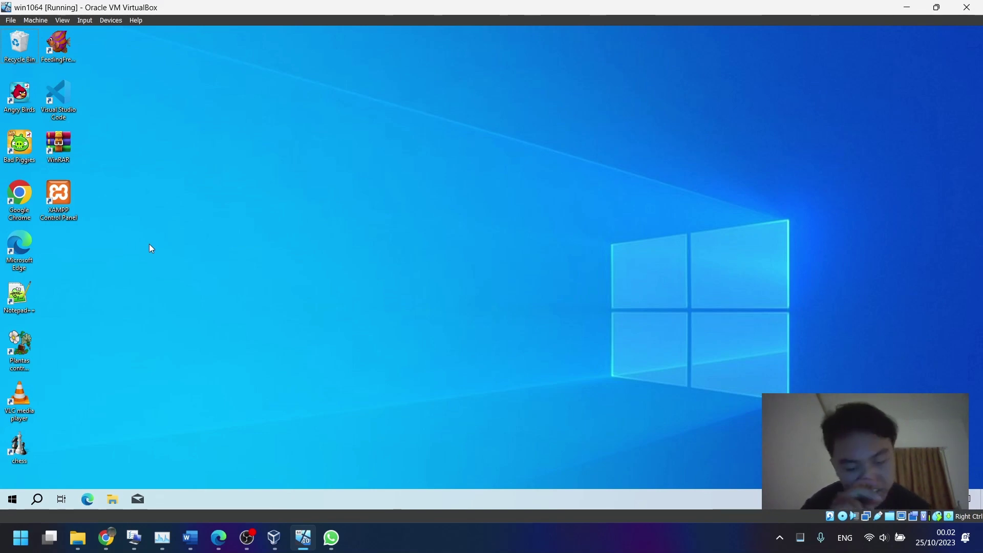
- Recheck the assignment's application list in Chrome against the guest's desktop shortcuts, and return to the win1064 desktop
click(106, 537)
click(330, 16)
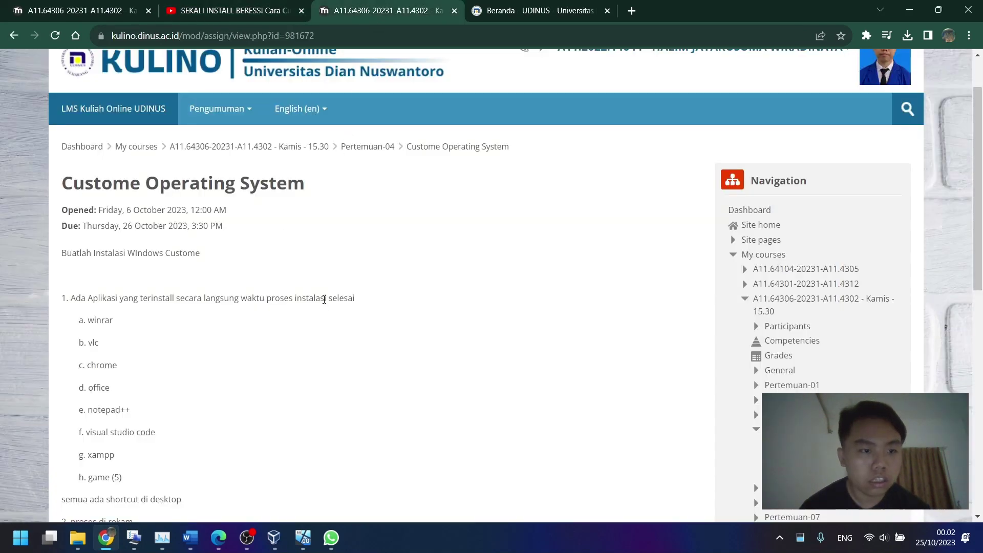
scroll(320, 351, down, 1)
click(304, 537)
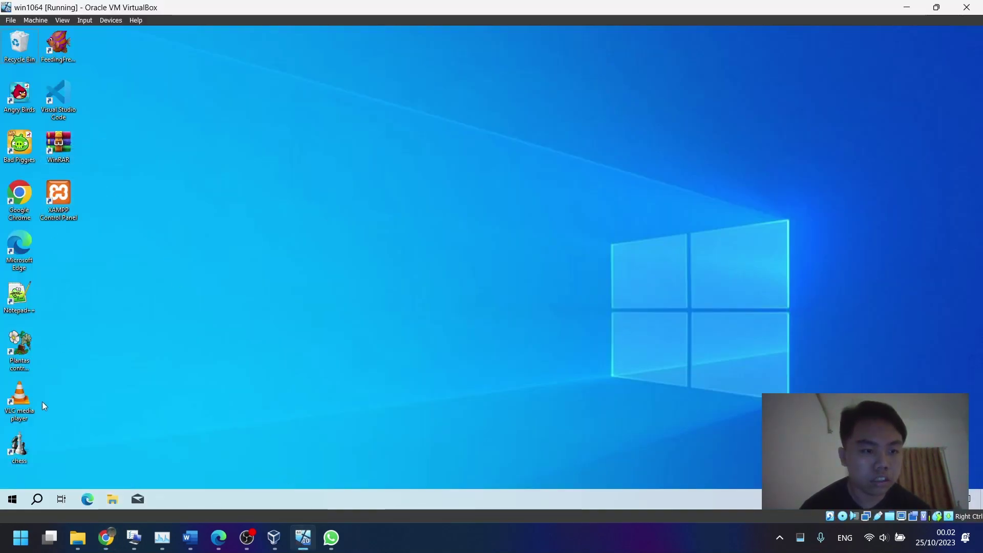
- Compare the assignment's application list in Chrome with the guest's desktop shortcuts and recently added apps, and return to the win1064 desktop
click(106, 538)
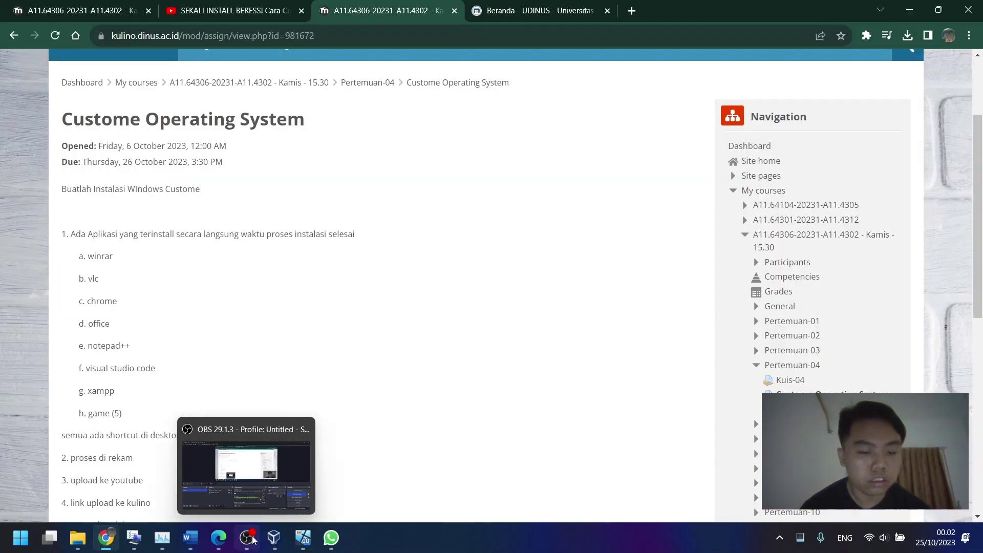
click(305, 538)
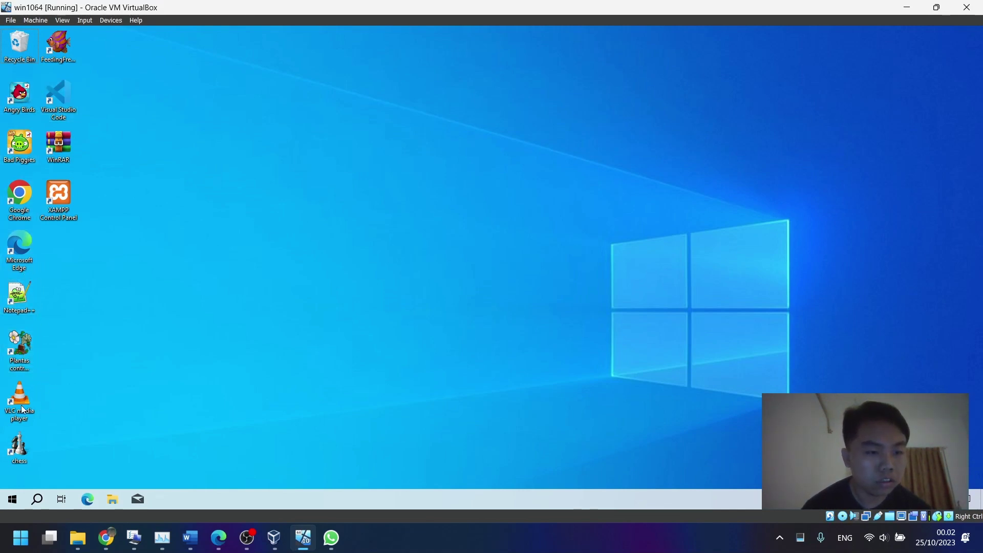
click(11, 500)
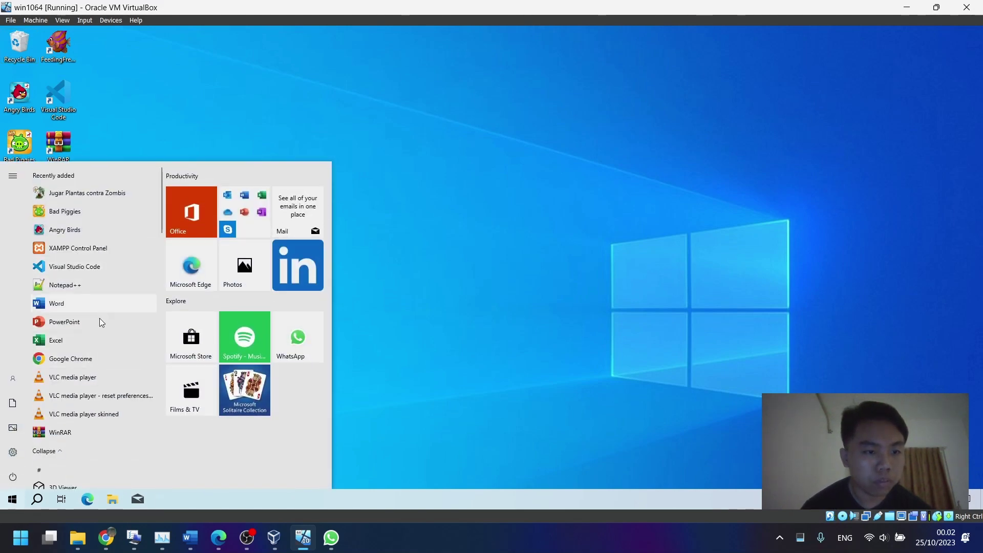
click(416, 355)
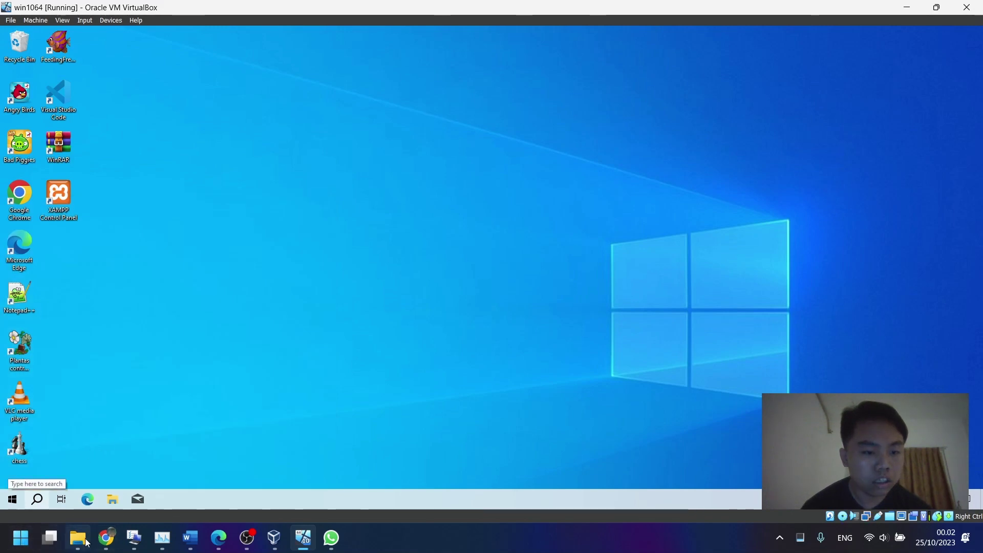
click(106, 537)
scroll(145, 394, down, 1)
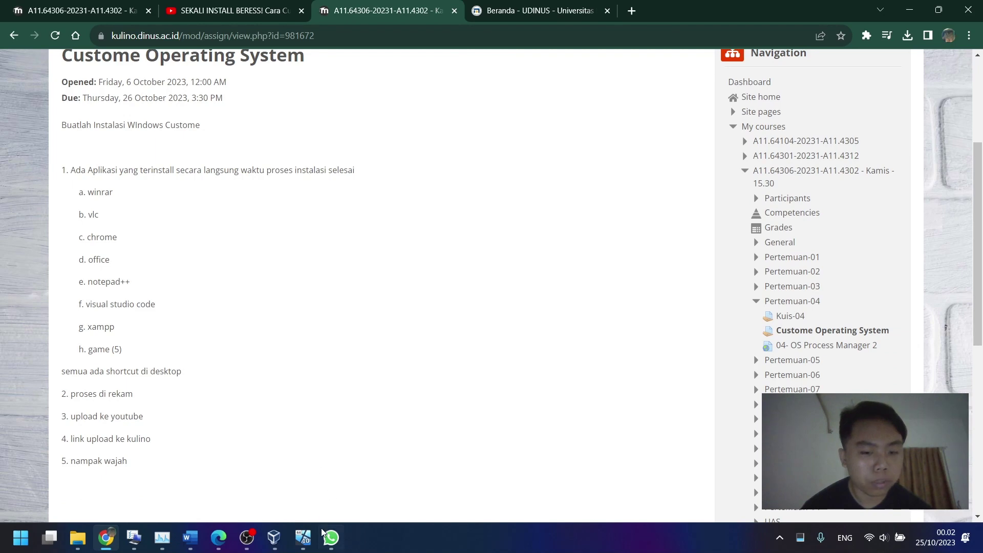
click(303, 537)
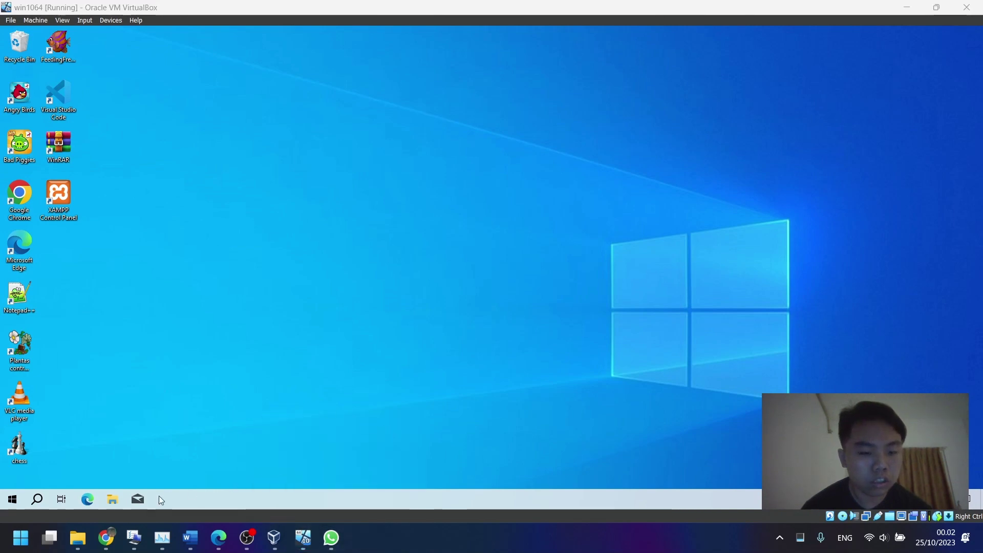
click(113, 528)
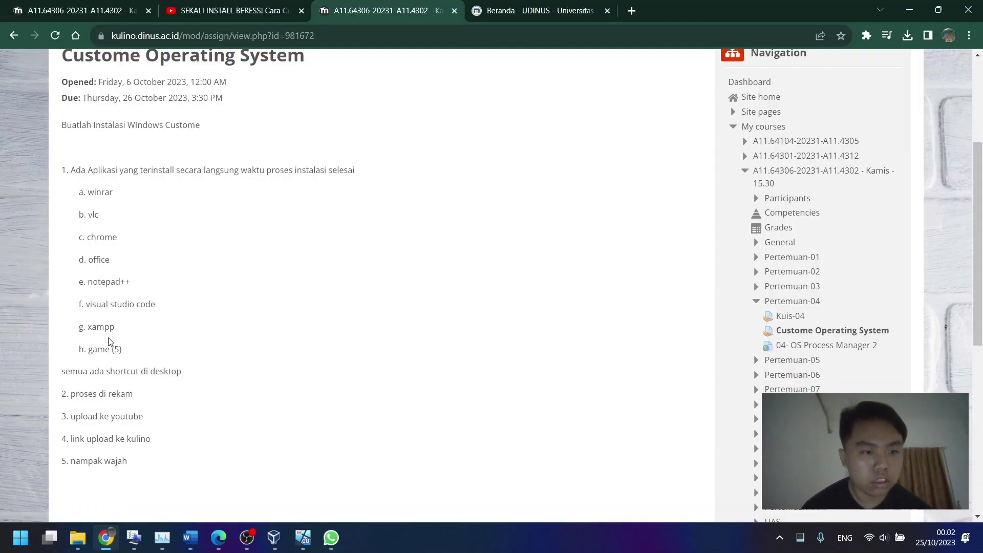
mouse_move(247, 537)
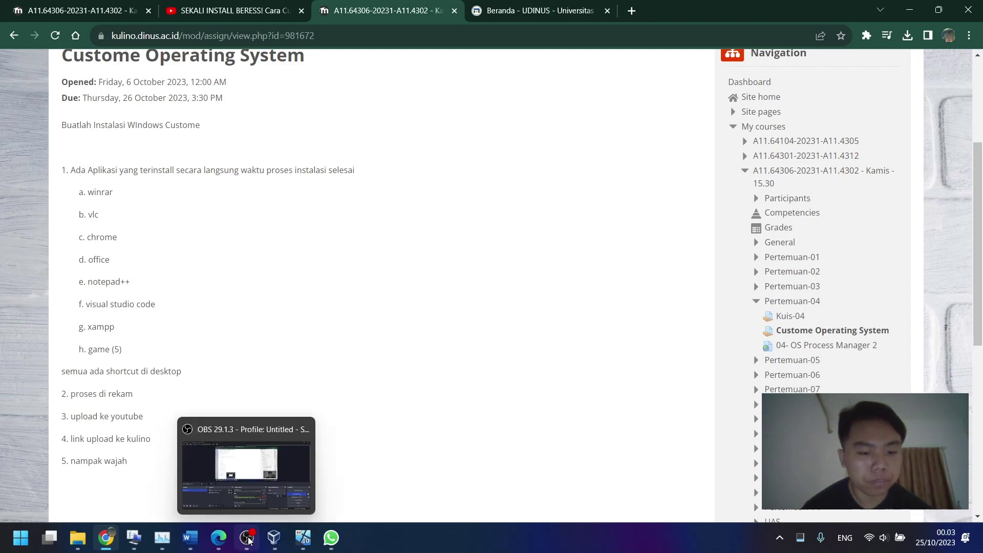
click(303, 538)
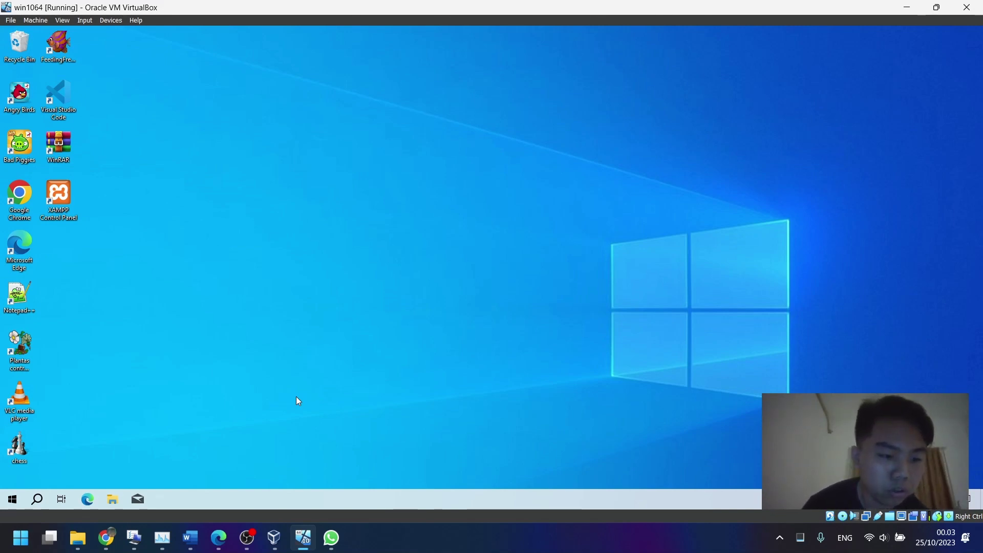
- Open Disk Management in the guest and start shrinking the C: volume on Disk 0
click(12, 499)
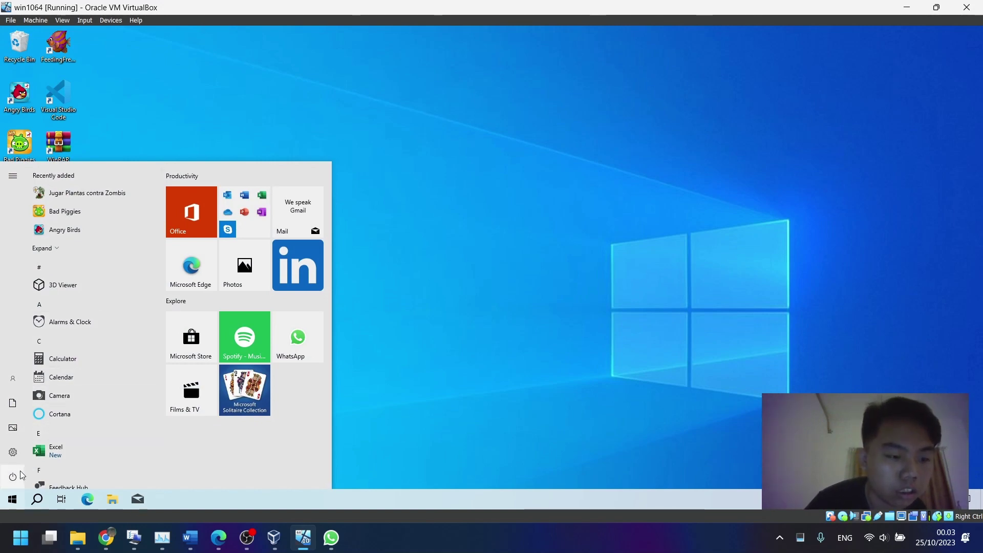
right_click(12, 500)
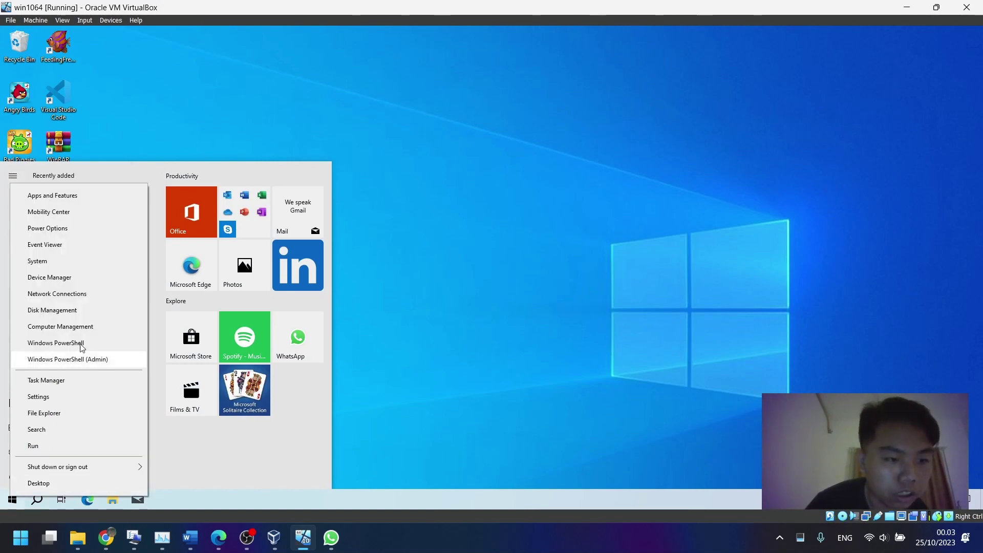
click(94, 310)
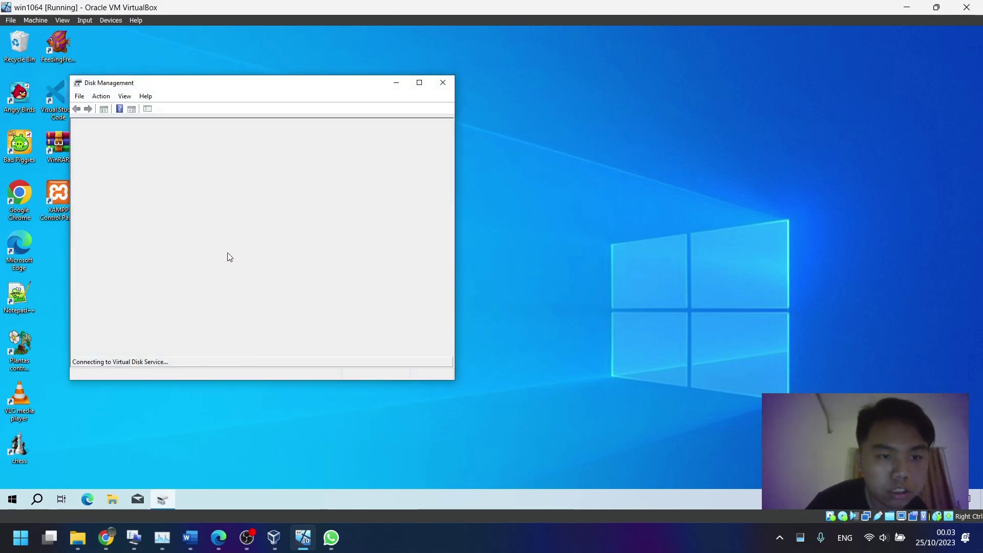
right_click(235, 271)
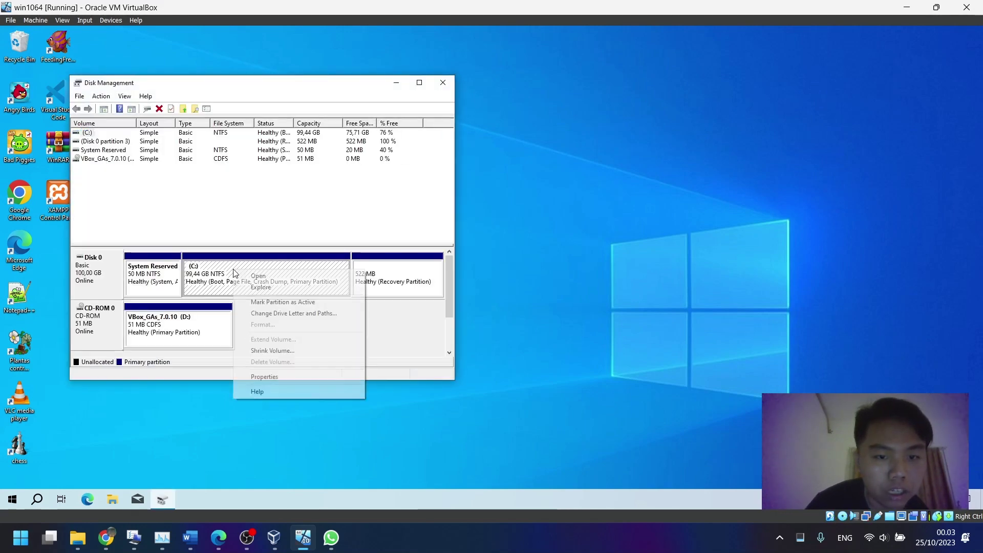
click(277, 351)
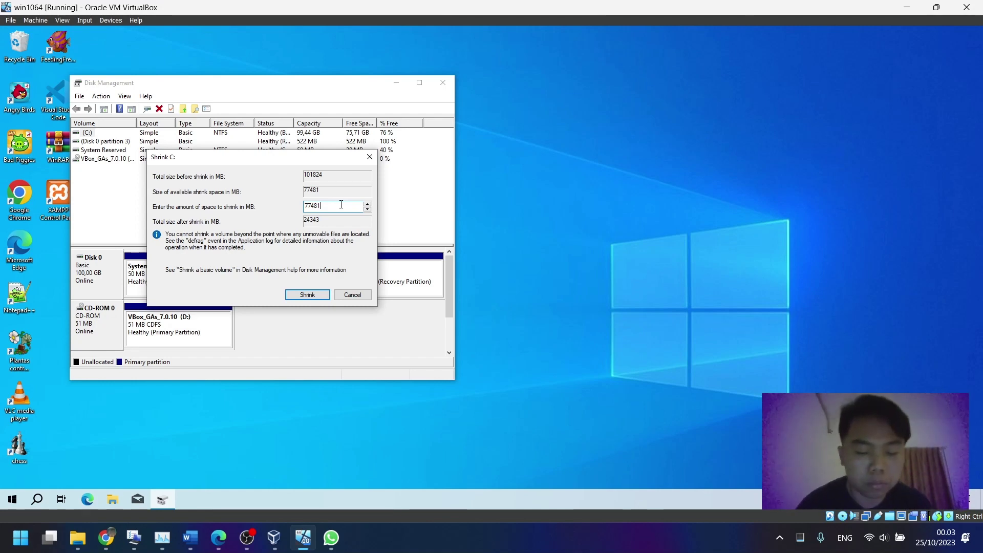
- Replace the amount of space to shrink from C: with 5120 MB
key(BackSpace)
key(BackSpace)
key(BackSpace)
key(BackSpace)
key(BackSpace)
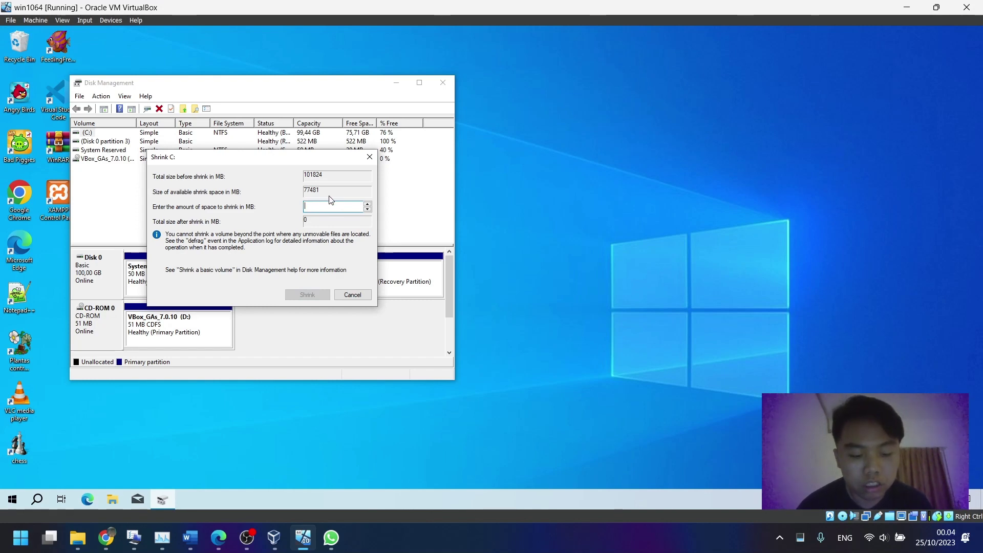
text(51)
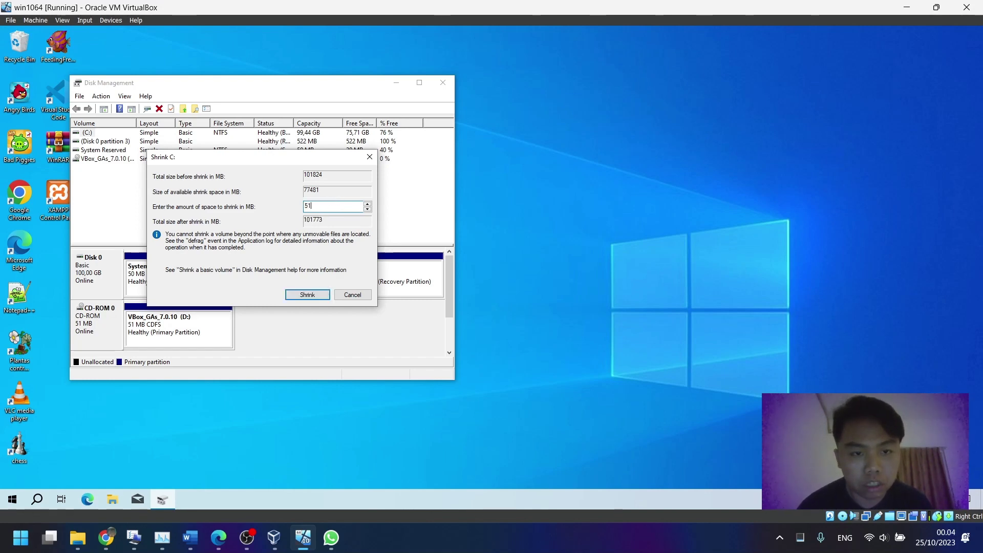
text(20)
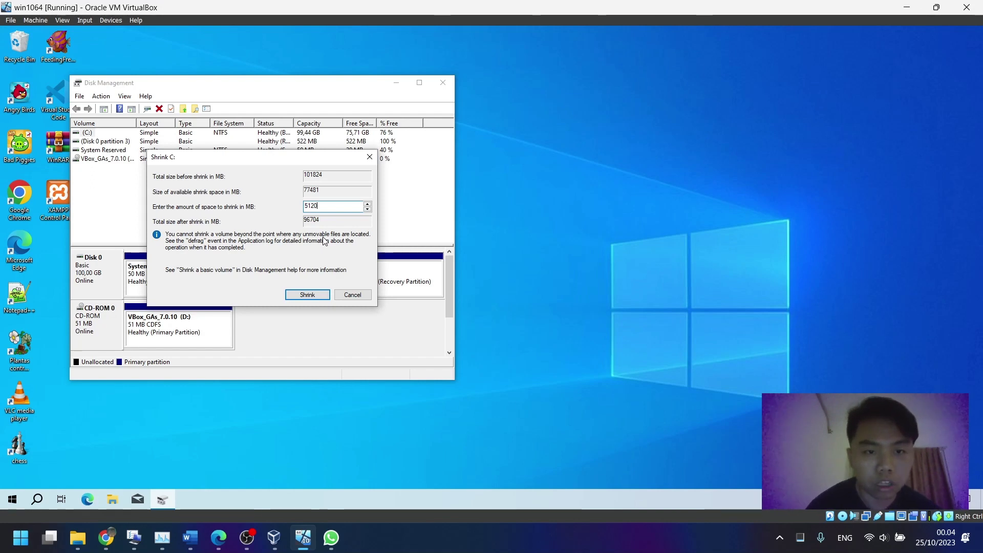
- Open the guest's Calculator and multiply 50 by 1024 to convert 50 GB to megabytes
click(12, 499)
text(ca)
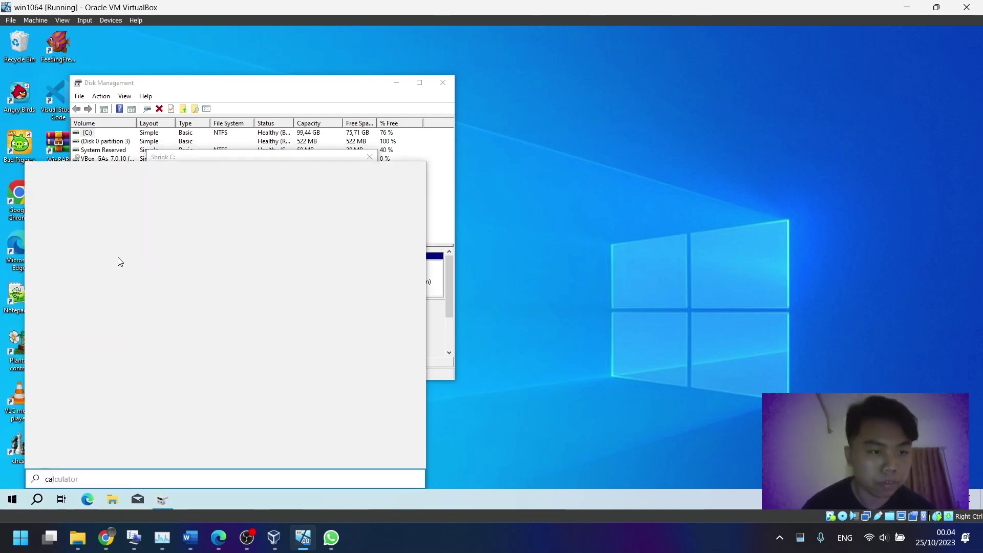
click(125, 230)
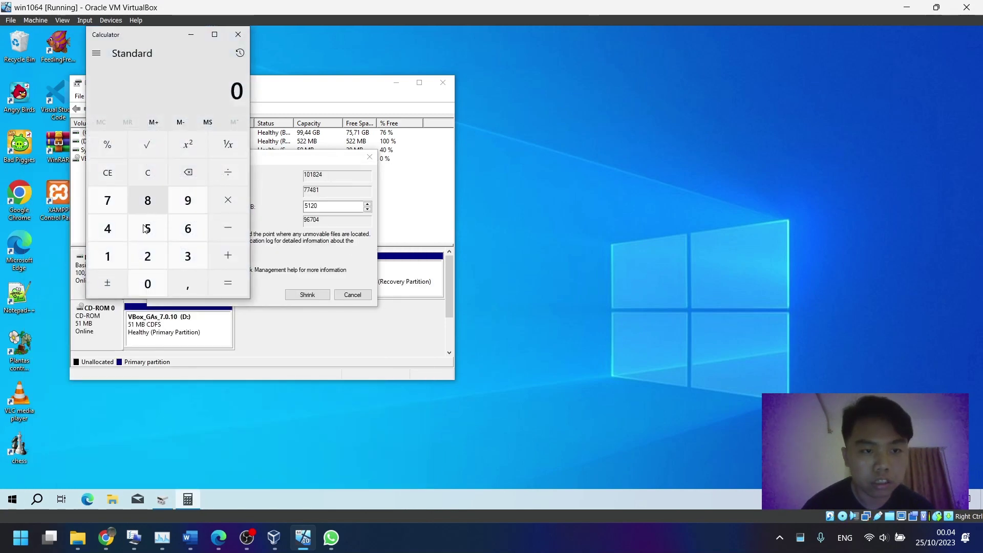
click(147, 230)
click(148, 283)
click(227, 200)
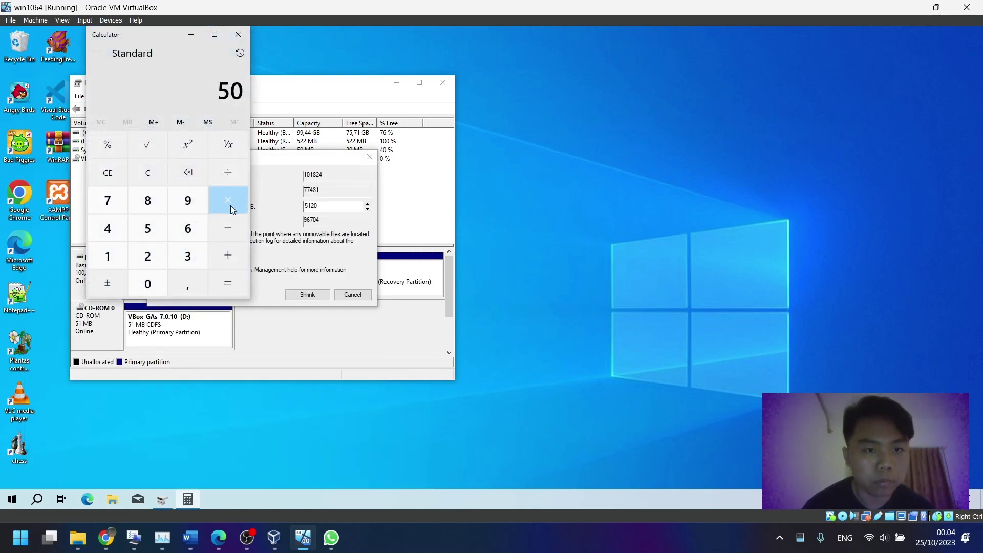
click(108, 256)
click(147, 283)
click(147, 256)
click(107, 229)
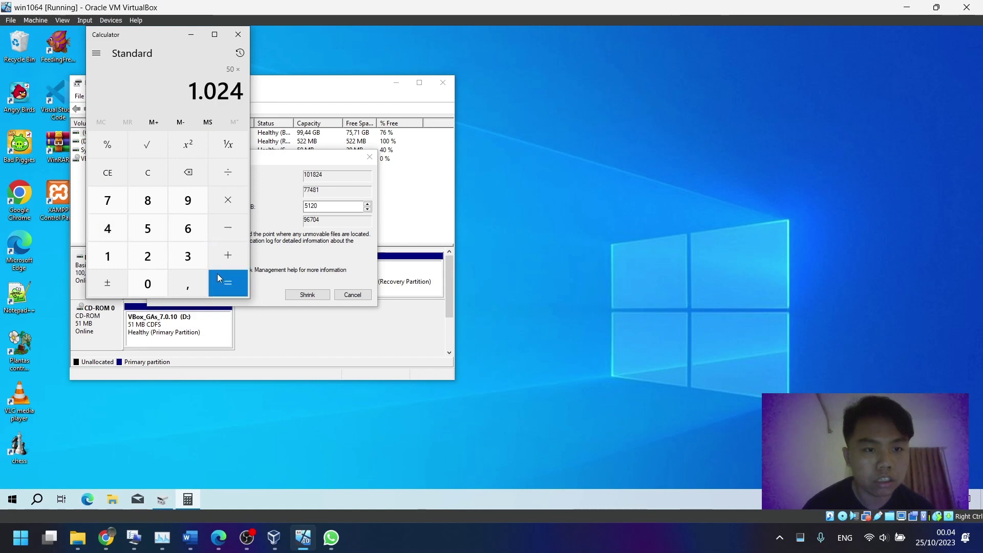
click(228, 255)
- Minimize Calculator, set the amount to shrink to 51200 MB, and shrink the C: volume
click(191, 34)
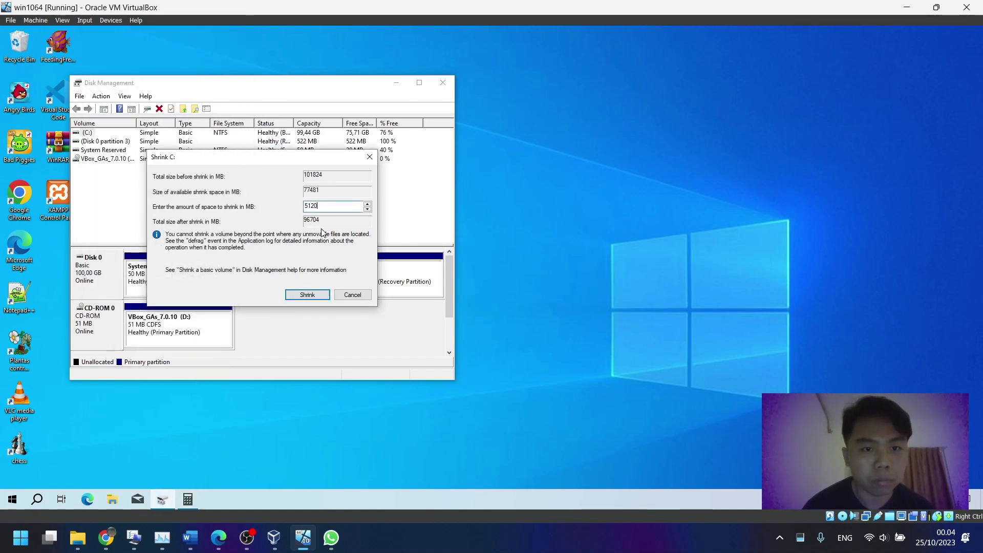
text(0)
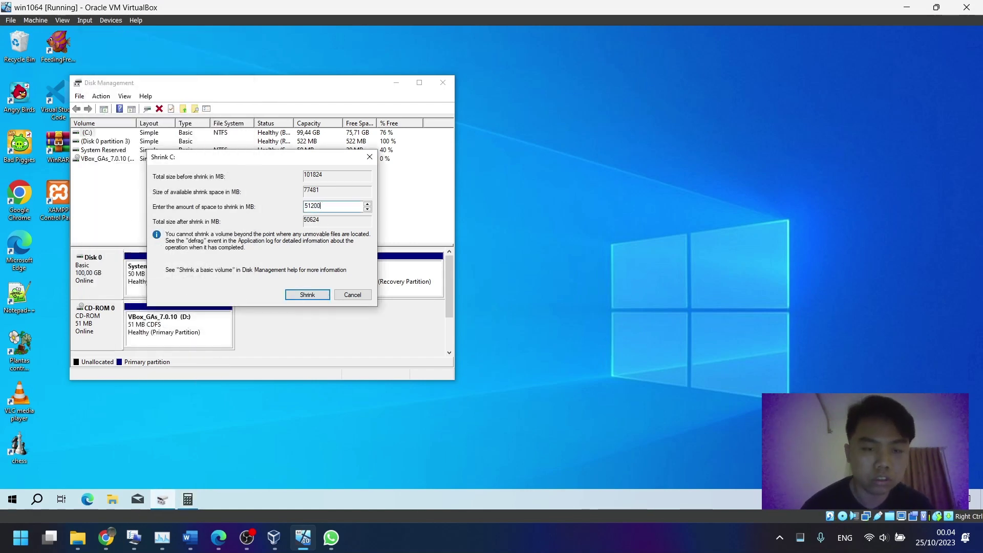
click(307, 294)
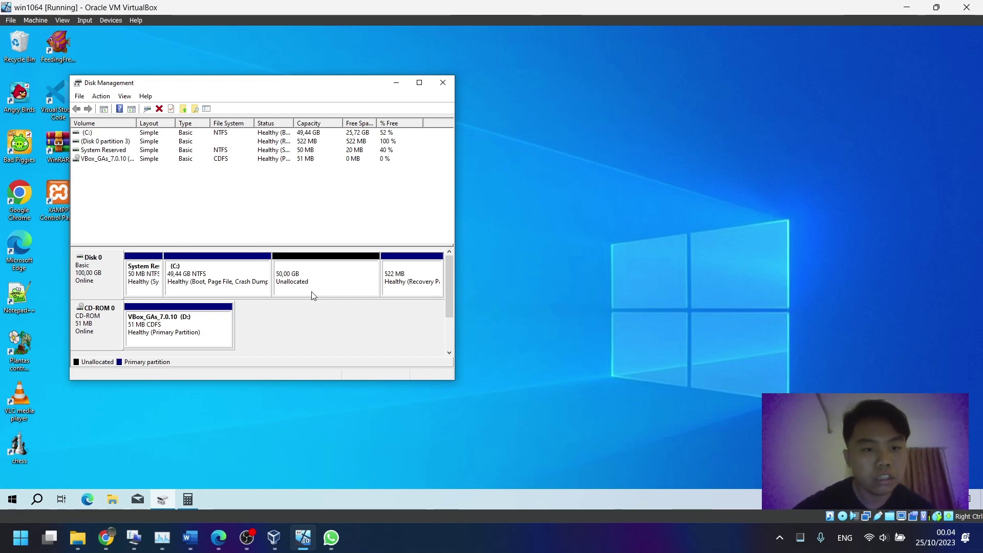
- Create a 51199 MB simple volume in the unallocated space with drive letter E, quick-formatted as NTFS and labelled New Volume
click(312, 293)
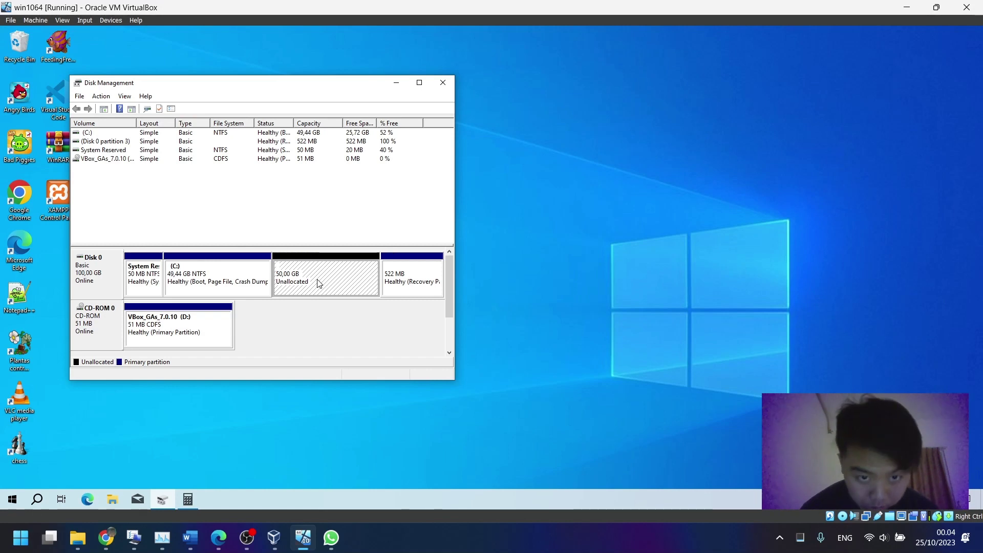
right_click(318, 282)
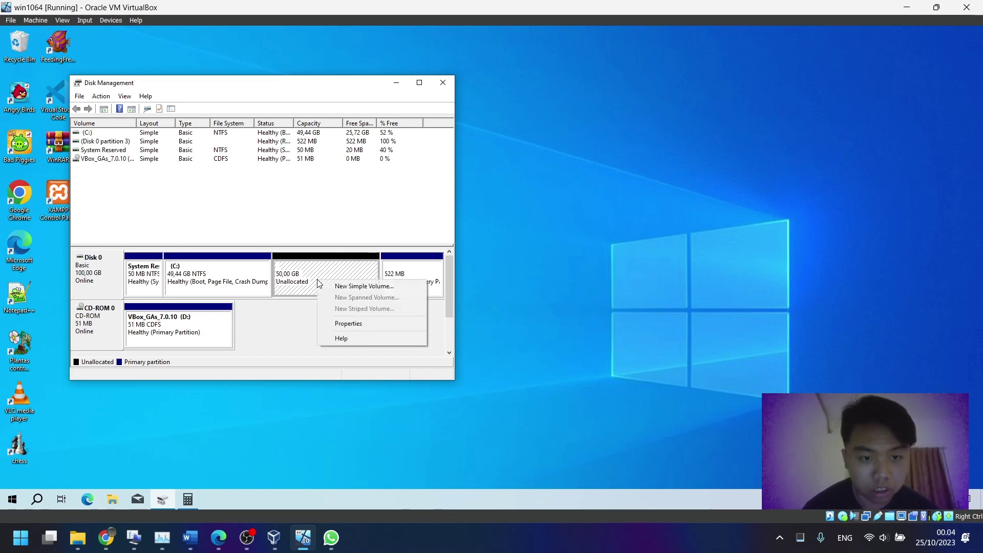
click(360, 286)
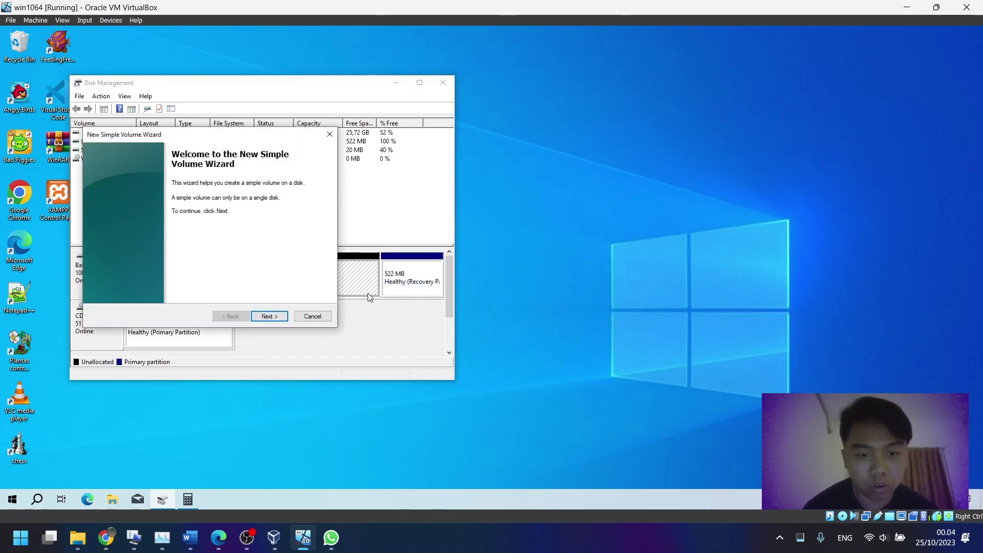
click(285, 317)
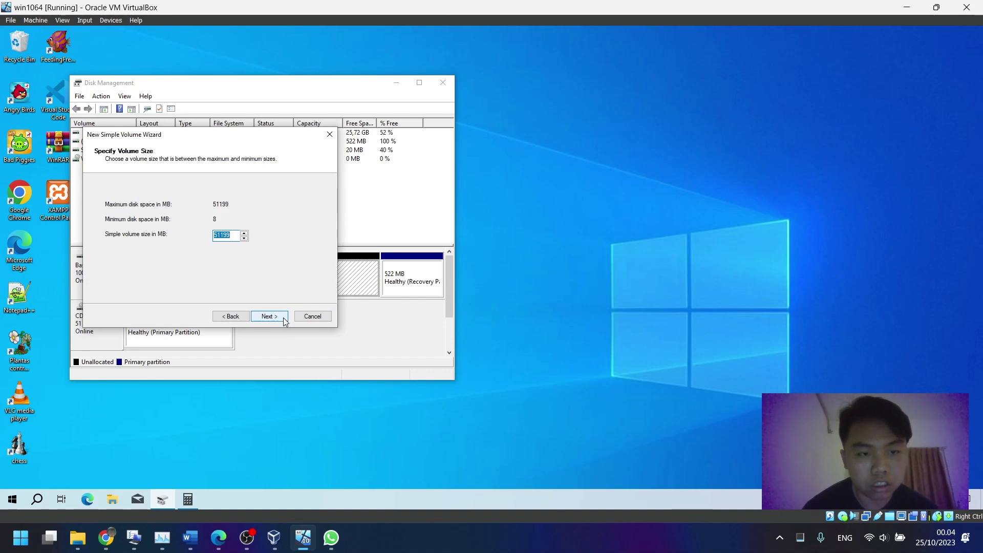
click(276, 319)
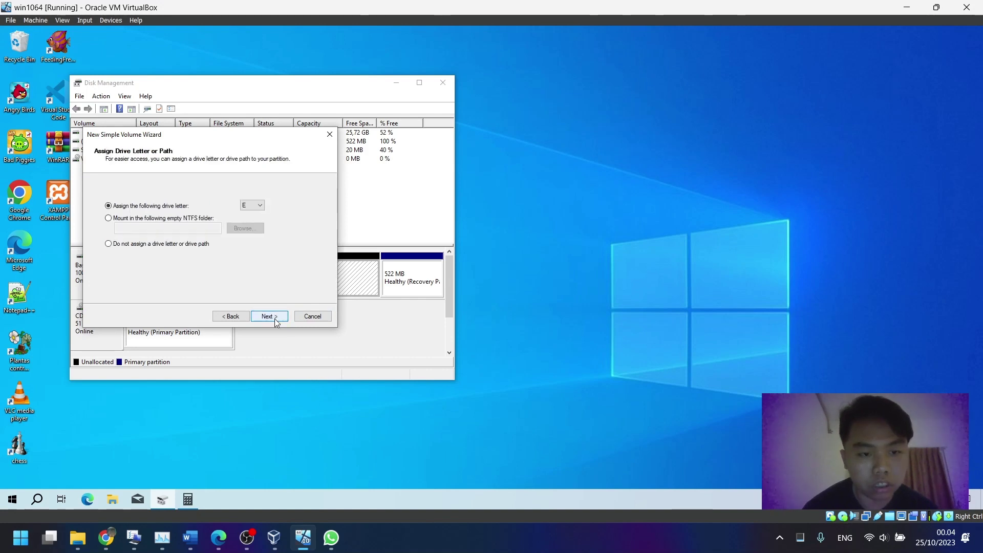
click(252, 205)
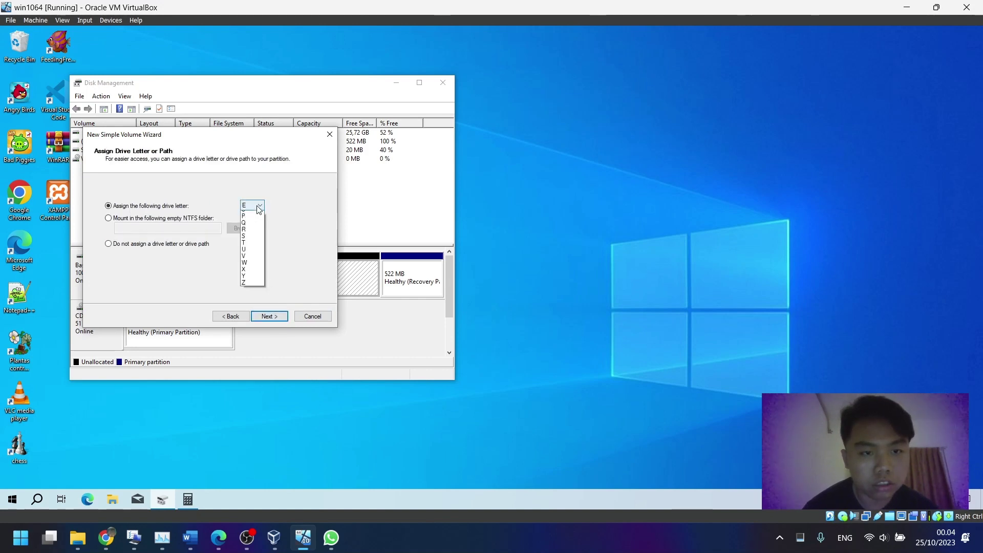
click(282, 198)
click(266, 318)
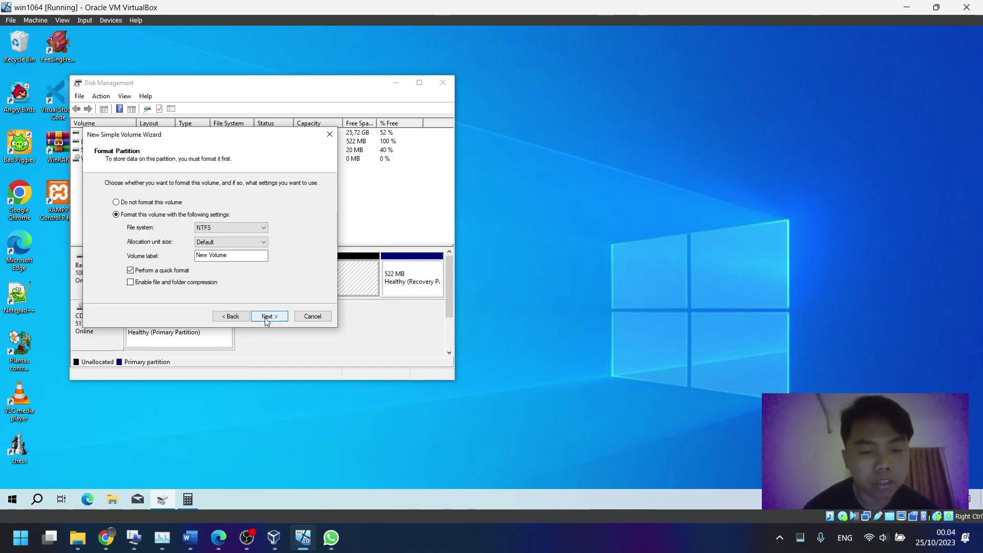
click(266, 317)
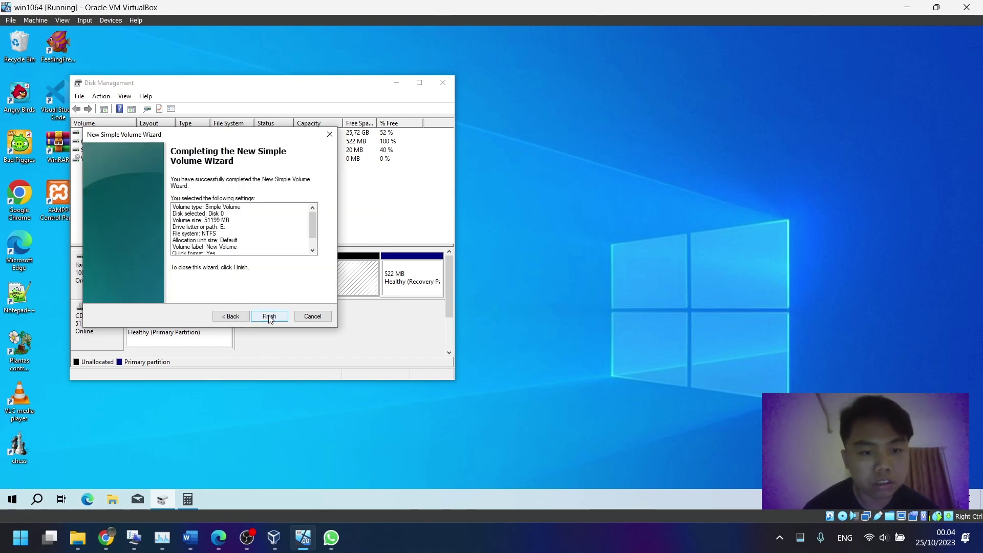
click(267, 316)
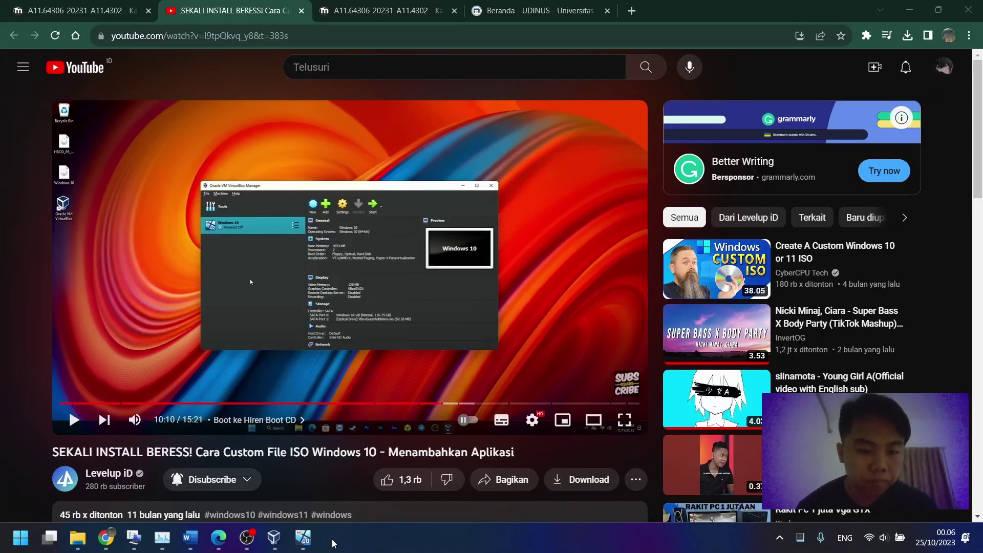
- Switch from Chrome back to the win1064 virtual machine and minimize Disk Management
click(274, 538)
click(303, 537)
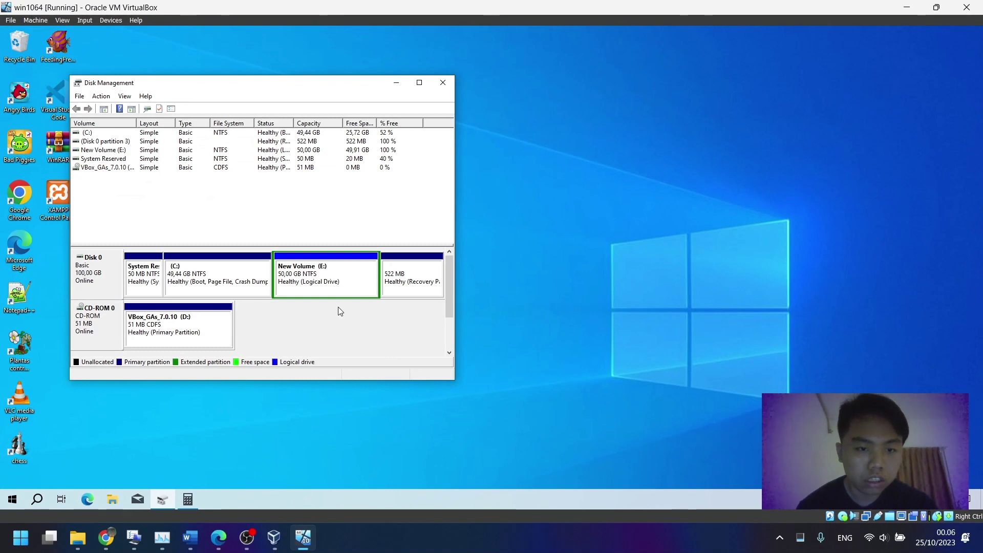
click(397, 84)
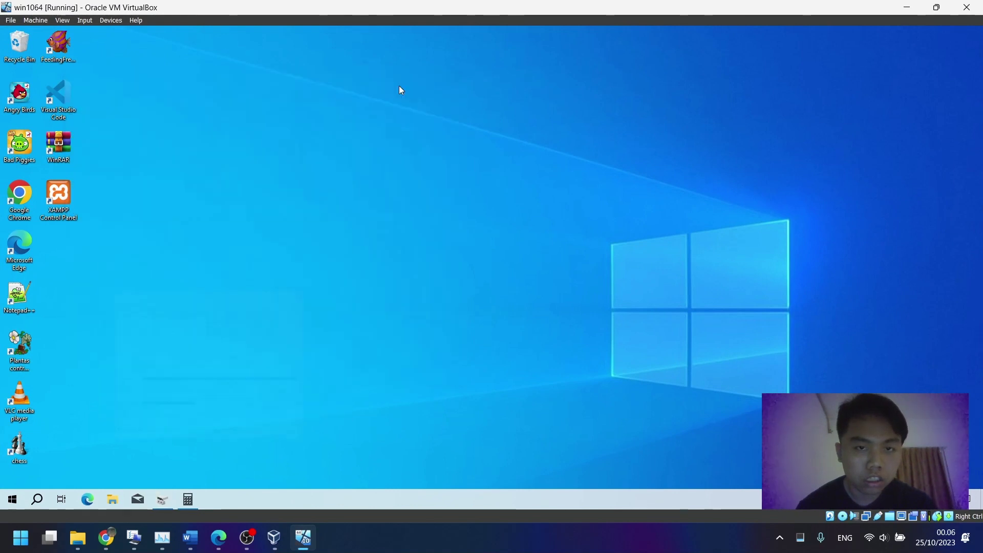
- Open the guest's C:\Windows\System32 folder in File Explorer
click(113, 499)
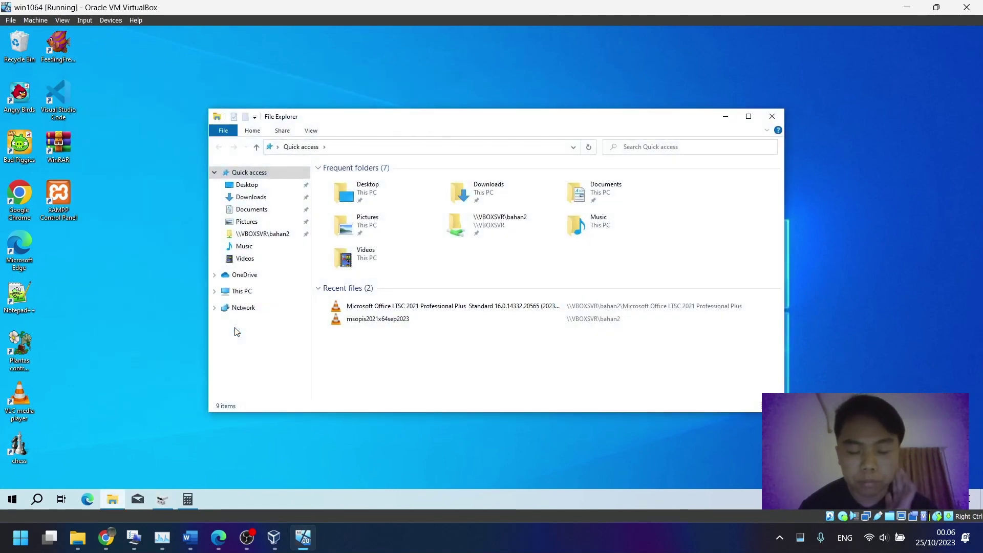
click(261, 291)
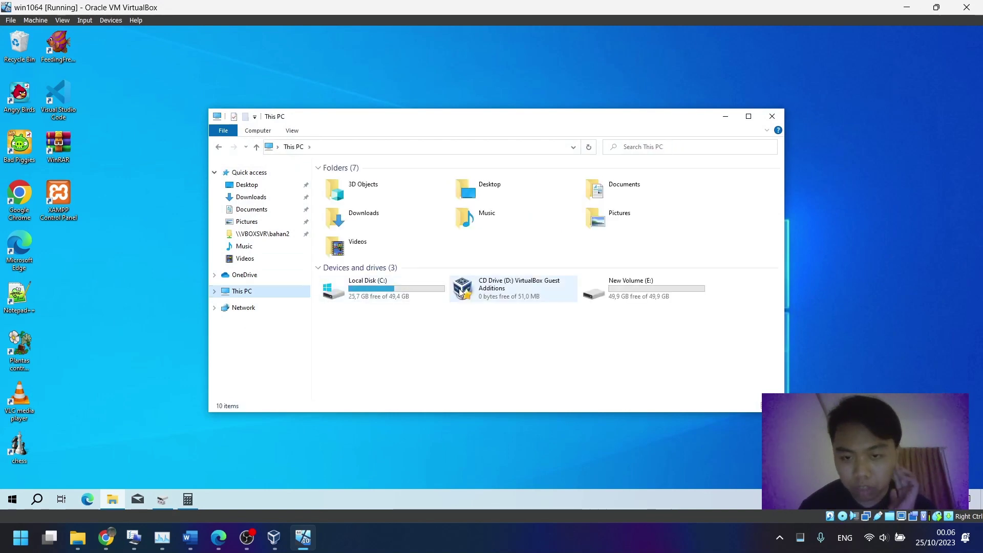
double_click(395, 295)
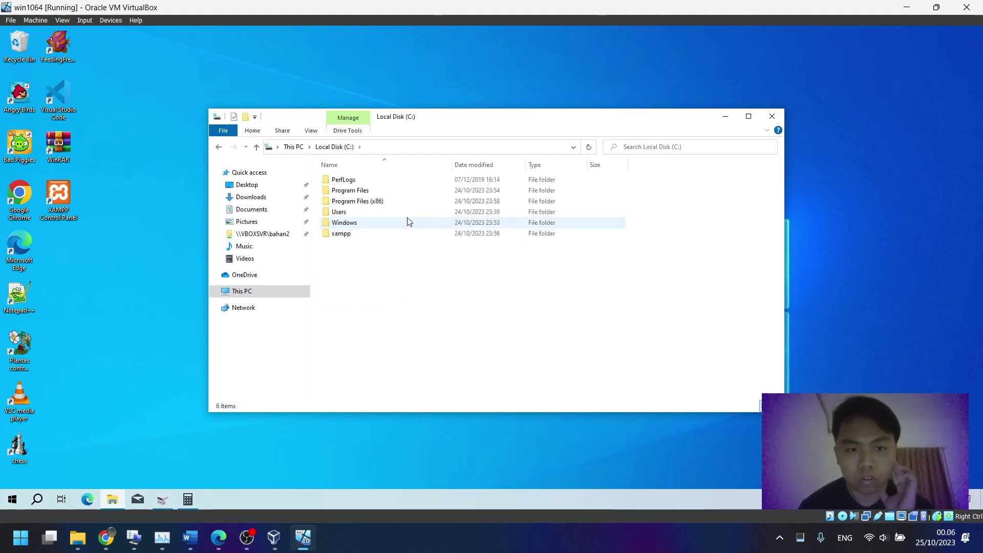
double_click(408, 221)
scroll(410, 315, down, 2)
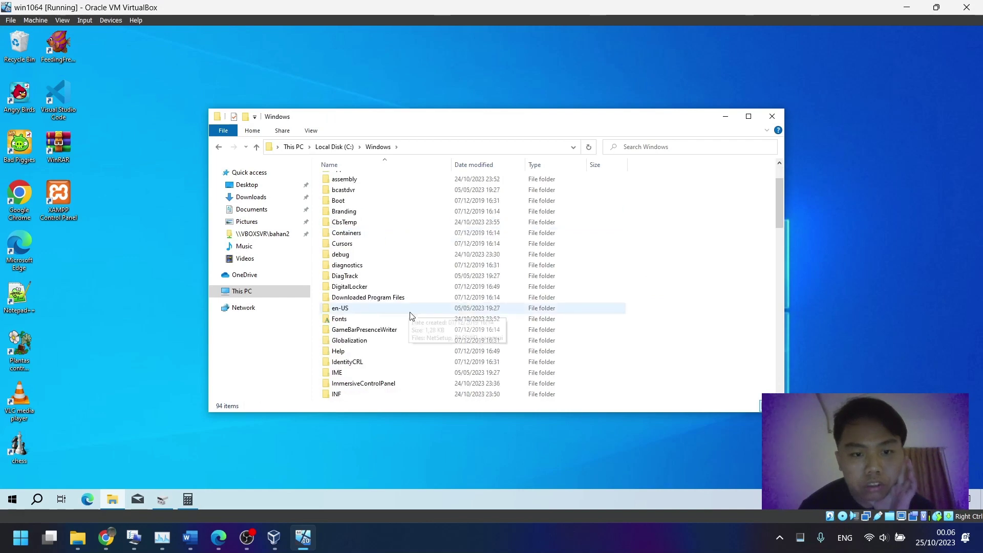
scroll(411, 315, down, 12)
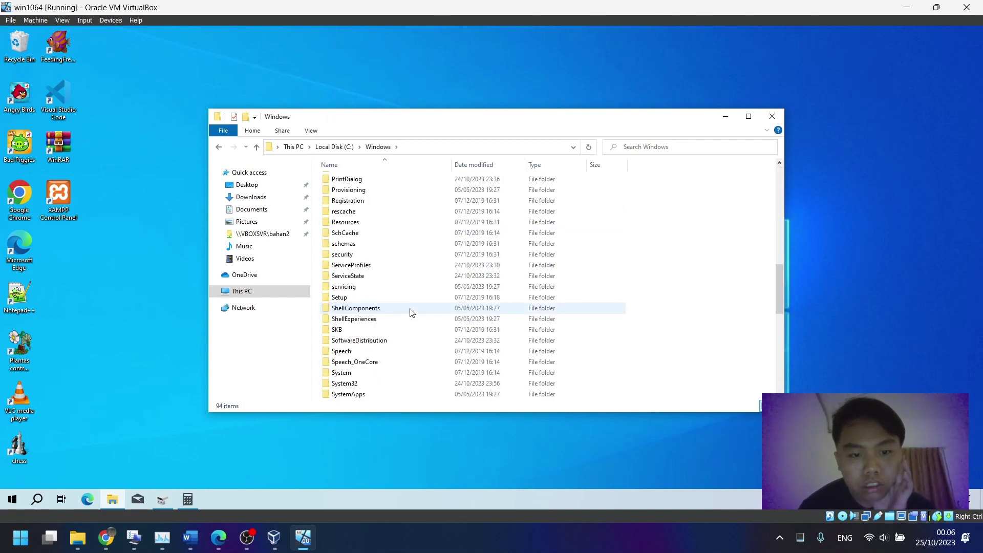
scroll(409, 312, down, 2)
double_click(409, 319)
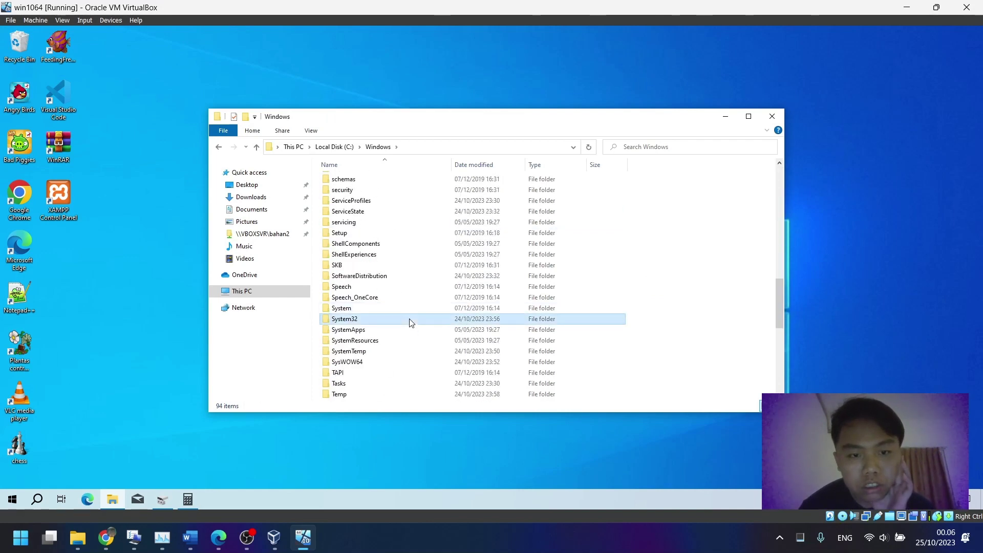
- Find and open the Sysprep folder inside System32
scroll(406, 318, down, 10)
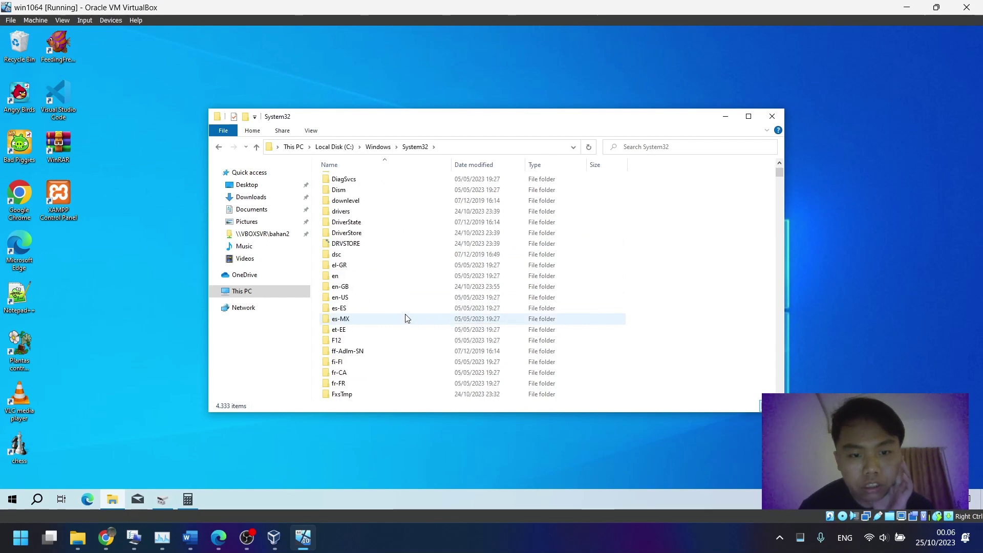
scroll(406, 318, down, 15)
click(404, 318)
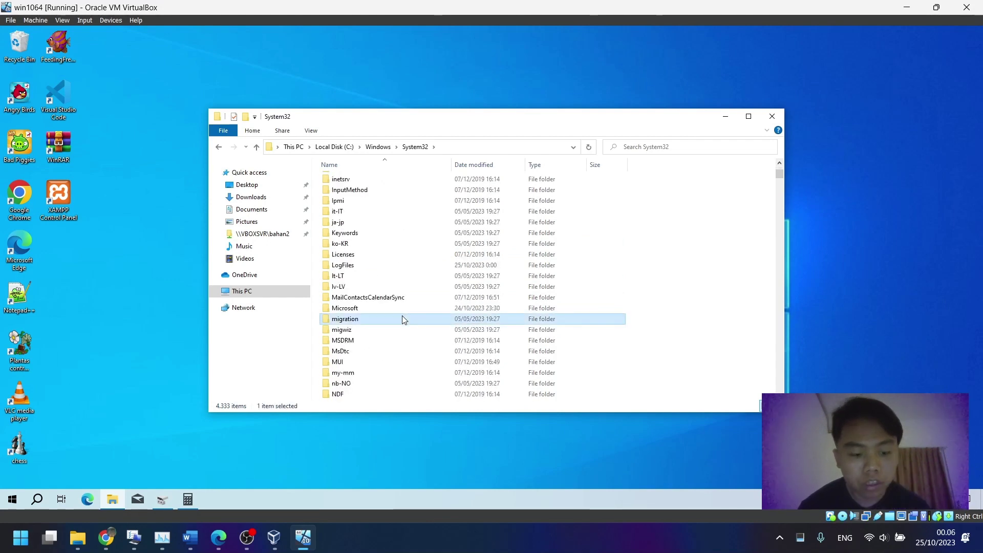
scroll(403, 319, down, 4)
key(Down)
key(Down)
key(Down)
key(Down)
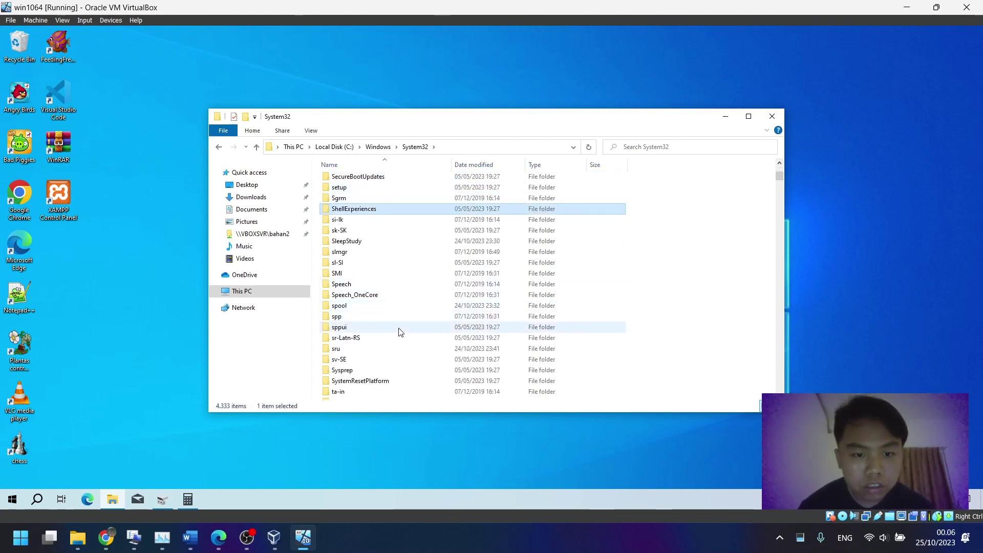
click(351, 373)
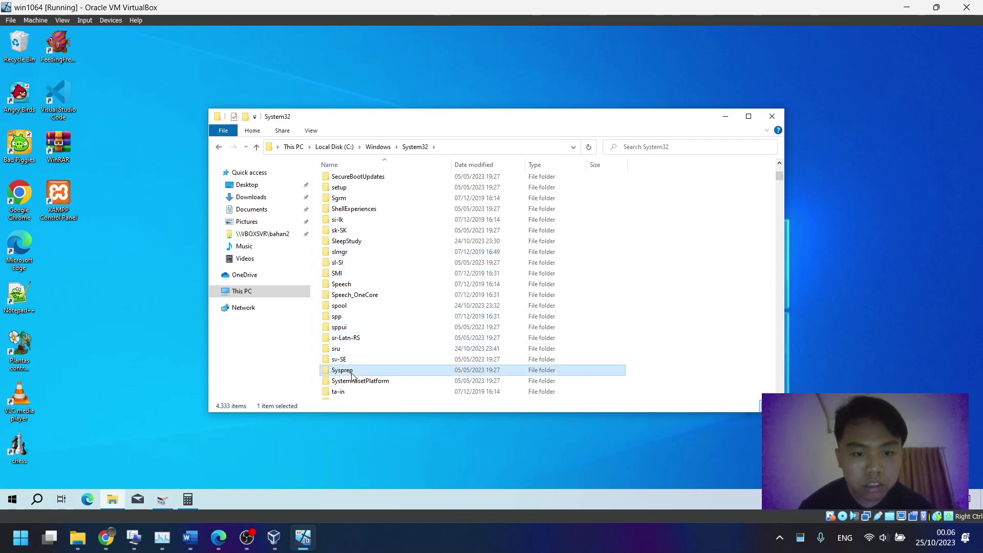
double_click(352, 372)
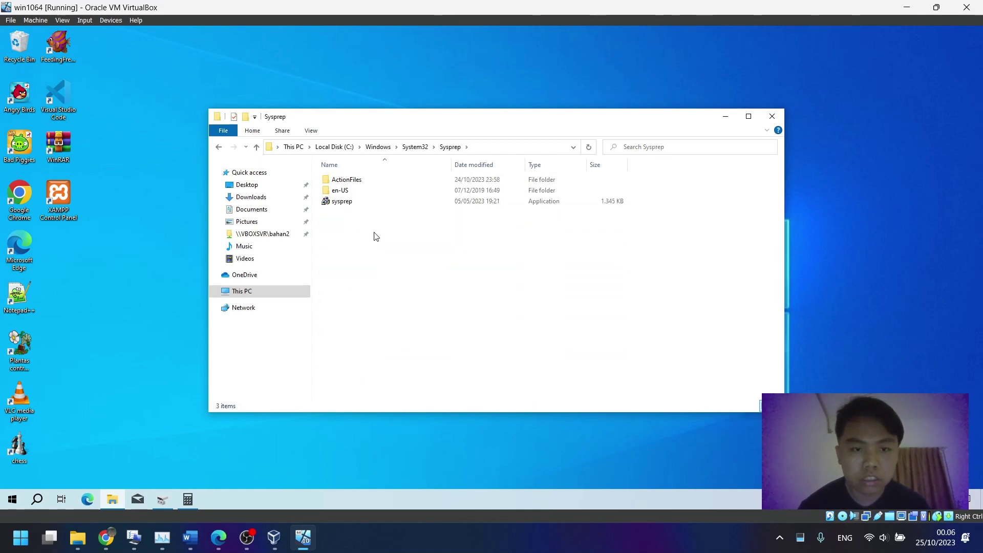
- Run sysprep with the cleanup action Enter System Out-of-Box Experience (OOBE), Generalize enabled and the shutdown option set to Shutdown
right_click(387, 204)
click(446, 222)
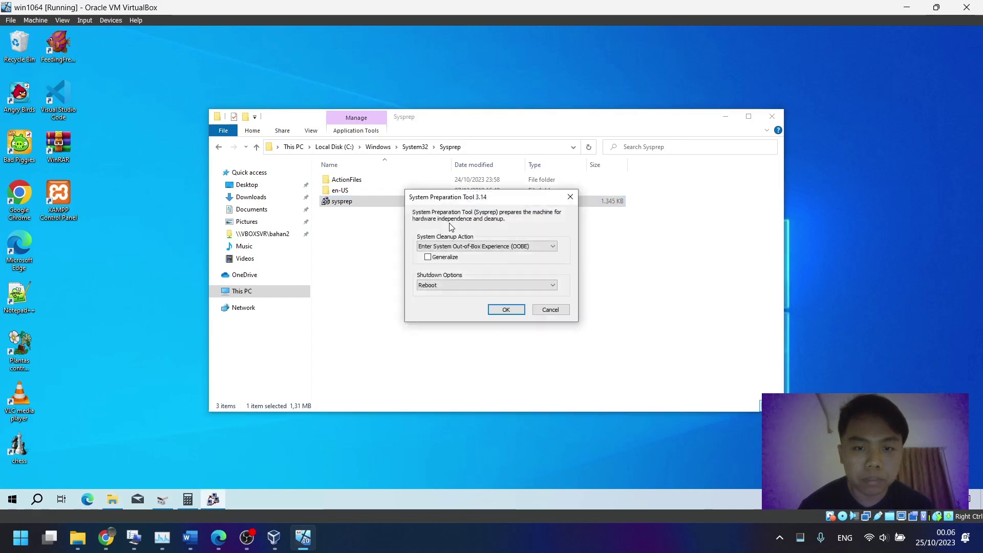
click(472, 248)
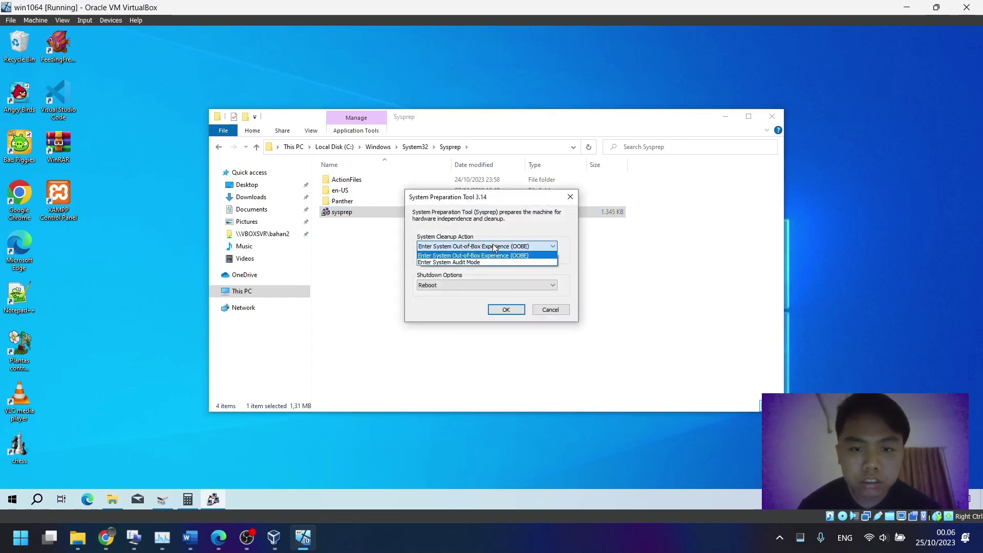
click(509, 230)
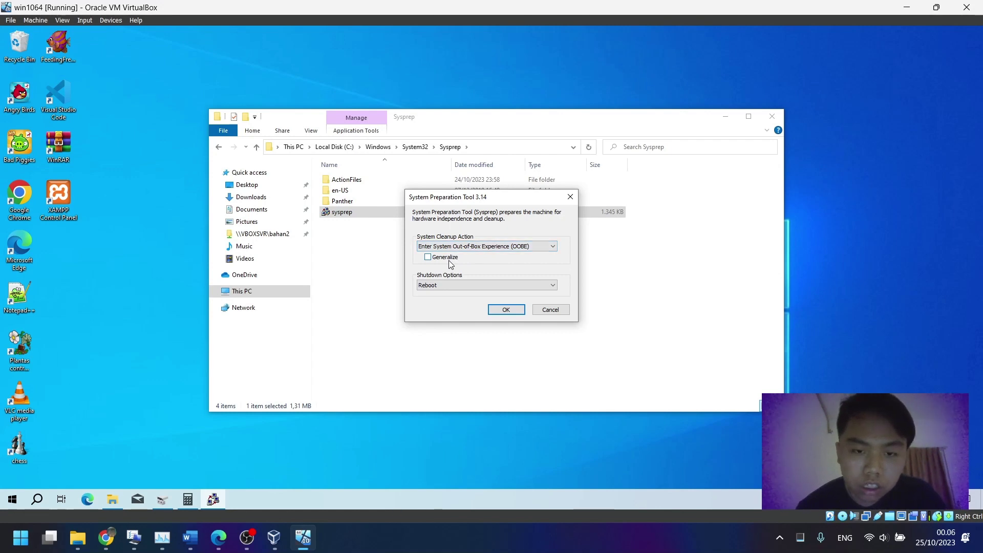
click(459, 284)
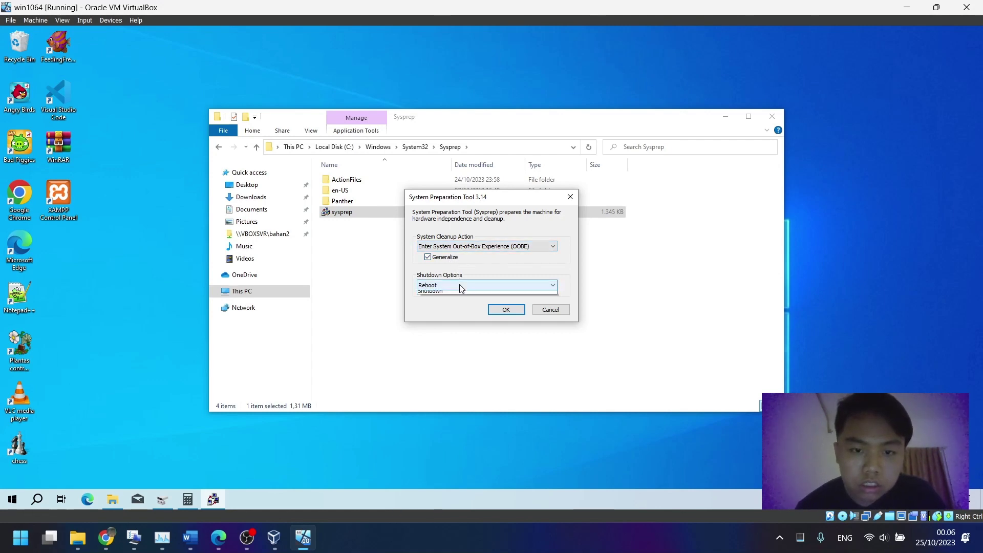
click(460, 308)
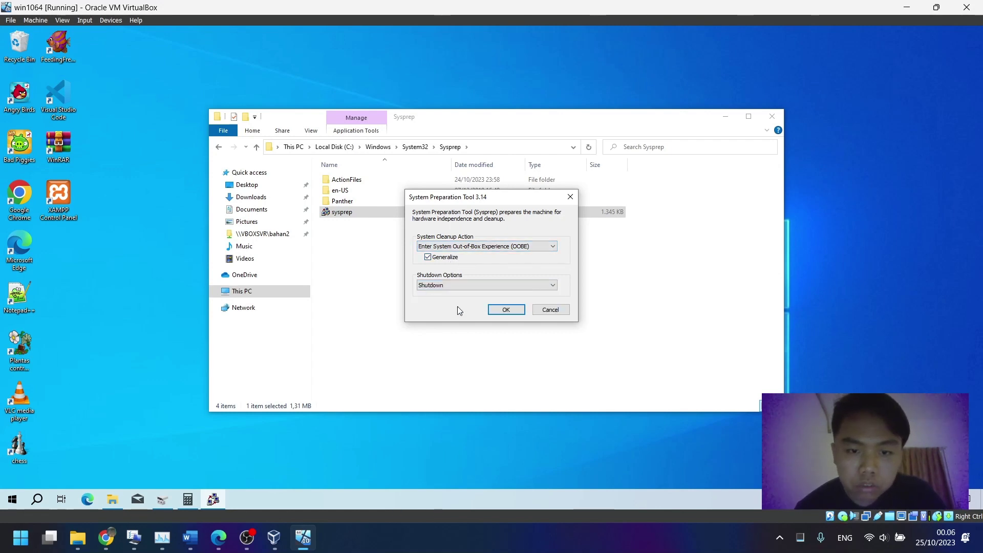
click(506, 310)
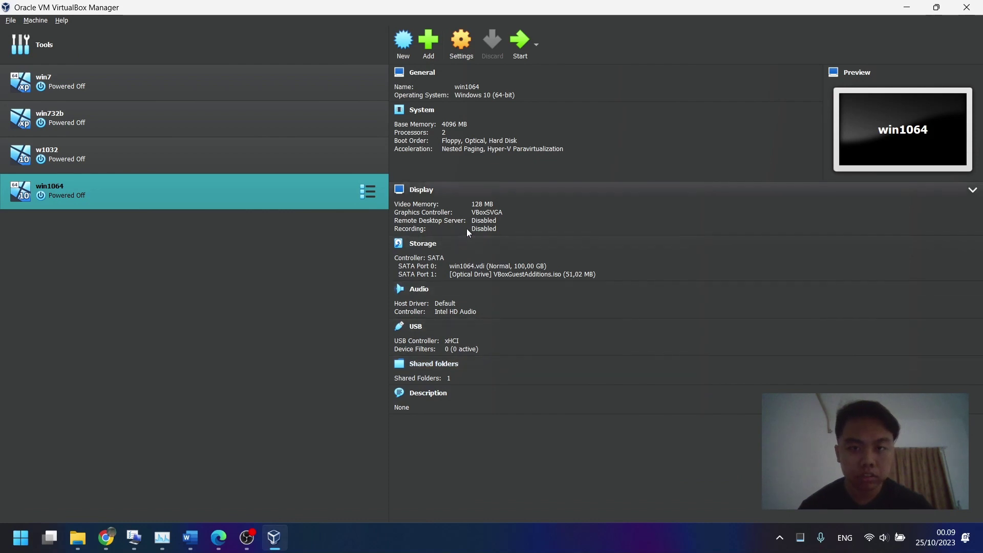
- Open the storage settings of the win1064 virtual machine and select its VBoxGuestAdditions.iso optical drive
right_click(175, 191)
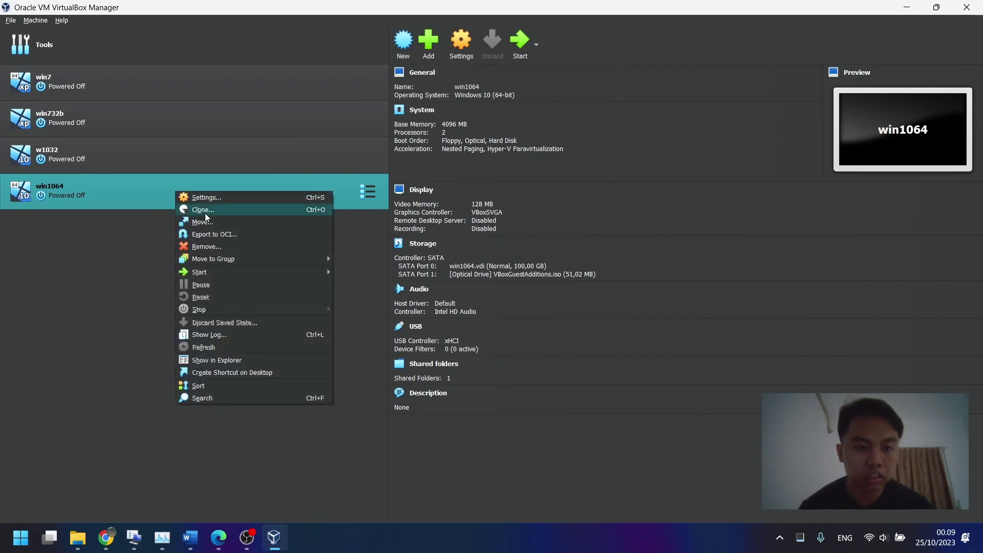
click(327, 199)
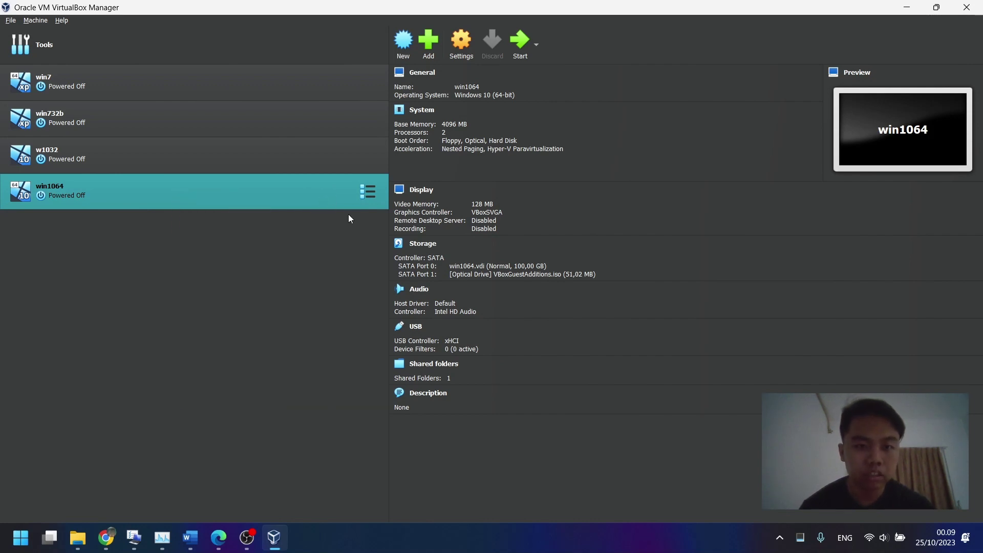
click(361, 210)
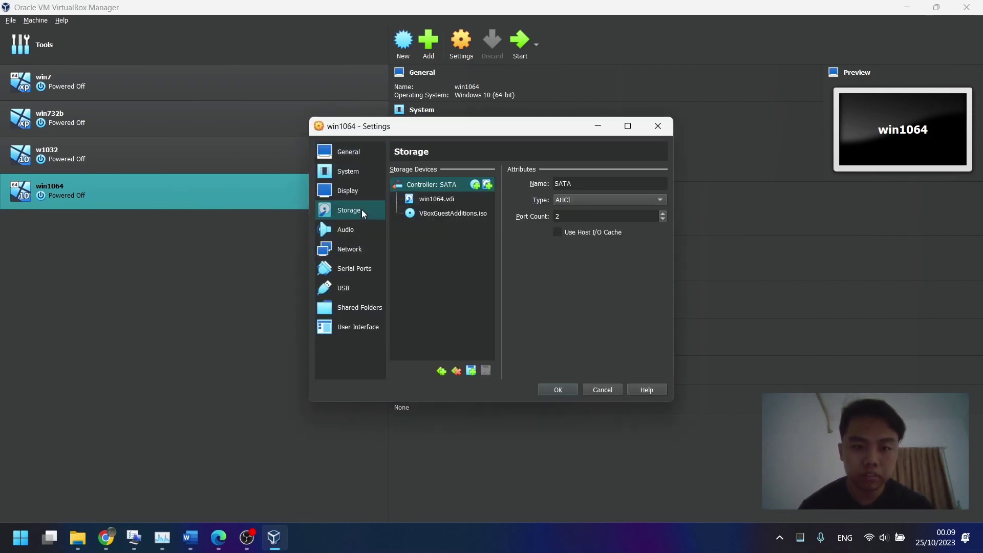
click(445, 215)
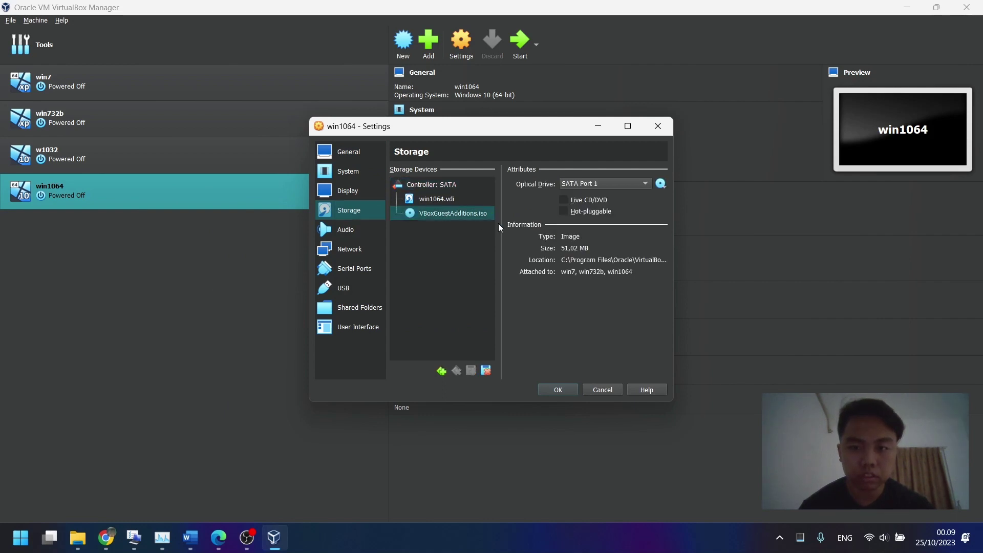
click(602, 184)
click(603, 191)
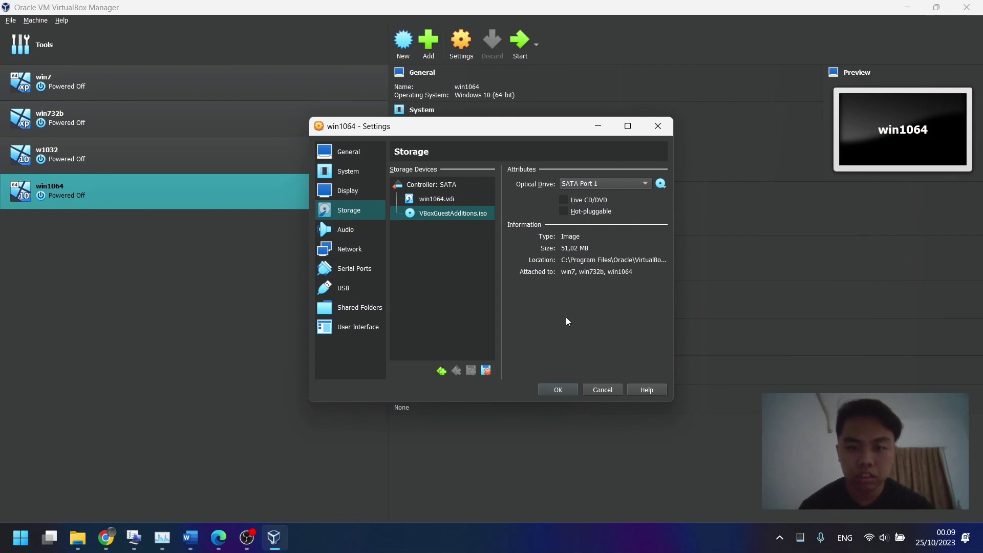
click(634, 187)
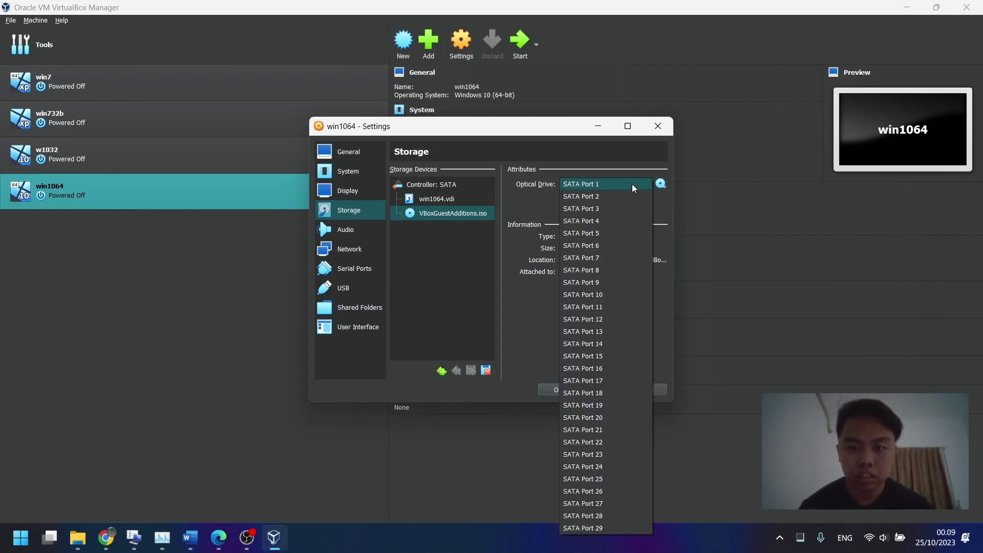
click(634, 188)
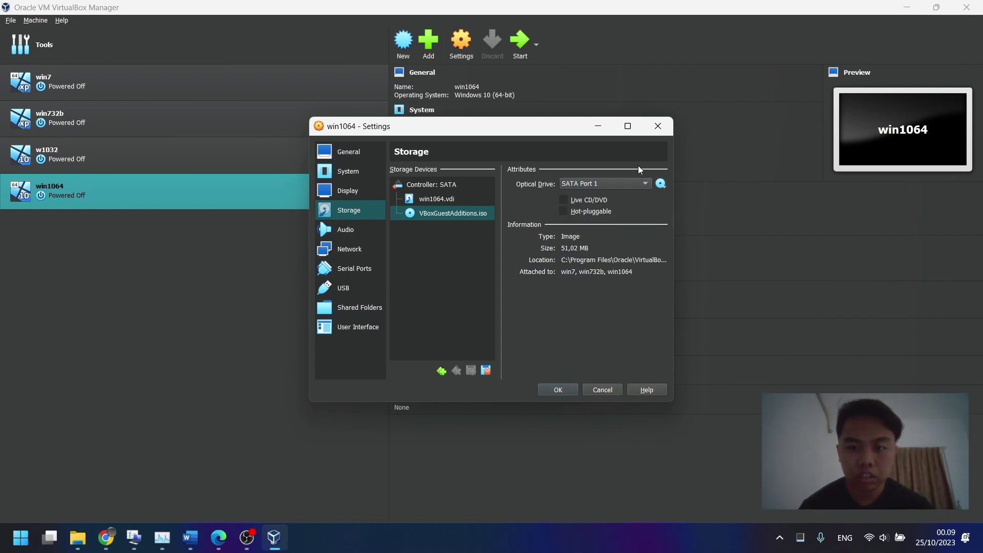
right_click(472, 213)
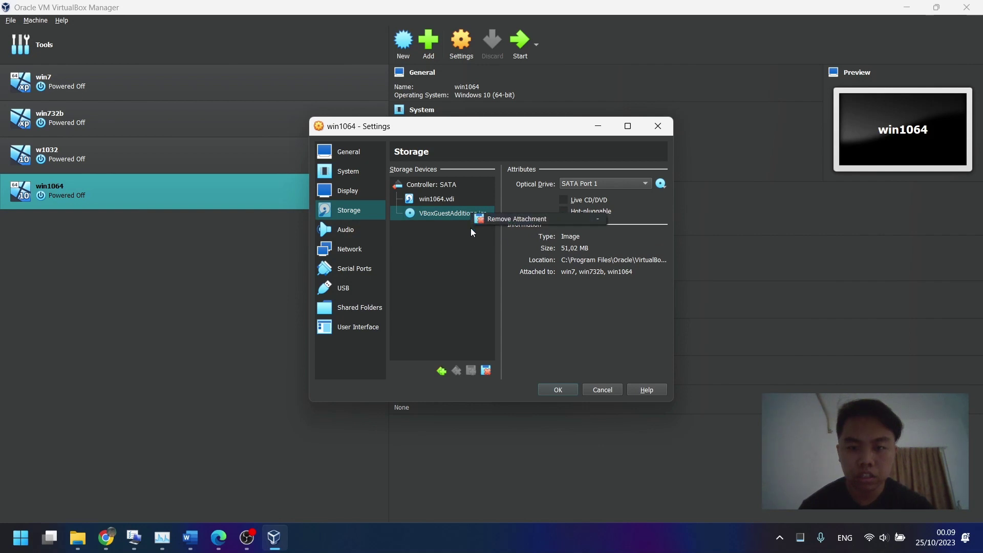
click(467, 217)
click(474, 201)
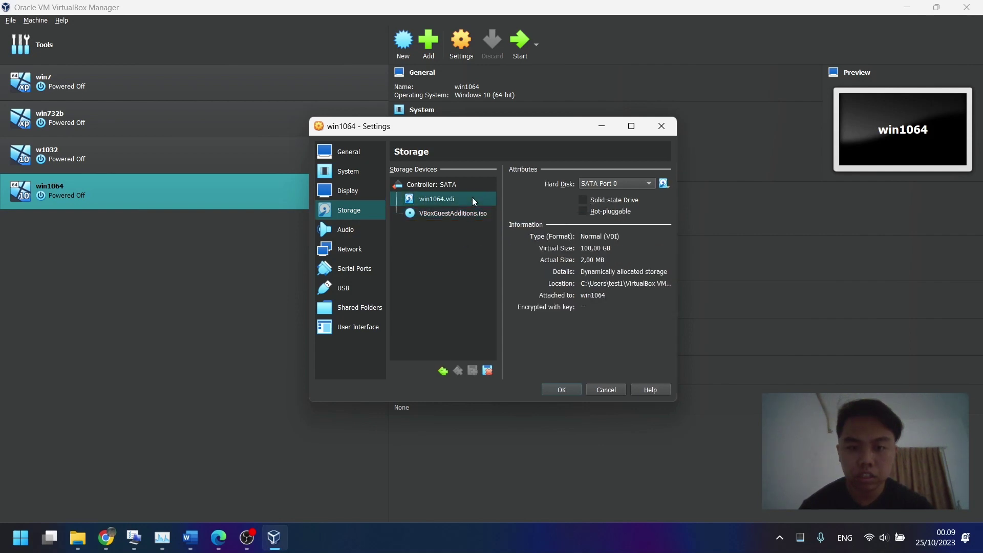
- Replace VBoxGuestAdditions.iso in the optical drive with the disk file HBCD_PE_x64.iso from the bahan2 folder
click(468, 213)
click(665, 183)
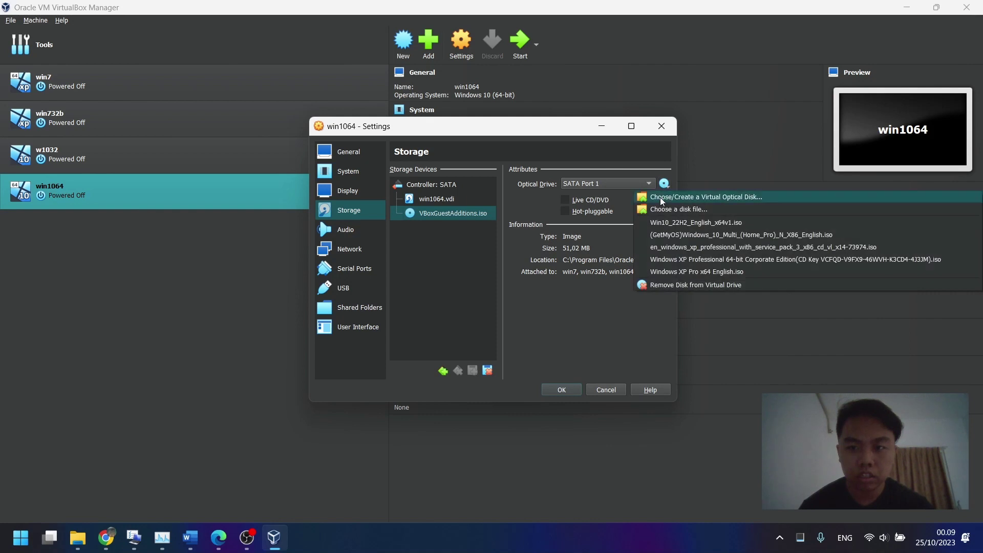
click(675, 212)
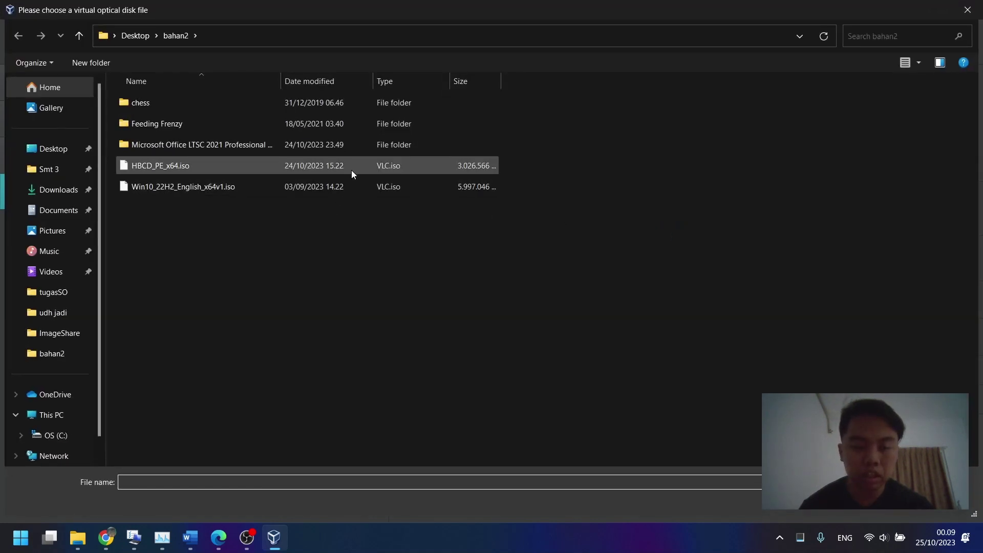
double_click(351, 170)
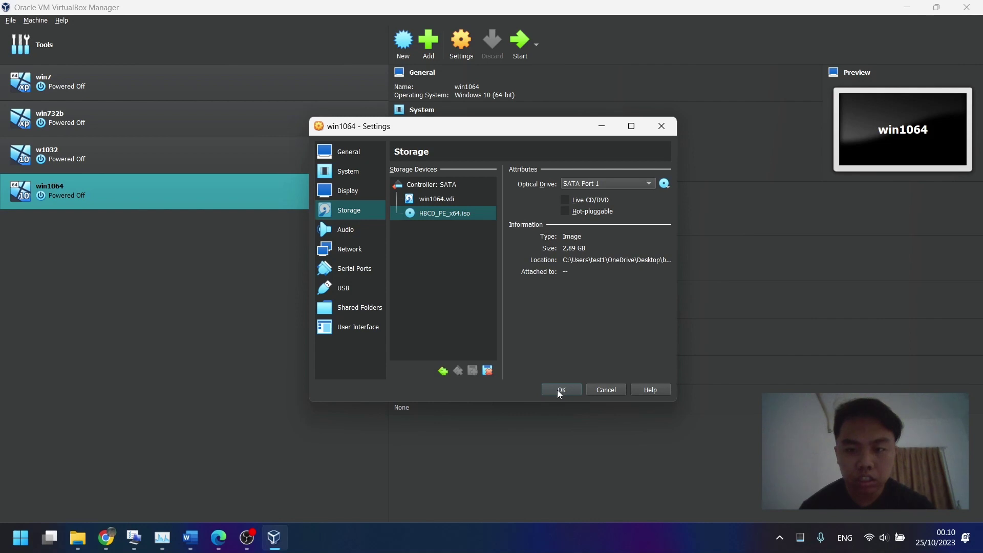
- Choose HBCD_PE_x64.iso once more as the optical drive's disk file and save the win1064 settings
click(664, 184)
click(668, 215)
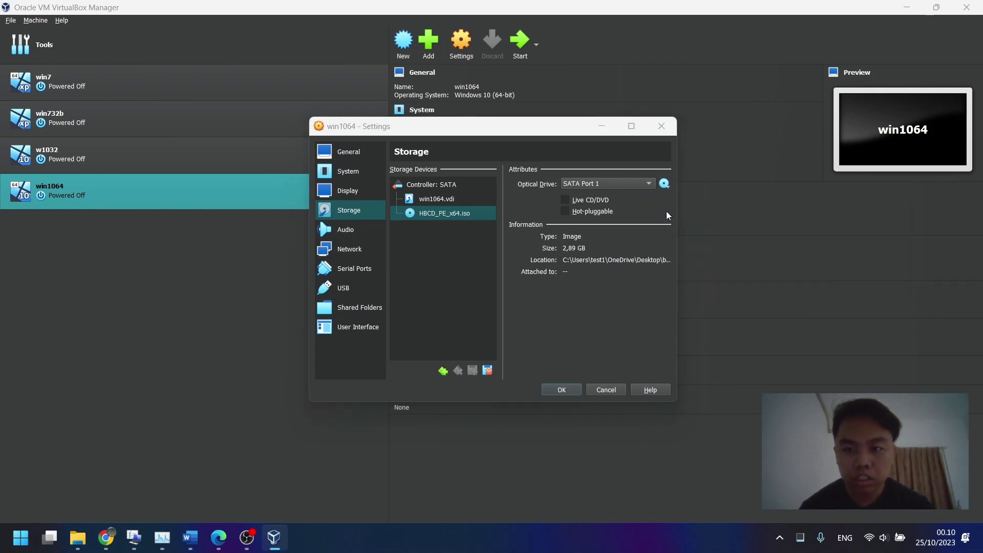
click(174, 164)
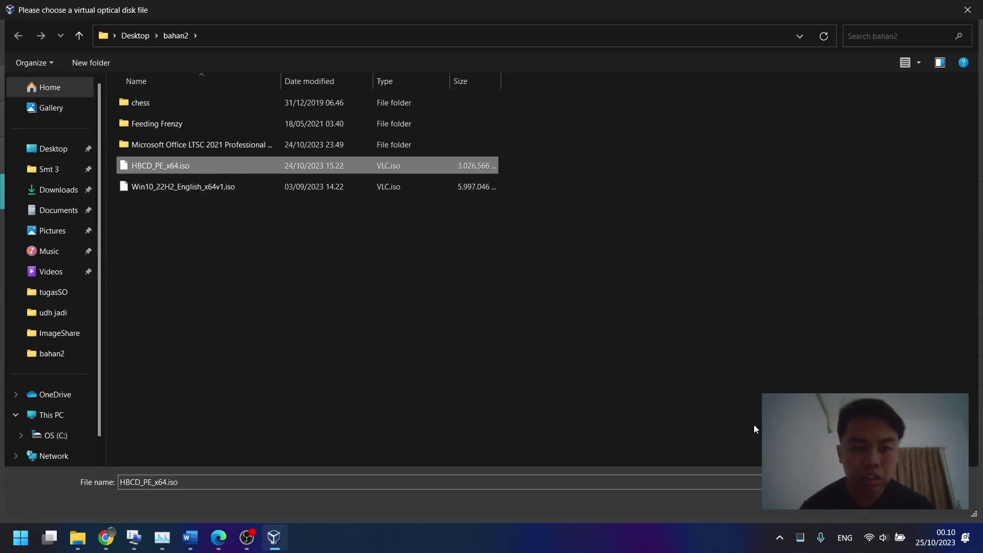
click(866, 511)
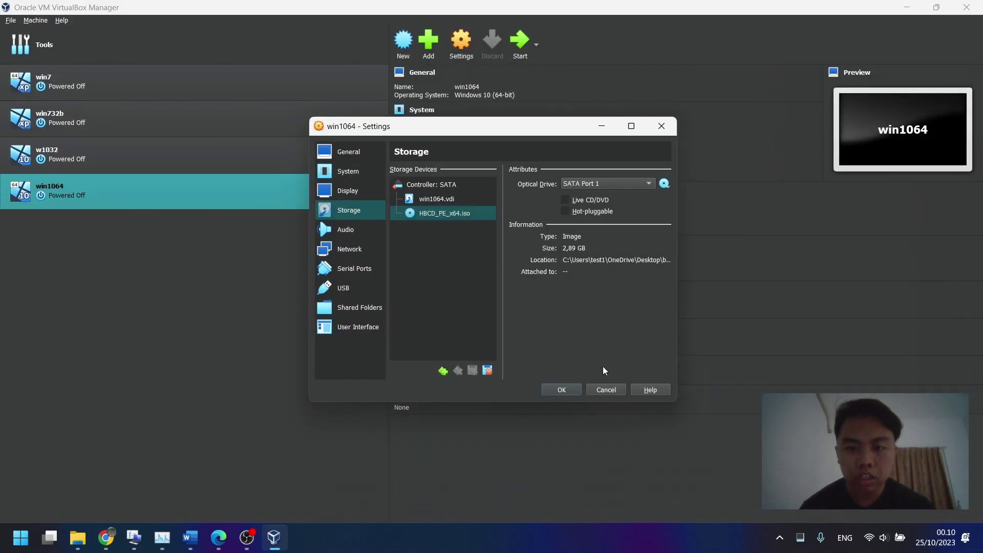
click(579, 387)
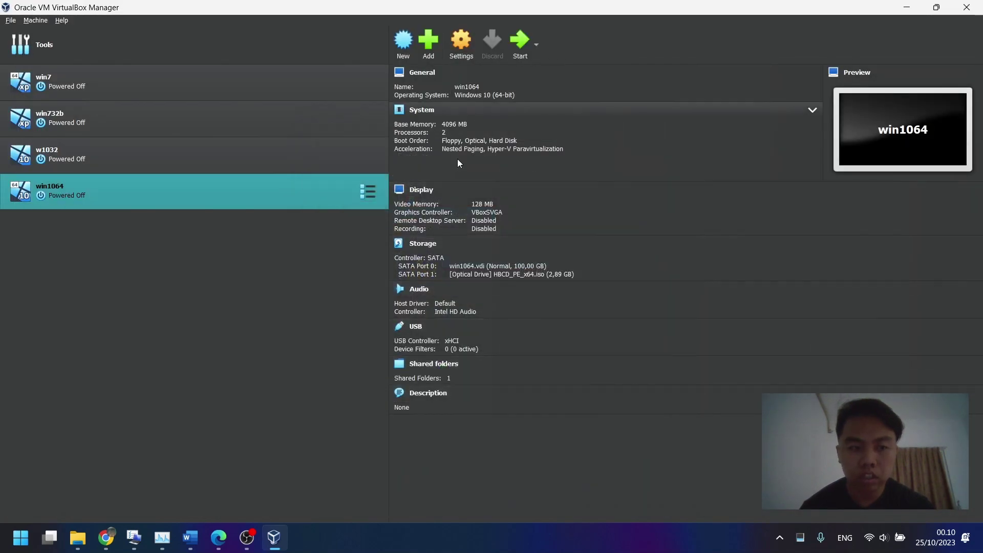
- Start the win1064 virtual machine from the Hiren's BootCD PE disc and close the network profile selector
click(521, 55)
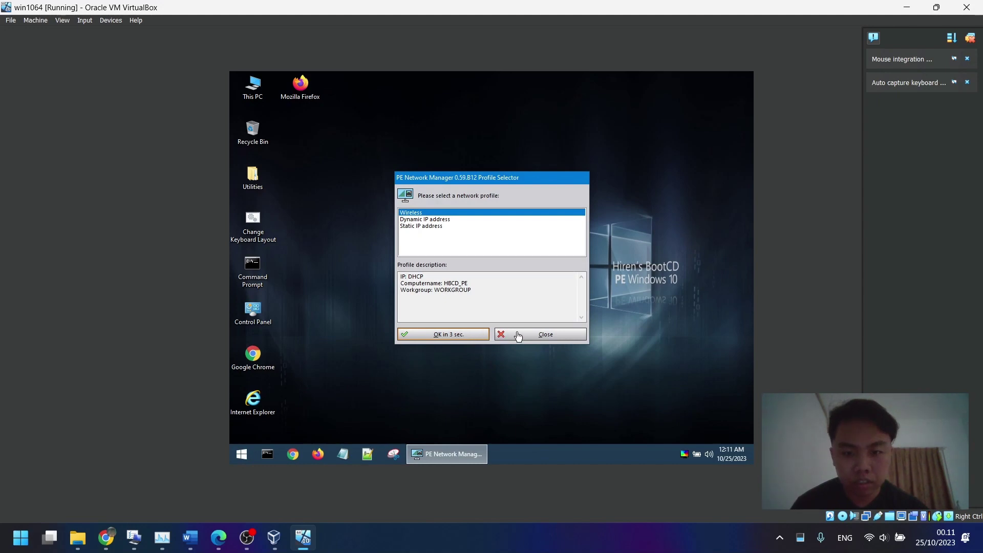
click(499, 333)
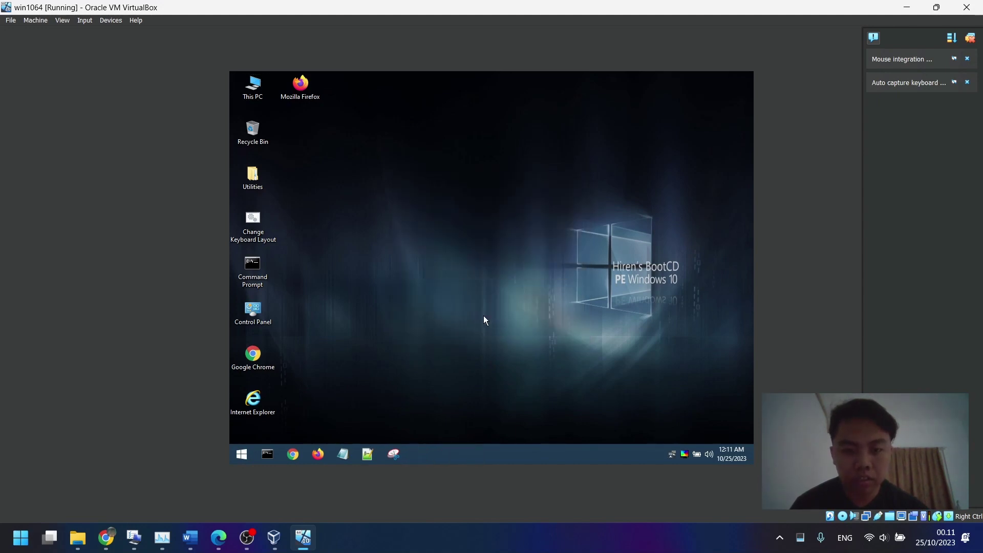
- Review the drives listed in This PC and the win1064 machine's details in VirtualBox Manager
scroll(502, 318, down, 1)
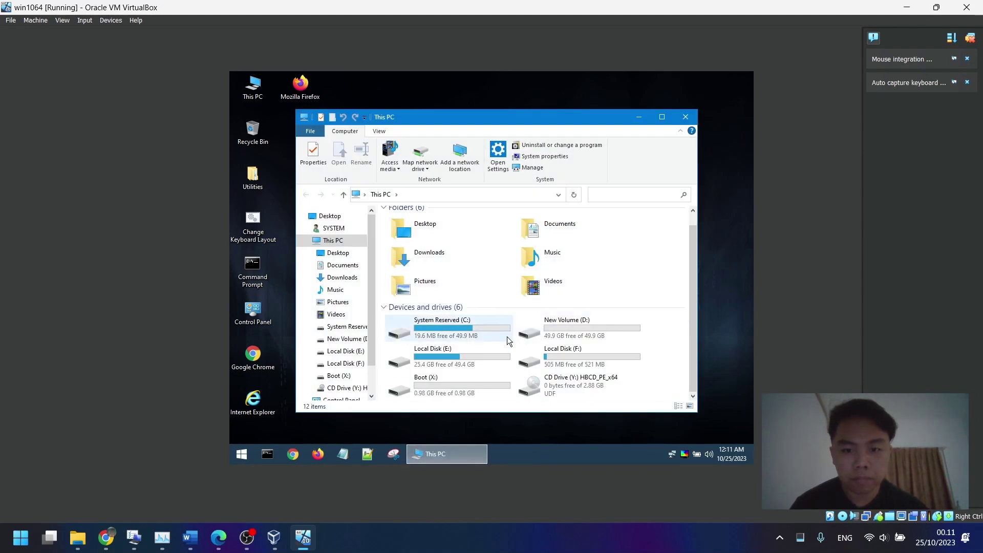
click(274, 538)
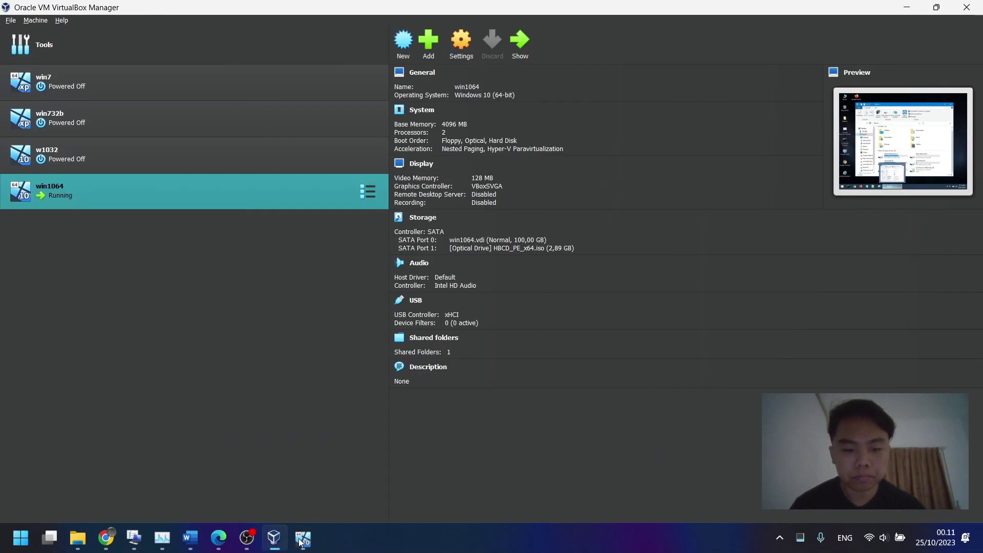
click(302, 538)
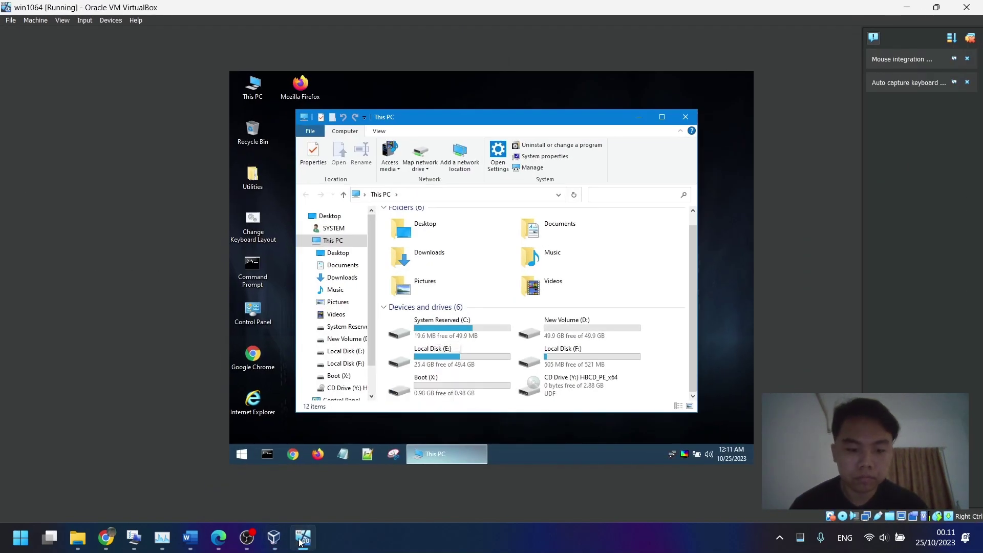
click(274, 538)
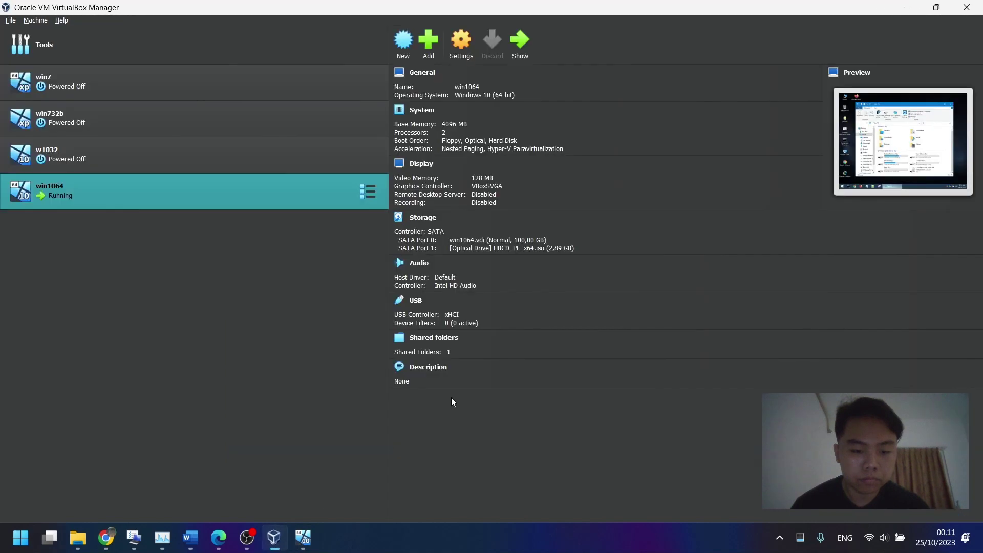
key(alt+Tab)
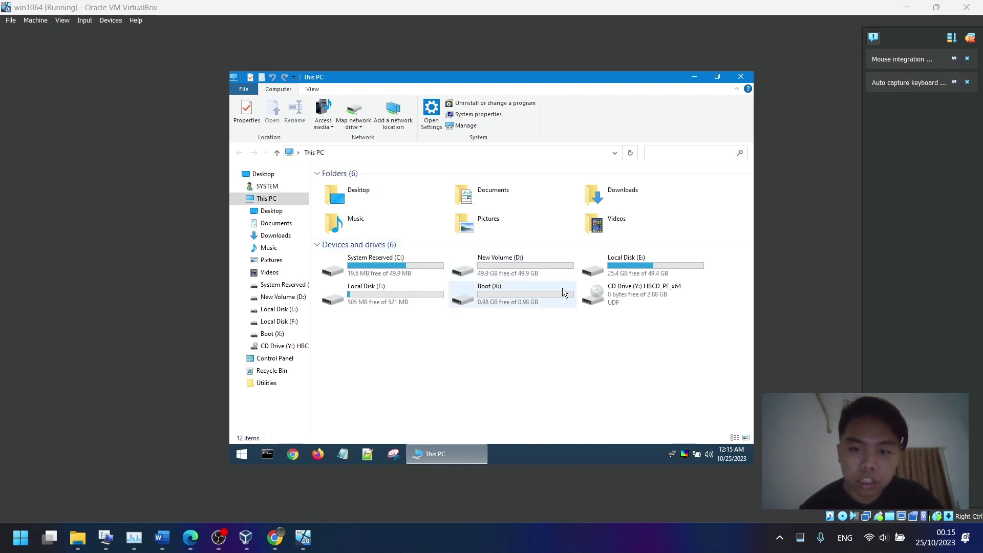
- In an administrator command prompt, run DISM.exe /Capture-Image /ImageFile:"D:\install.wim" /CaptureDir:E:\ /Name:"Windows10HomeSL"
right_click(267, 453)
click(304, 414)
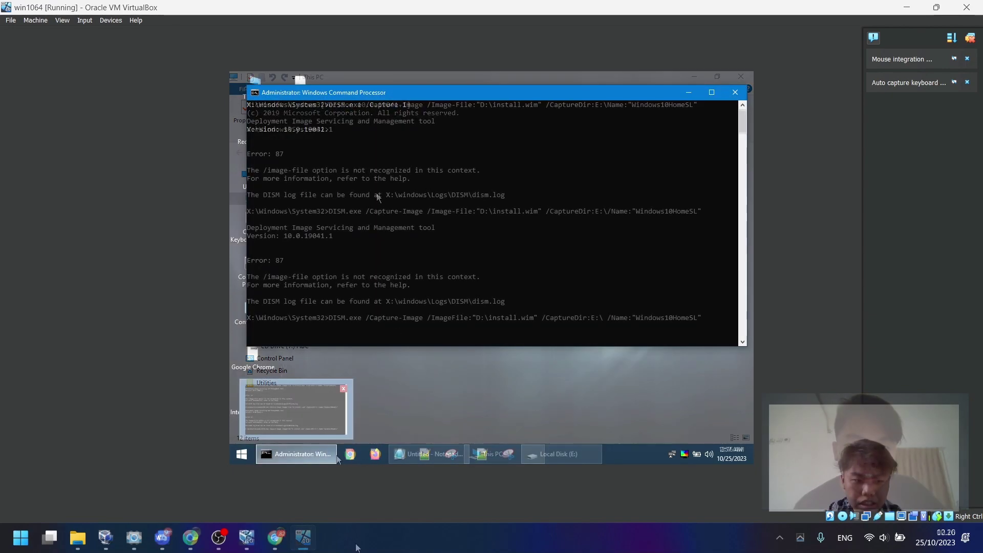
click(656, 301)
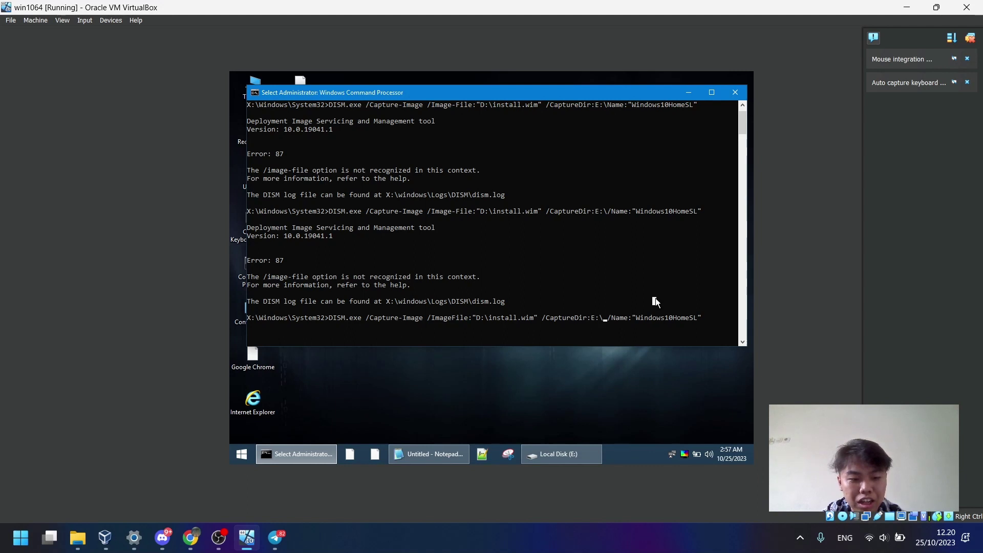
key(Escape)
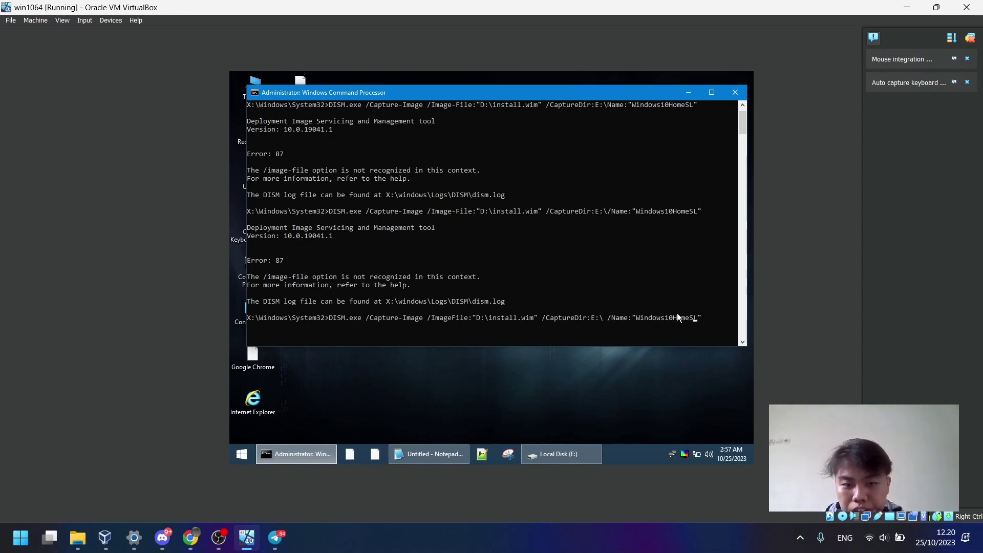
key(Return)
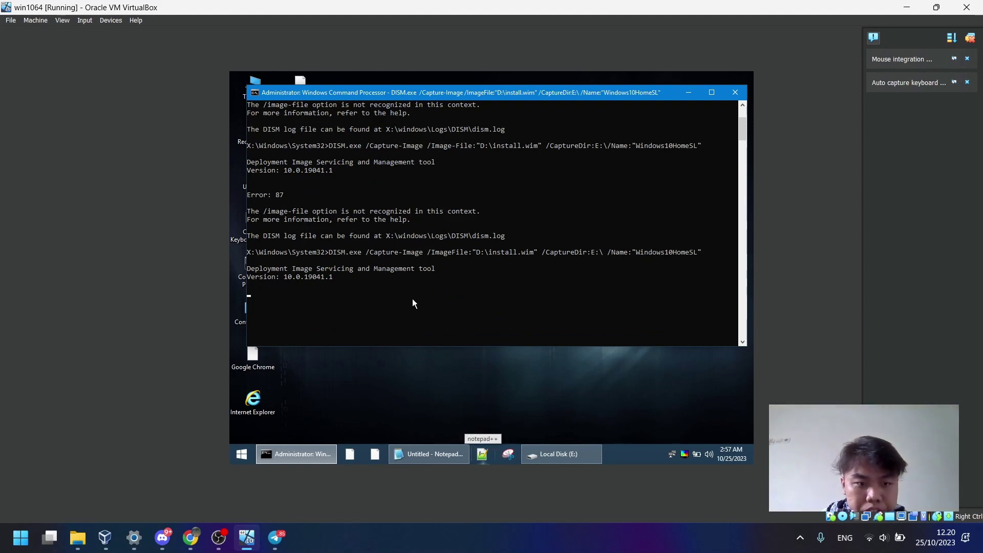
scroll(444, 276, down, 3)
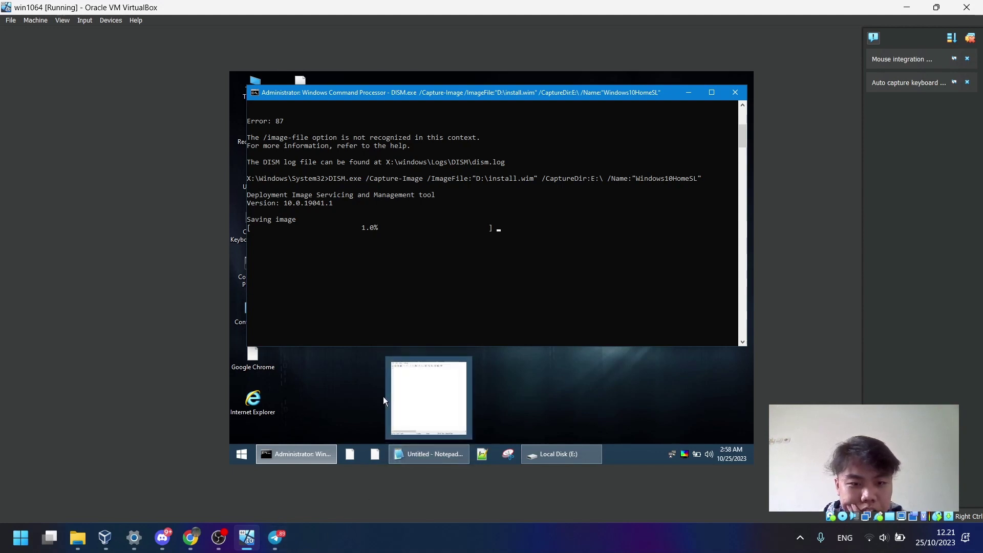
mouse_move(308, 457)
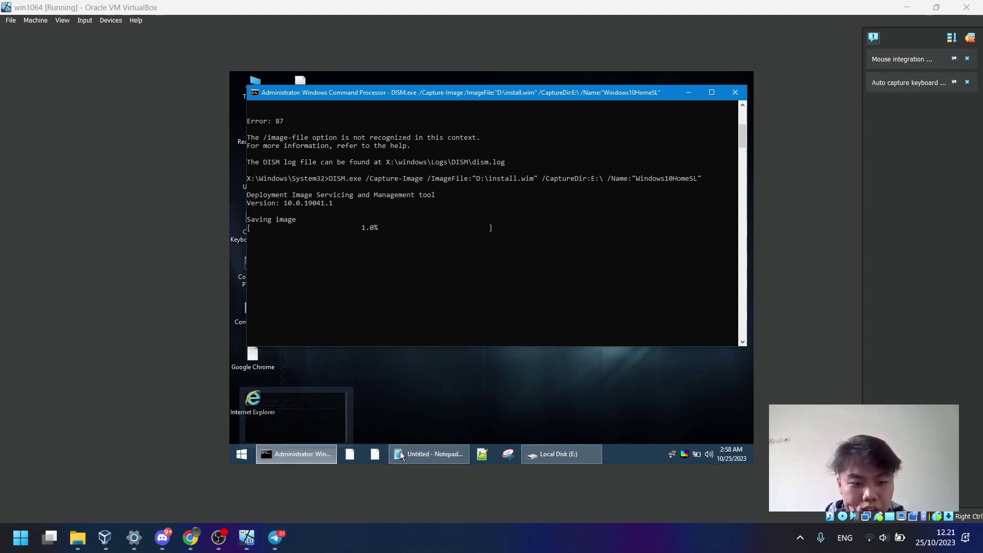
mouse_move(400, 456)
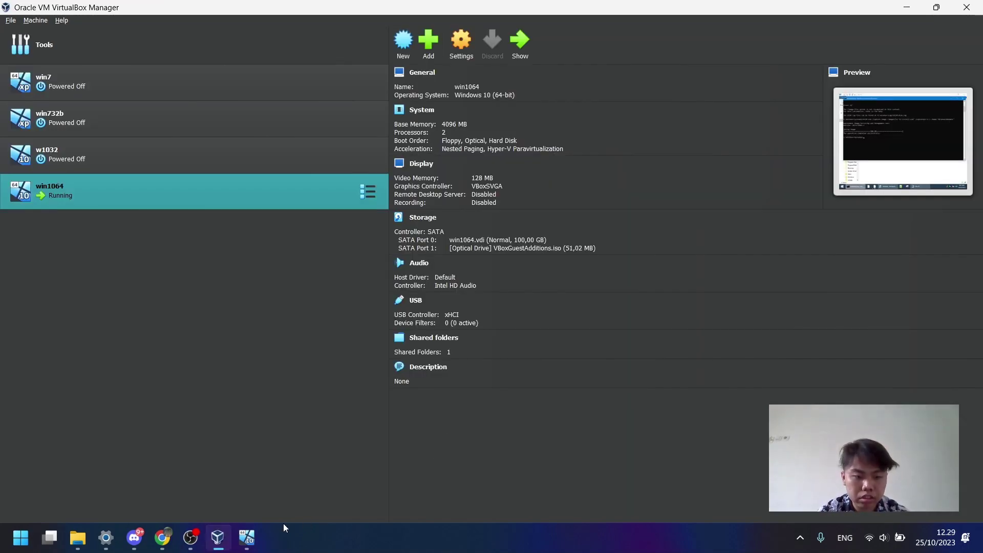
- Return to the win1064 machine, open New Volume (D:) from This PC and close the host's USB Drive (D:) window
click(246, 538)
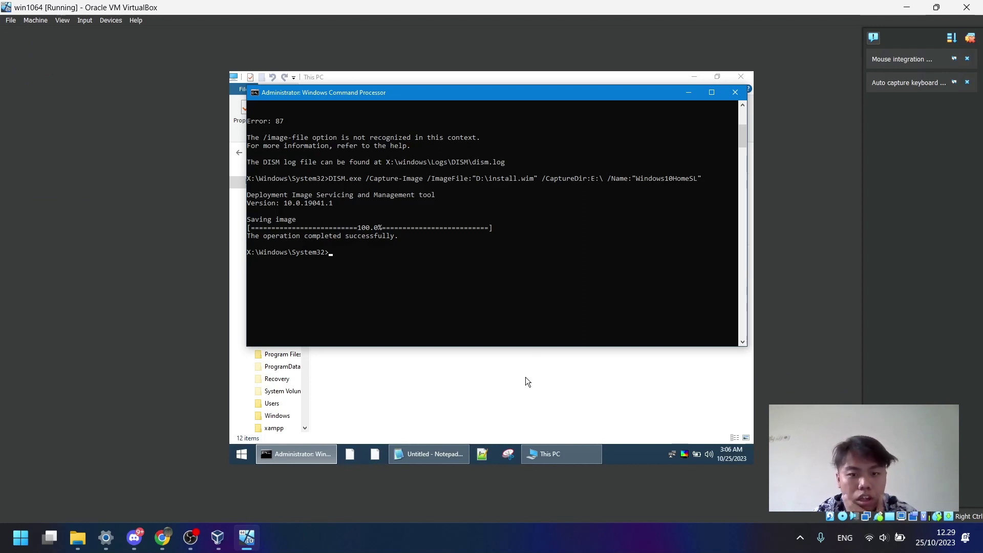
click(513, 354)
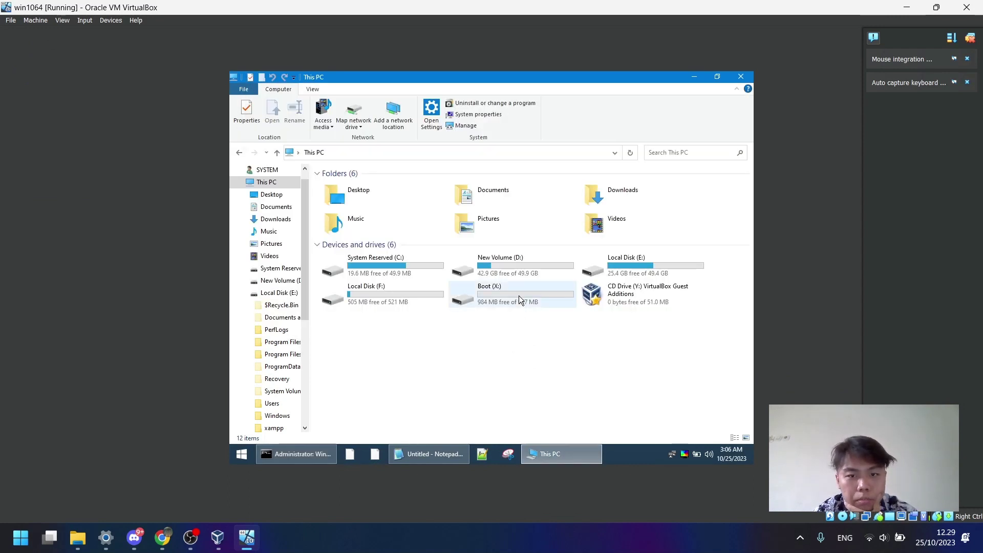
double_click(514, 268)
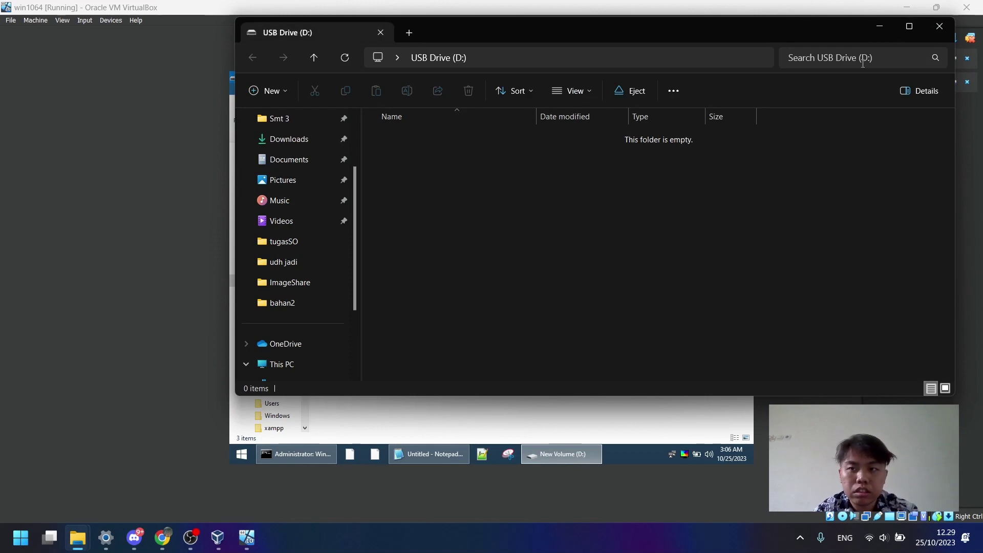
click(935, 32)
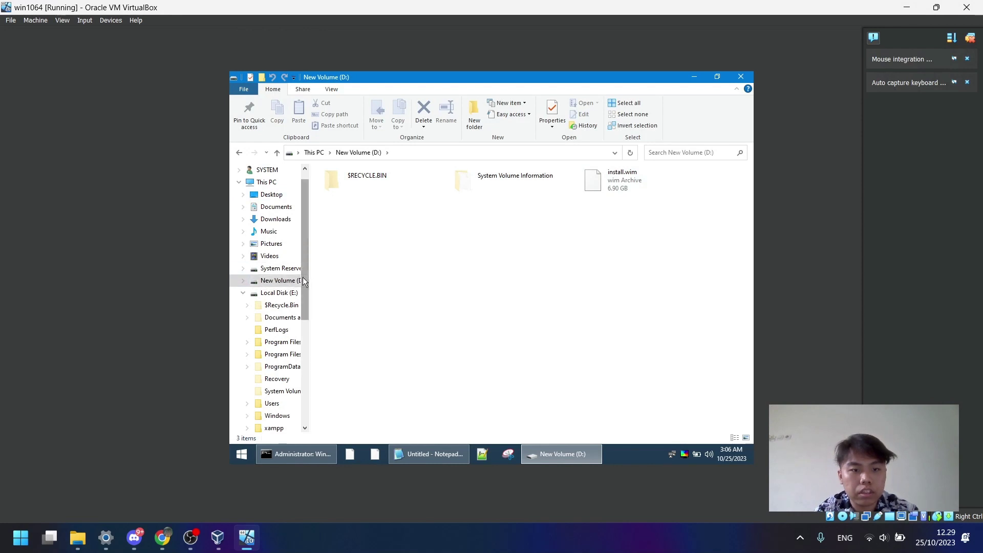
- Attach the SanDisk Cruzer Blade [0100] USB device to the win1064 virtual machine
drag(303, 278, 311, 347)
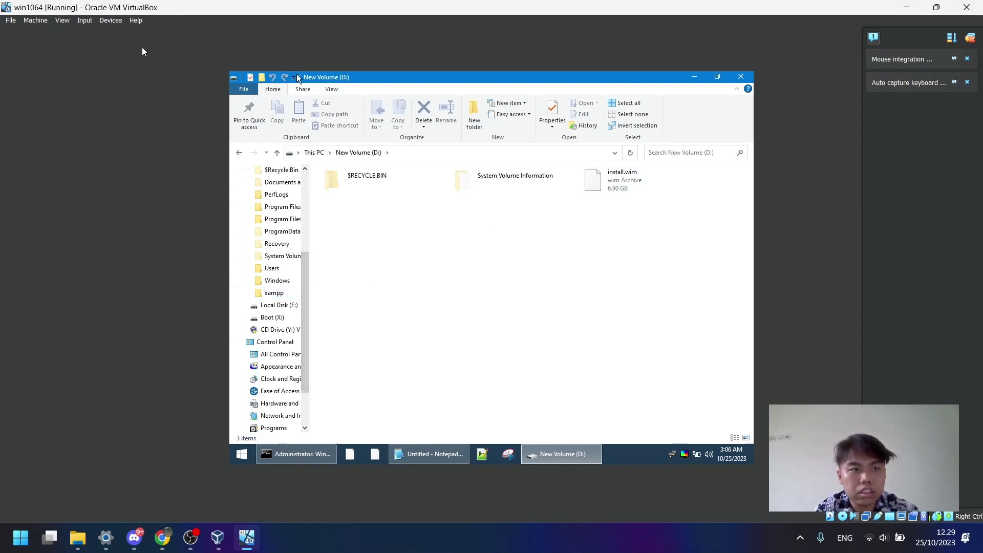
click(110, 21)
mouse_move(133, 69)
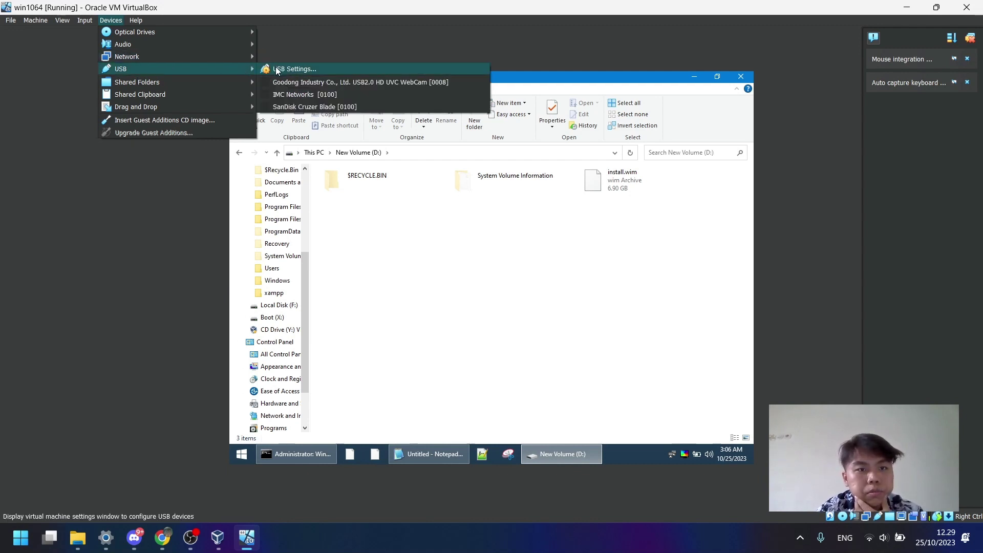
click(300, 107)
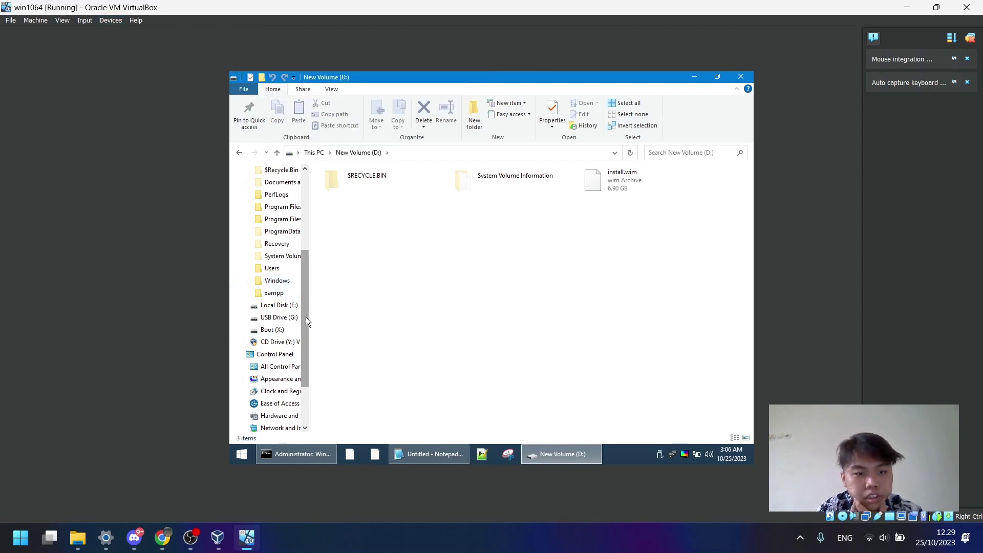
- Try twice to copy install.wim from New Volume (D:) to USB Drive (G:)
drag(306, 317, 307, 334)
click(611, 186)
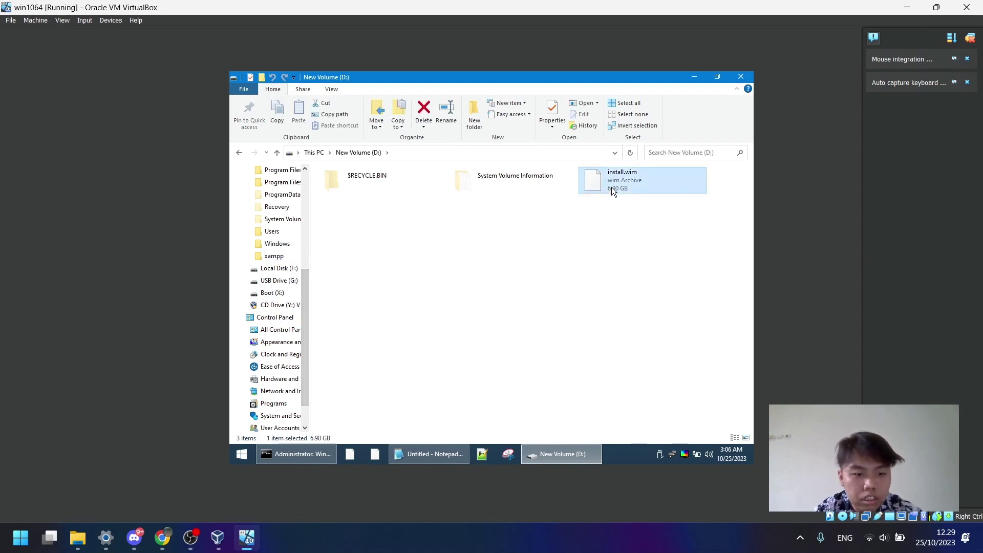
click(287, 281)
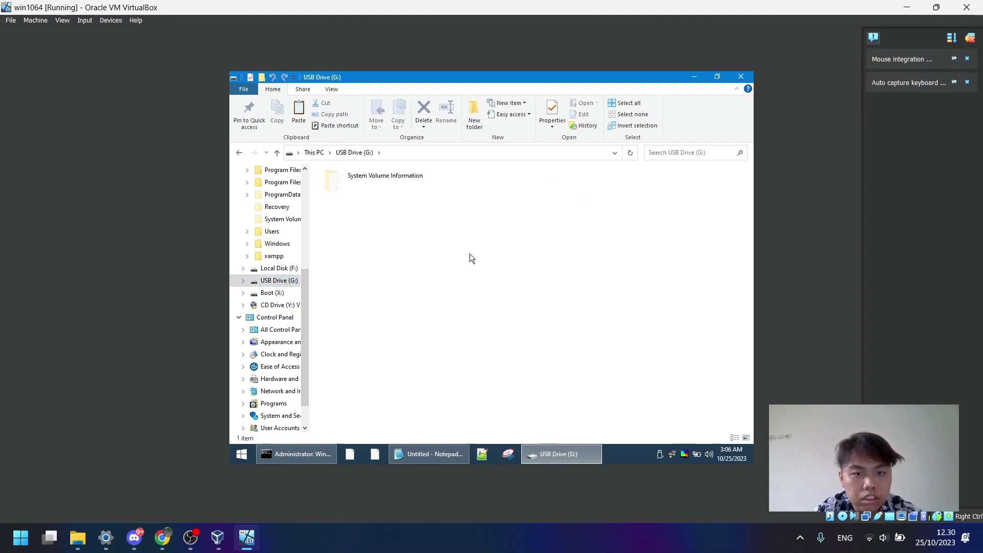
key(ctrl+v)
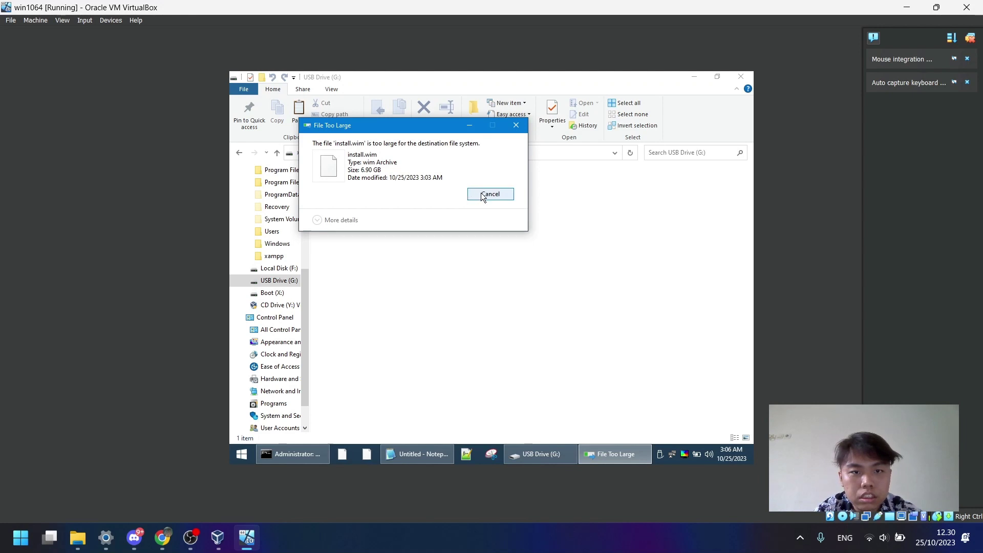
key(Escape)
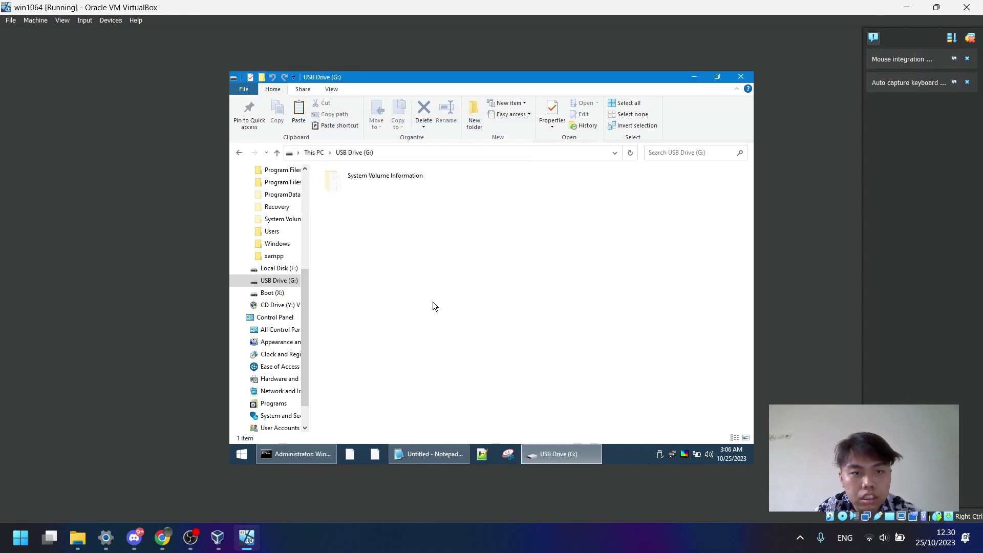
key(ctrl+v)
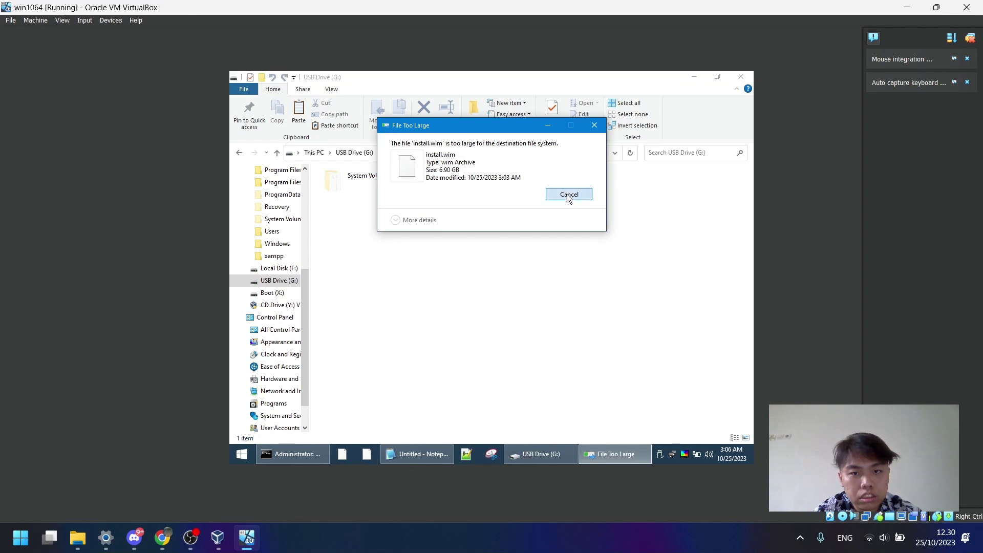
click(569, 194)
- Reopen the USB drive (G:) from This PC and paste install.wim from New Volume (D:) onto it
click(285, 271)
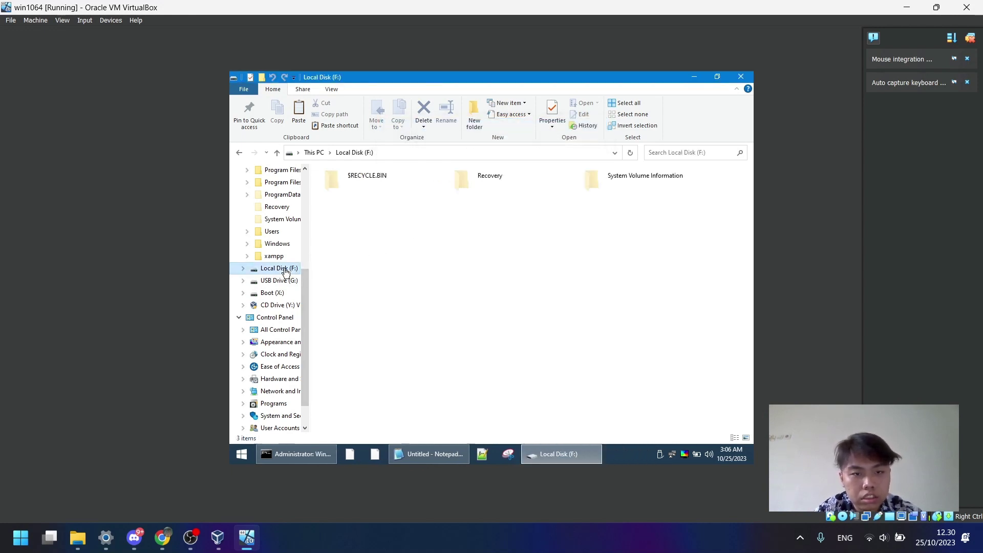
click(287, 282)
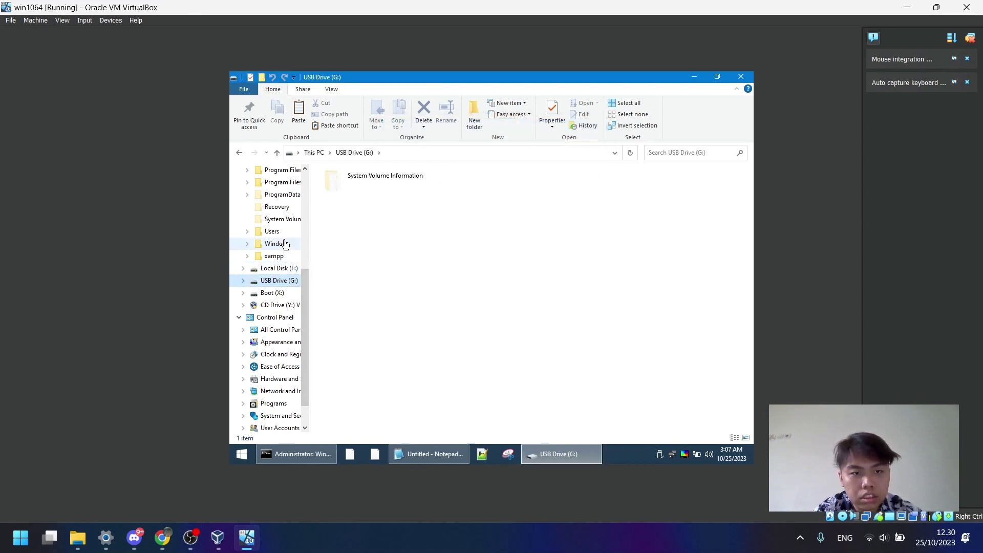
click(286, 244)
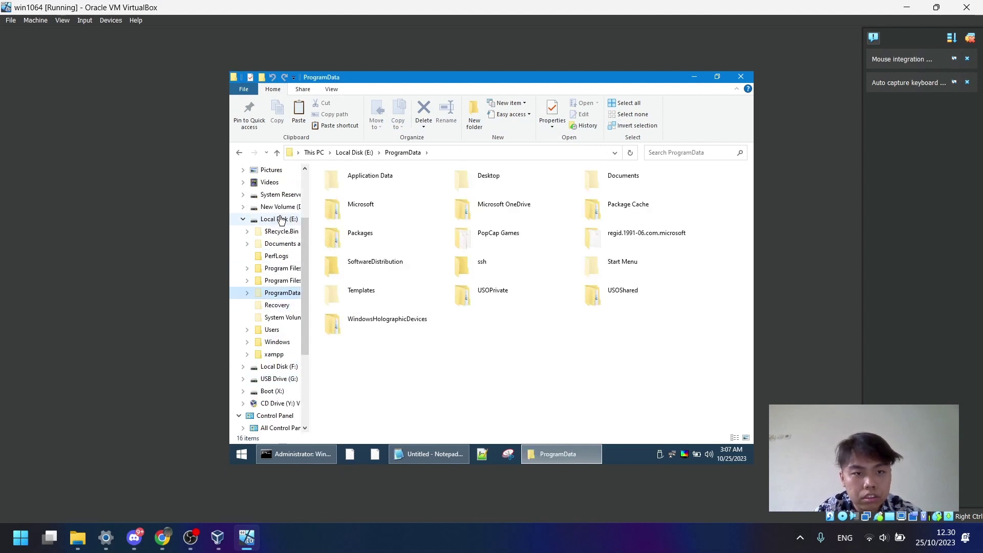
scroll(277, 197, up, 2)
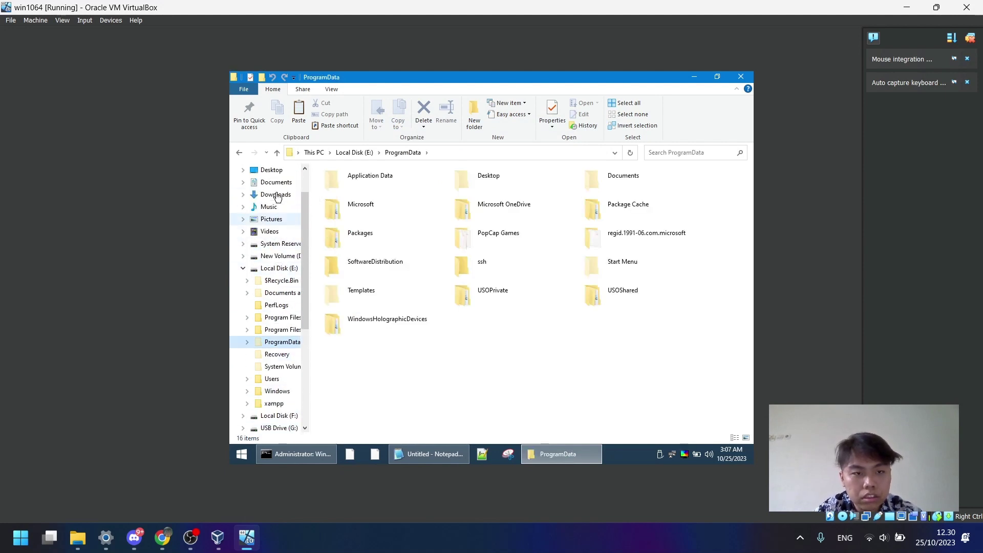
click(313, 152)
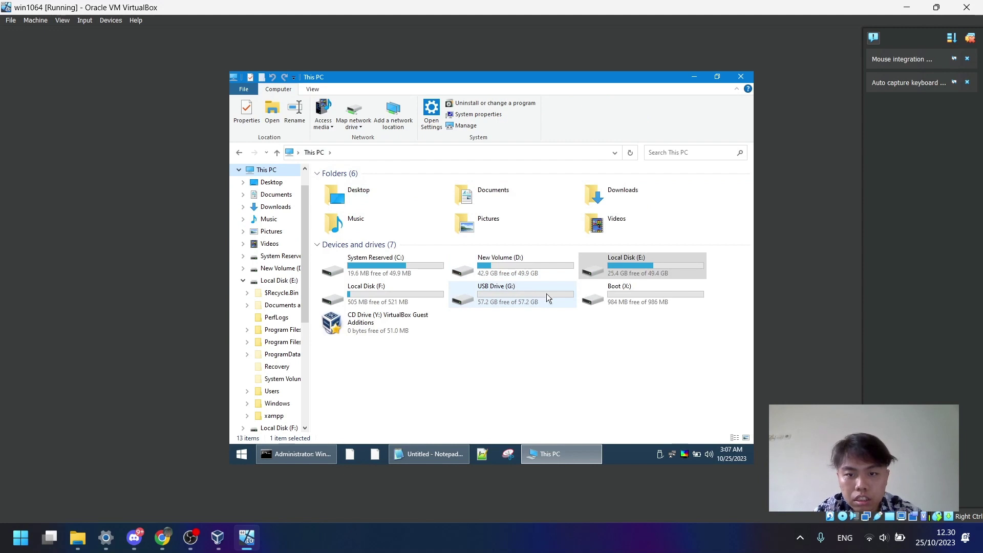
double_click(535, 303)
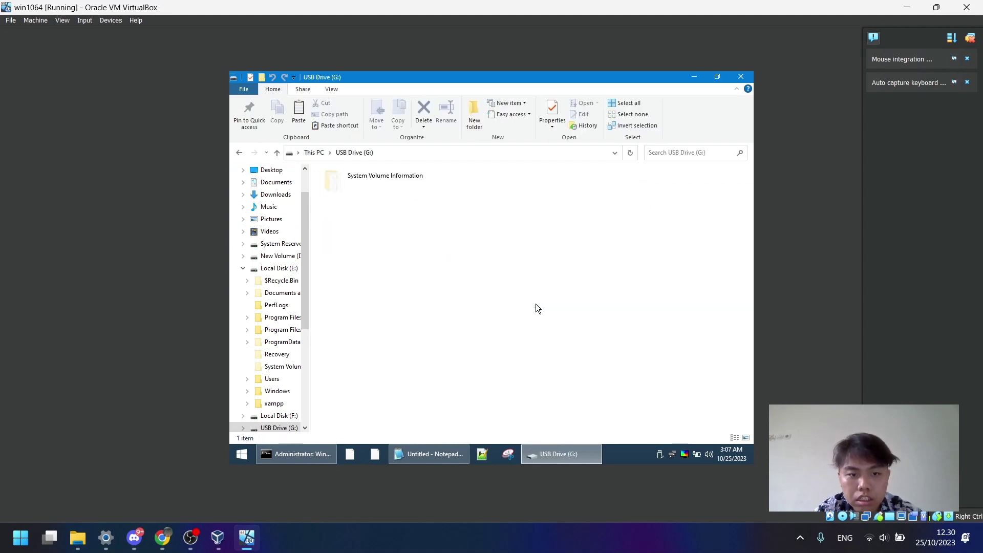
key(ctrl+v)
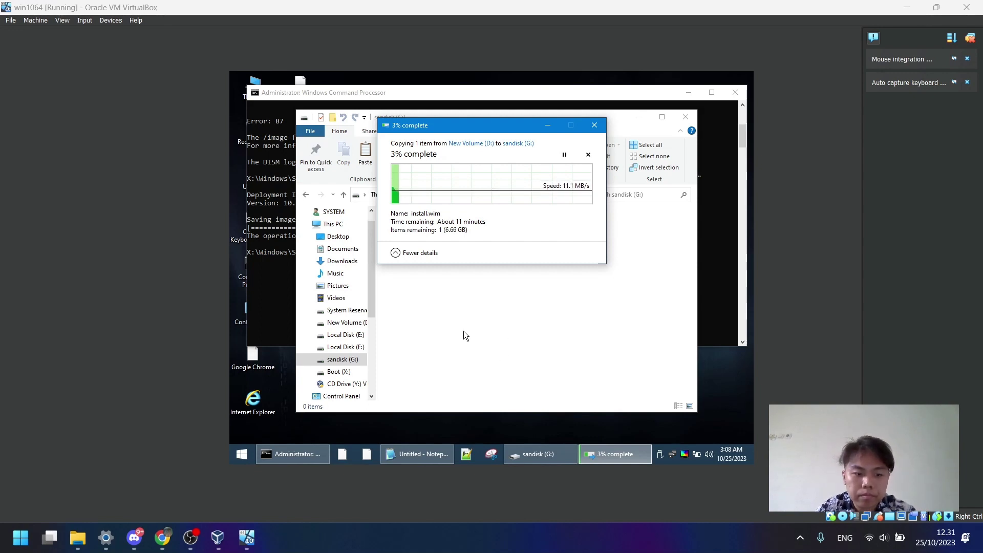
- Start shutting down the Hiren's BootCD PE session in the win1064 virtual machine
mouse_move(397, 453)
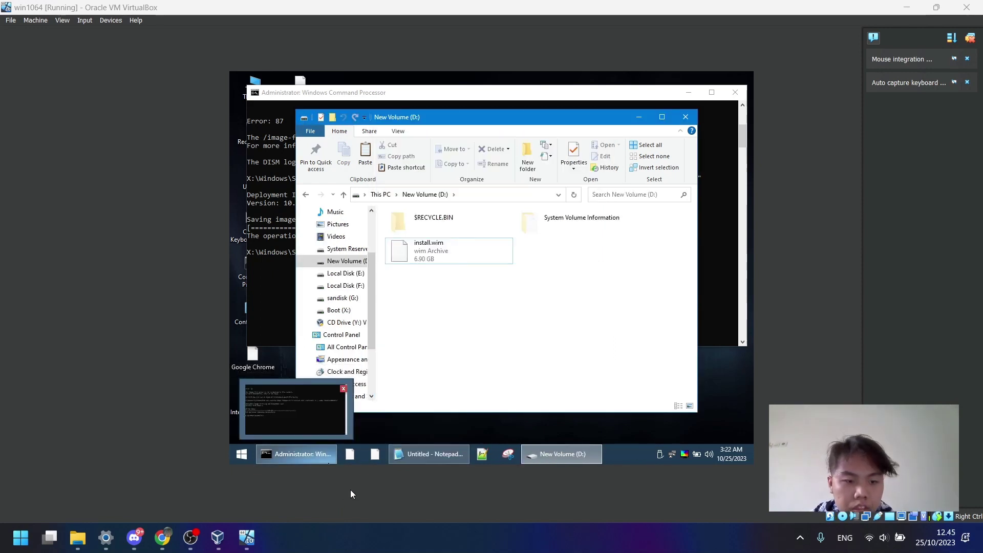
click(422, 358)
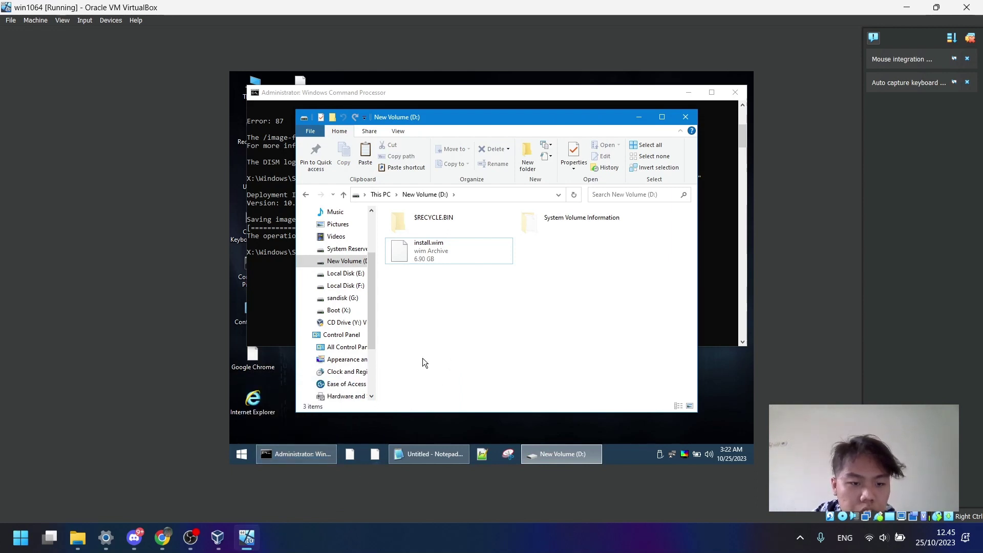
click(243, 453)
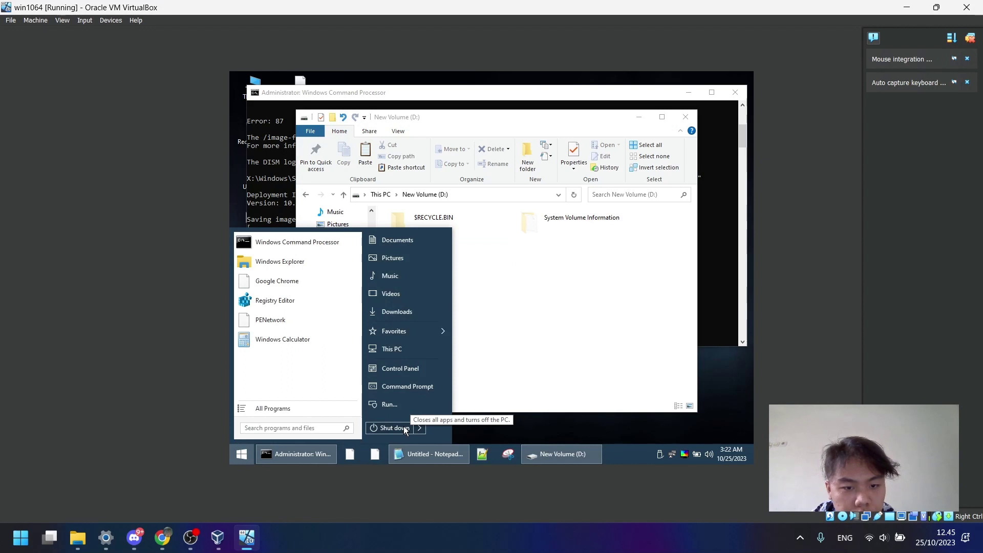
key(Escape)
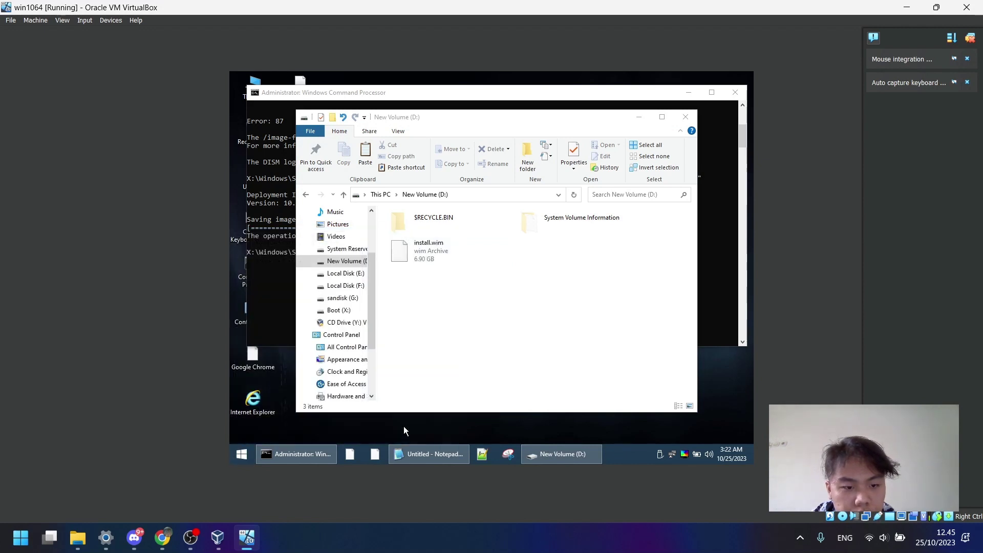
click(241, 454)
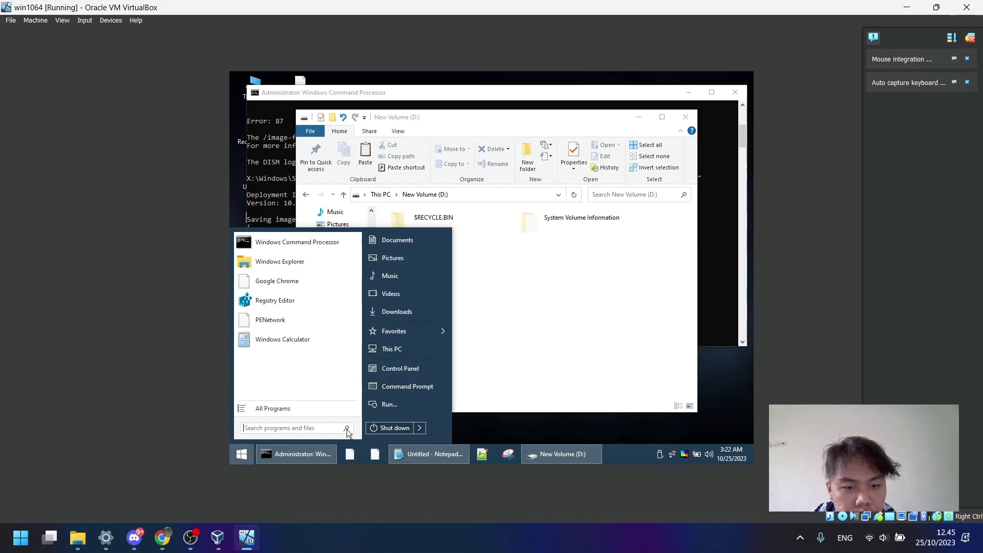
- Power off or restart the guest system through its shutdown options
click(423, 429)
click(451, 415)
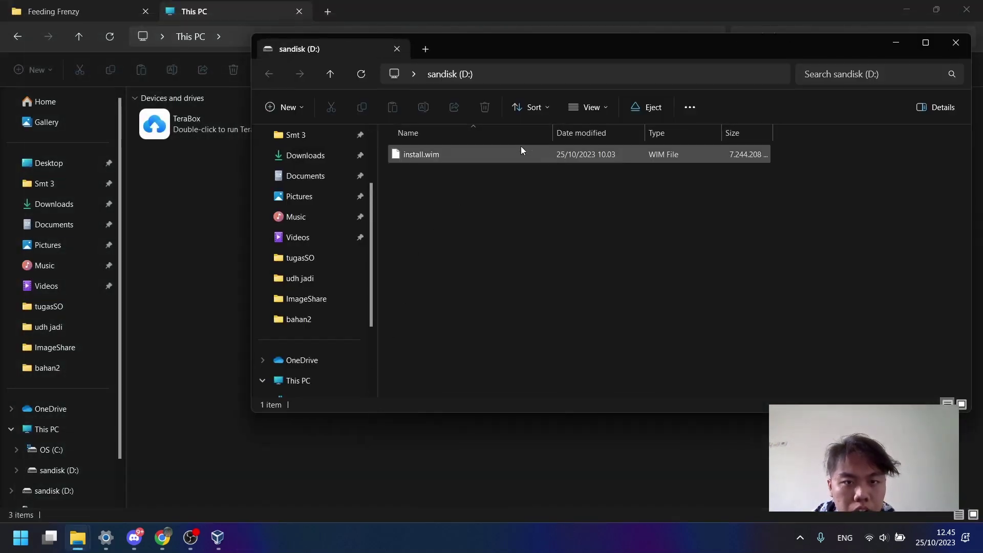
- Maximize the sandisk (D:) window and widen the Size column to check the full size of install.wim
click(926, 42)
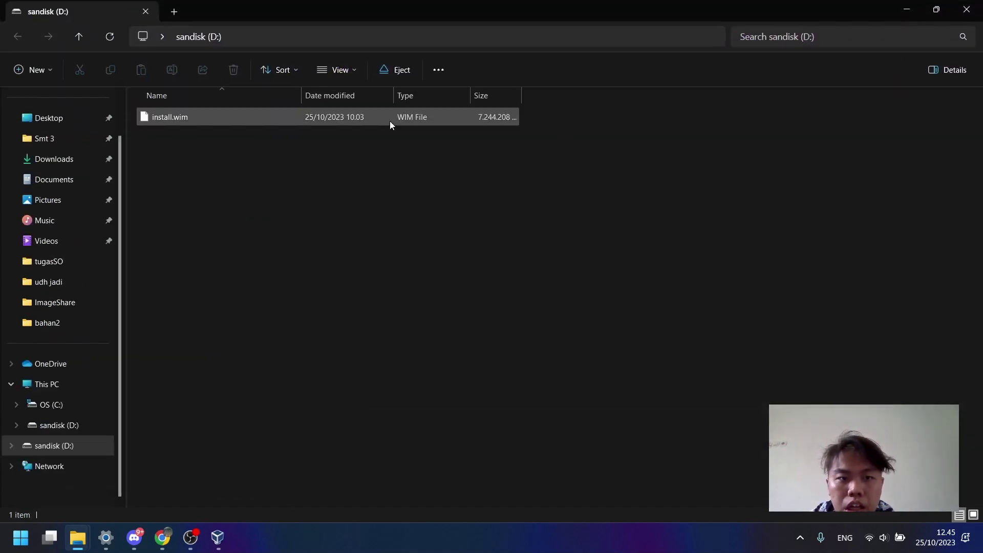
double_click(522, 94)
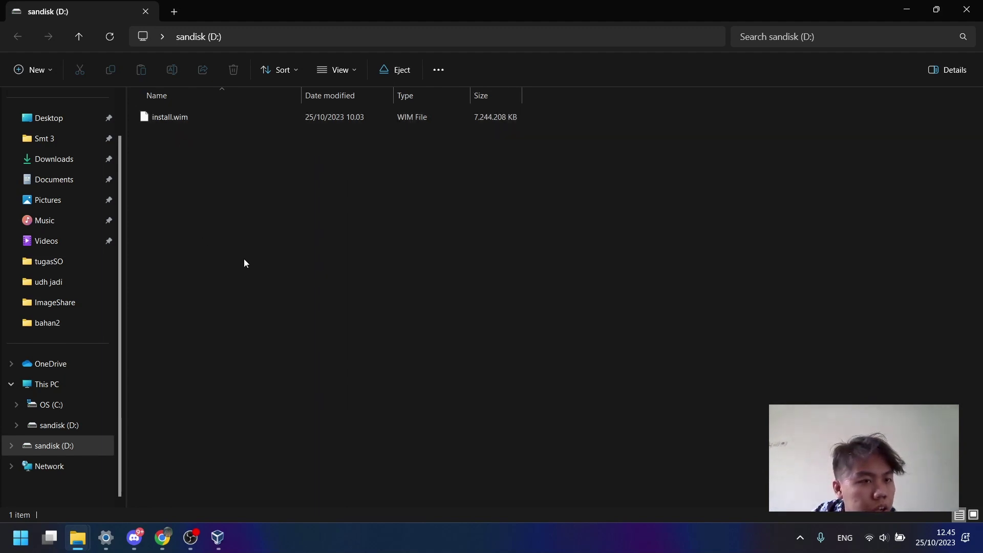
scroll(87, 291, up, 2)
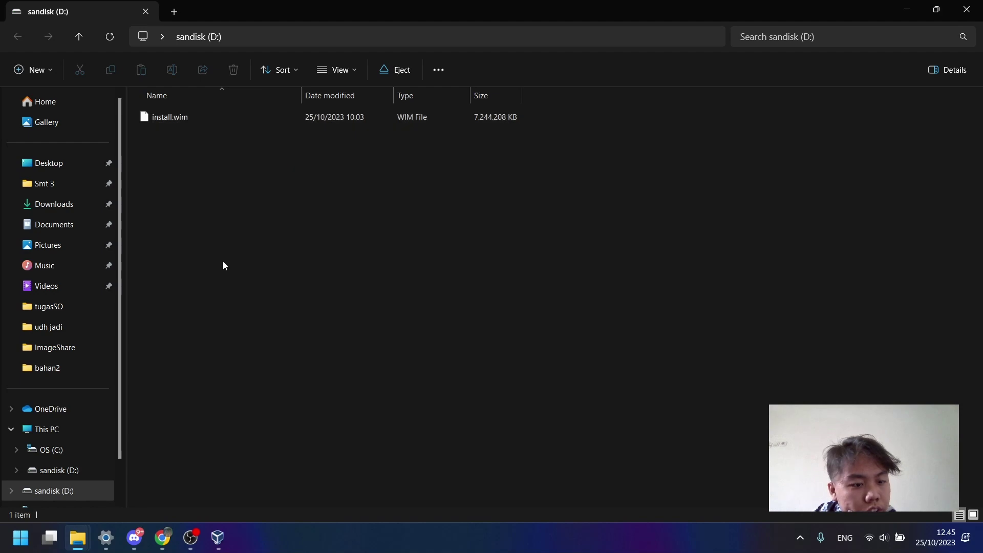
- Launch Microsoft Edge and search the web for "anyburn"
click(21, 537)
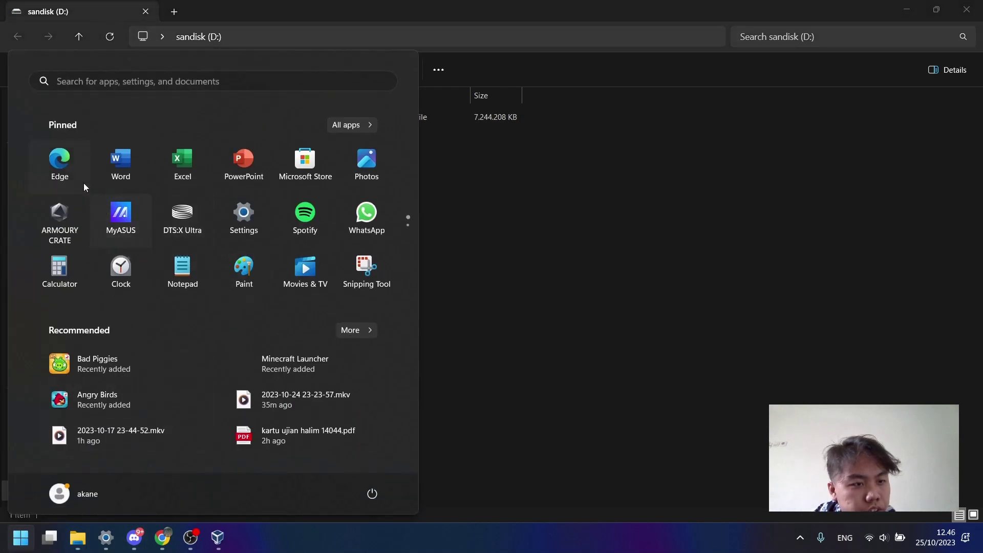
click(75, 171)
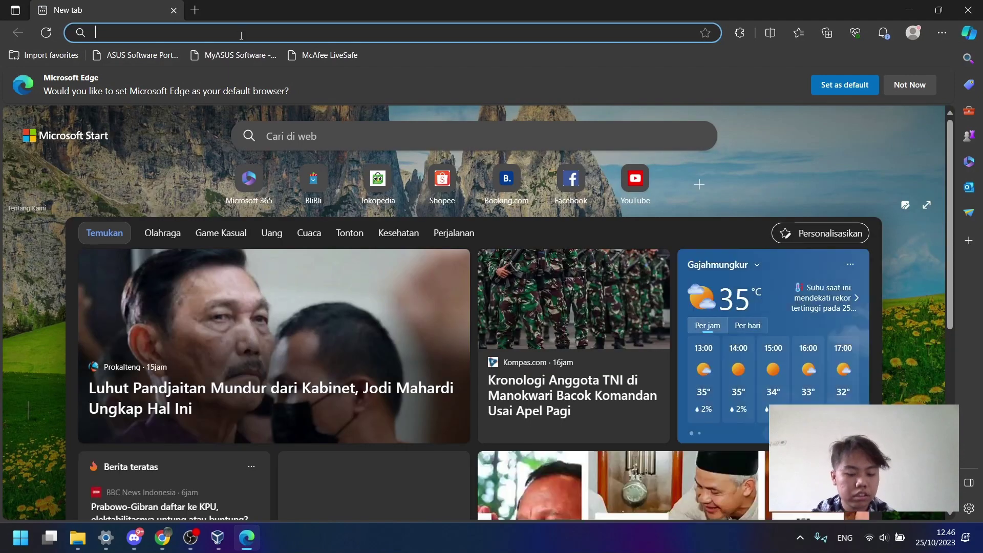
text(anyburn)
key(Return)
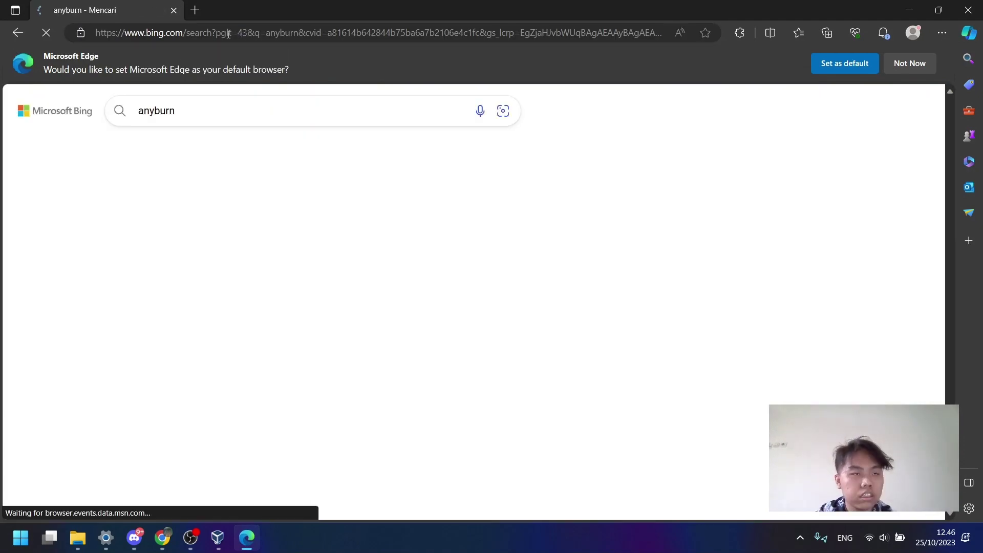
- Open The Official AnyBurn Website from the search results and decline setting Edge as the default browser
scroll(235, 307, down, 1)
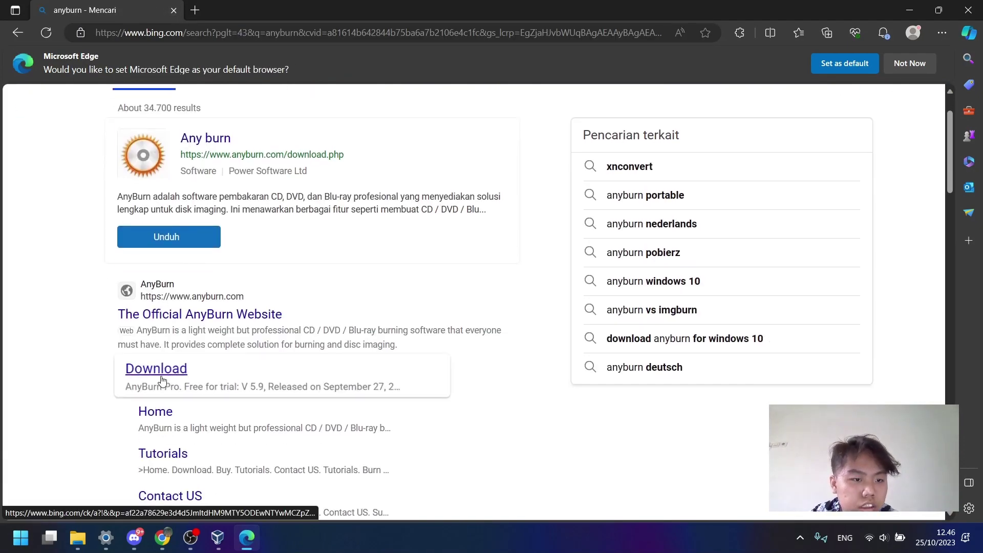
click(235, 322)
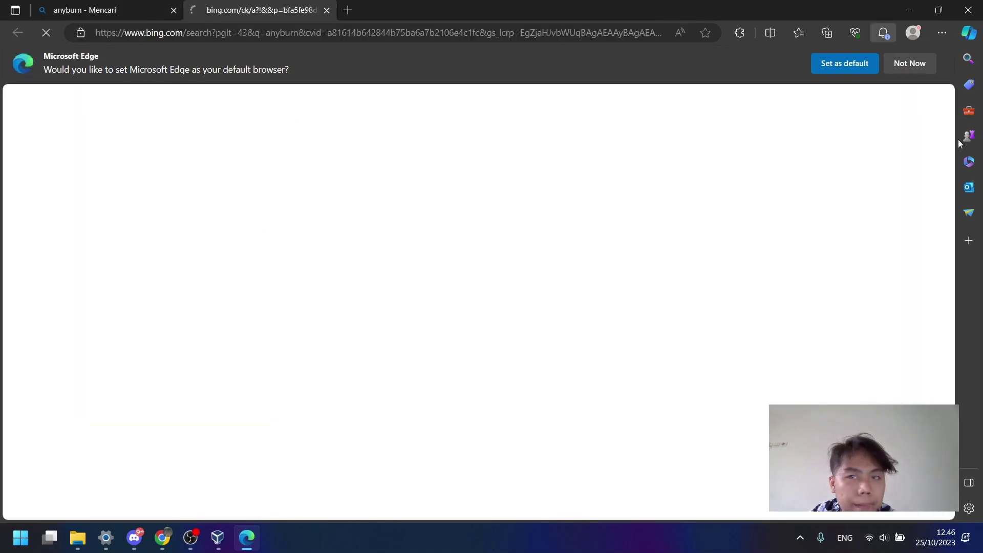
click(914, 61)
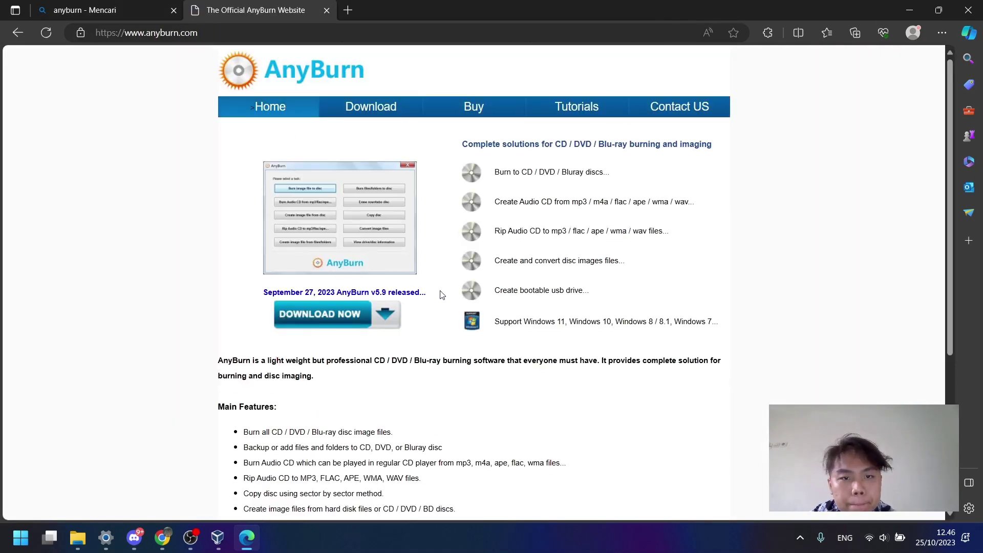
scroll(512, 328, down, 4)
scroll(542, 367, up, 5)
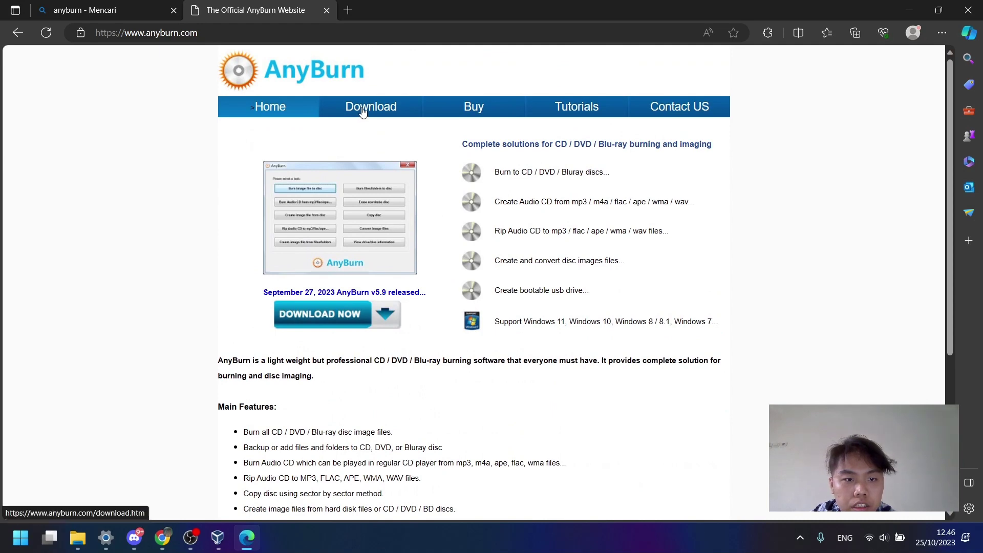
- Download the 64-bit edition of AnyBurn Free, saving the installer in the bahan2 folder
click(363, 110)
scroll(394, 283, down, 3)
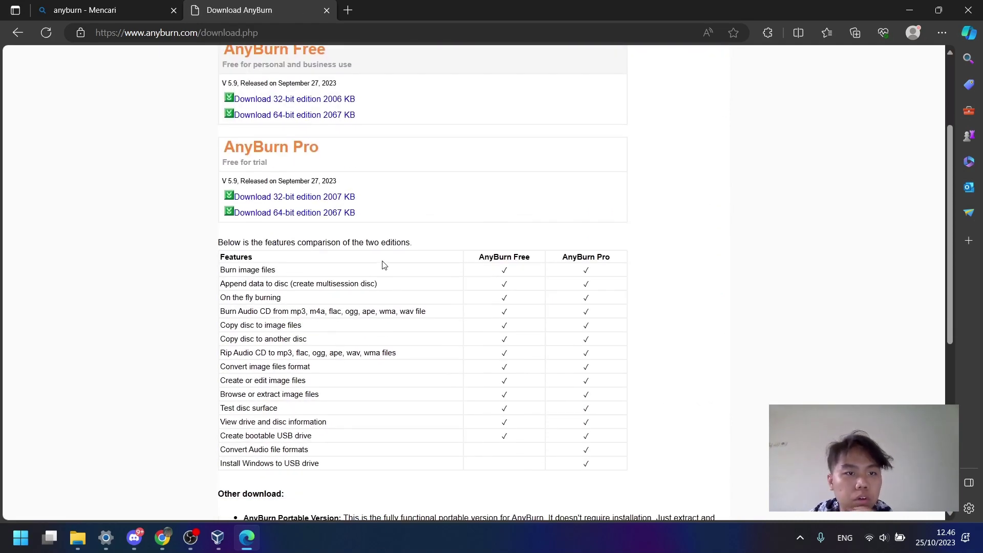
scroll(383, 261, up, 2)
click(324, 187)
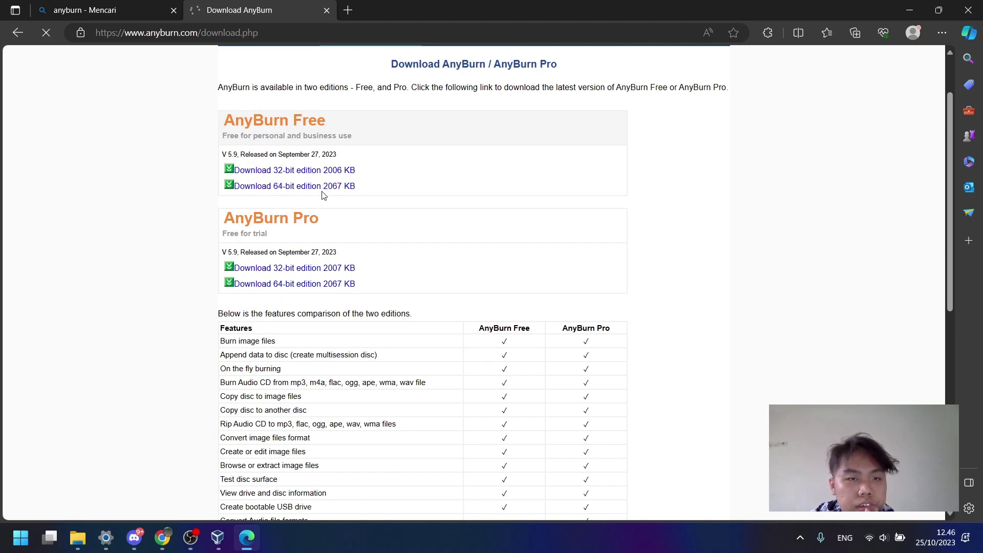
scroll(380, 340, down, 8)
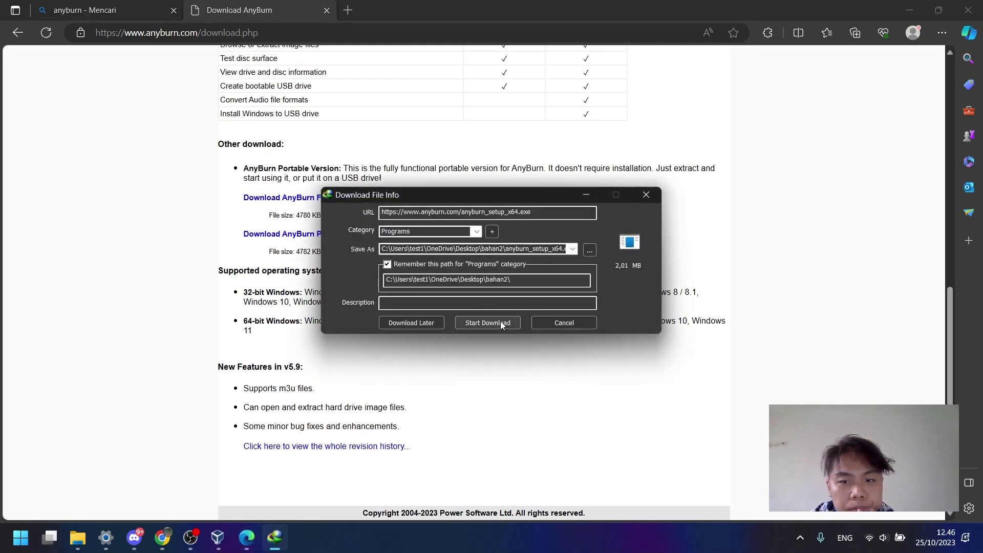
click(487, 322)
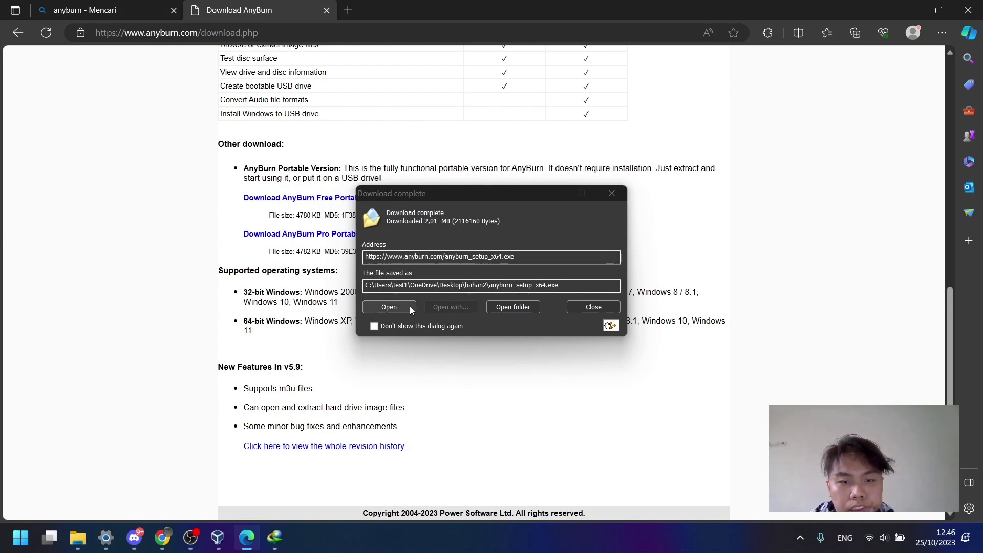
- Install AnyBurn 5.9 in C:\Program Files\AnyBurn with a desktop icon, and launch it when setup closes
click(411, 309)
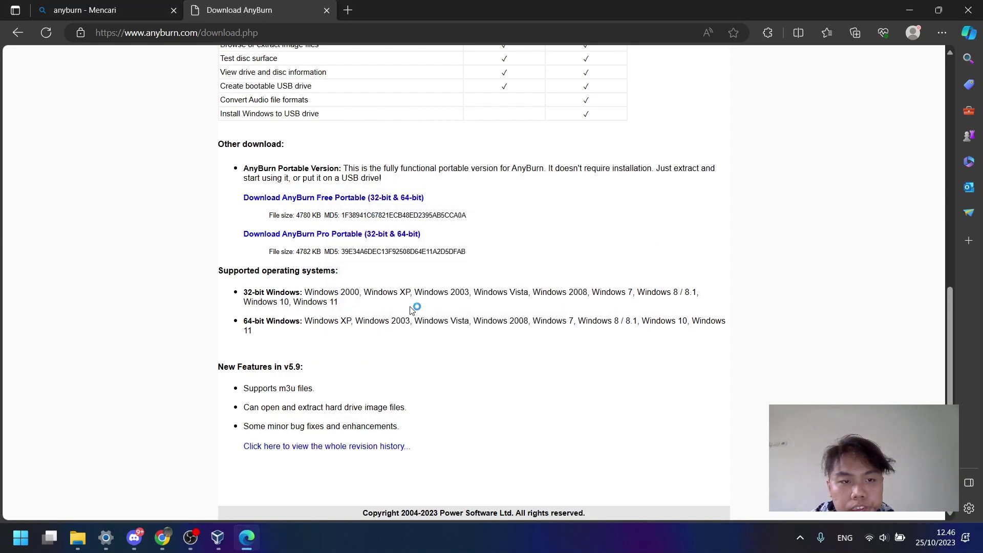
click(552, 369)
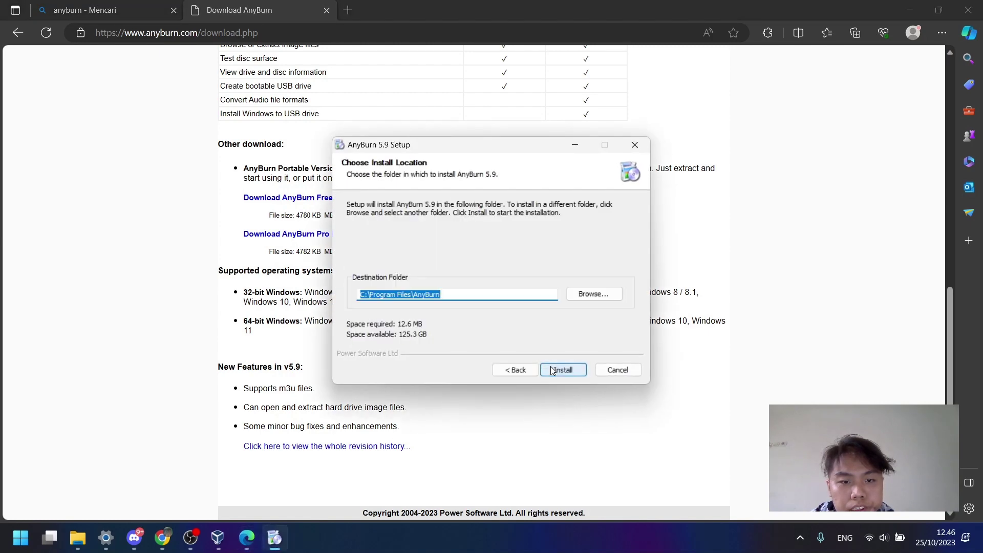
click(563, 370)
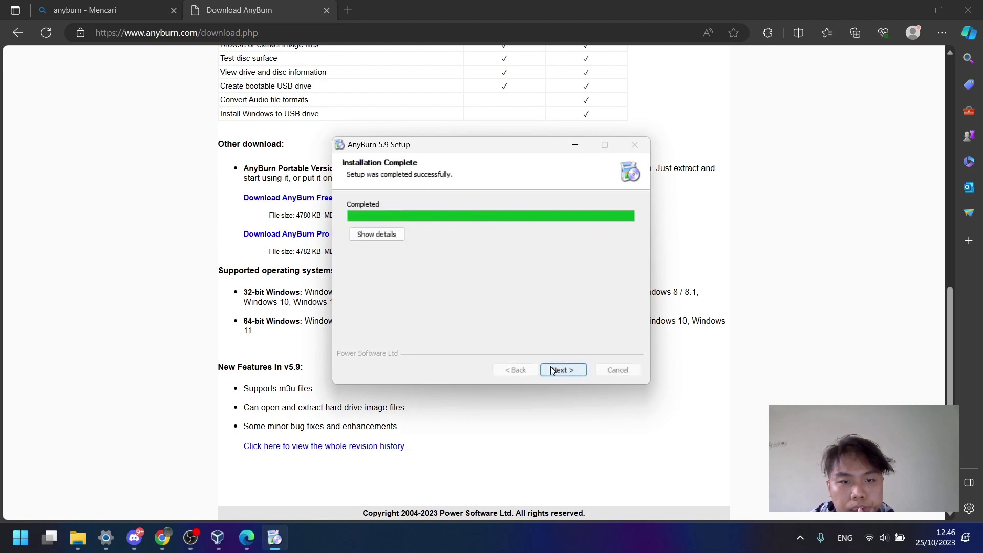
click(552, 370)
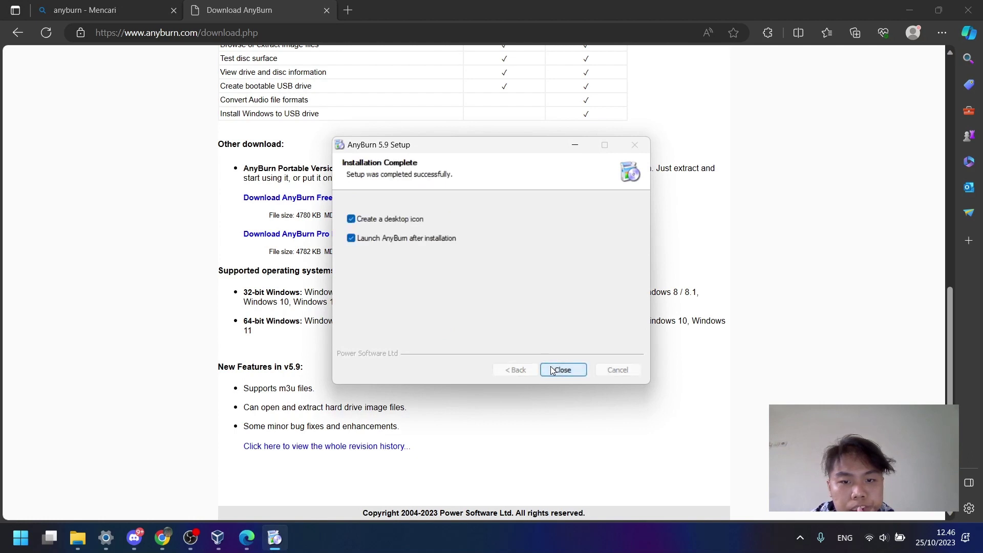
click(552, 369)
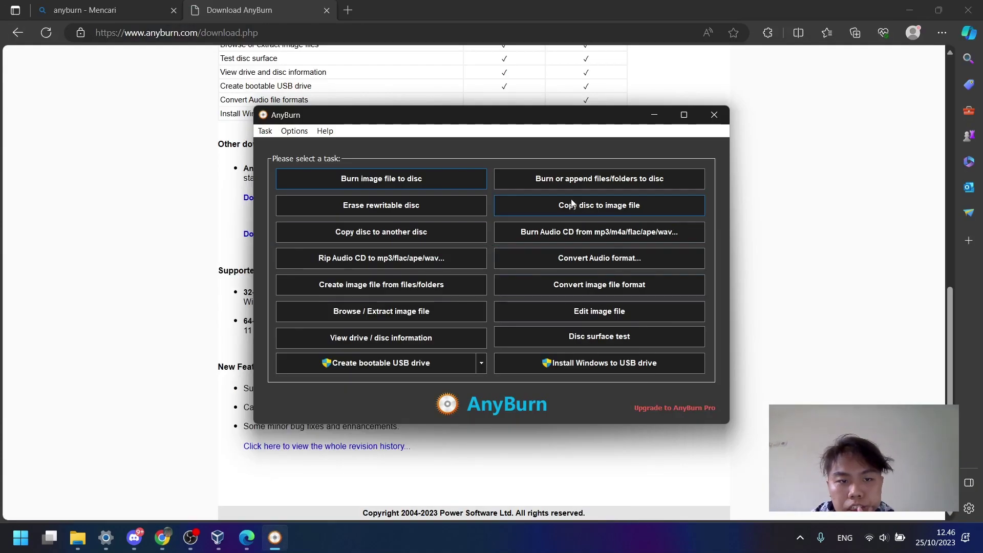
- Start the Edit image file task and load Win10_22H2_English_x64v1.iso from the bahan2 folder on the Desktop
click(596, 316)
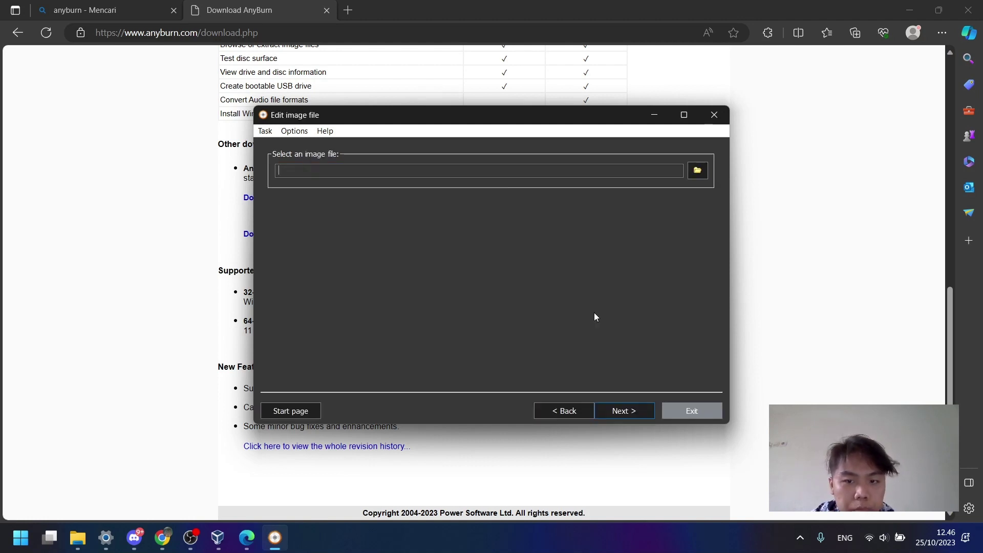
click(699, 171)
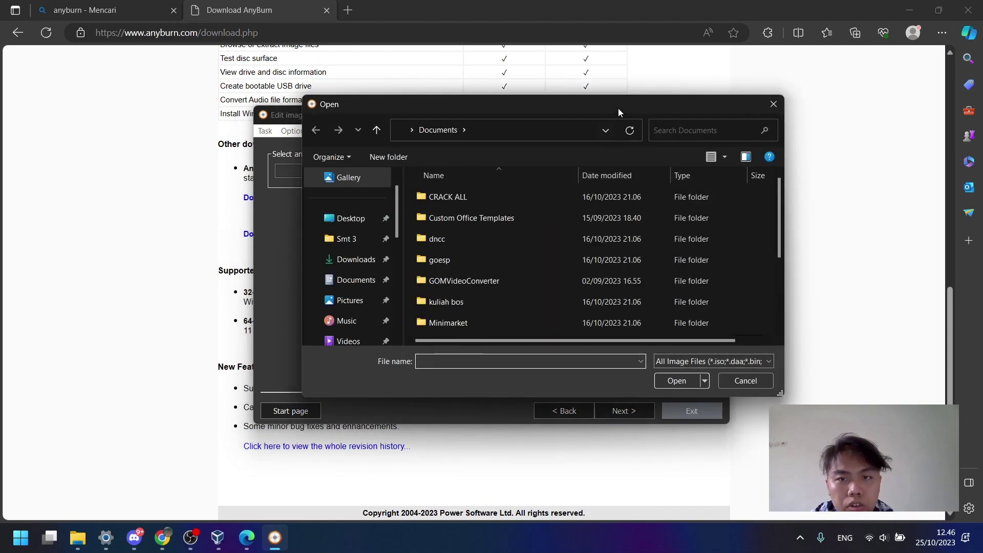
double_click(619, 112)
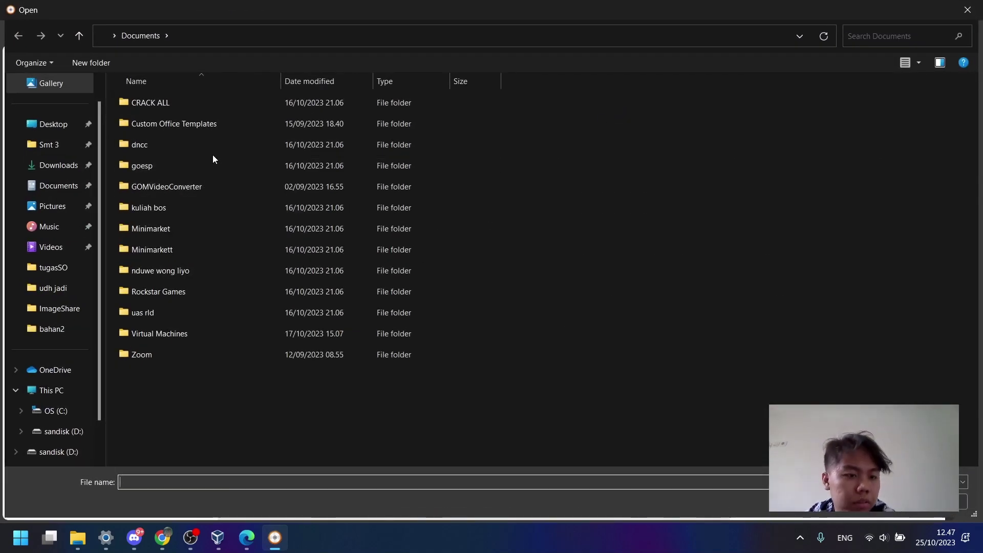
click(77, 130)
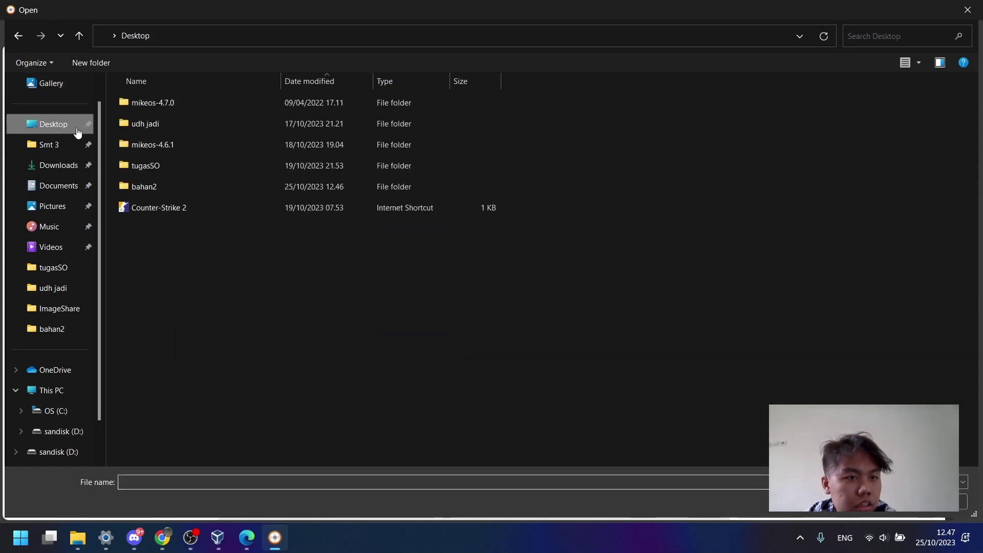
double_click(179, 183)
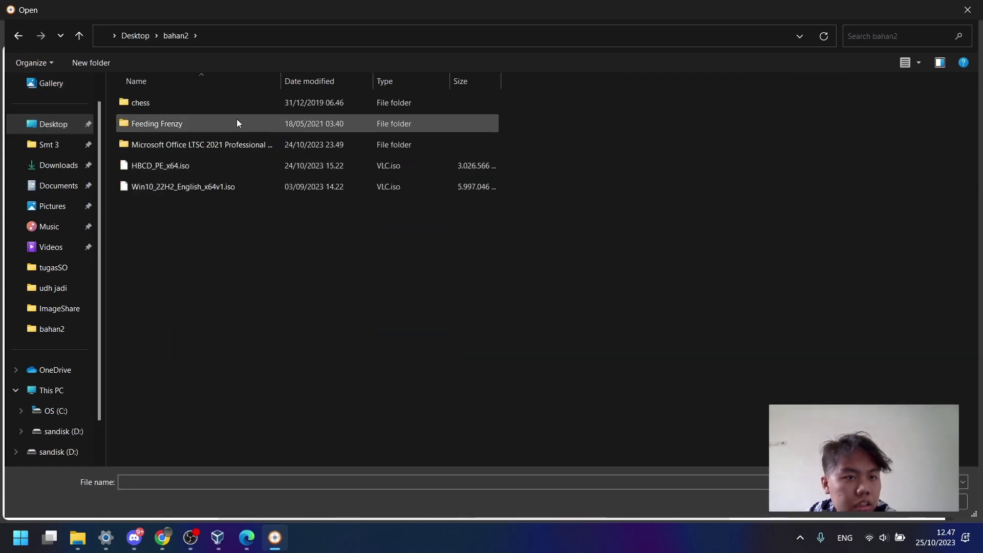
double_click(216, 192)
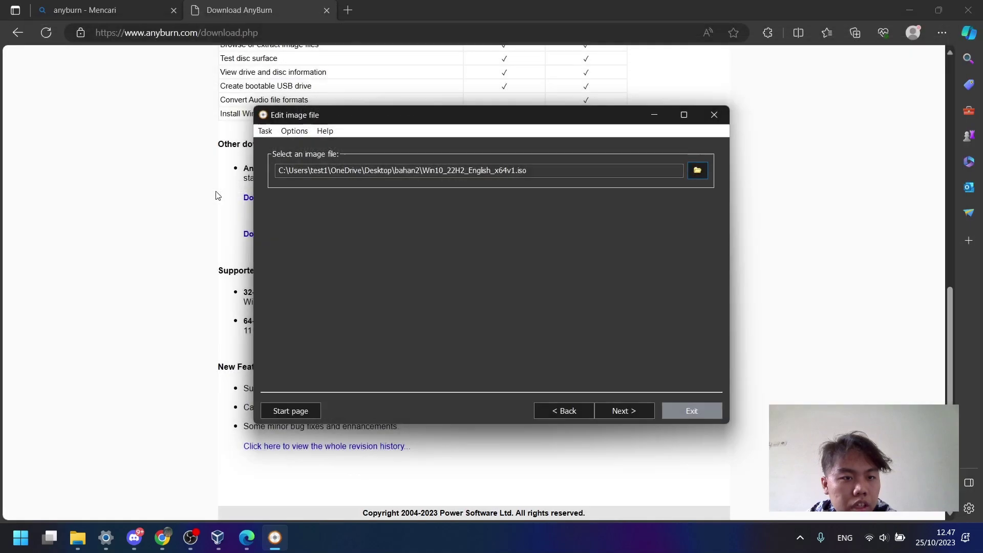
click(637, 416)
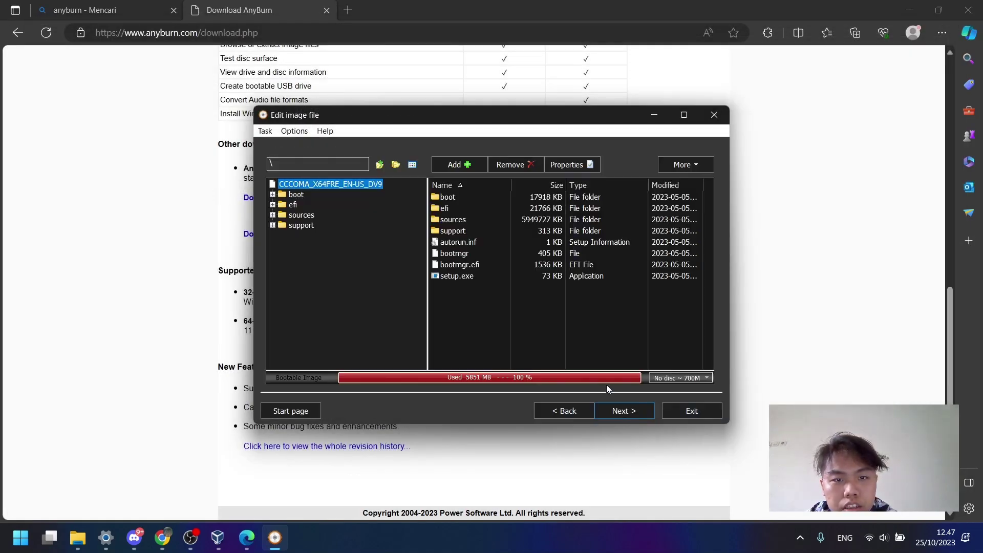
- Remove the original install.wim from the image's sources folder, sorting the files by size in descending order to find it
double_click(482, 225)
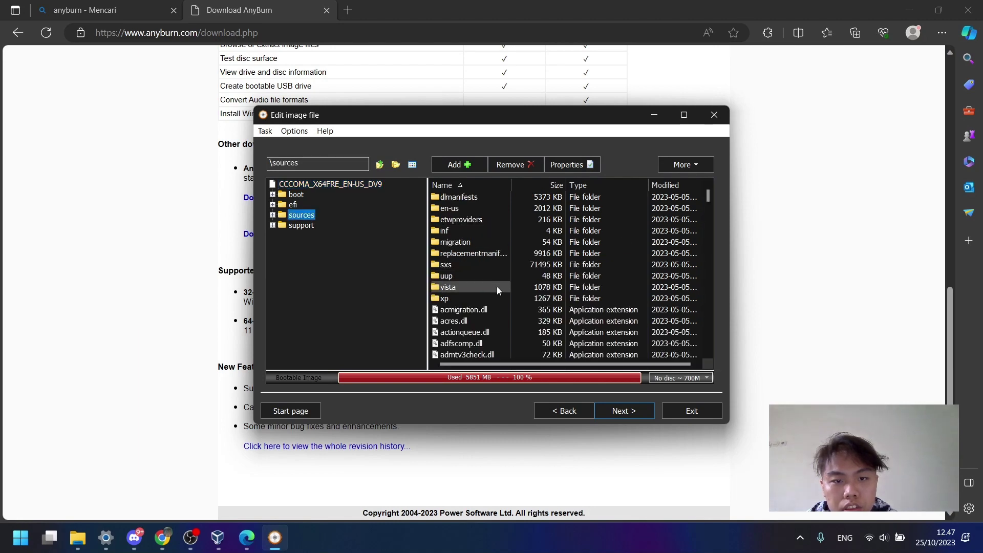
scroll(507, 292, down, 1)
scroll(627, 212, up, 1)
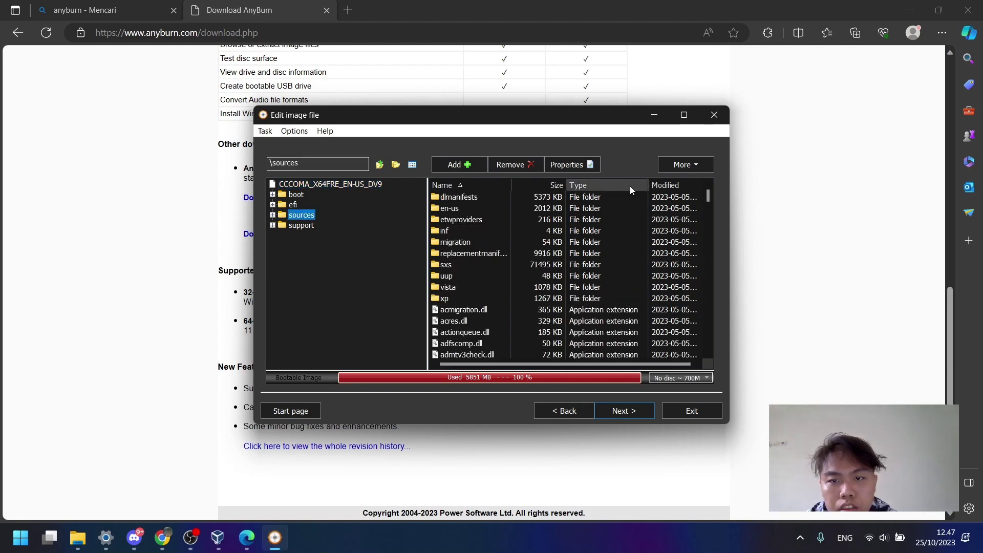
scroll(583, 265, down, 20)
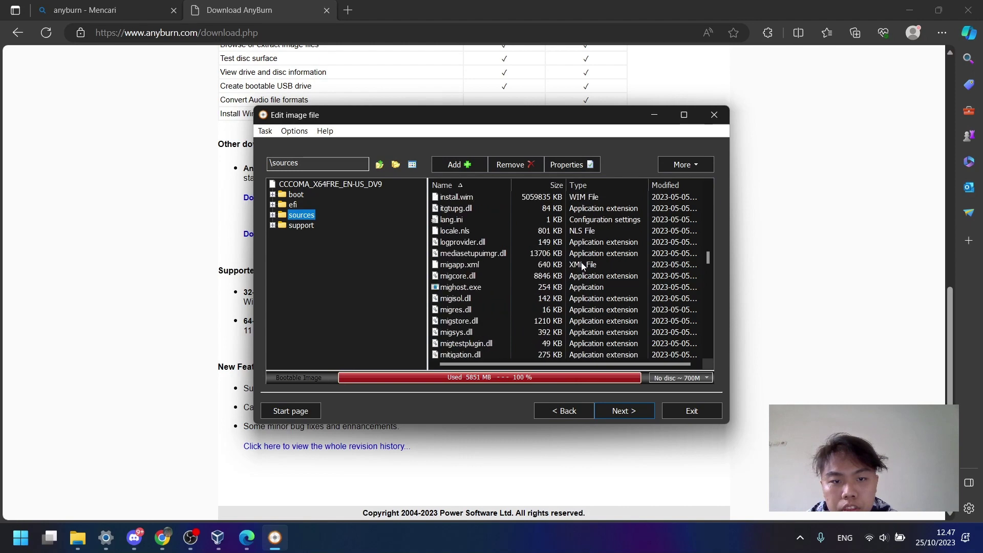
scroll(582, 265, up, 2)
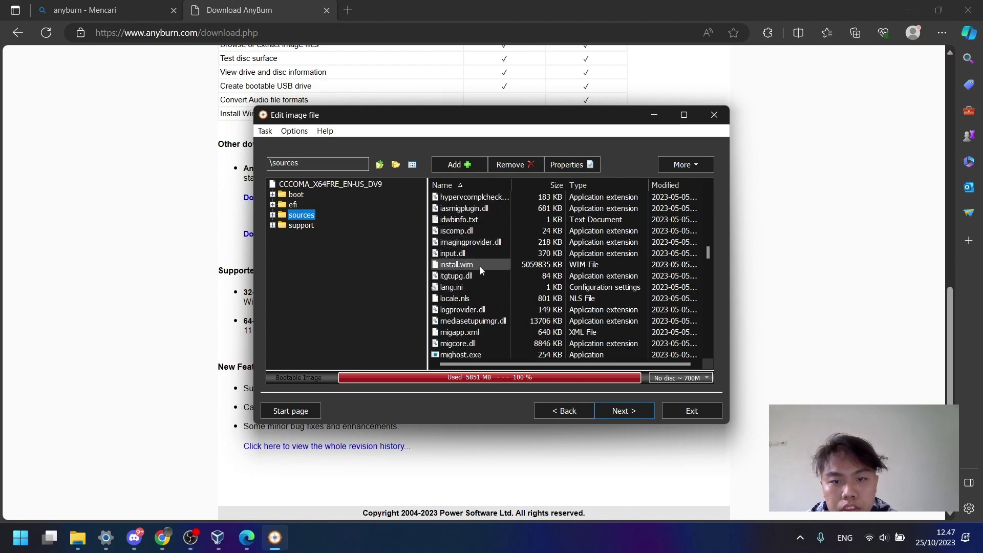
click(553, 186)
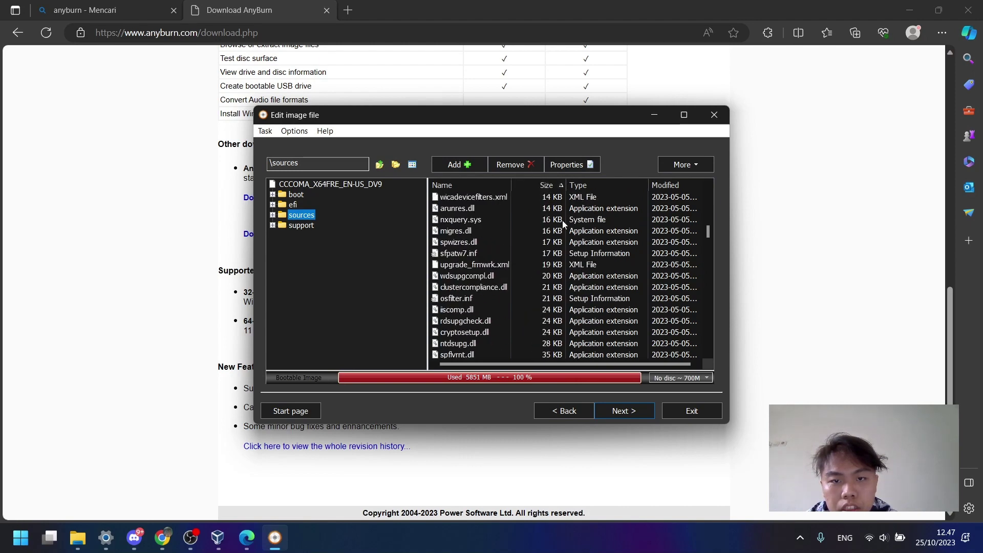
scroll(563, 224, up, 10)
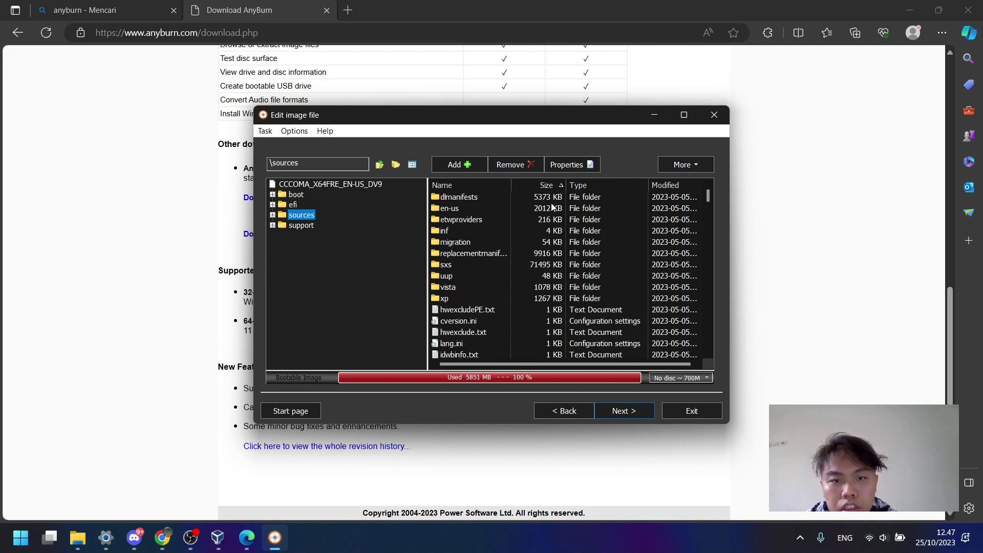
click(551, 185)
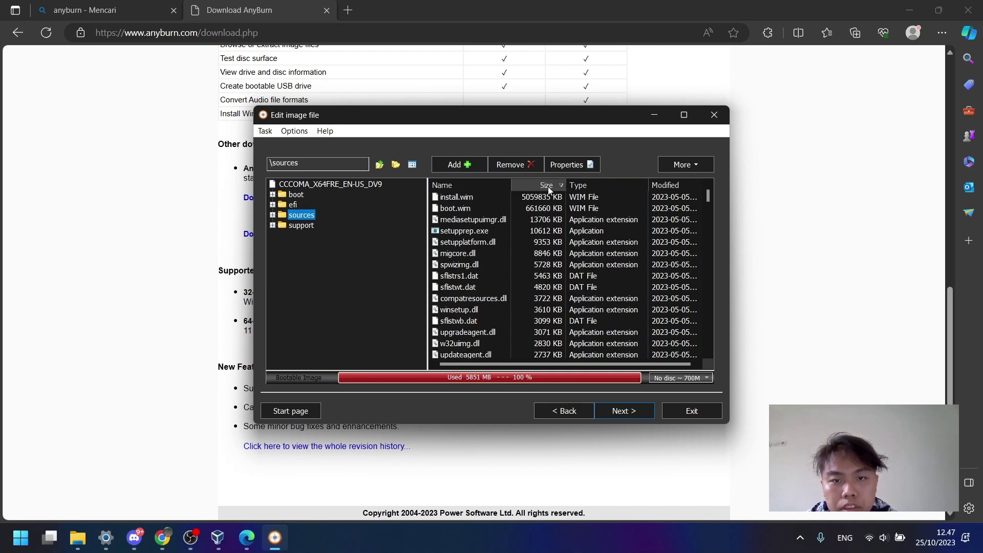
click(451, 197)
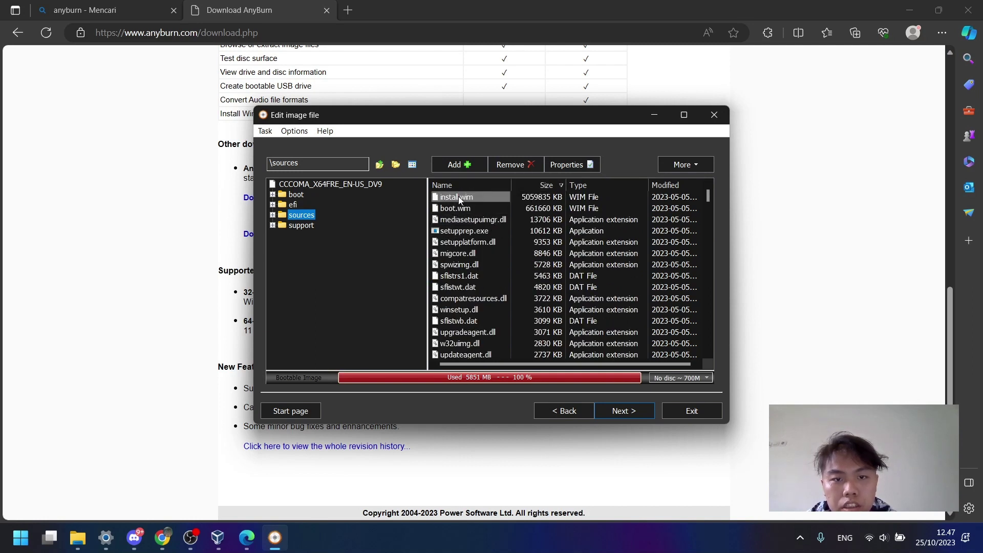
shift+click(467, 209)
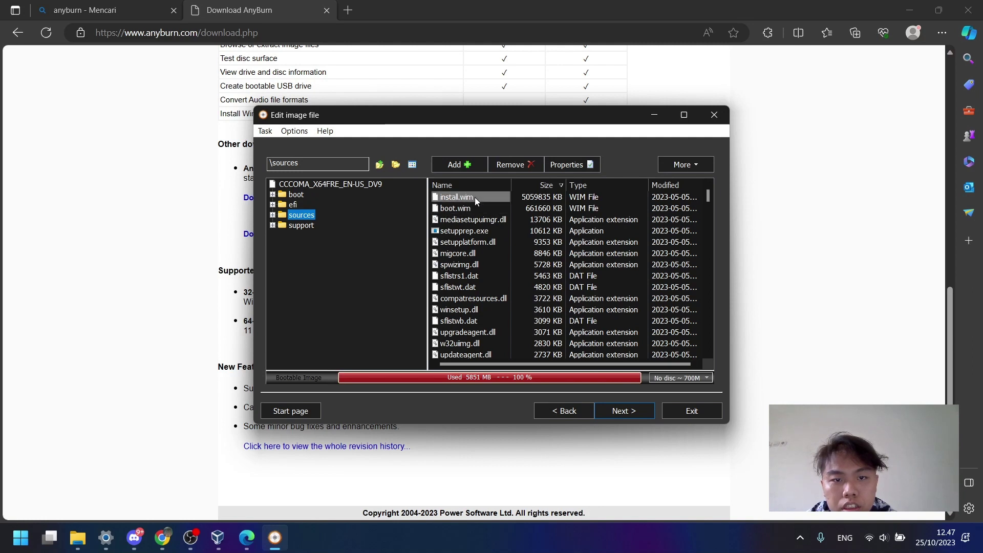
click(515, 165)
click(515, 301)
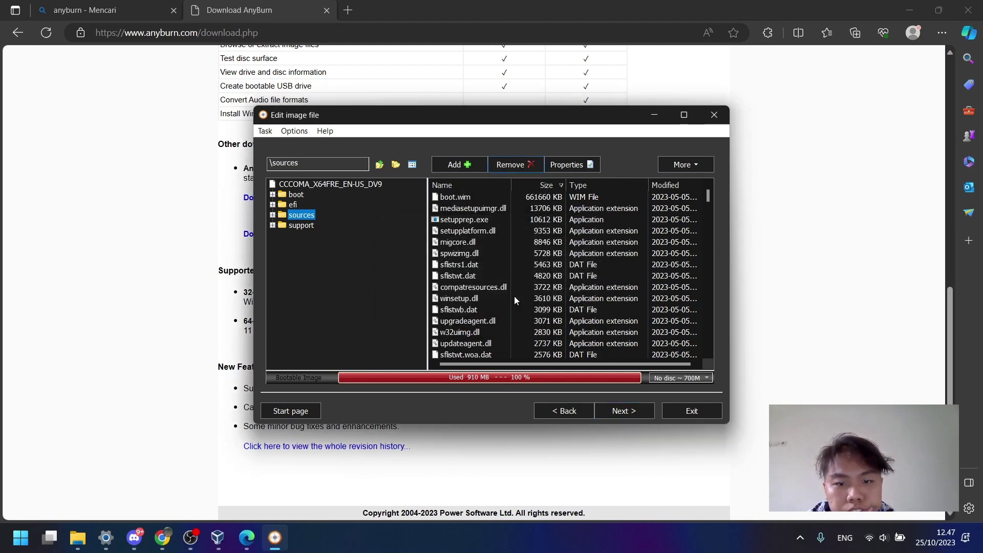
- Add the custom install.wim from the sandisk (D:) drive to the image's sources folder
click(465, 165)
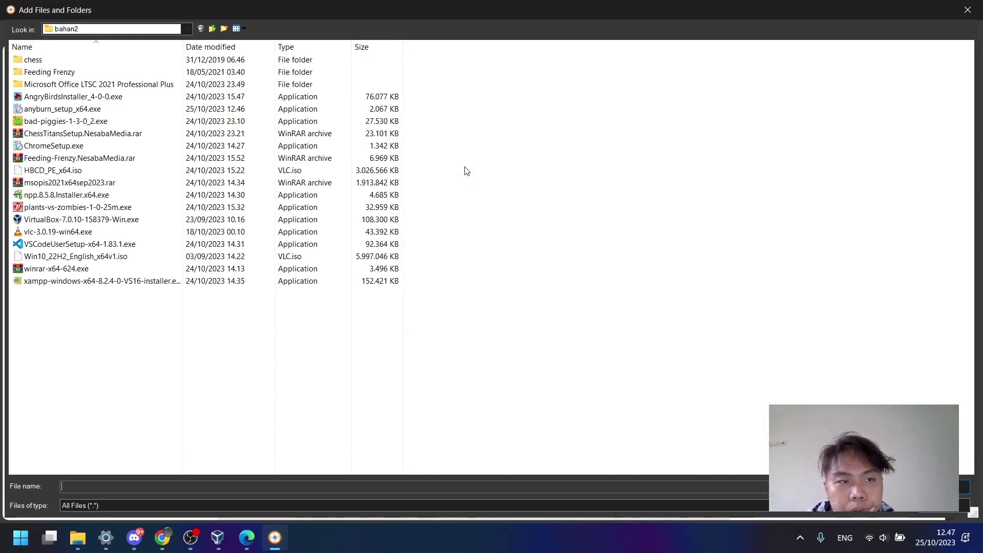
click(186, 29)
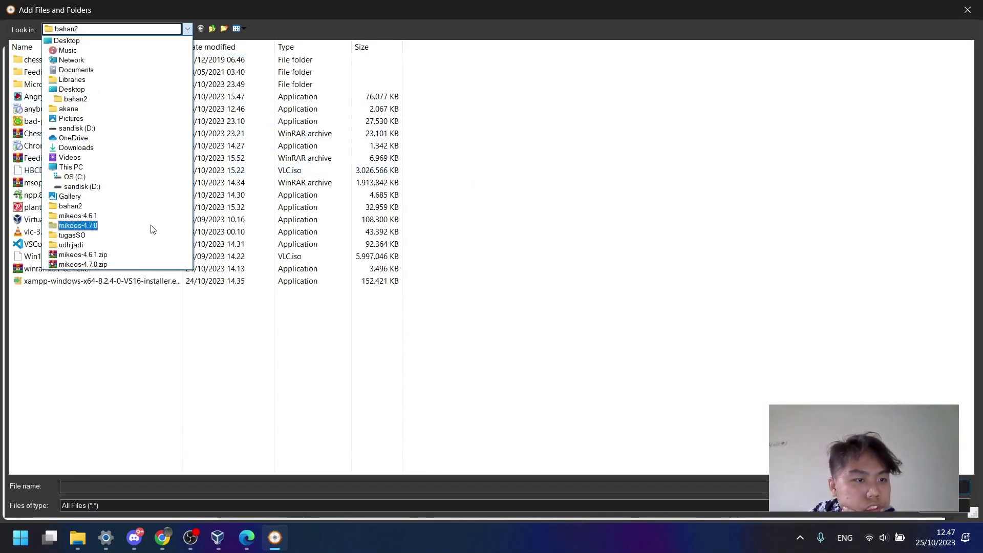
click(157, 207)
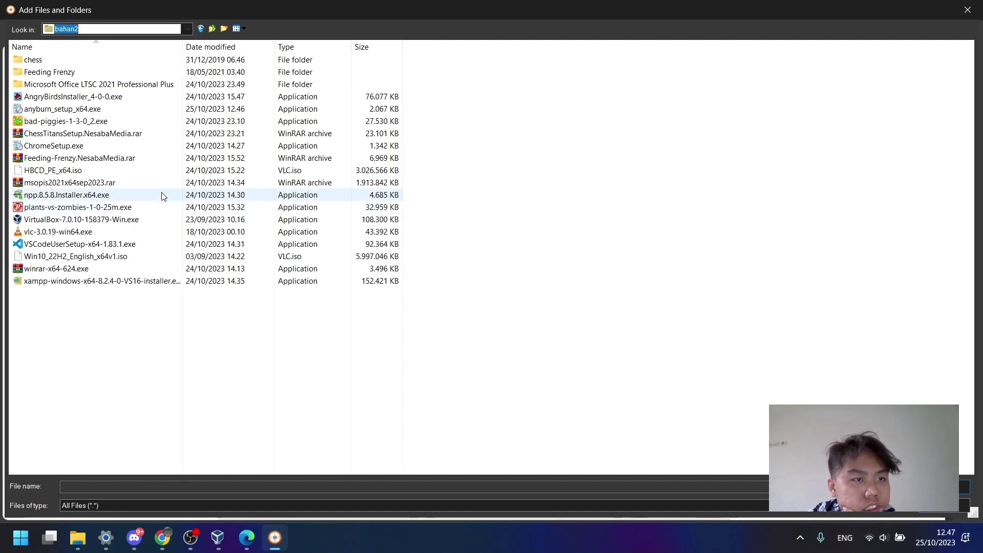
click(187, 30)
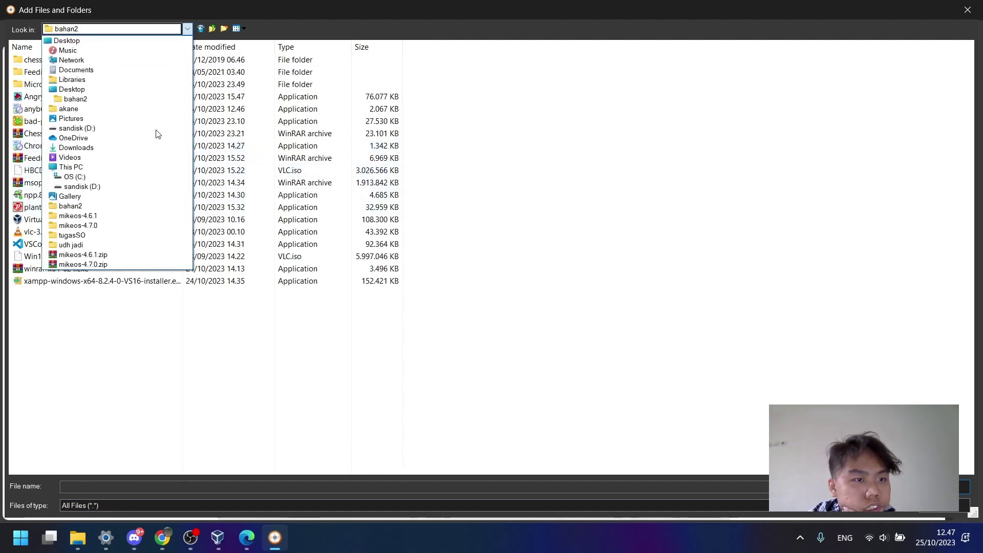
click(136, 189)
click(87, 59)
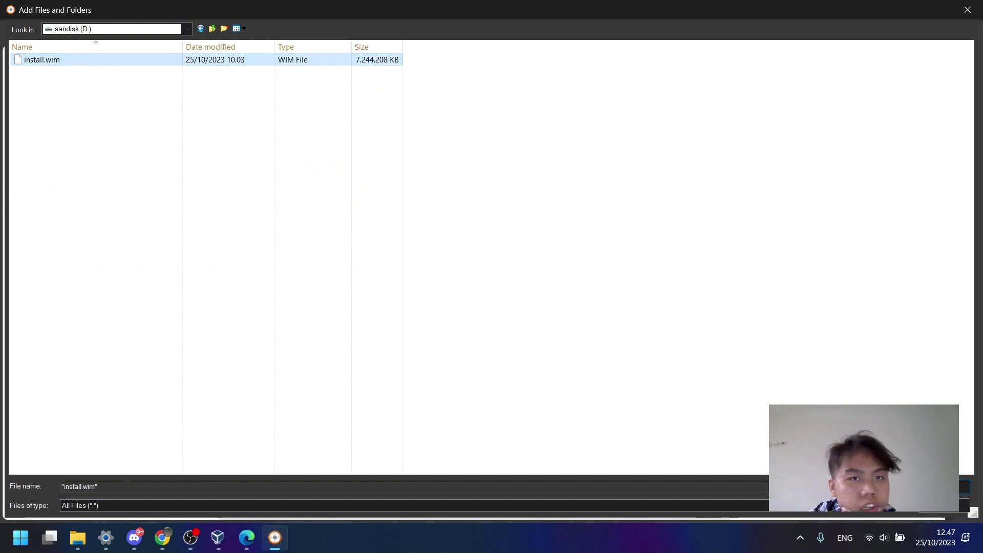
click(964, 486)
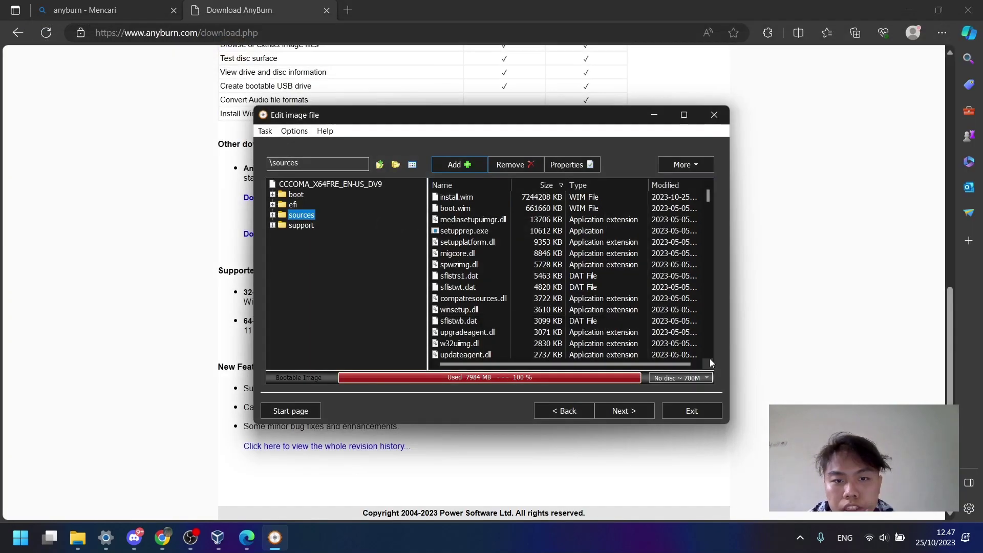
- Proceed to the output settings and rename the destination image Win10Apps.iso, keeping it in the bahan2 folder
click(622, 411)
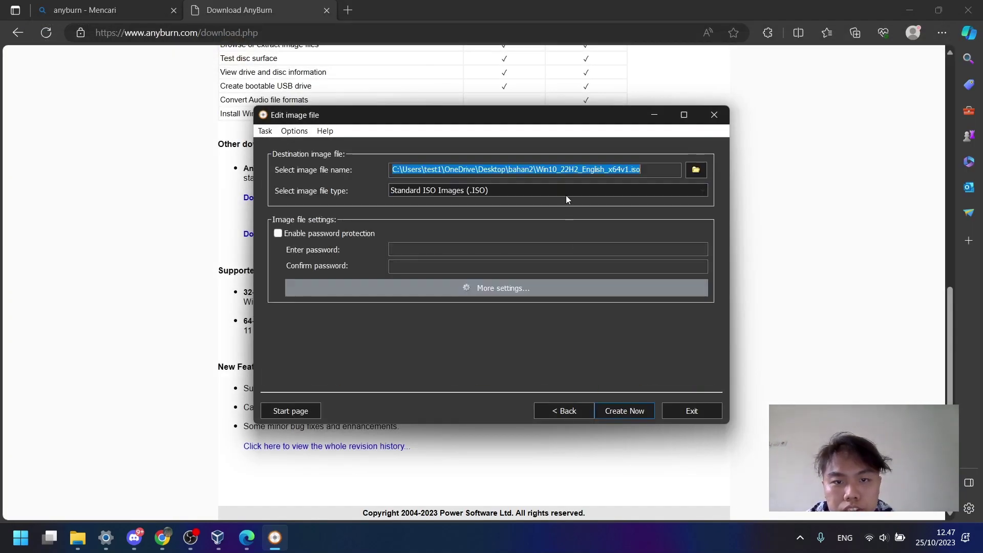
click(606, 171)
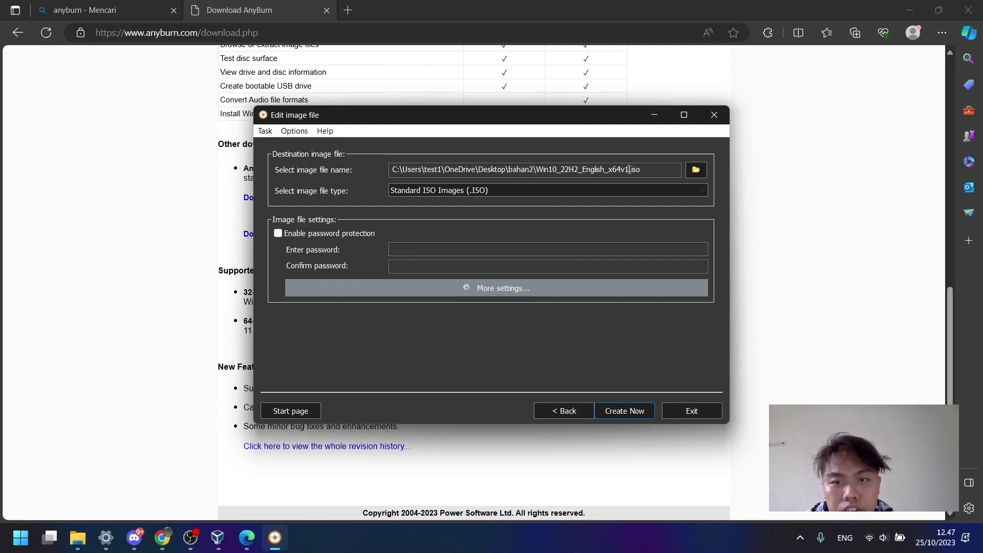
click(630, 169)
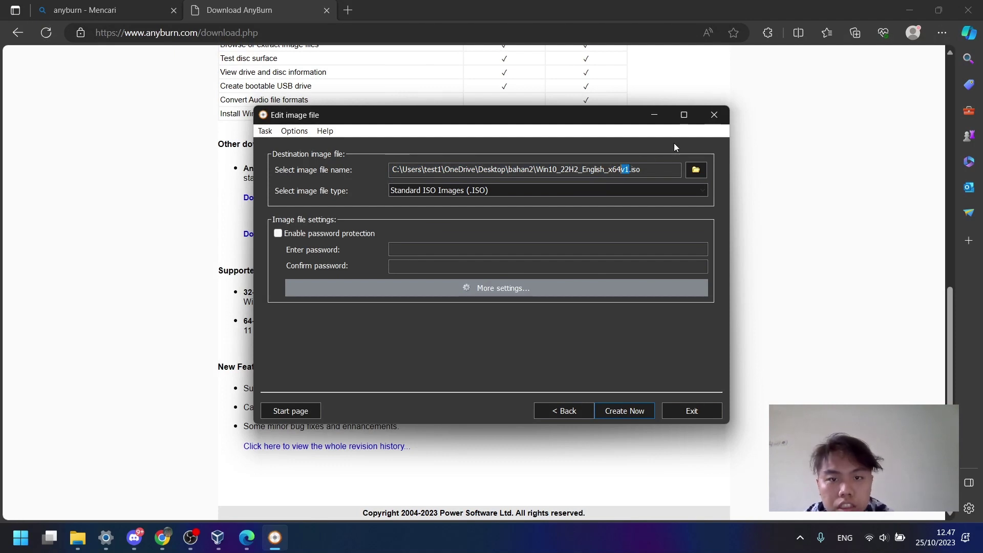
key(shift+Left)
key(shift+Left)
key(shift+Left)
key(shift+Left)
key(shift+Left)
key(shift+Left)
key(shift+Left)
key(shift+Left)
key(shift+Left)
key(shift+Left)
key(shift+Left)
key(shift+Left)
key(shift+Left)
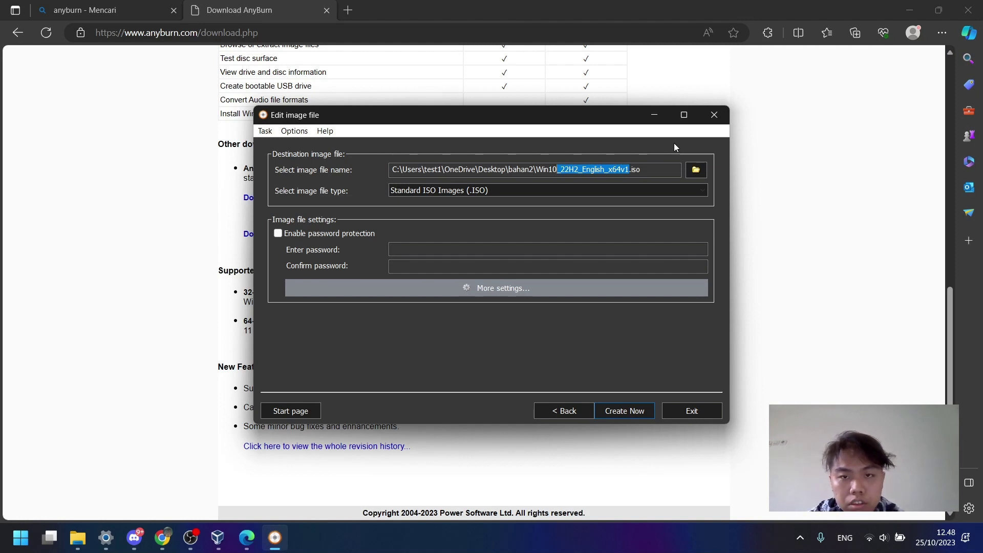
key(BackSpace)
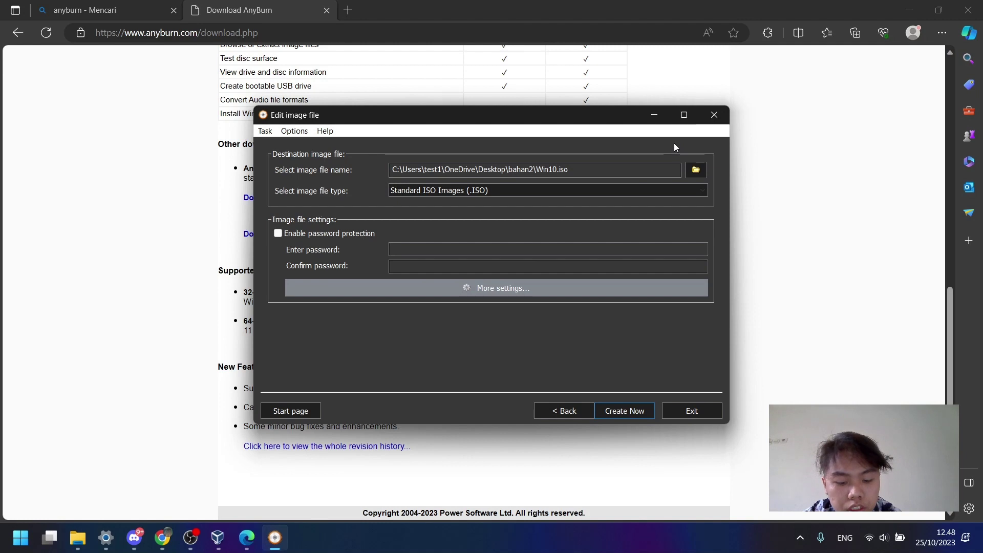
text(Apps)
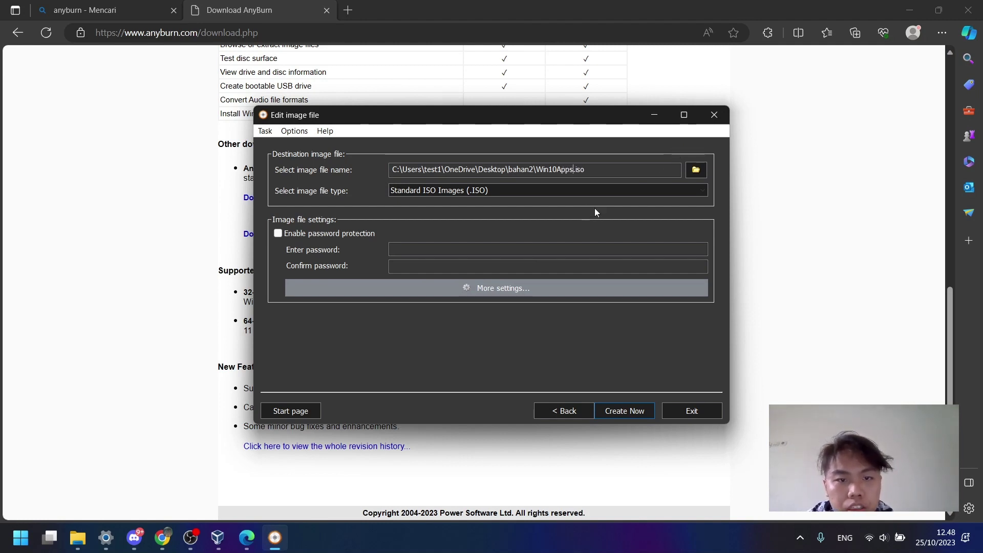
- Create the edited ISO image and exit AnyBurn when writing is complete
click(612, 413)
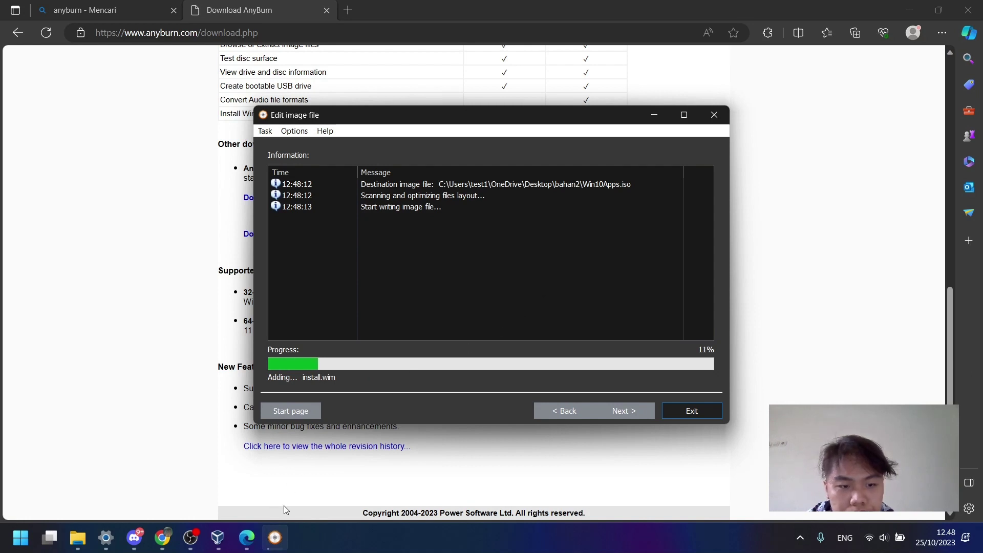
click(410, 547)
click(519, 120)
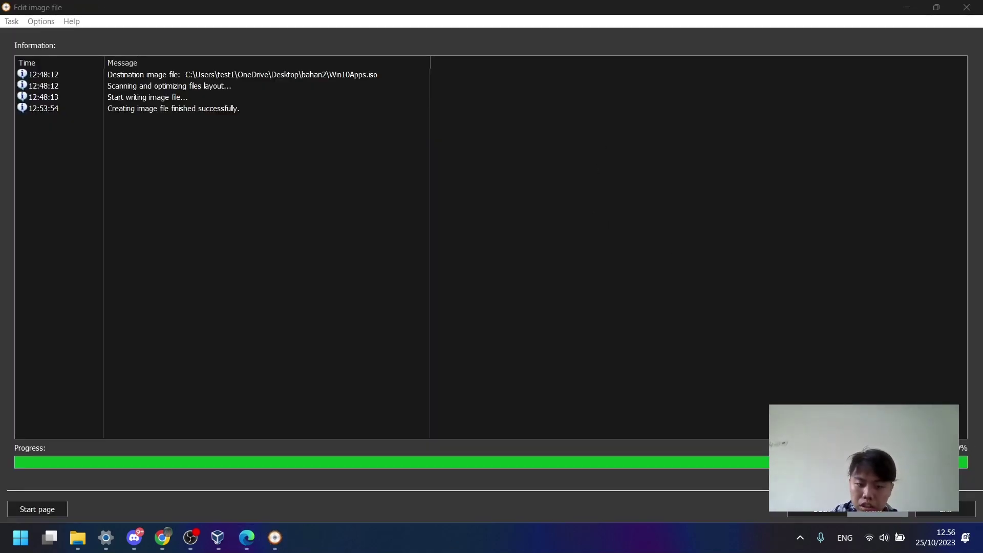
click(967, 509)
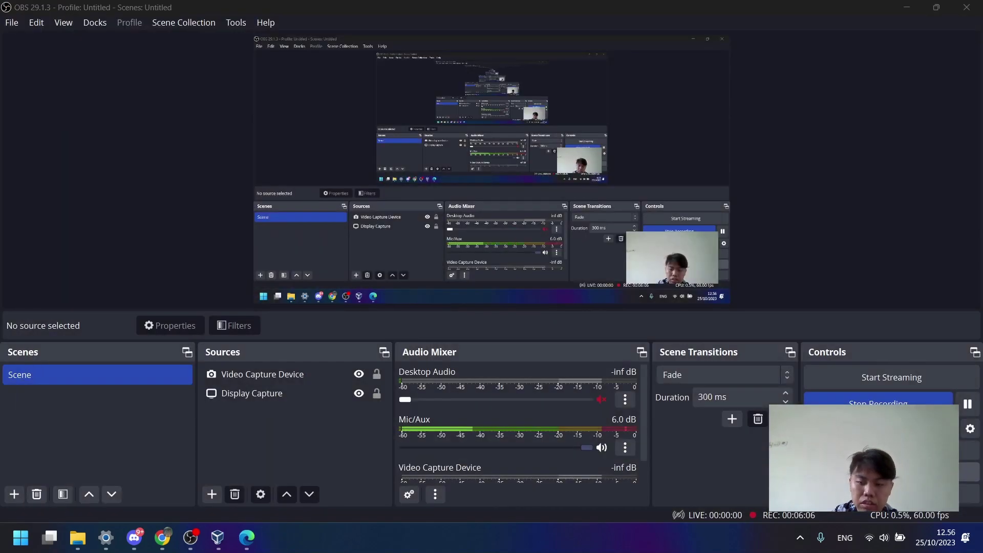
- Search the installed apps for VMware and launch VMware Workstation Pro
mouse_move(80, 536)
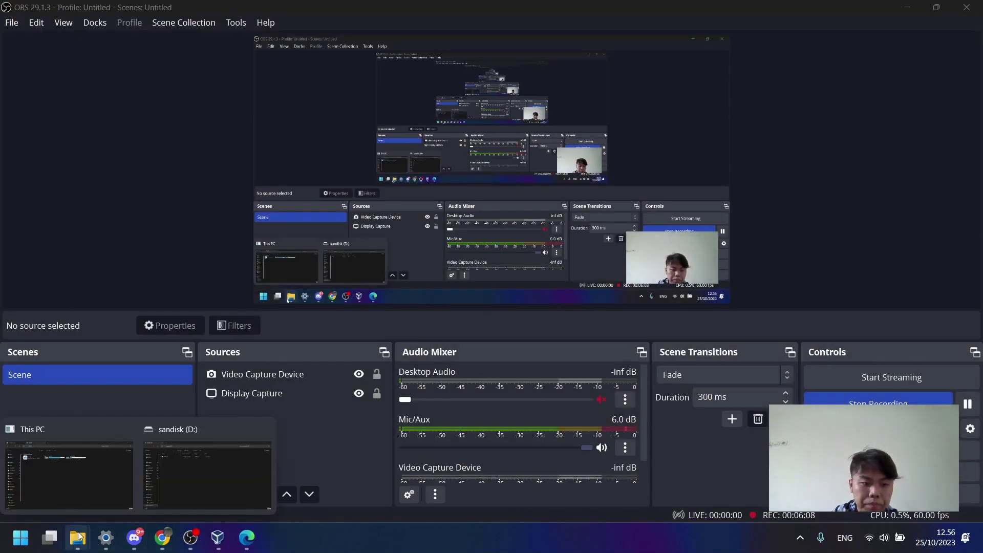
mouse_move(168, 472)
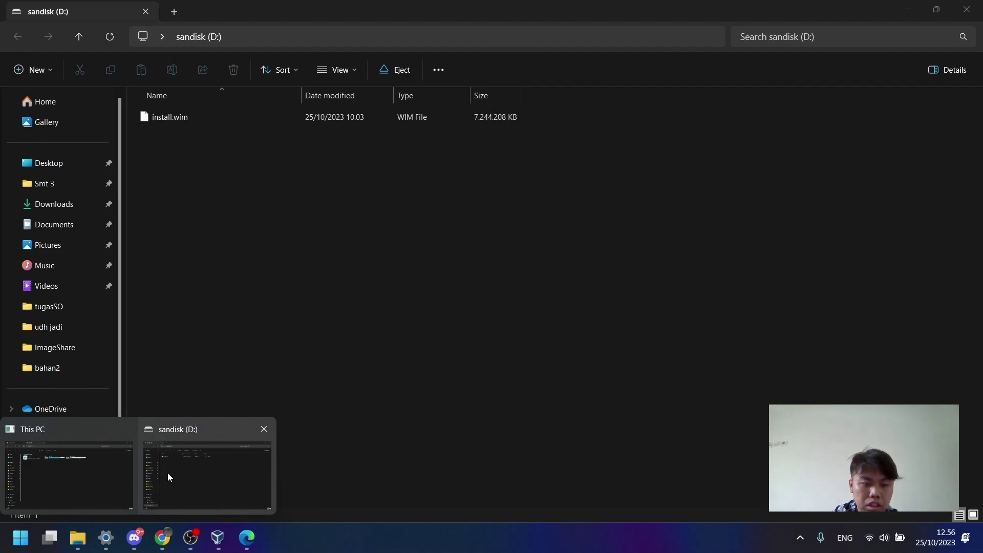
click(167, 472)
click(22, 547)
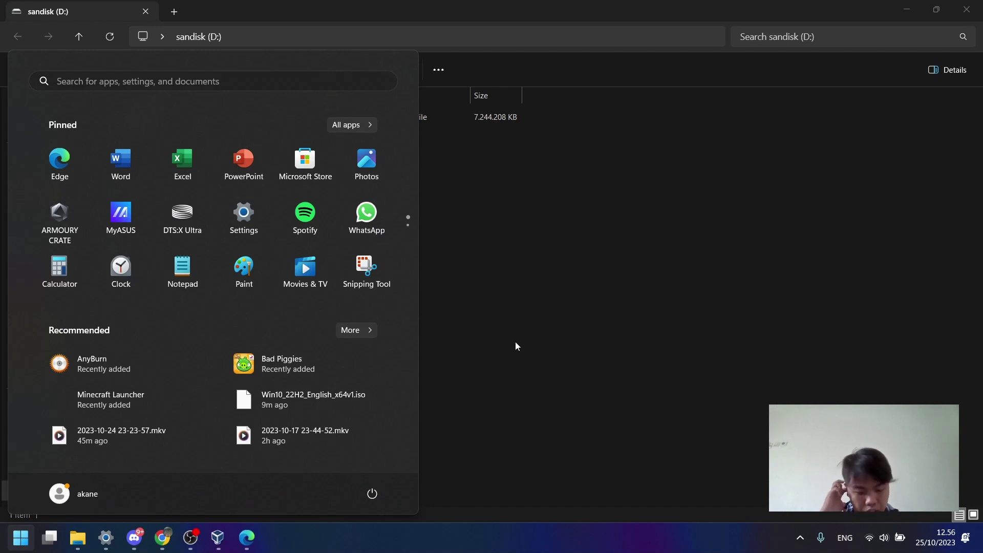
text(vmwa)
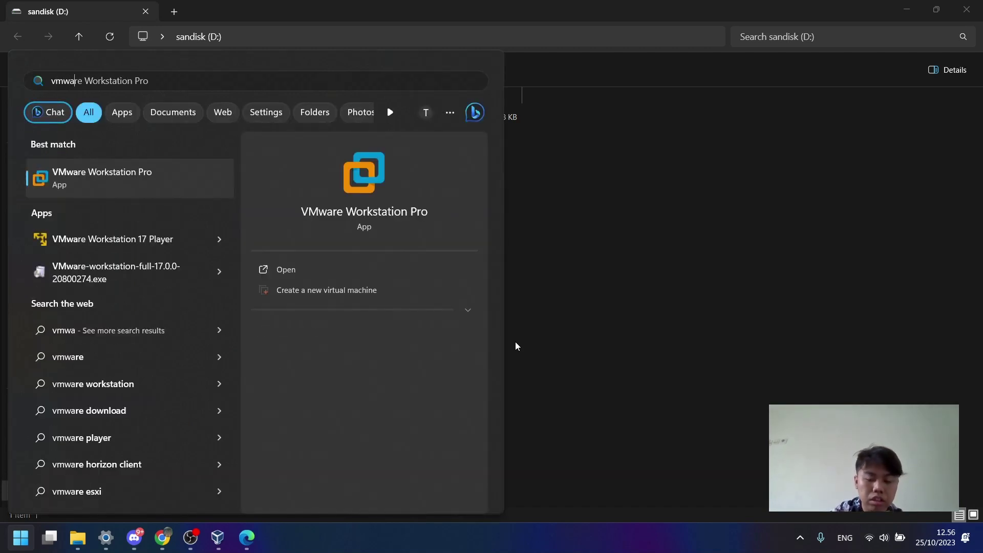
key(Return)
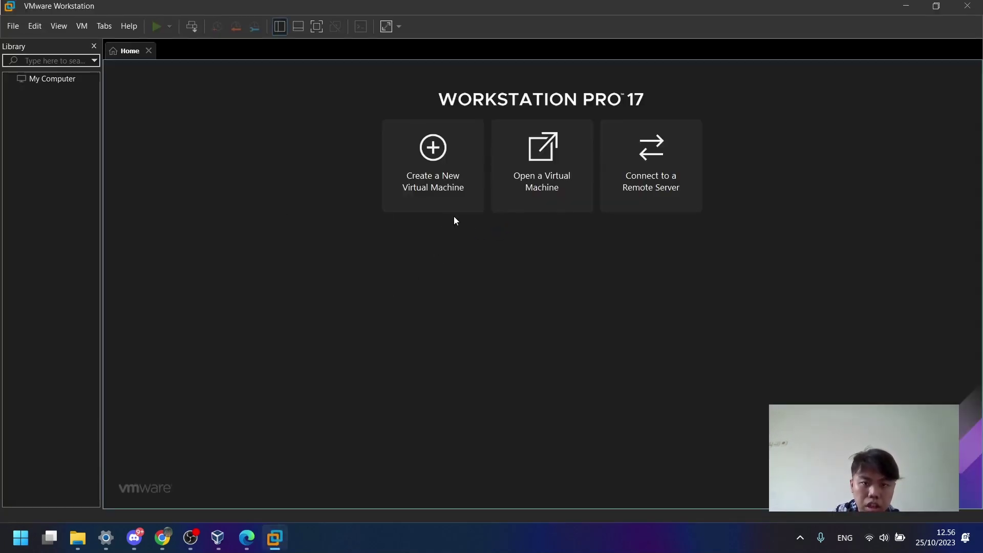
- Start a new virtual machine with the Custom (advanced) configuration and Workstation 17.x hardware compatibility
click(455, 205)
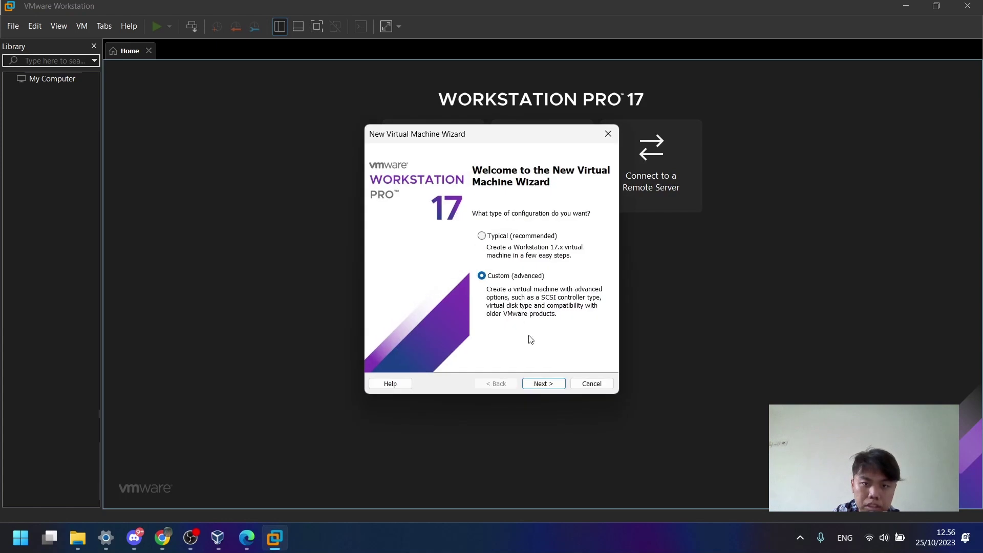
click(548, 387)
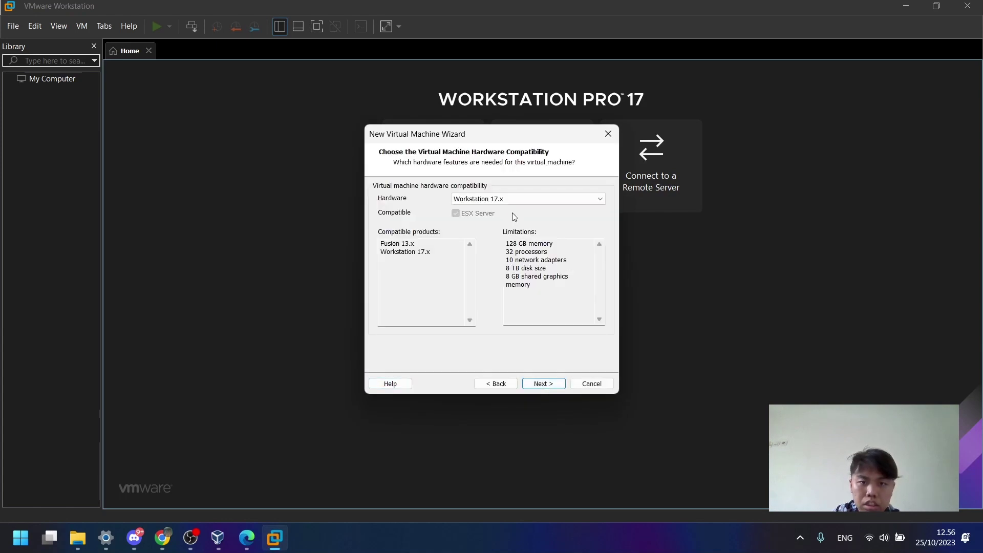
click(513, 197)
click(513, 197)
click(539, 387)
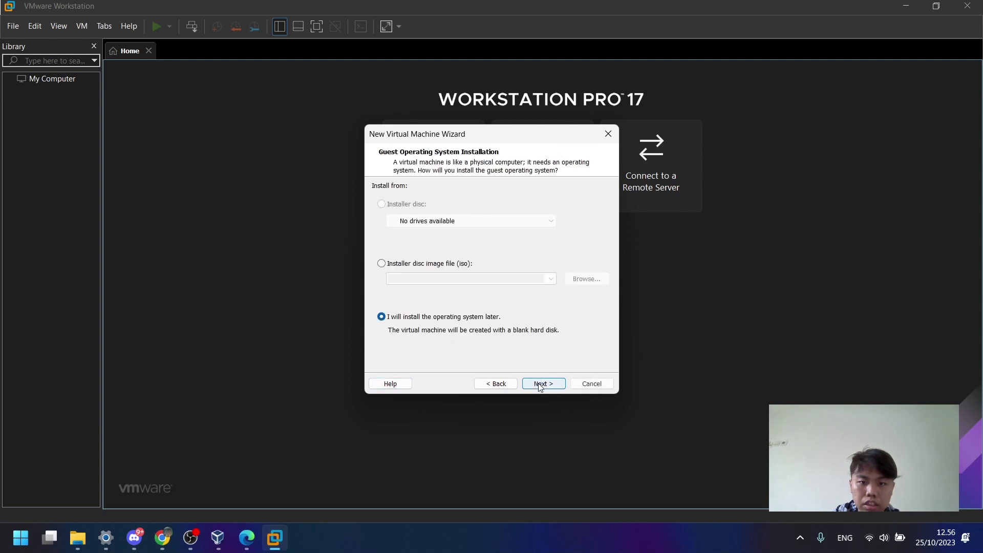
- Use the Win10Apps.iso image from the bahan2 folder on the Desktop as the guest operating system's installer disc image
click(468, 267)
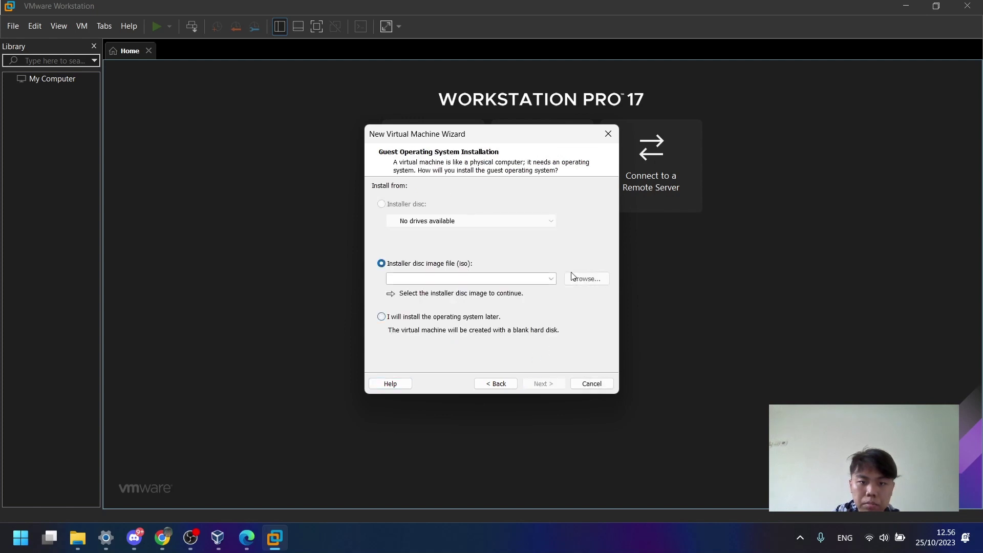
click(583, 279)
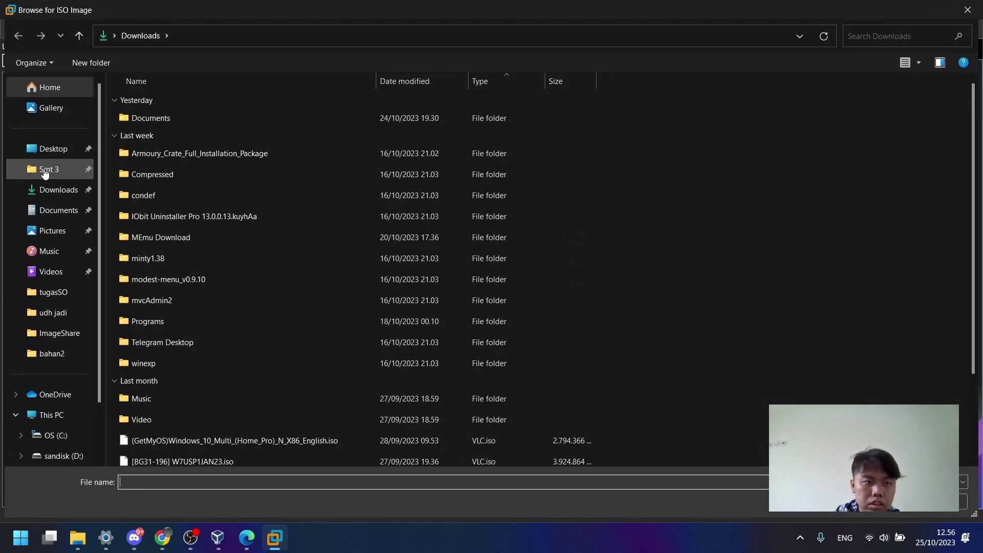
scroll(57, 392, down, 2)
click(73, 331)
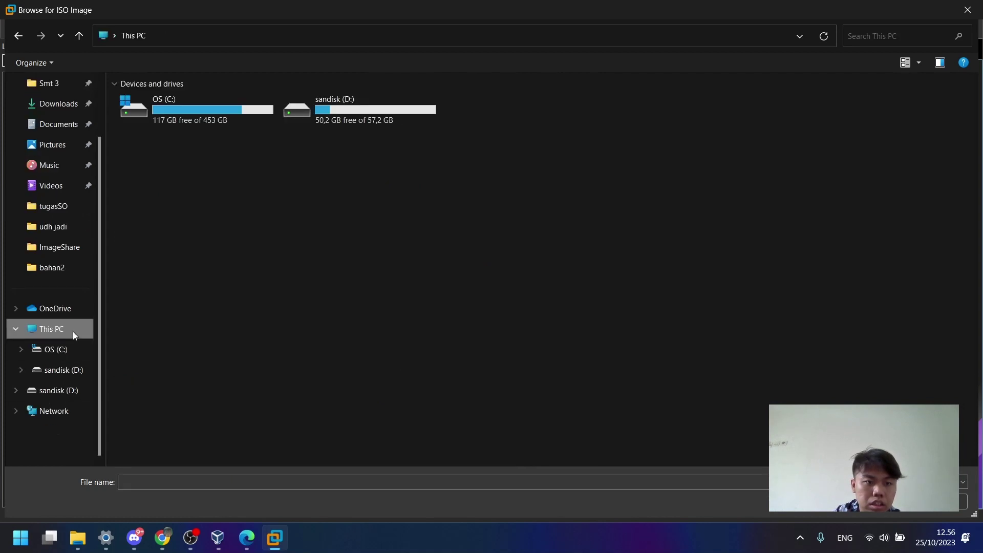
double_click(327, 117)
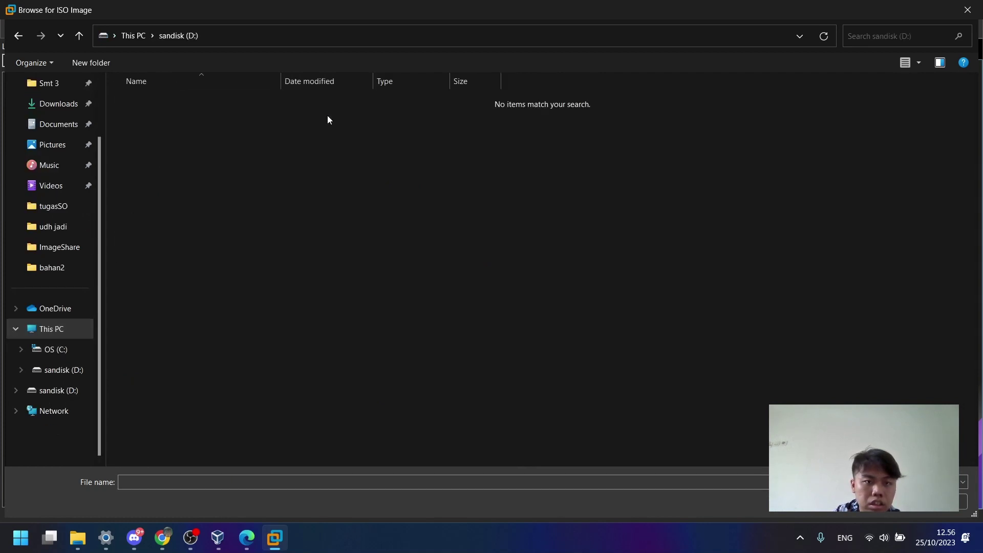
click(54, 350)
scroll(69, 264, up, 2)
click(51, 148)
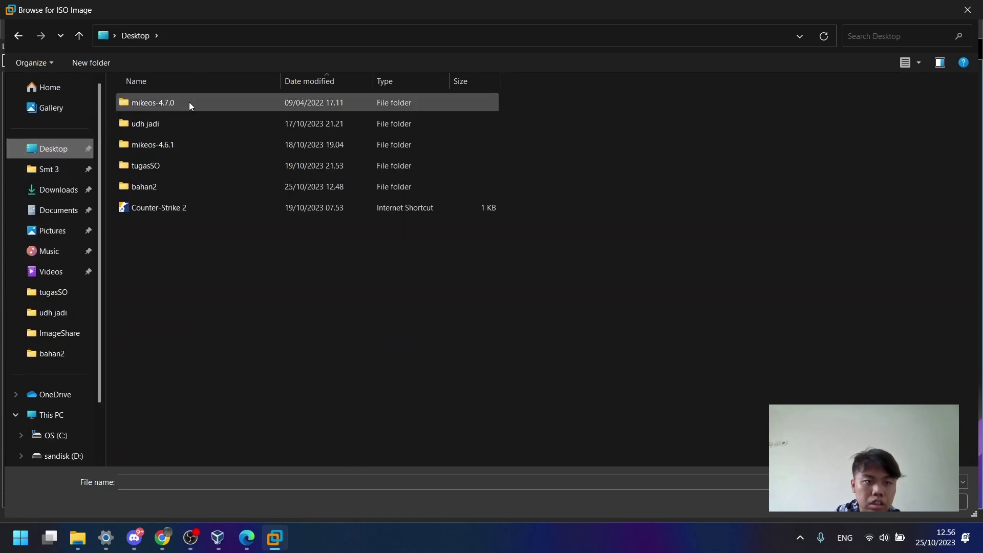
double_click(187, 188)
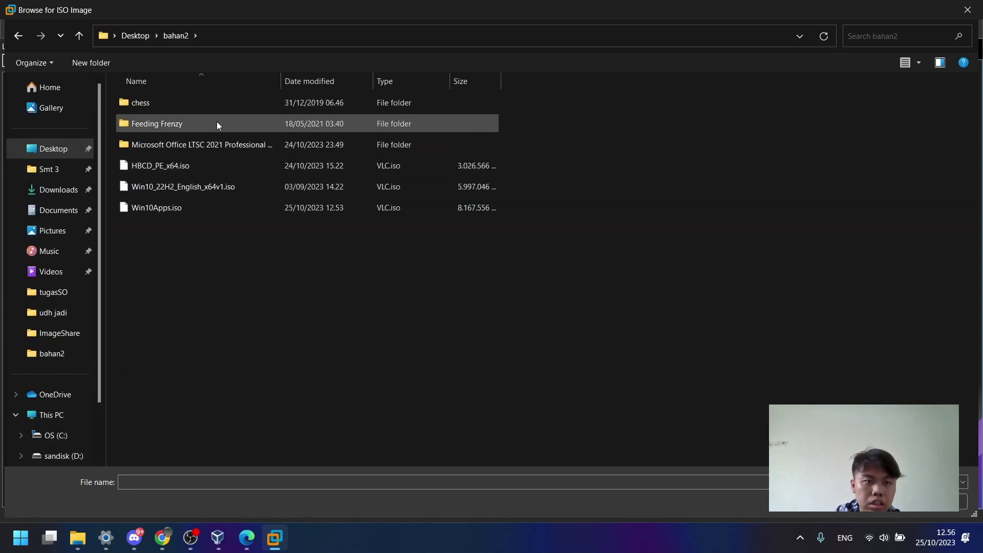
click(211, 206)
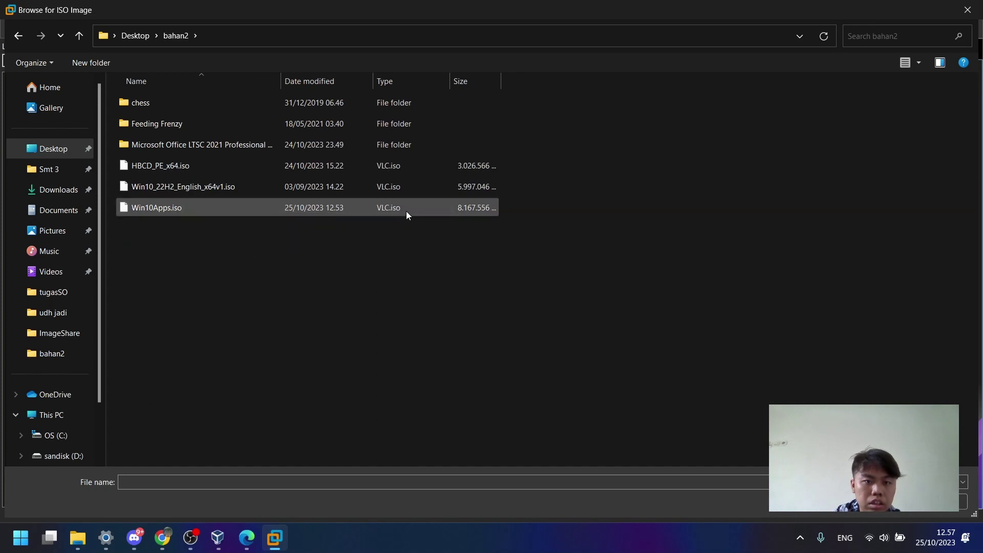
double_click(409, 211)
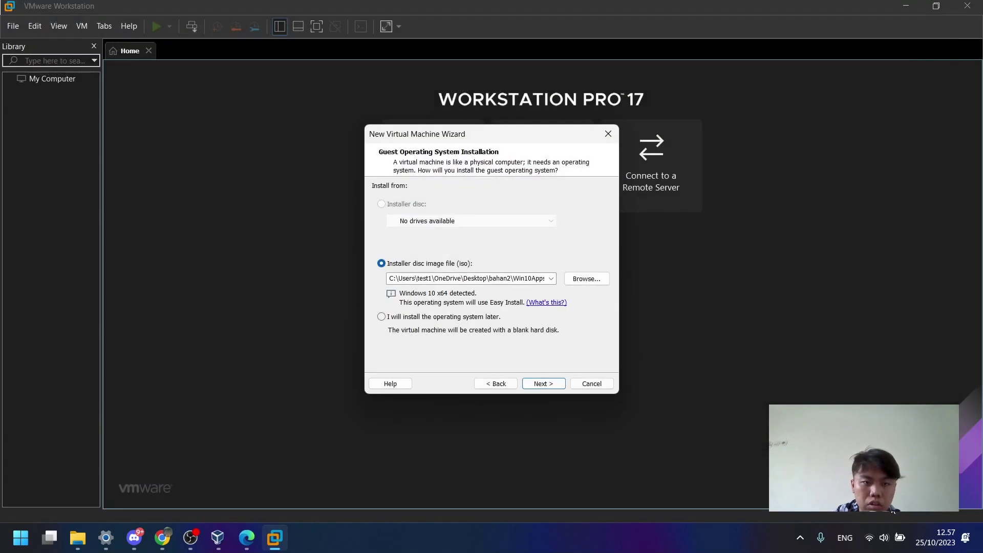
click(539, 388)
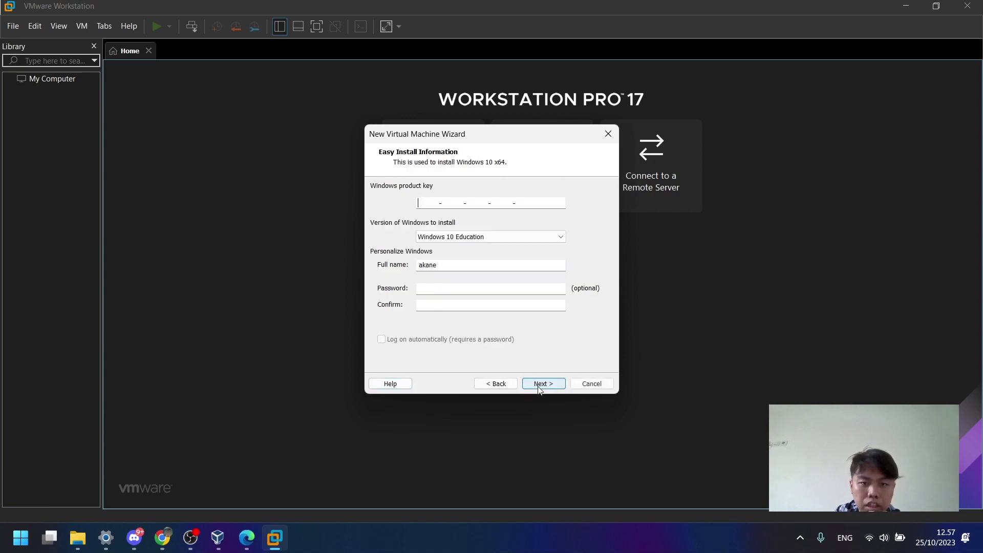
- Choose Windows 10 Home Single Language as the version to install and continue without a product key
click(472, 236)
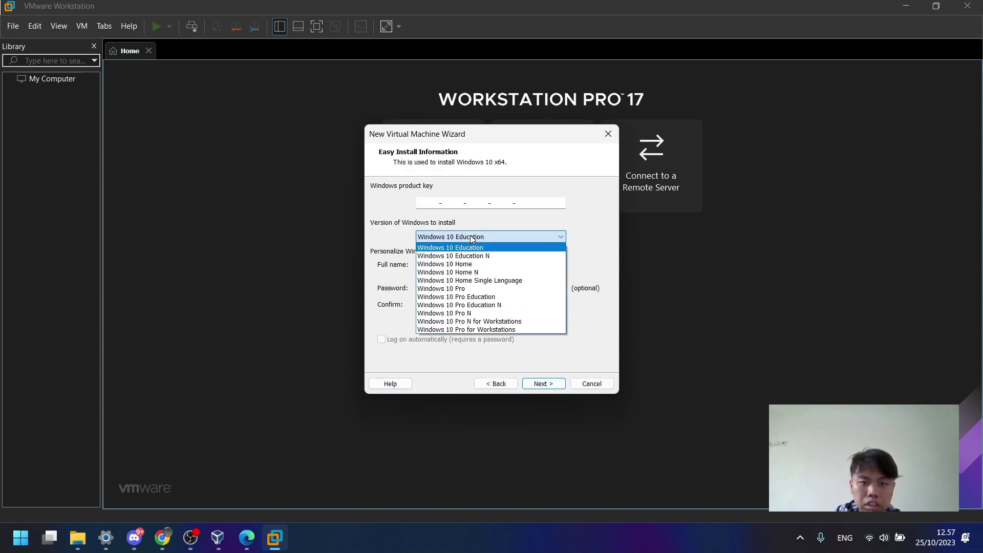
click(472, 276)
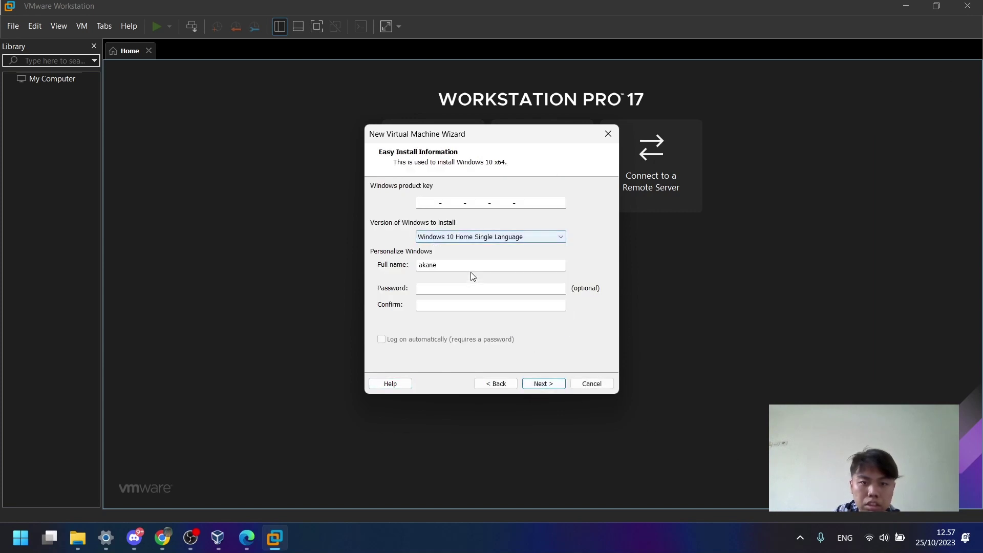
click(539, 387)
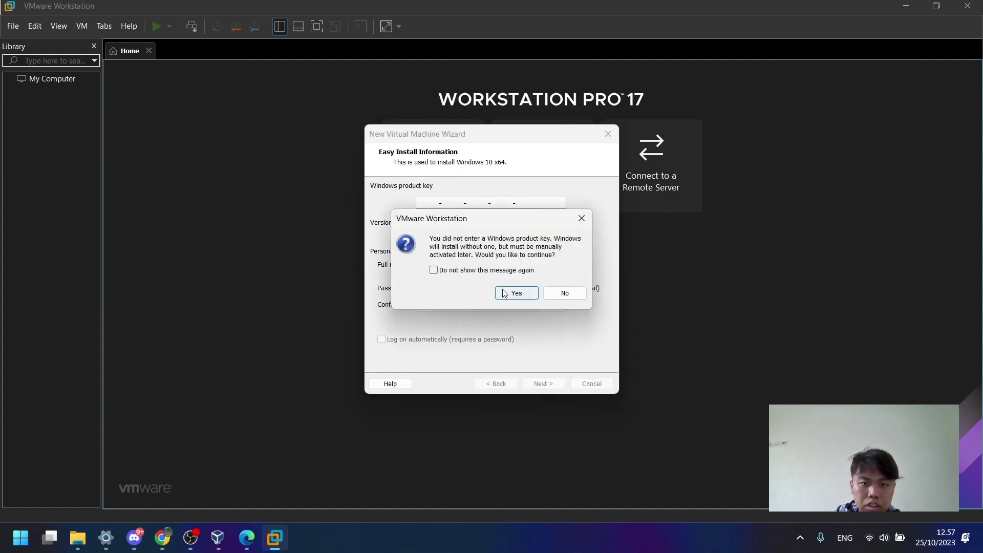
click(507, 290)
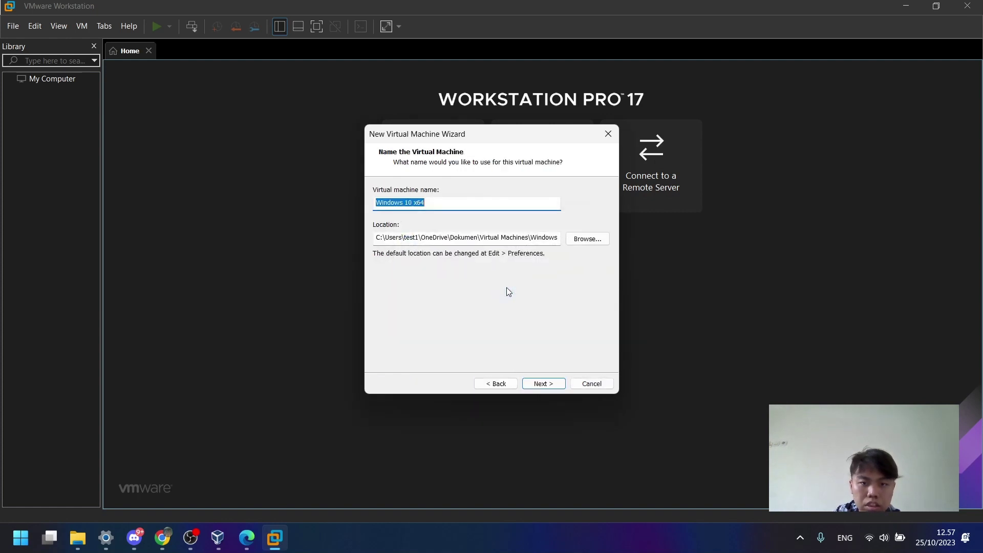
- Accept the default virtual machine name, location and UEFI firmware, and configure 2 processors with 4 cores each
click(541, 382)
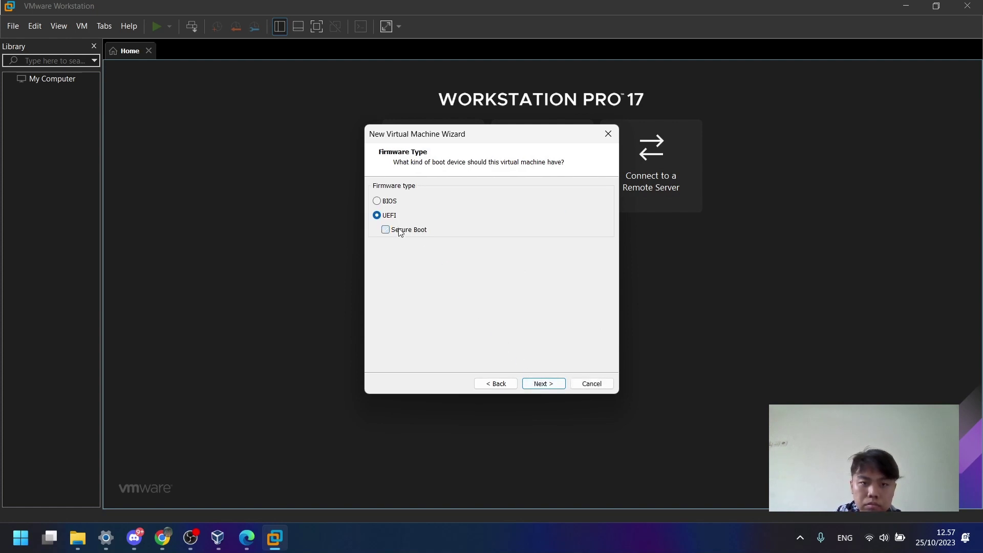
click(545, 383)
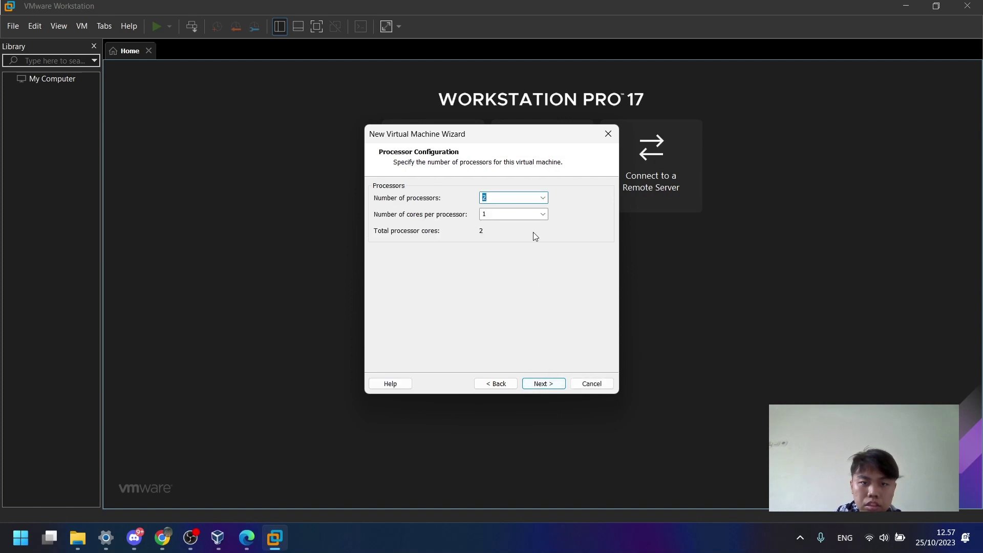
click(543, 214)
click(521, 251)
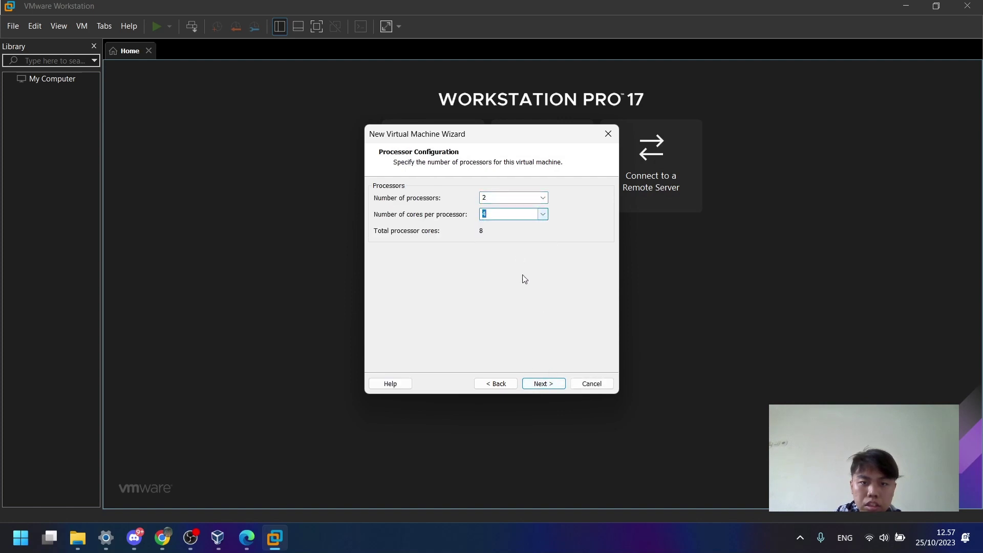
click(543, 385)
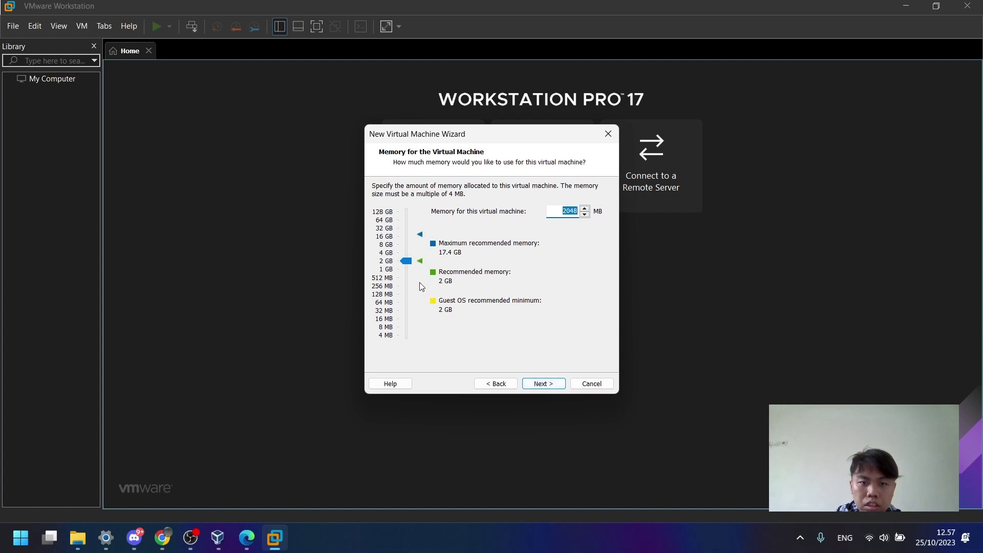
- Set the virtual machine memory to 4096 MB, and accept NAT networking and the default I/O controller
drag(406, 261, 408, 251)
click(546, 384)
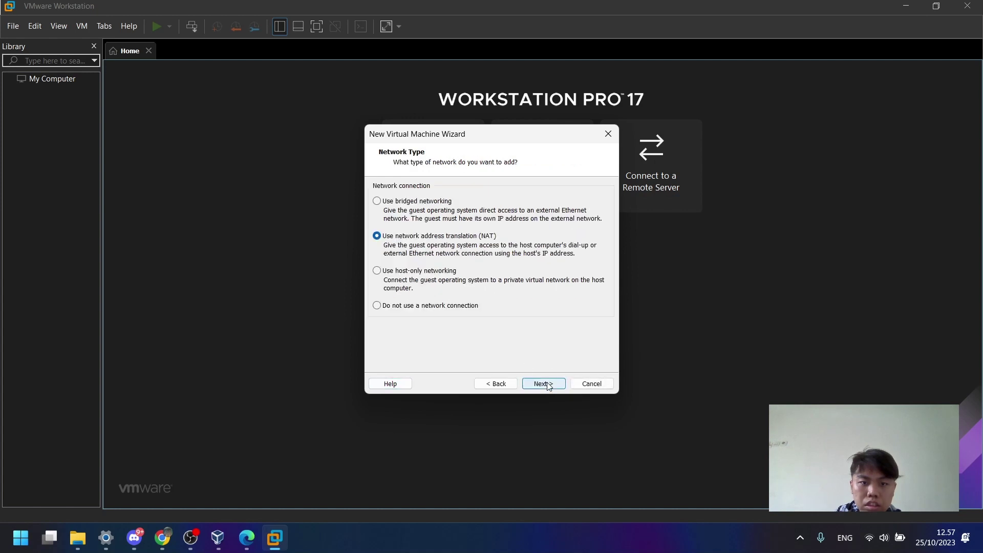
click(547, 385)
click(547, 385)
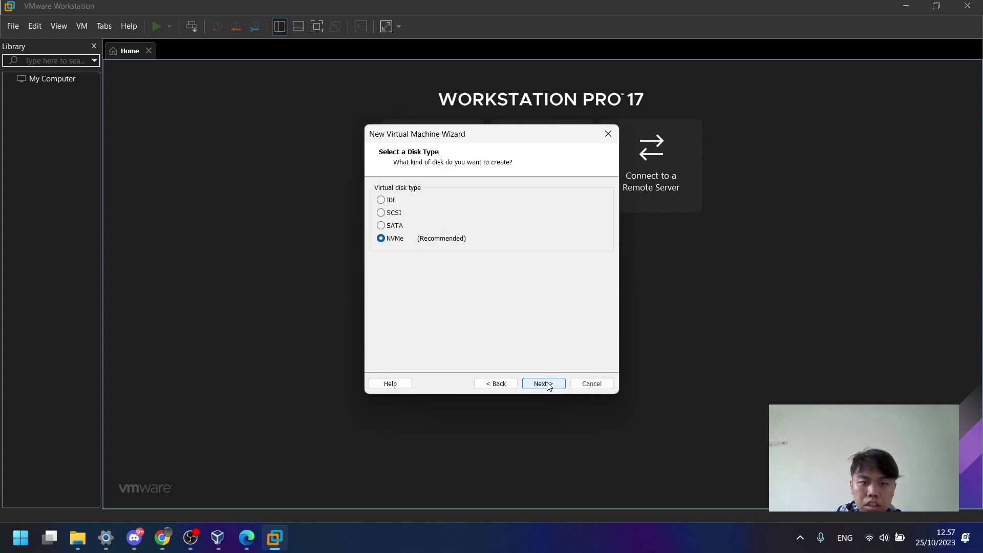
- Create the virtual machine with a new 60 GB NVMe virtual disk split into multiple files, powering it on after creation
click(547, 384)
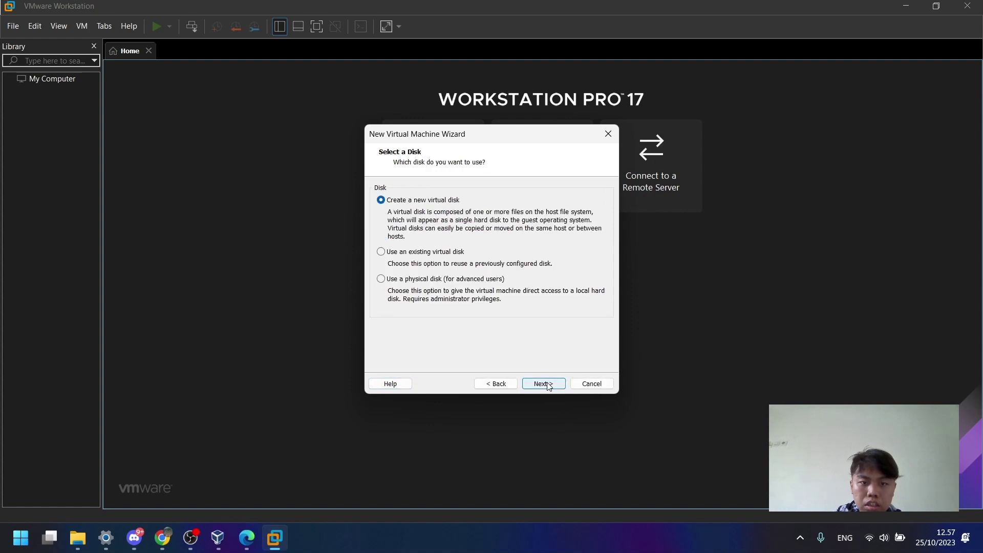
click(547, 385)
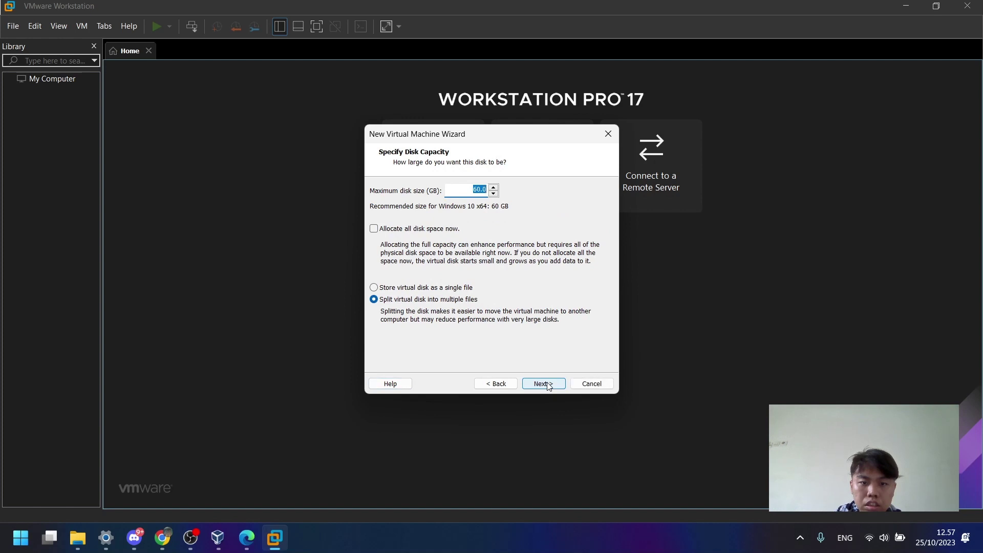
click(547, 385)
click(547, 386)
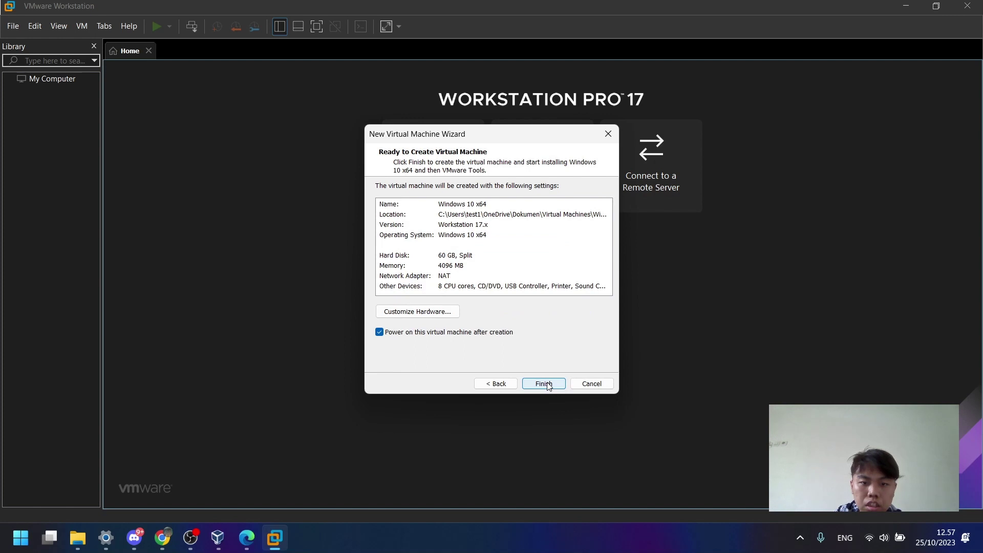
click(547, 385)
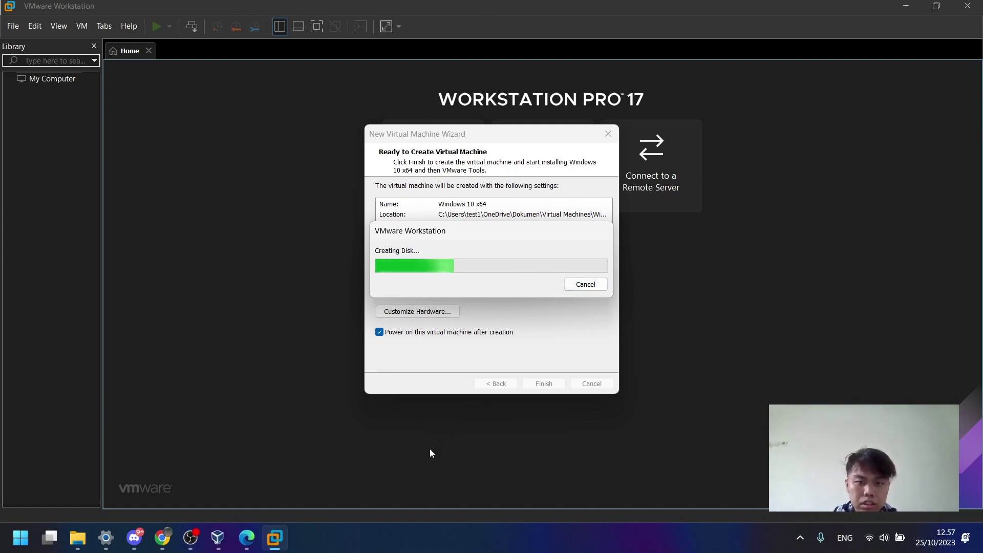
- Switch to Oracle VM VirtualBox Manager and quit it while the VMware disk is being created
click(217, 537)
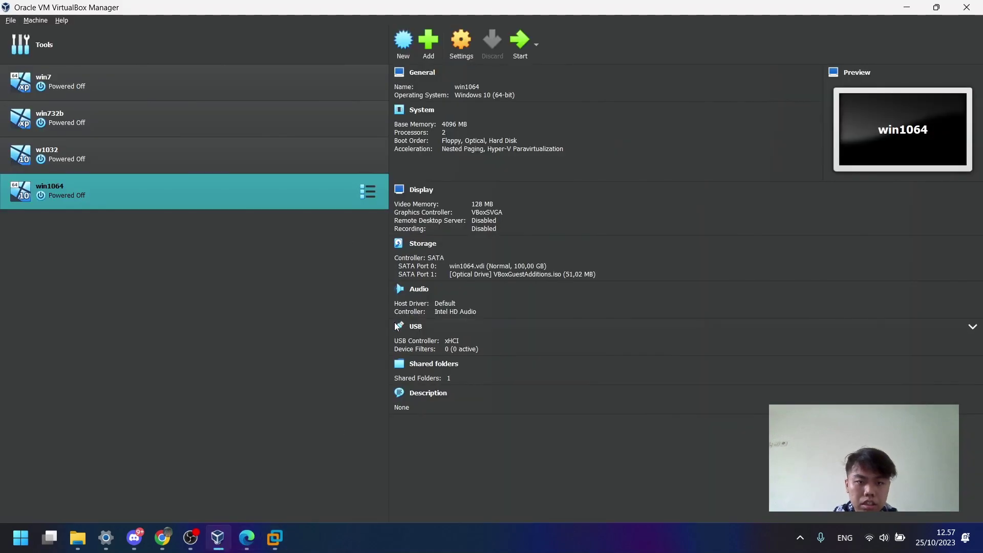
click(11, 20)
click(55, 110)
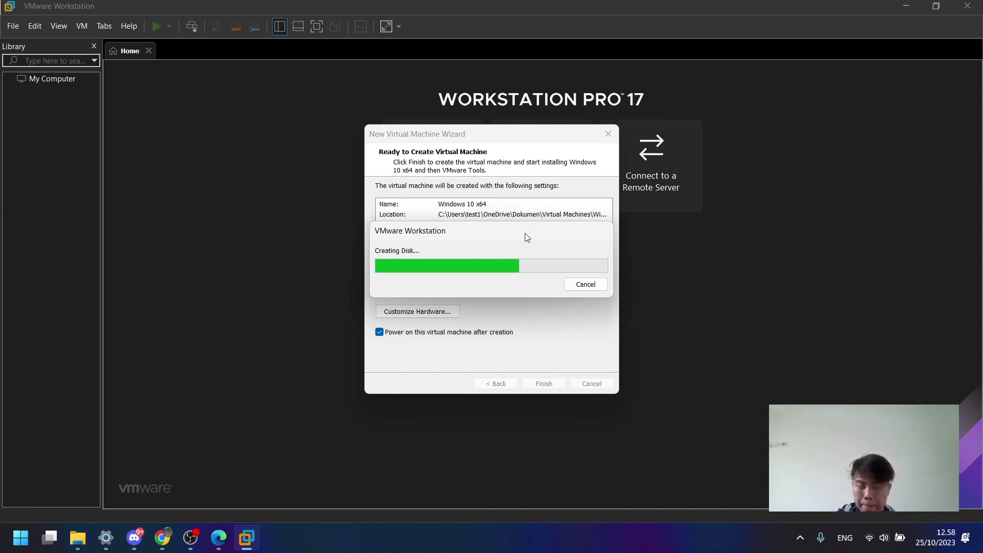
click(324, 542)
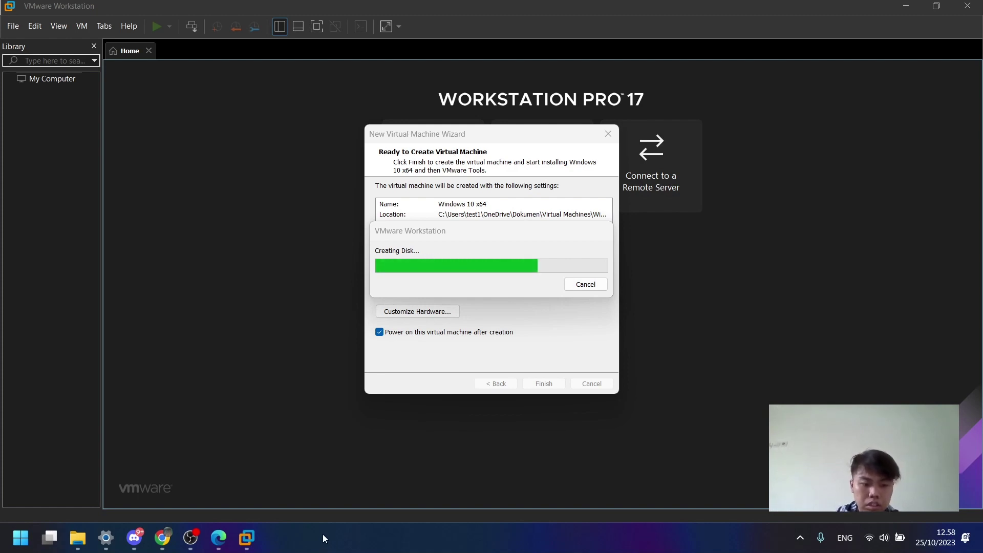
click(434, 338)
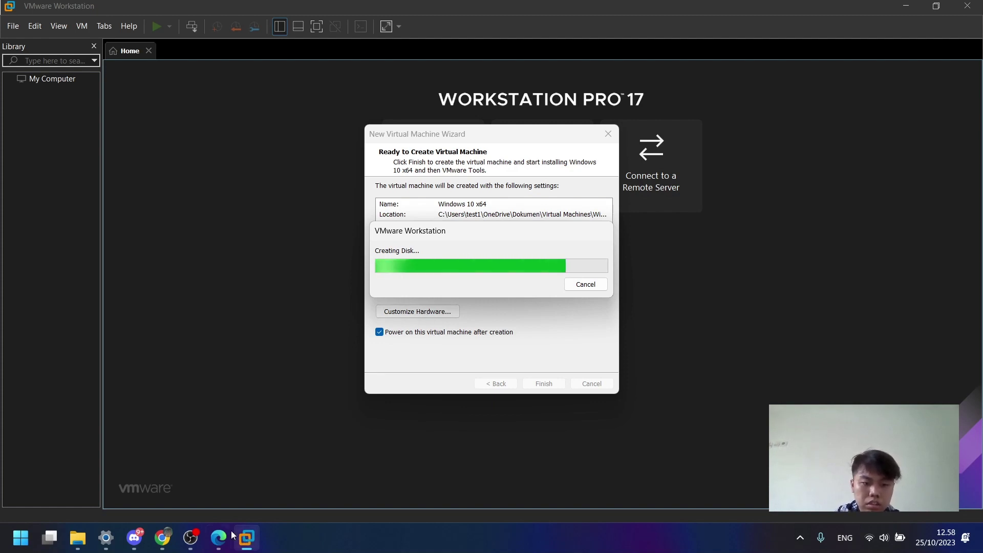
mouse_move(224, 535)
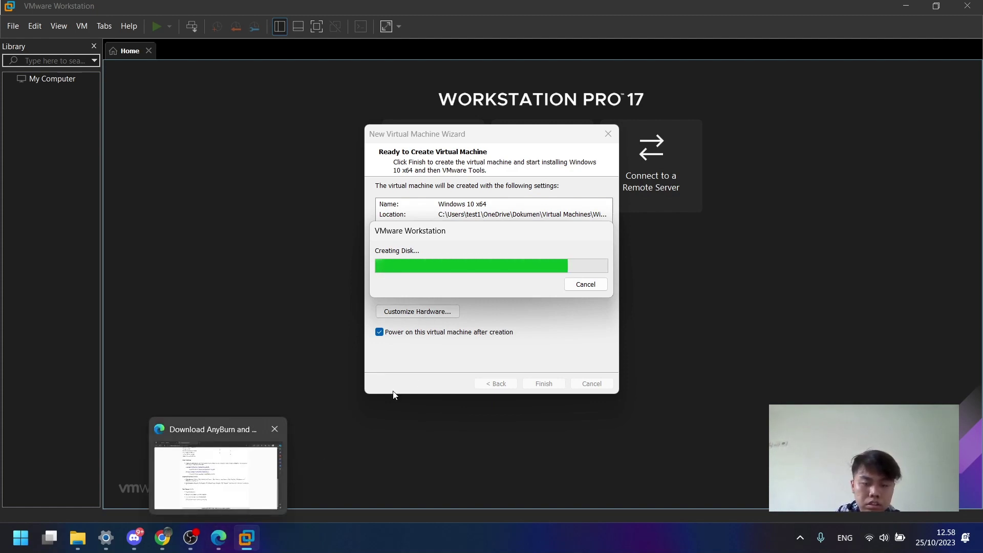
click(430, 366)
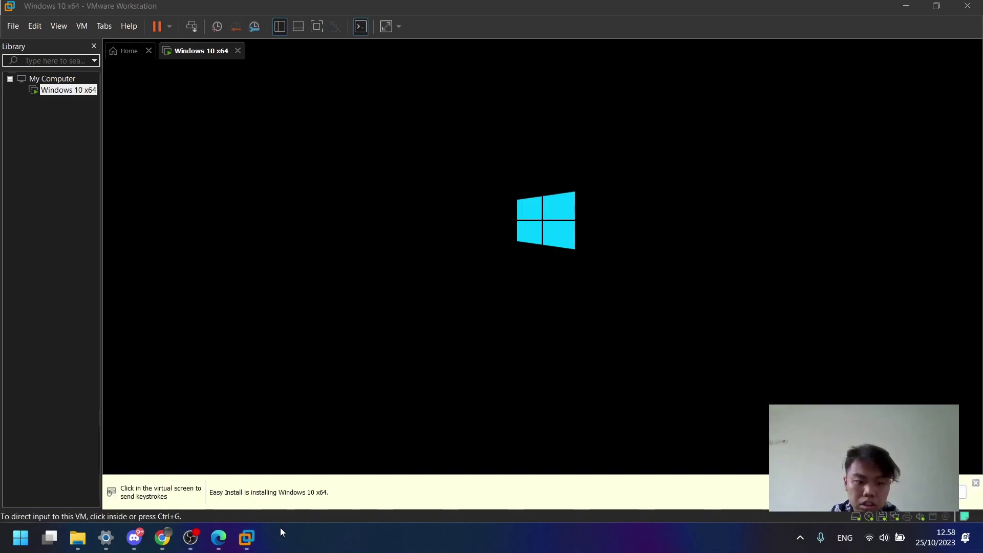
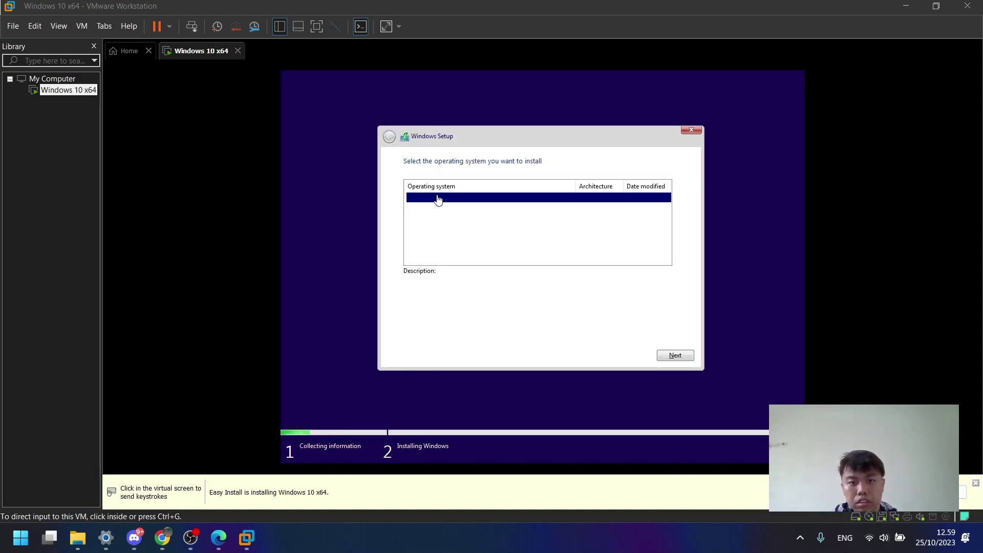
- Try to install the listed operating system image in Windows Setup, dismiss the error and release the mouse from the virtual machine
click(493, 202)
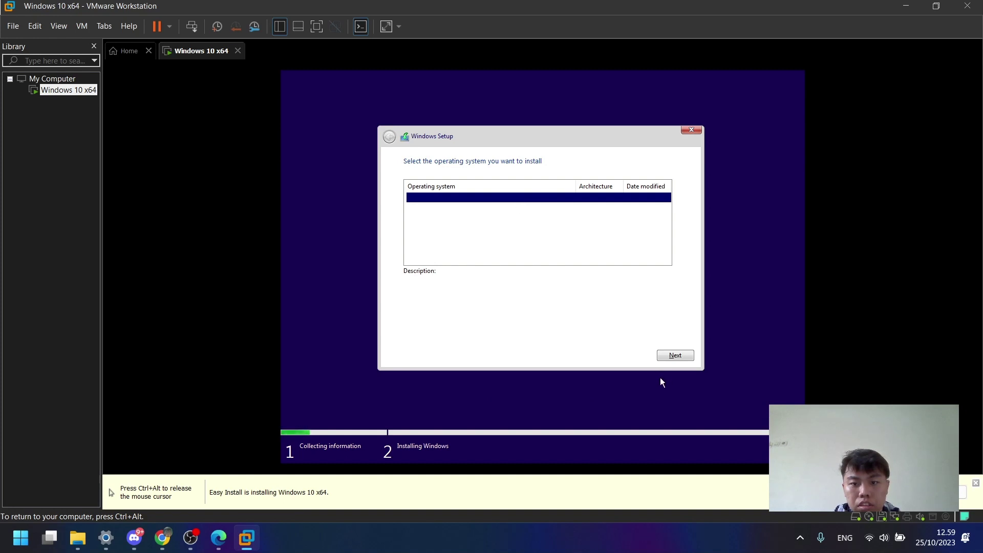
click(683, 355)
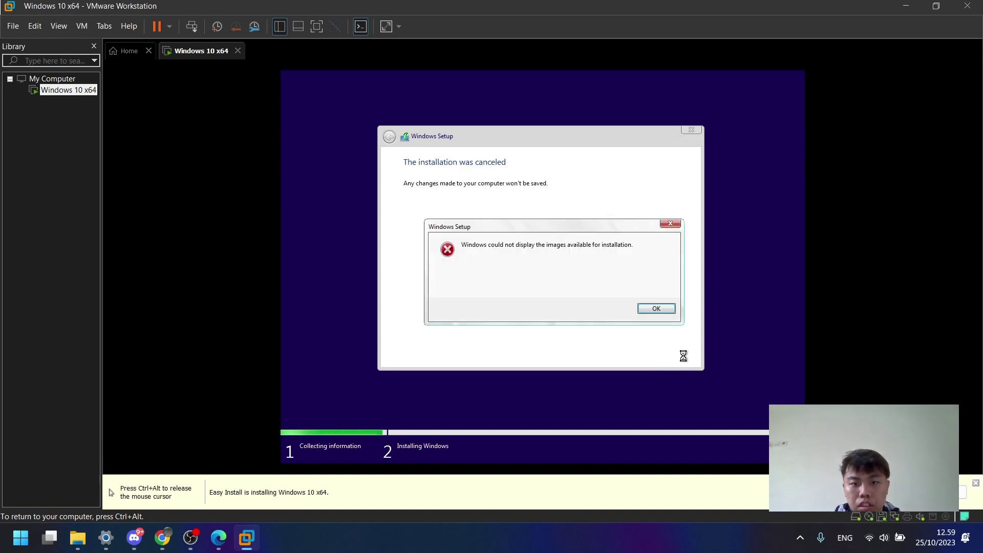
click(656, 309)
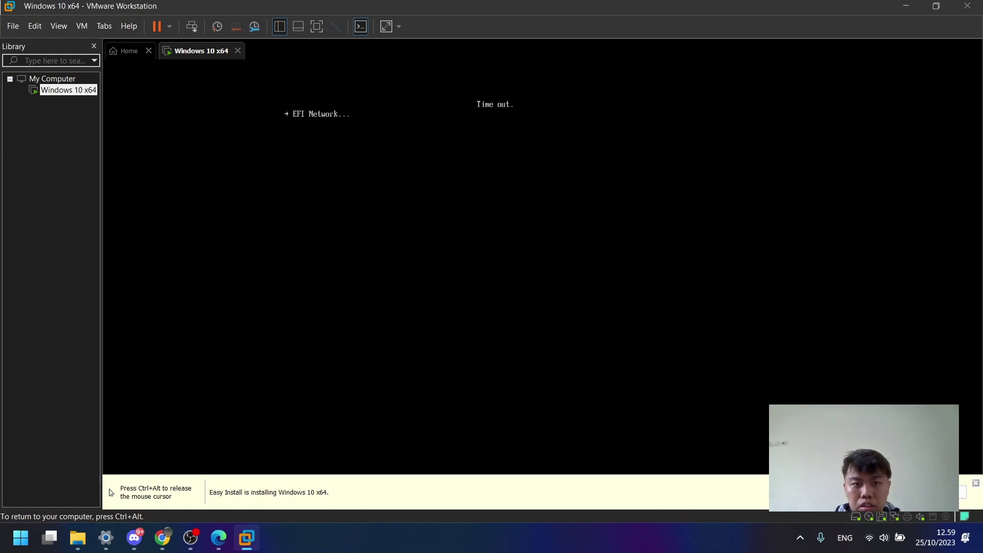
key(ctrl+alt)
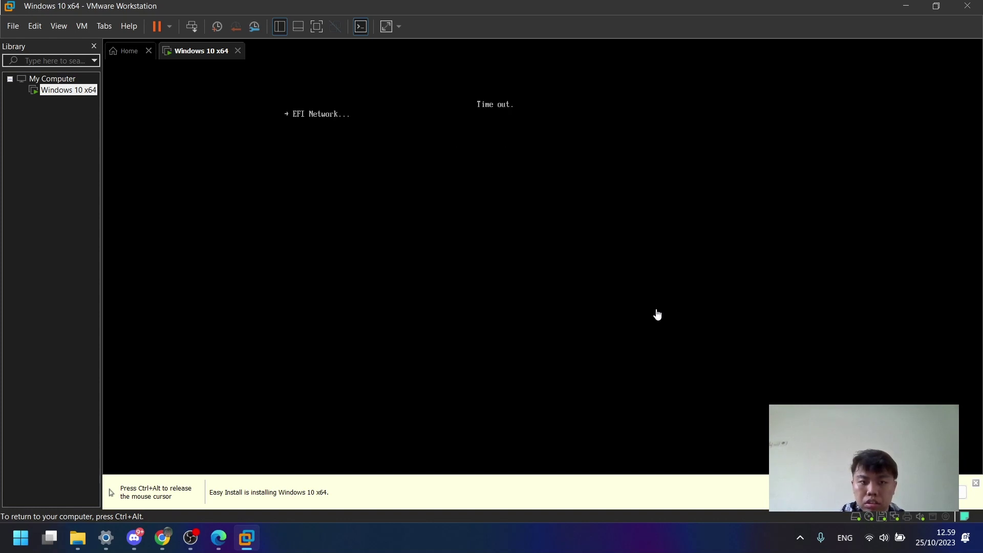
click(290, 548)
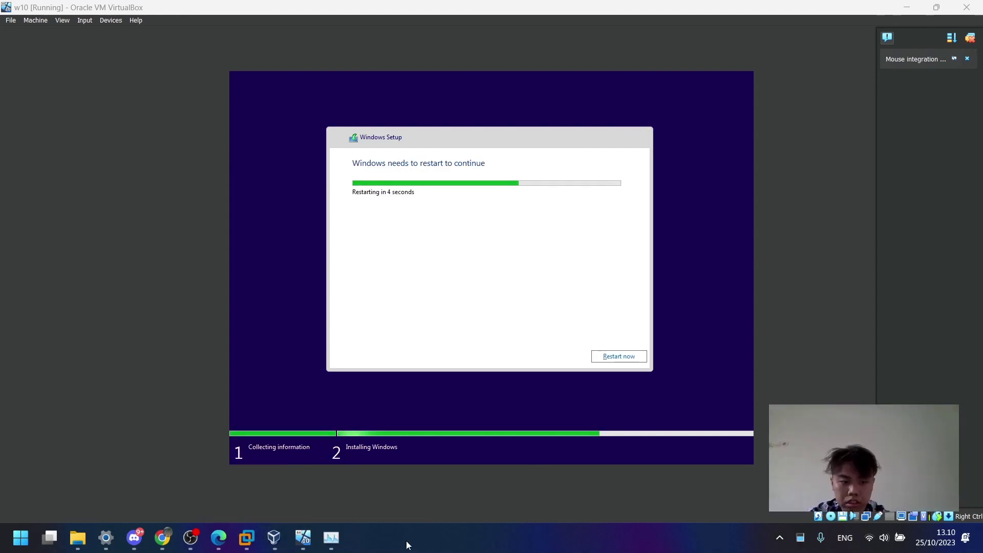
- Restart the VirtualBox virtual machine from Windows Setup to continue the Windows installation
click(604, 356)
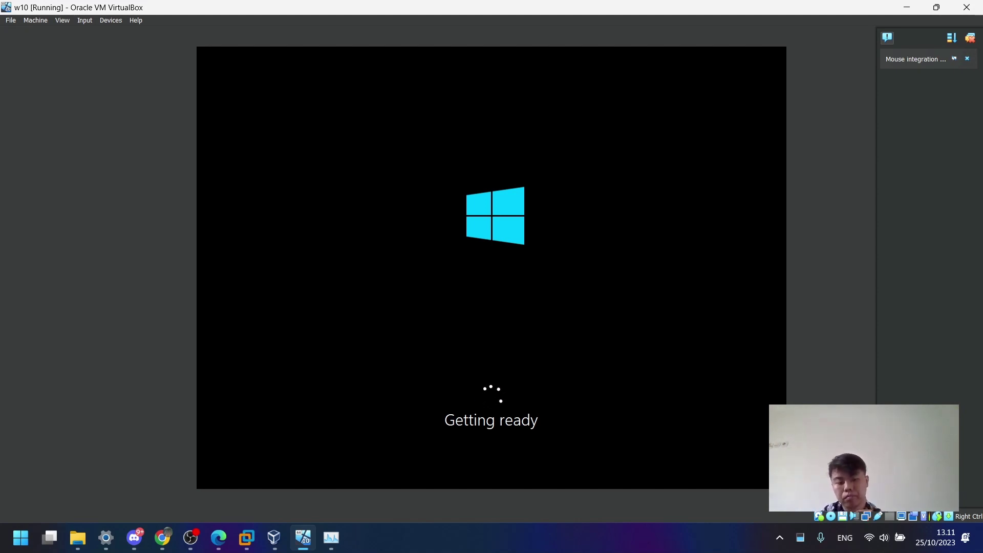
click(431, 542)
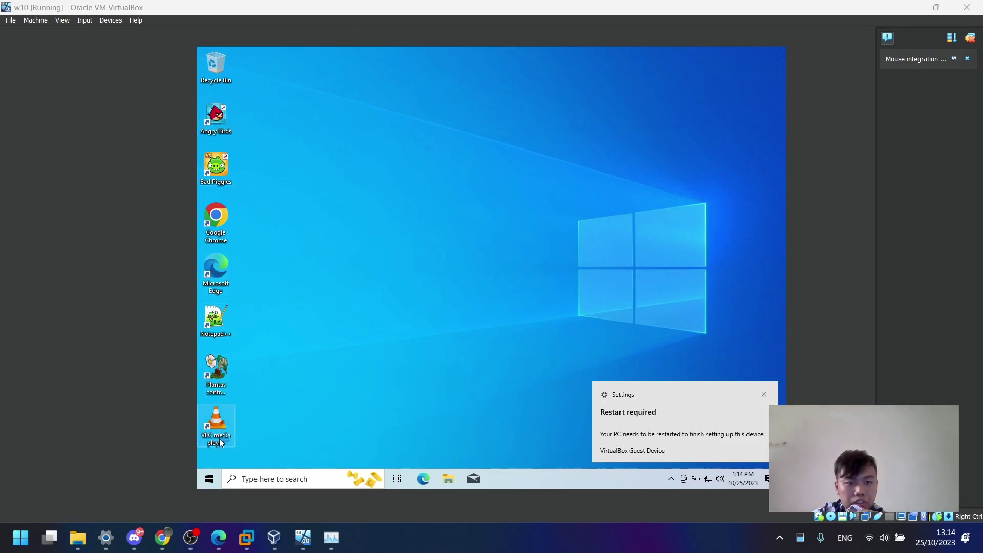
- Examine the Start menu's app list in the freshly installed Windows for the preinstalled applications
click(208, 479)
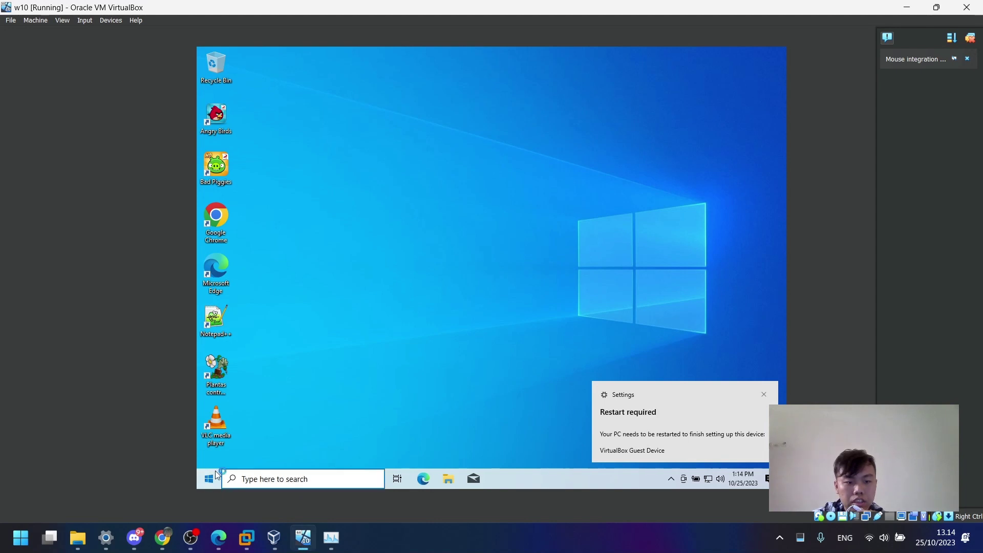
scroll(303, 340, down, 2)
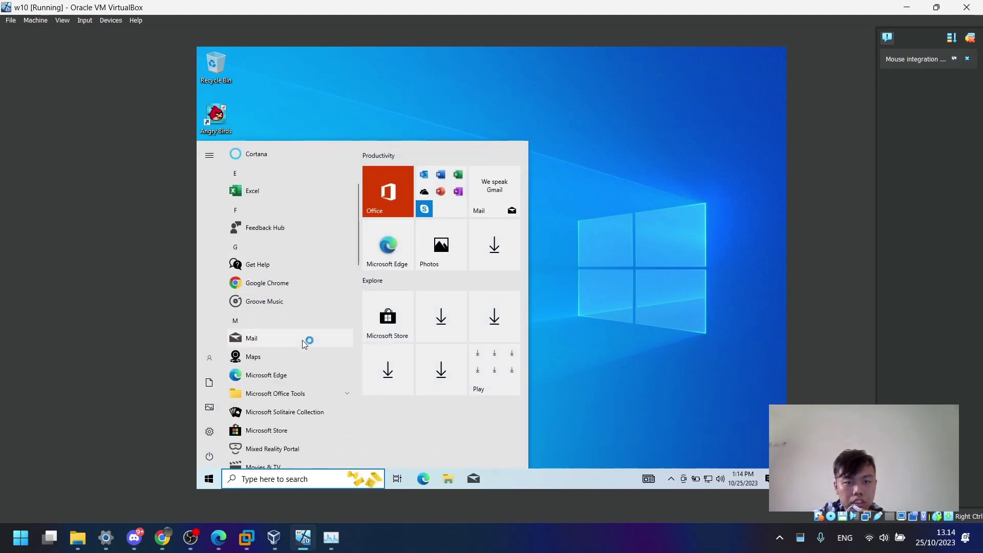
scroll(302, 340, up, 2)
scroll(285, 359, down, 2)
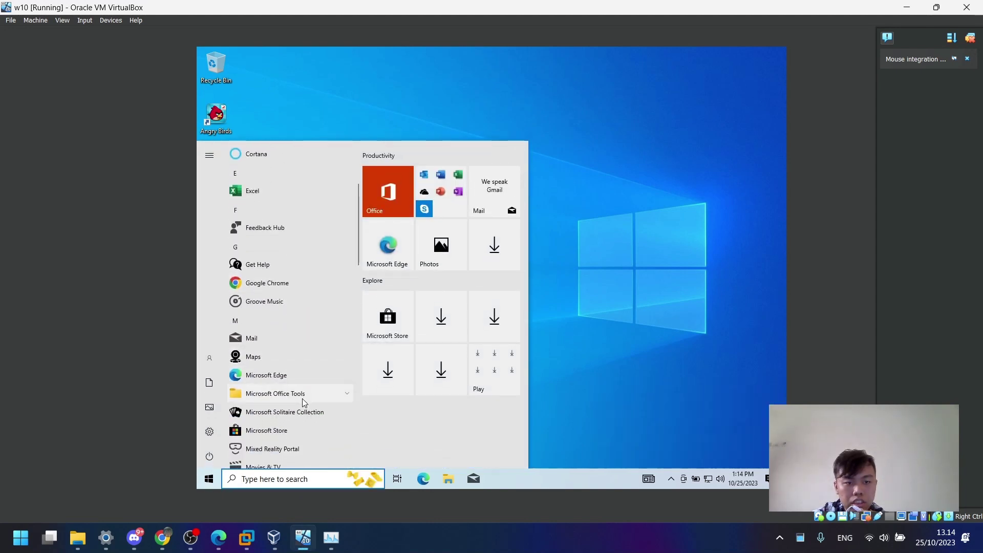
scroll(307, 375, up, 3)
scroll(304, 358, down, 1)
scroll(302, 336, down, 5)
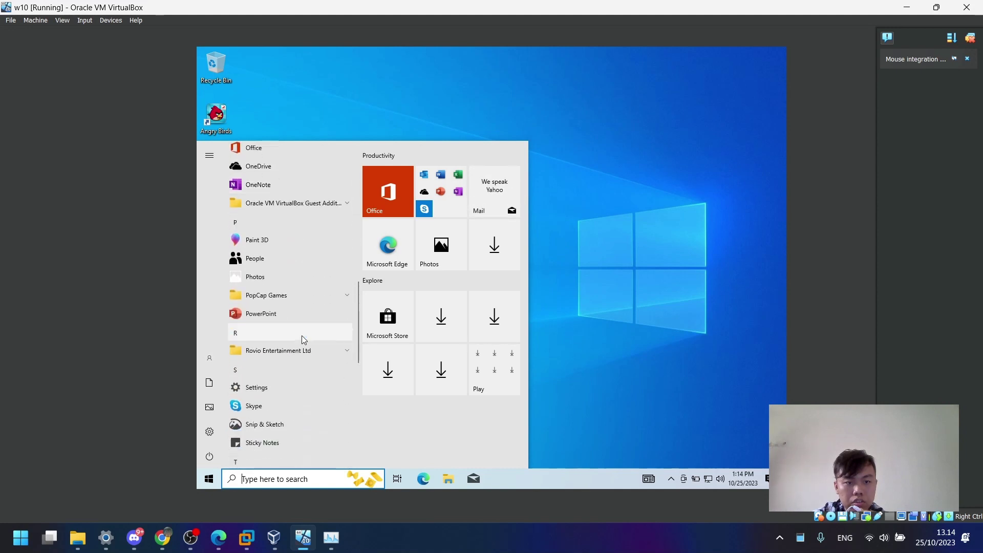
scroll(300, 307, up, 4)
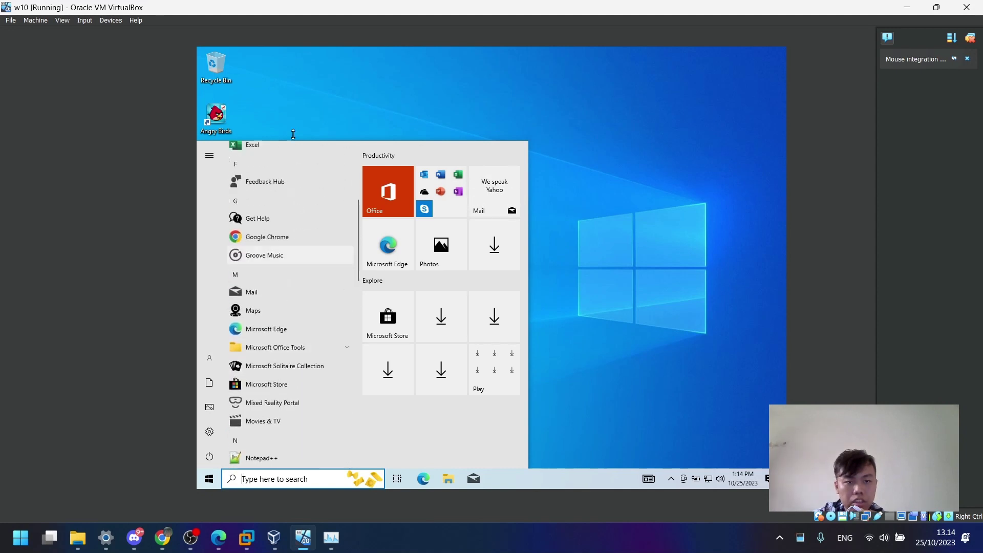
click(222, 139)
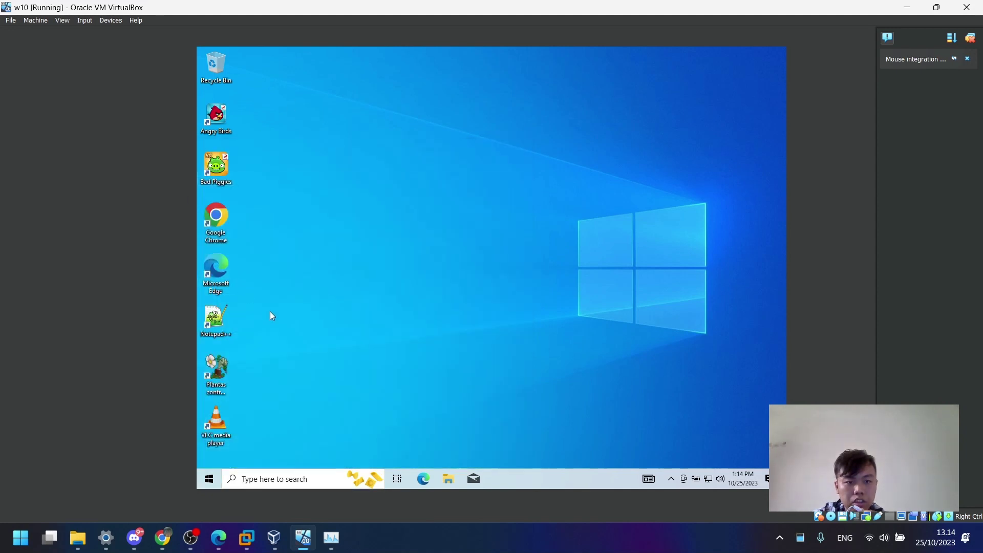
click(199, 487)
scroll(330, 338, down, 5)
- Inspect the Program Files (x86) and Program Files folders on Local Disk (C:) for the installed applications
click(446, 474)
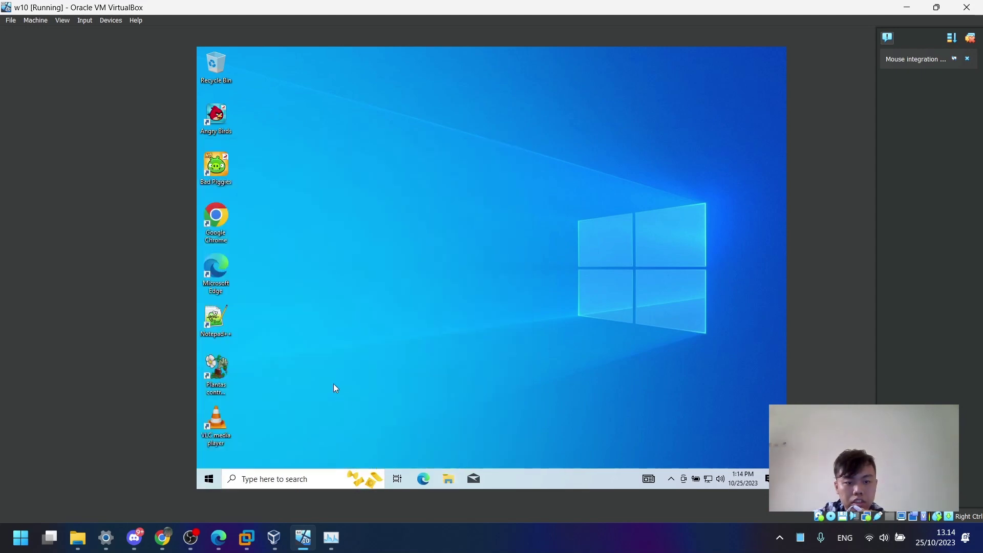
click(331, 280)
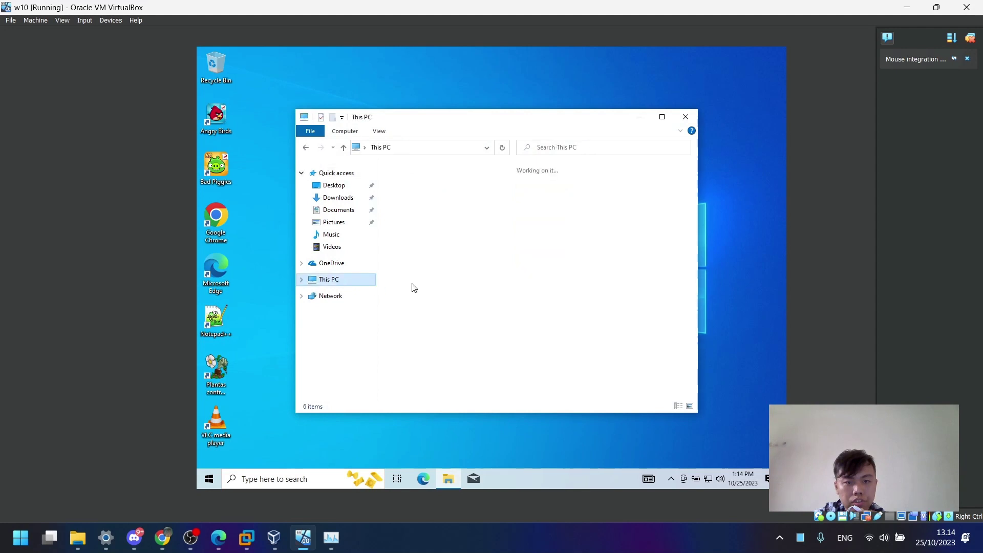
double_click(553, 315)
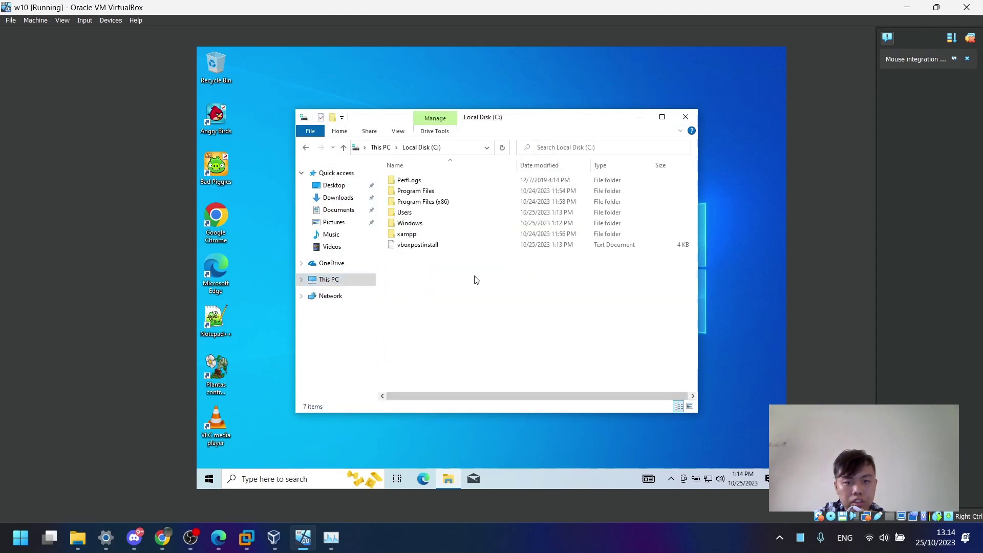
double_click(434, 203)
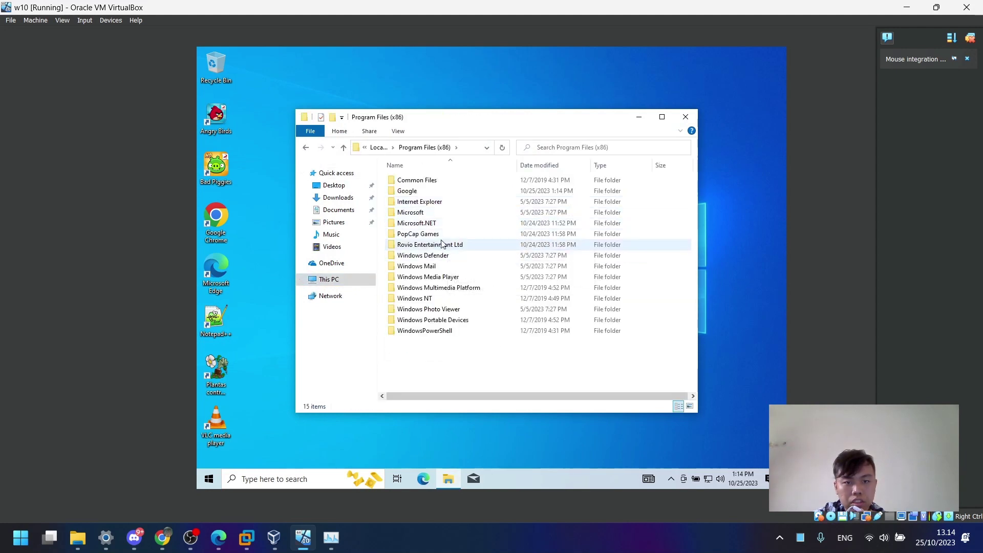
key(alt+Left)
double_click(429, 191)
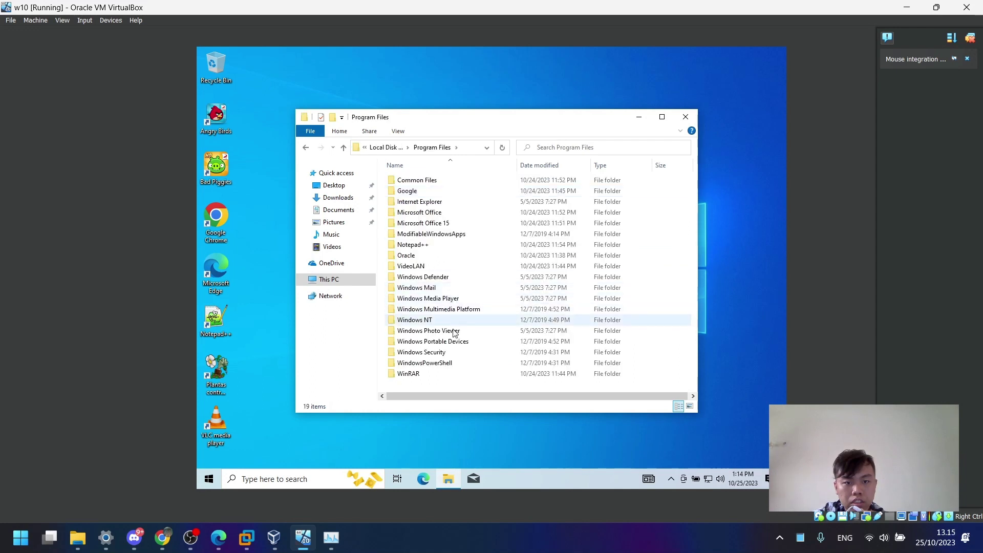
key(alt+Left)
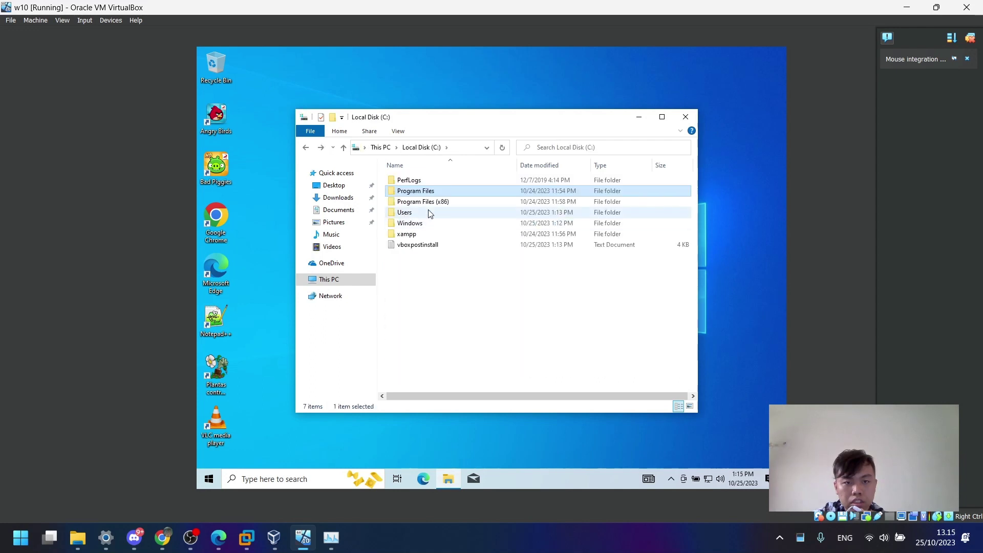
- Open the user's profile folder under Users on drive C: and show hidden items
double_click(429, 212)
double_click(441, 181)
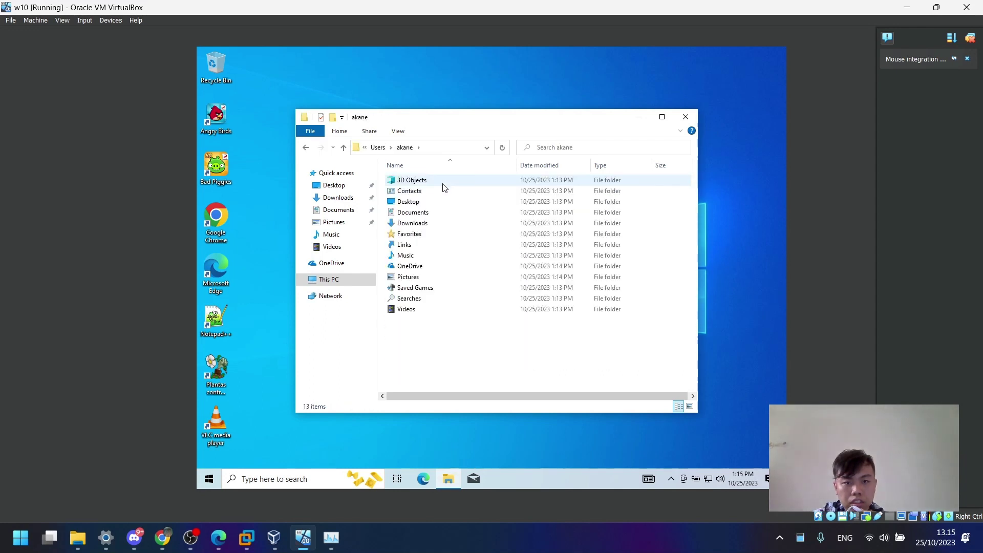
click(398, 134)
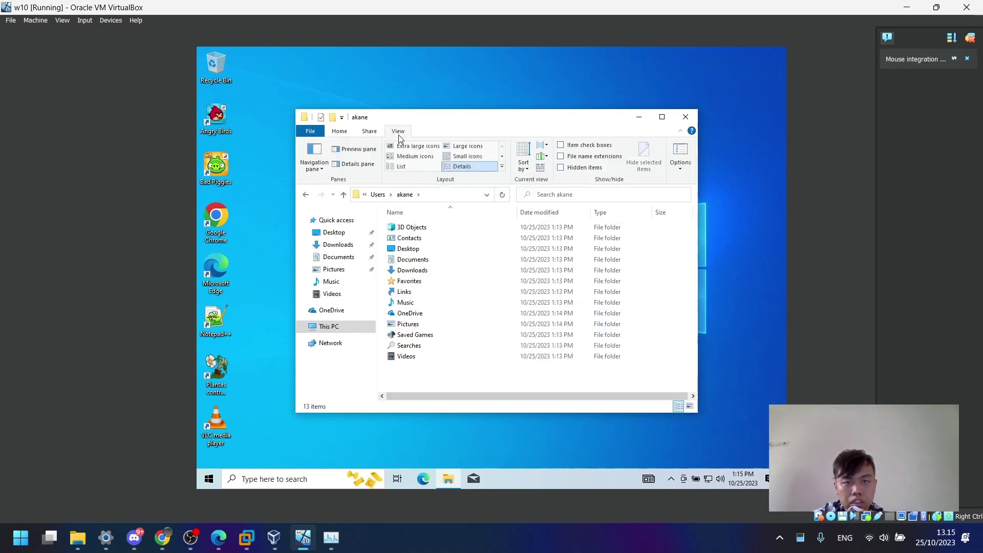
click(584, 168)
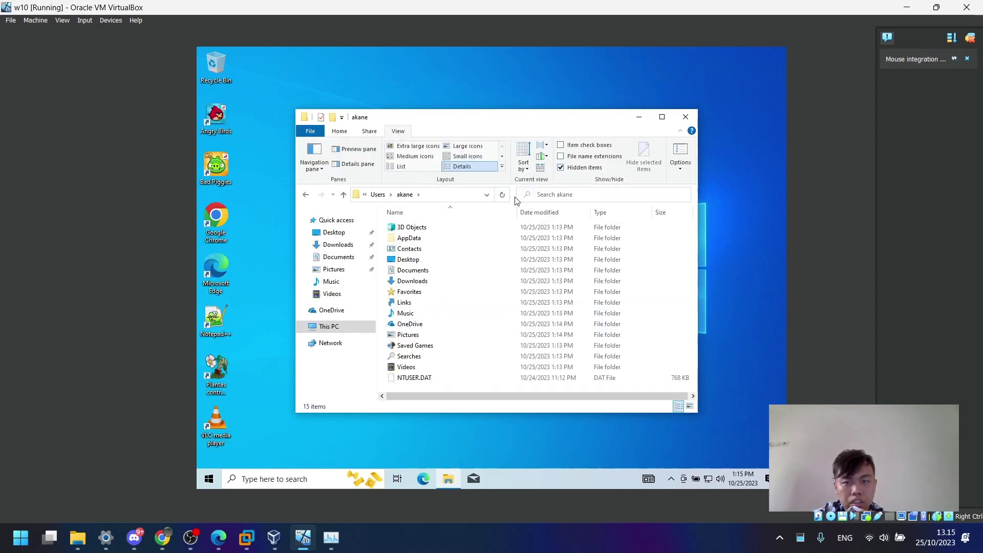
- Inspect the Local, Roaming and LocalLow folders inside the profile's AppData folder
double_click(452, 238)
double_click(451, 226)
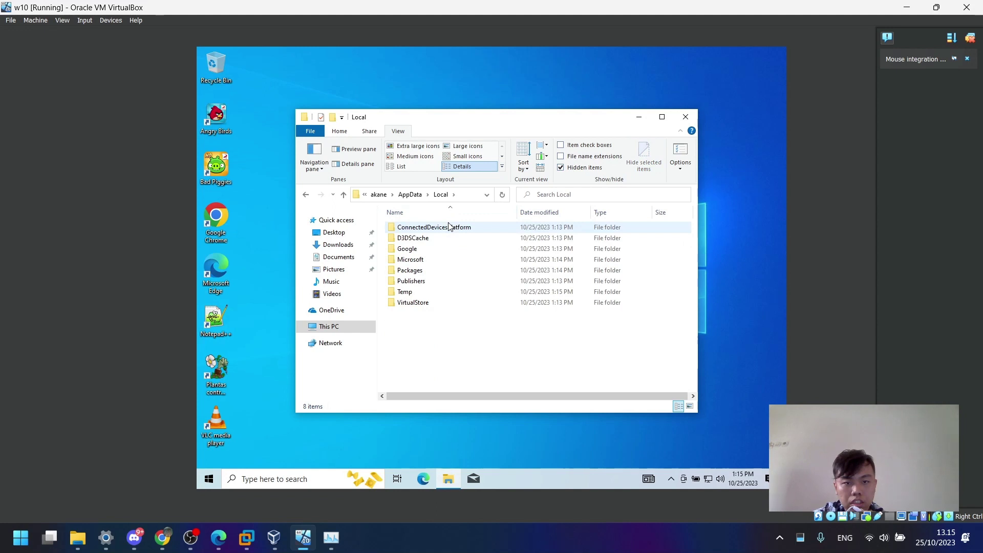
key(alt+Left)
click(426, 251)
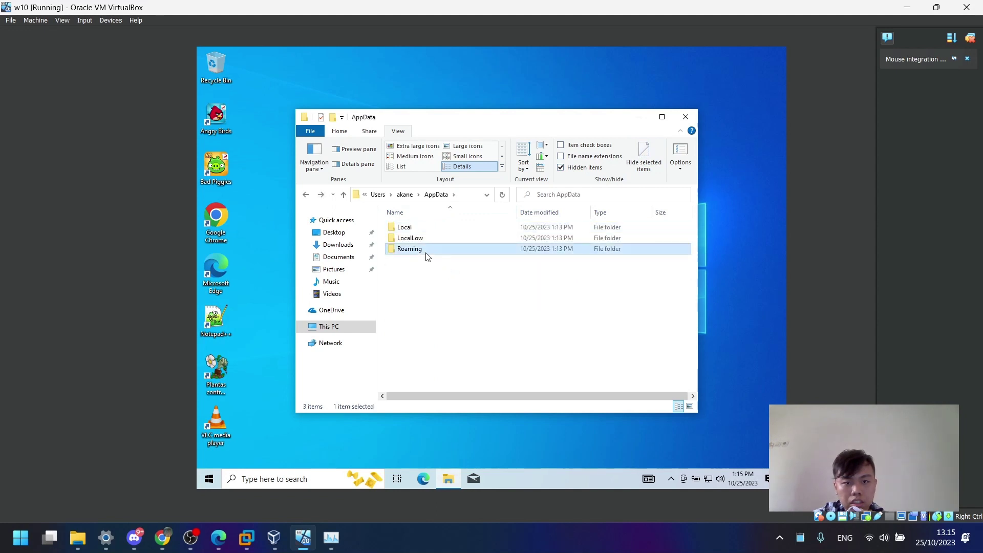
double_click(426, 250)
key(alt+Left)
double_click(417, 238)
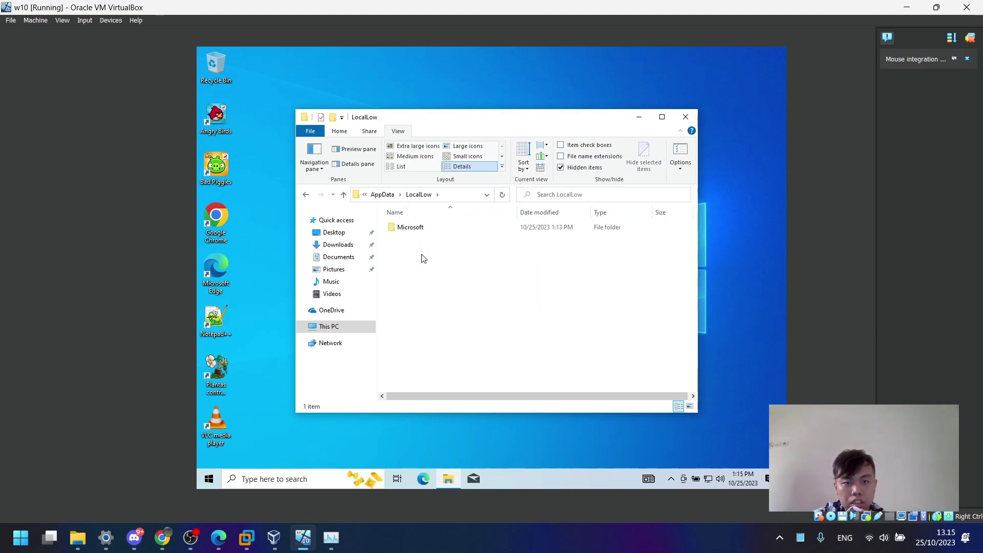
key(alt+Left)
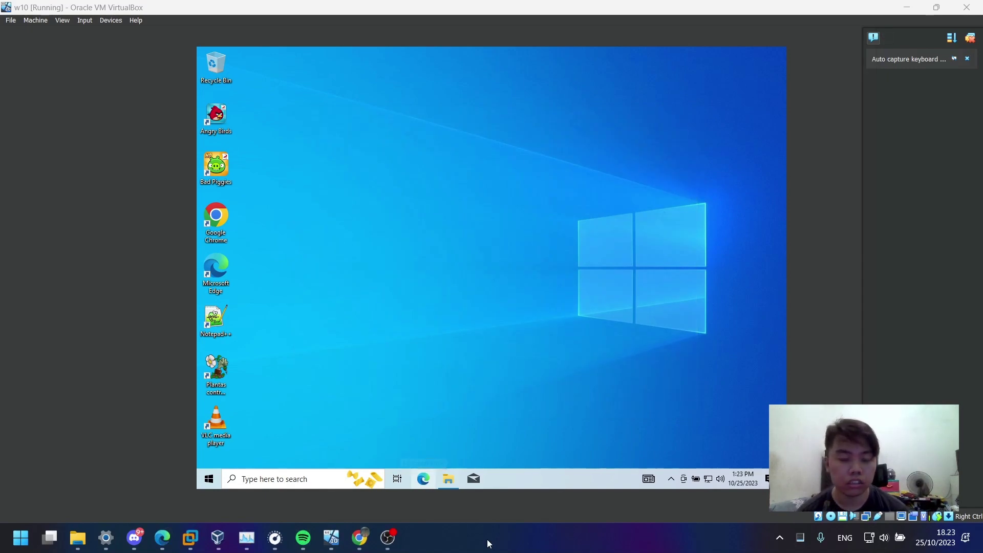
- Switch to Chrome to check the assignment's list of required applications, and return to the w10 virtual machine
click(460, 280)
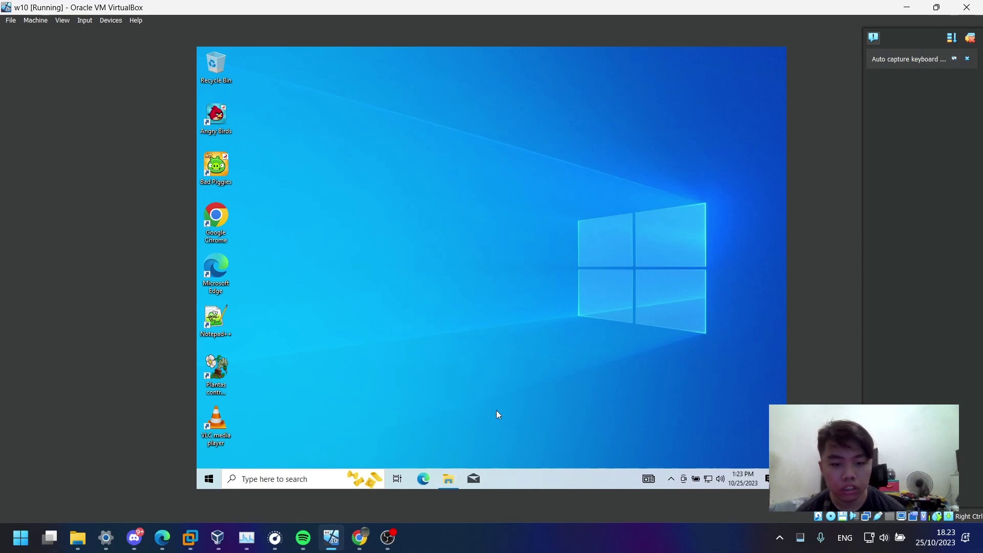
mouse_move(451, 477)
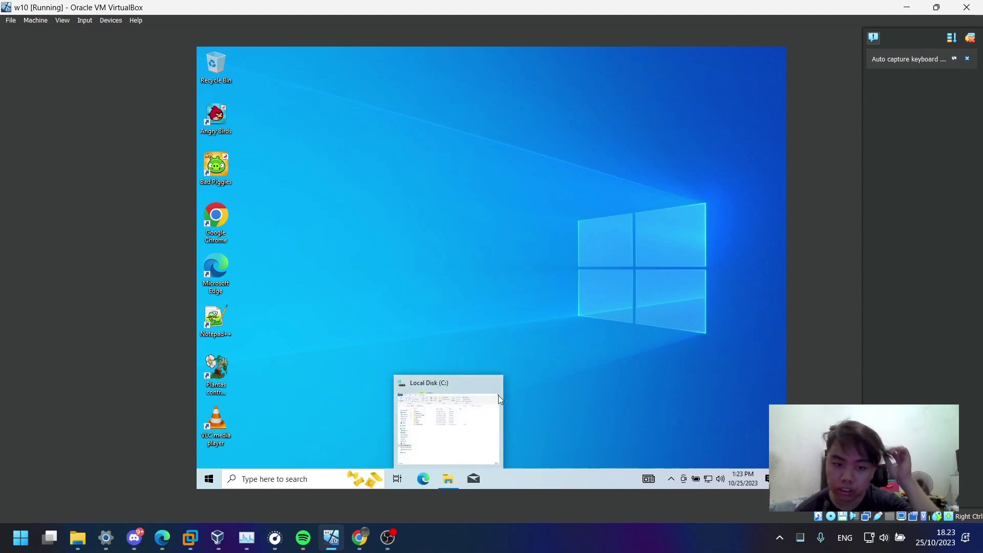
mouse_move(495, 392)
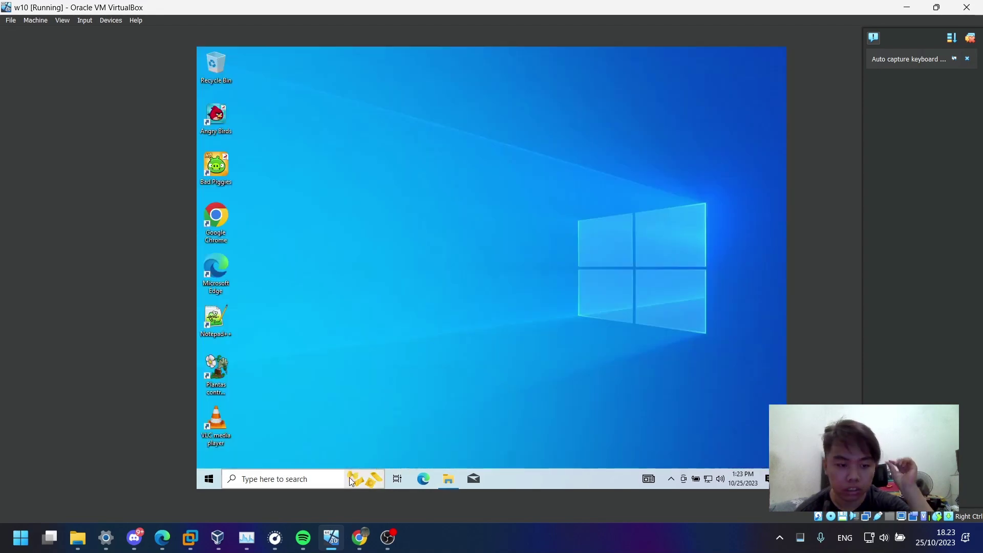
click(353, 479)
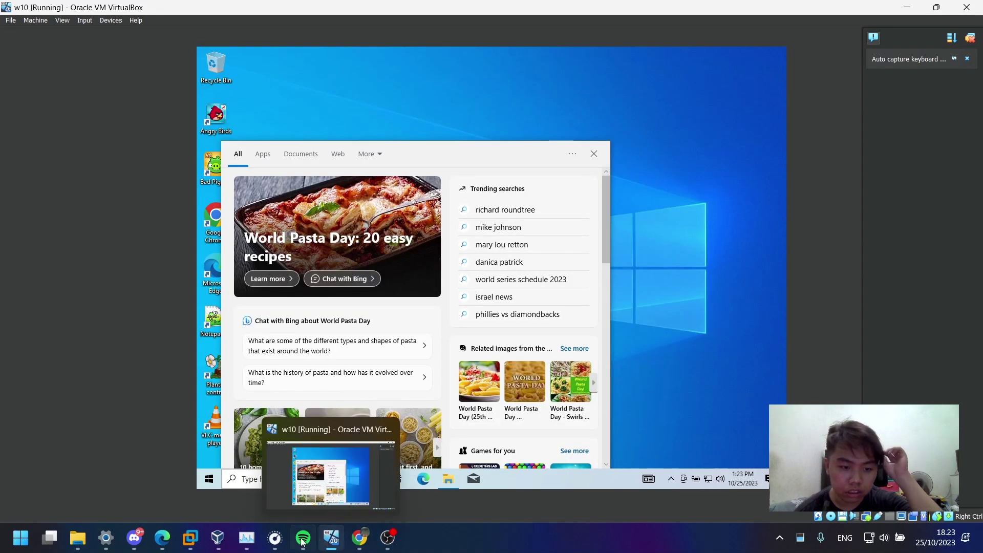
click(362, 539)
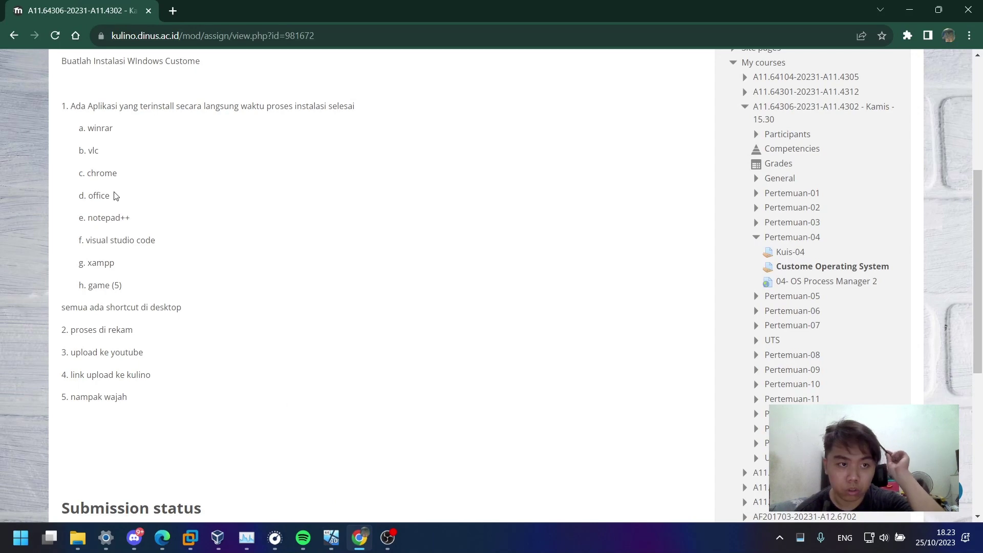
click(336, 539)
click(427, 445)
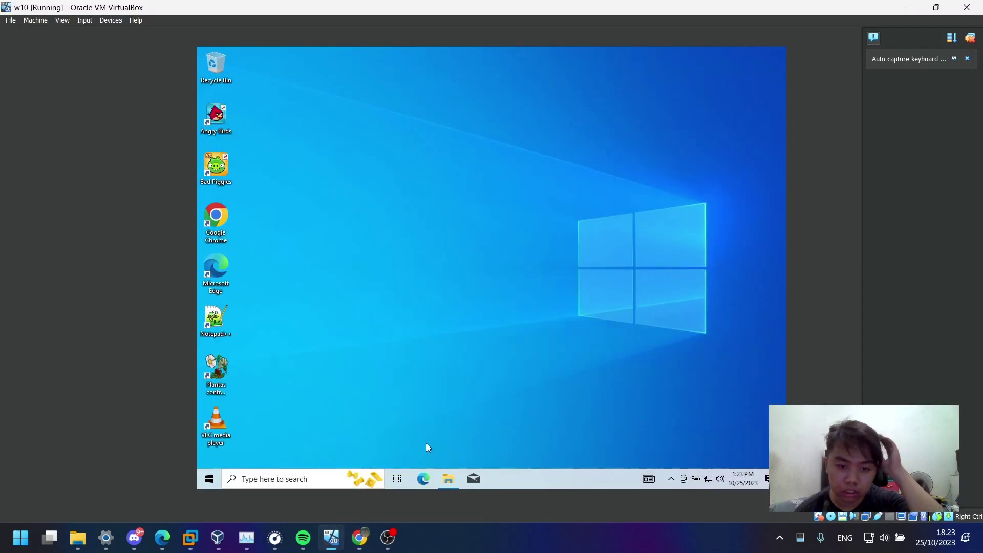
- Create a desktop shortcut for the WinRAR application from C:\Program Files\WinRAR, and minimize the File Explorer window
click(443, 478)
double_click(373, 173)
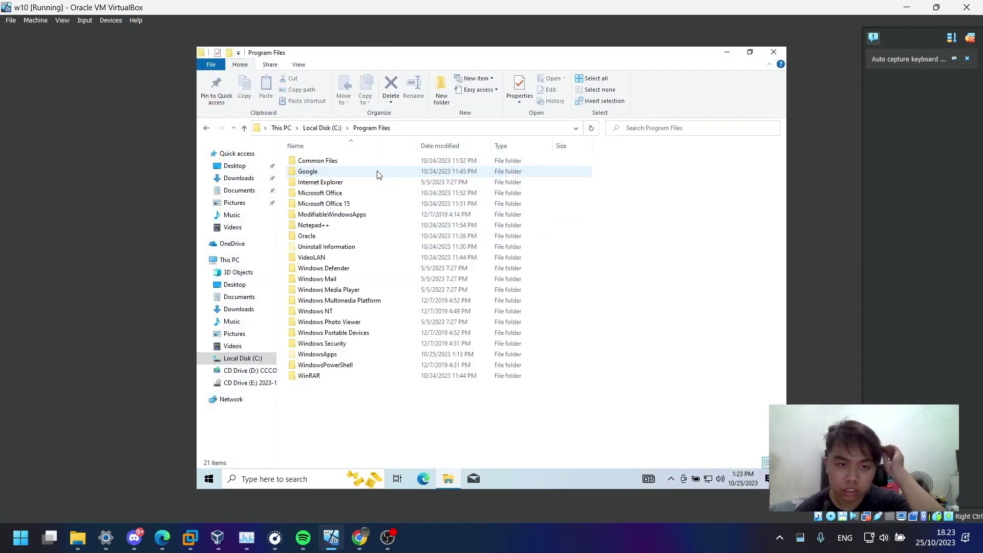
double_click(389, 376)
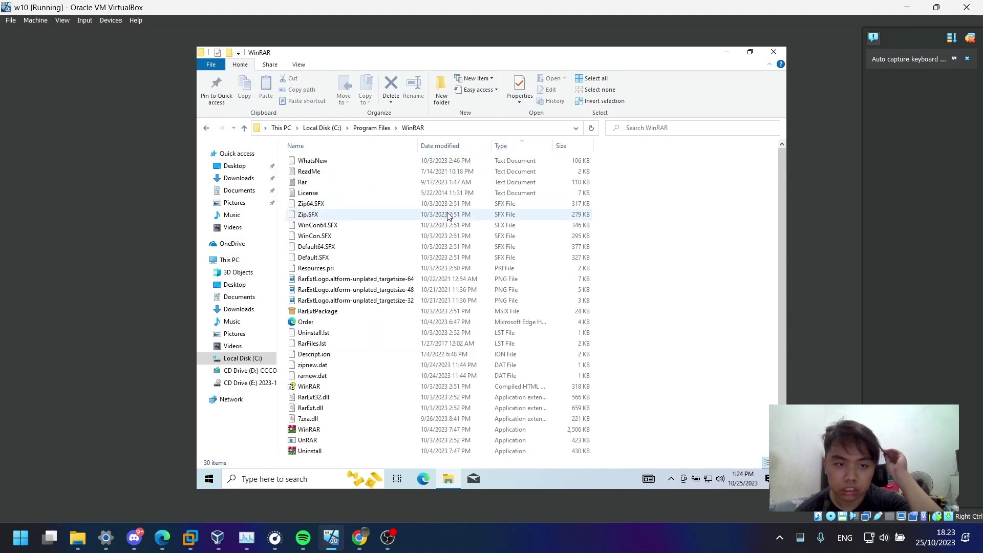
right_click(367, 425)
mouse_move(461, 338)
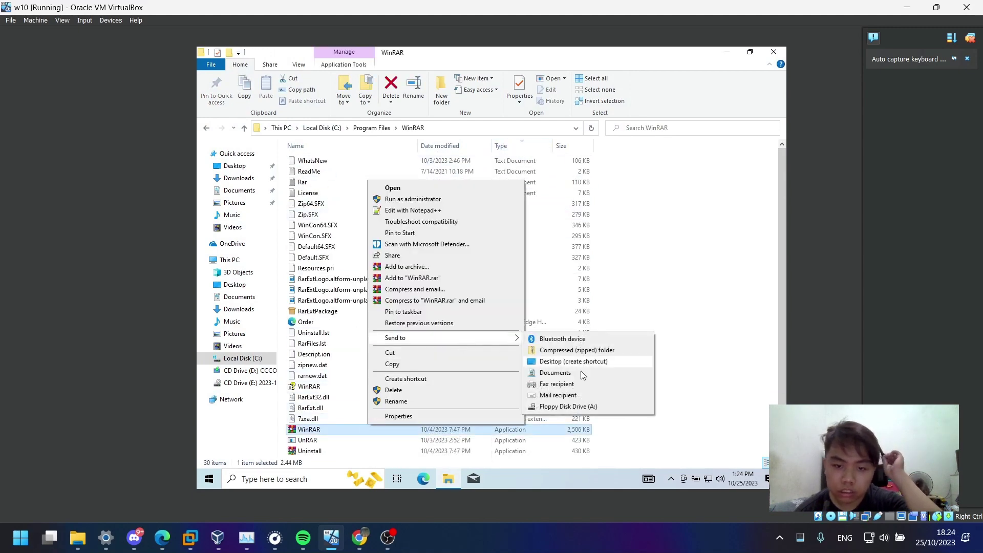
click(597, 366)
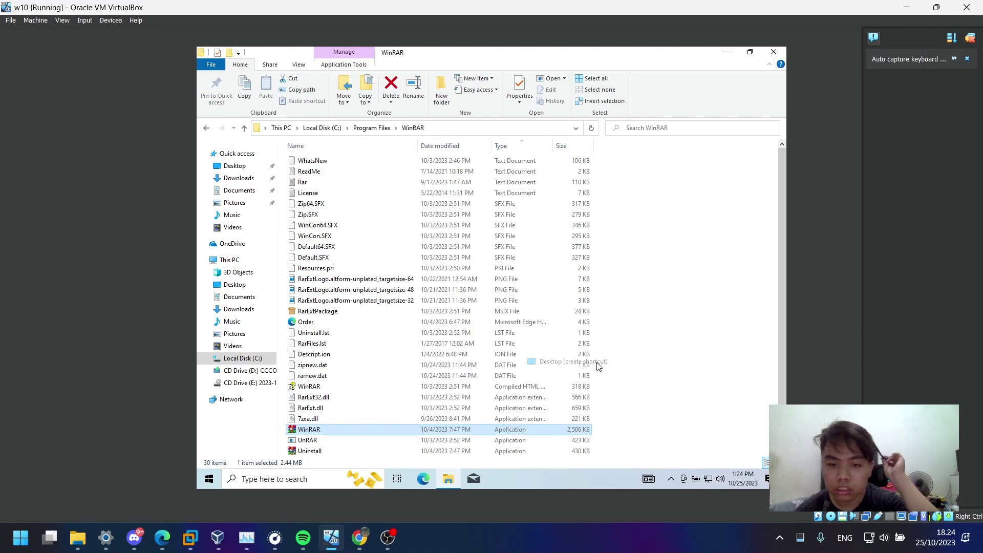
click(727, 53)
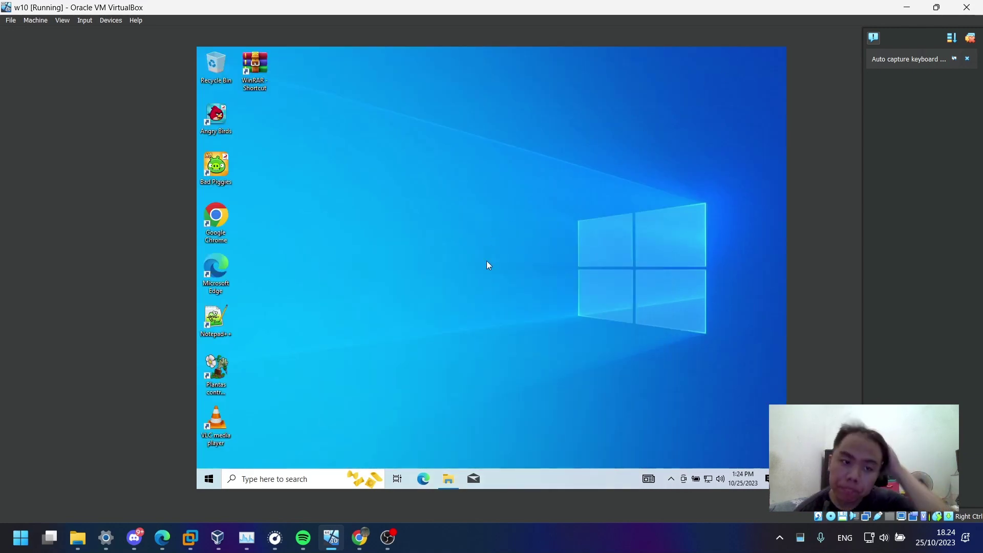
- Compare the assignment's application list in Chrome with the shortcuts on the virtual machine's desktop
click(358, 537)
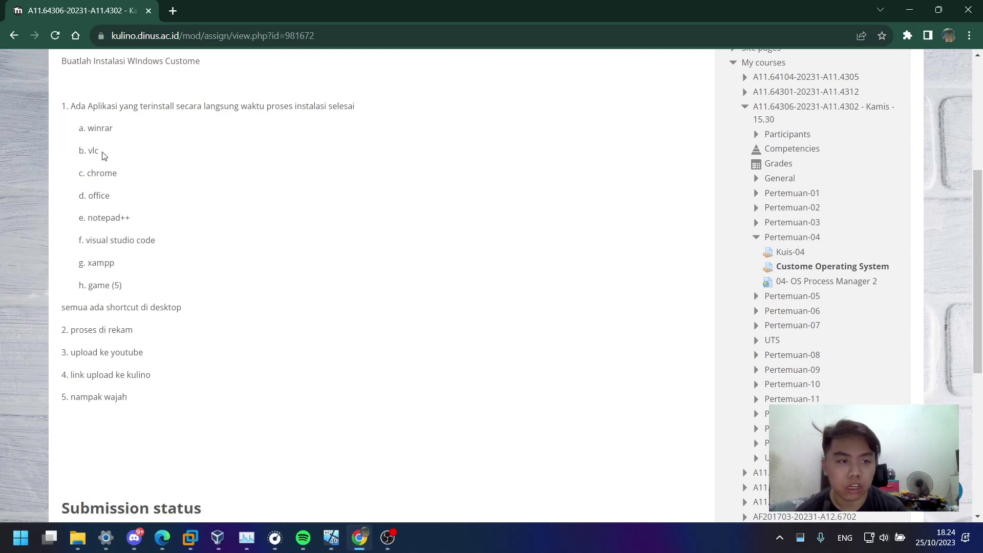
click(331, 537)
click(318, 155)
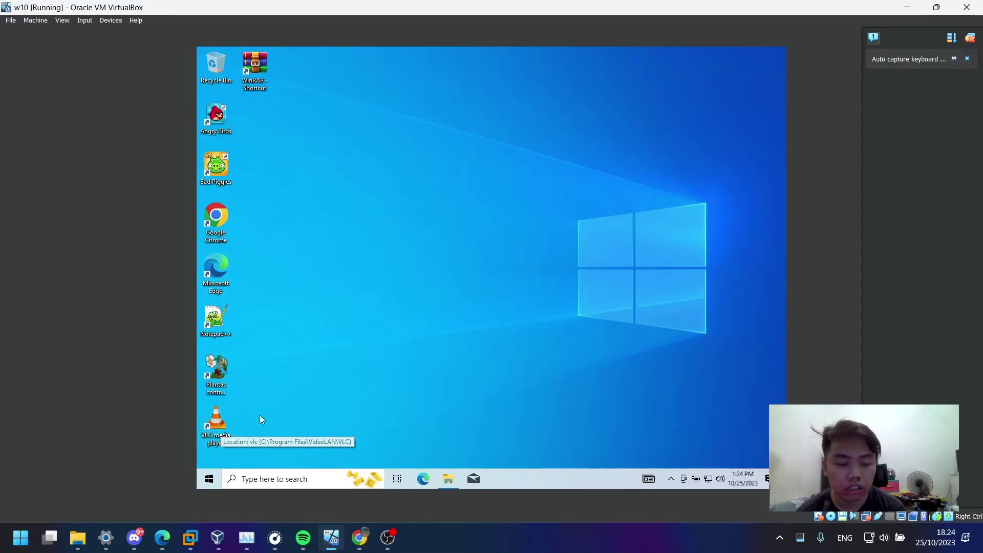
click(306, 544)
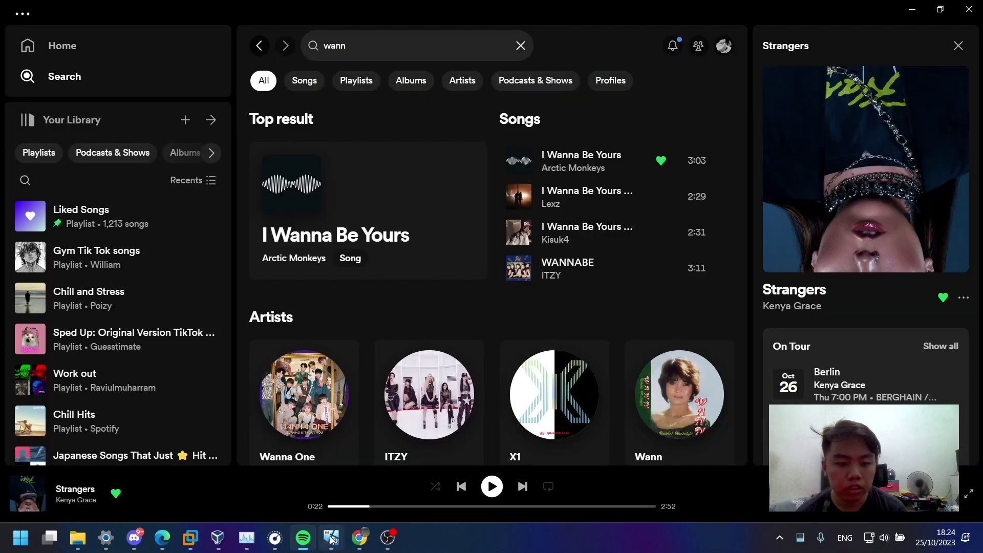
- Check the chrome entry in the assignment's application list against the shortcuts on the w10 virtual machine's desktop
click(331, 538)
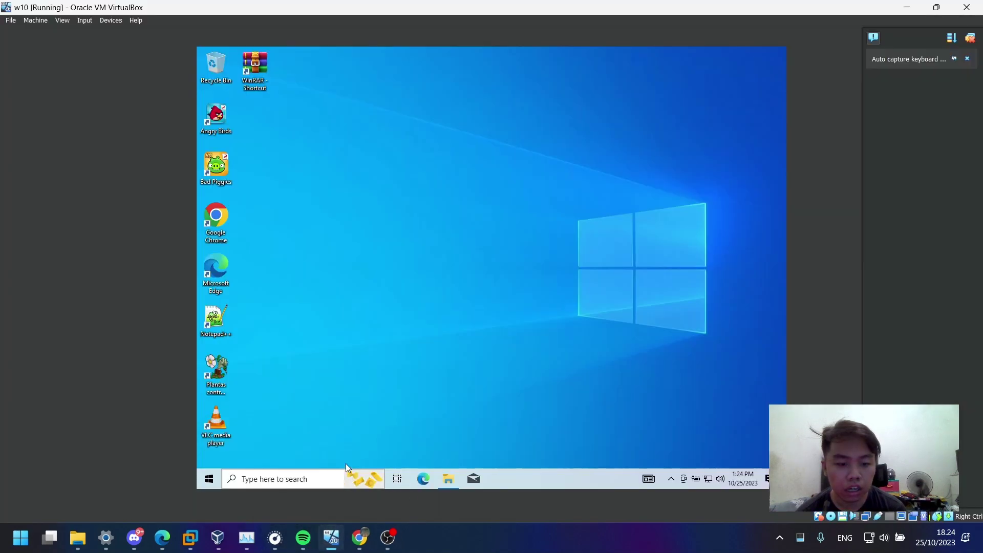
click(360, 537)
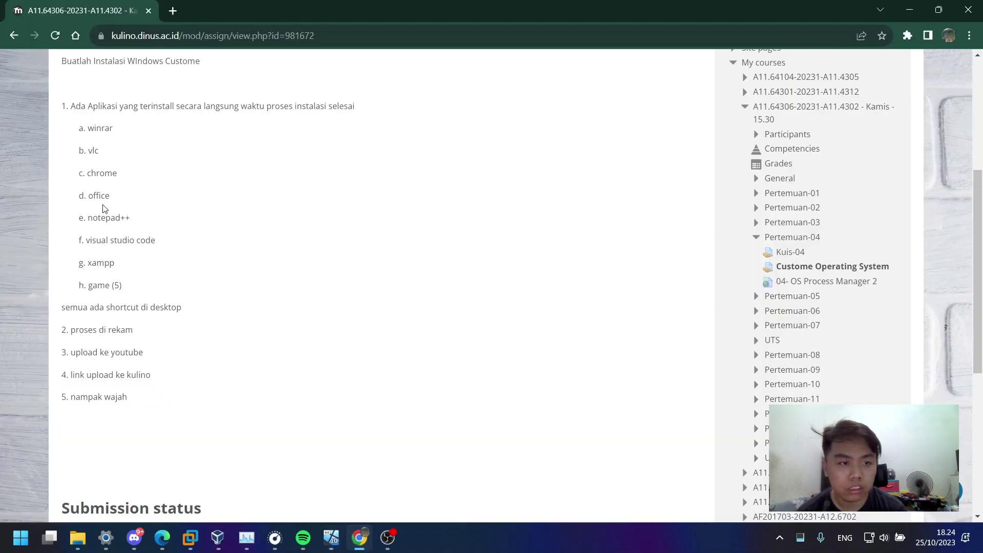
double_click(103, 175)
click(334, 537)
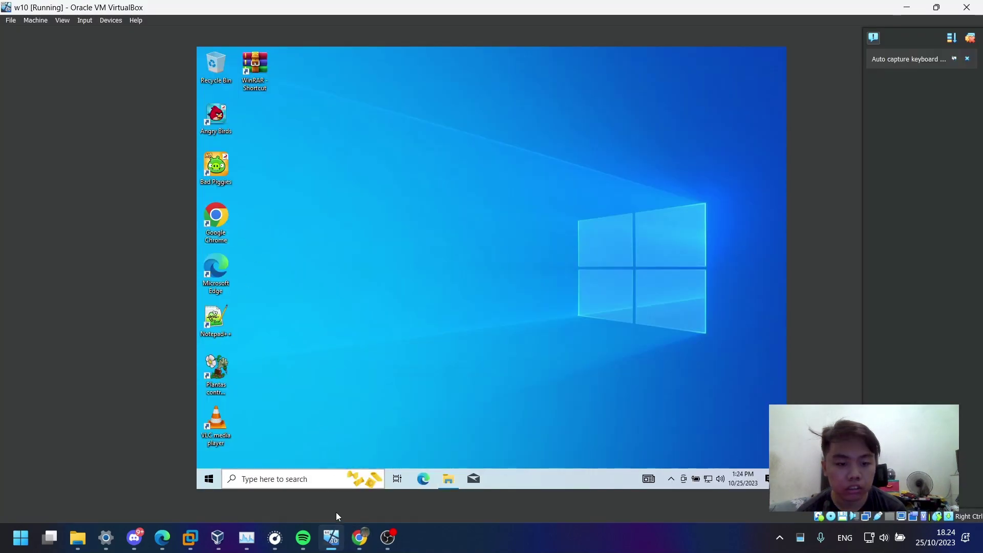
click(358, 539)
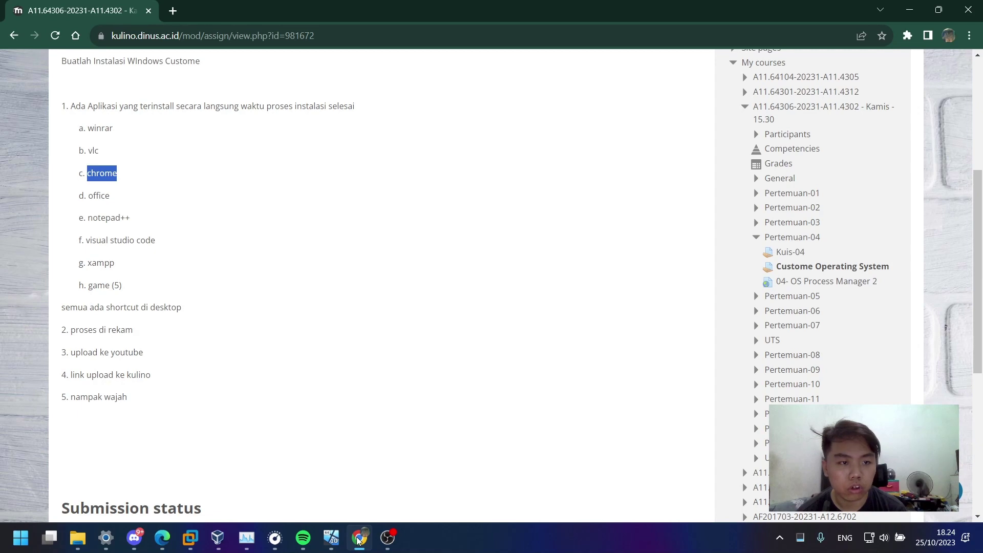
click(338, 539)
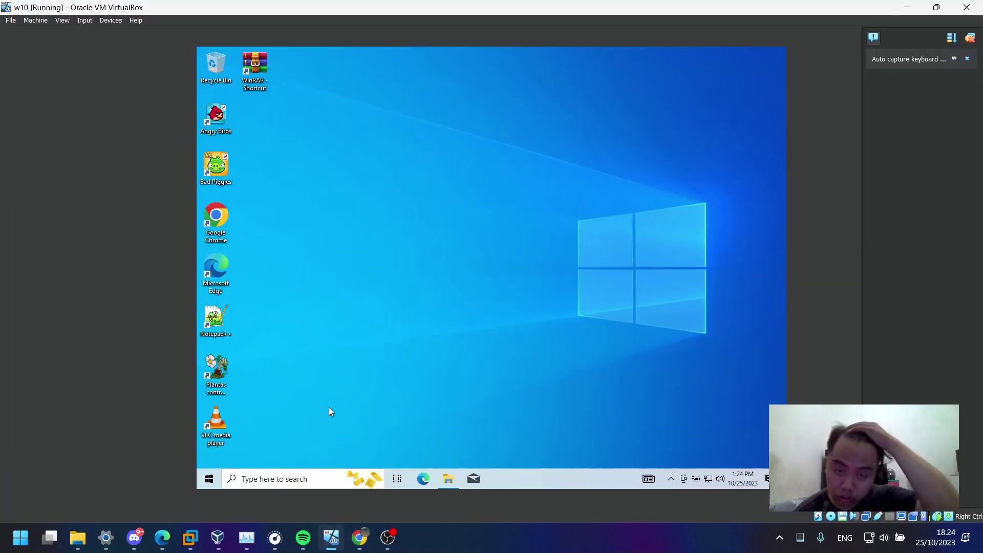
- Launch Excel in the virtual machine to check the Office installation, and close it again
key(super)
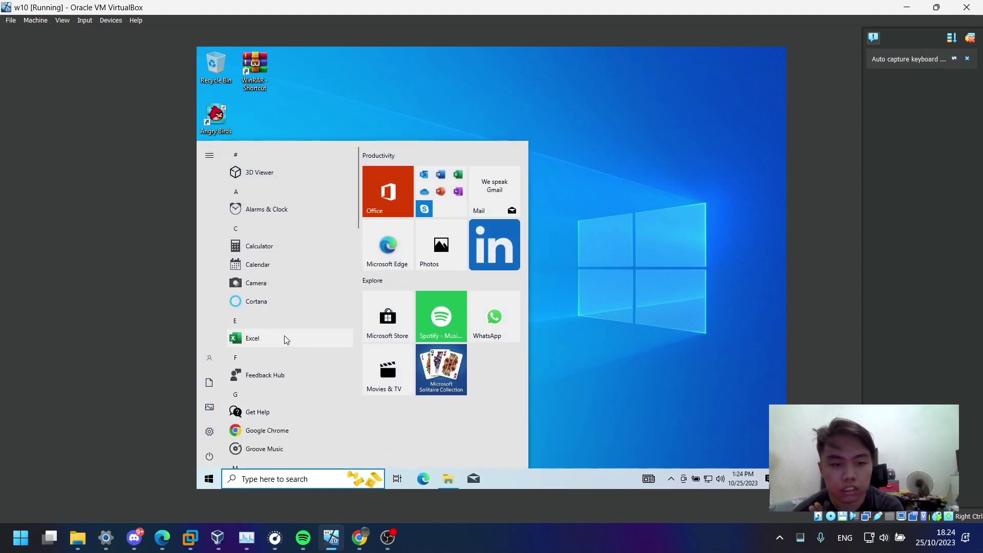
click(284, 338)
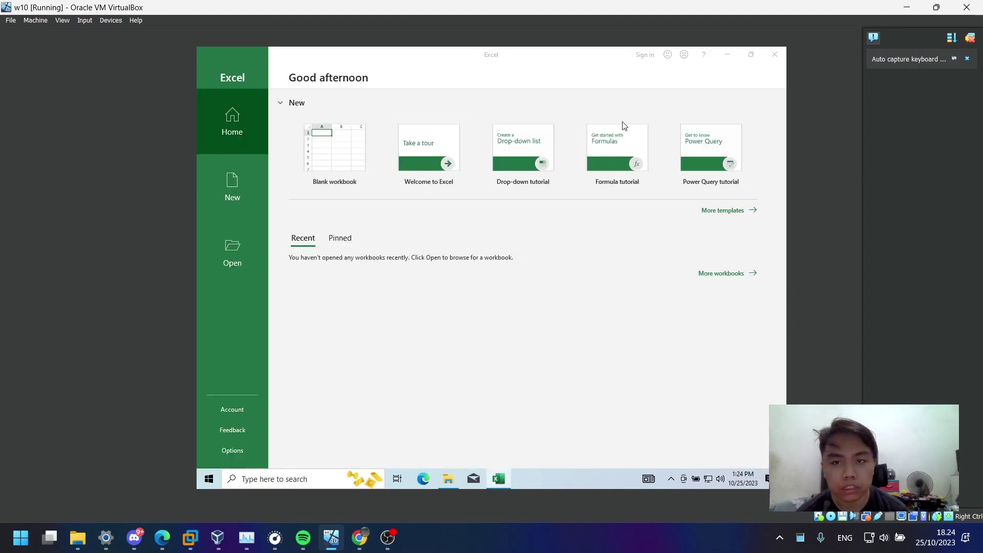
click(672, 377)
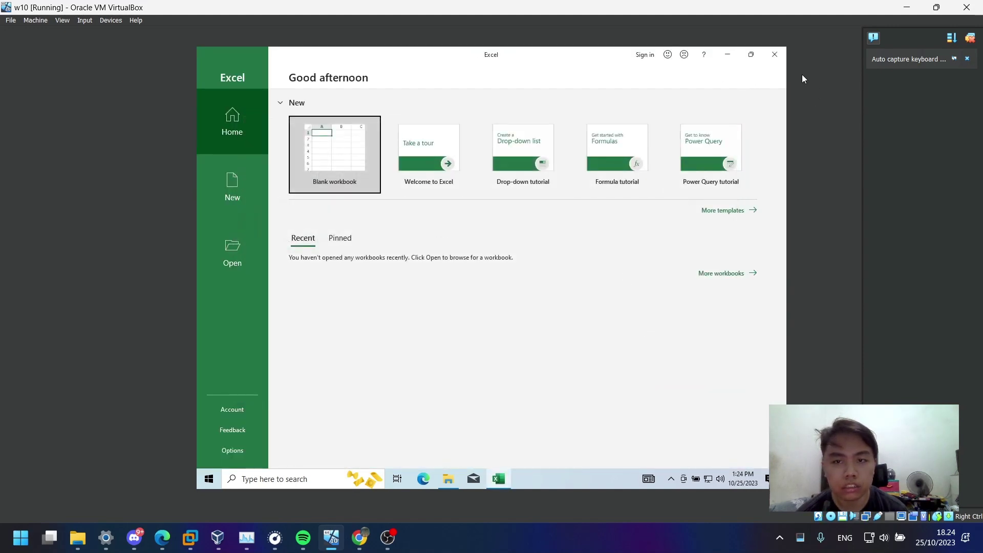
click(773, 55)
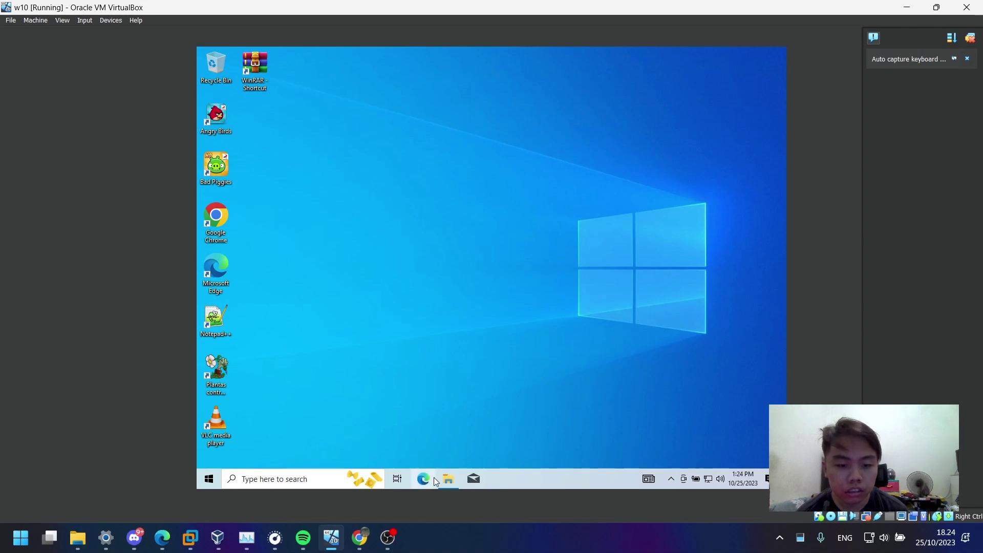
- Look through the virtual machine's installed applications under several initial letters, and return to its desktop
key(super)
scroll(312, 362, down, 5)
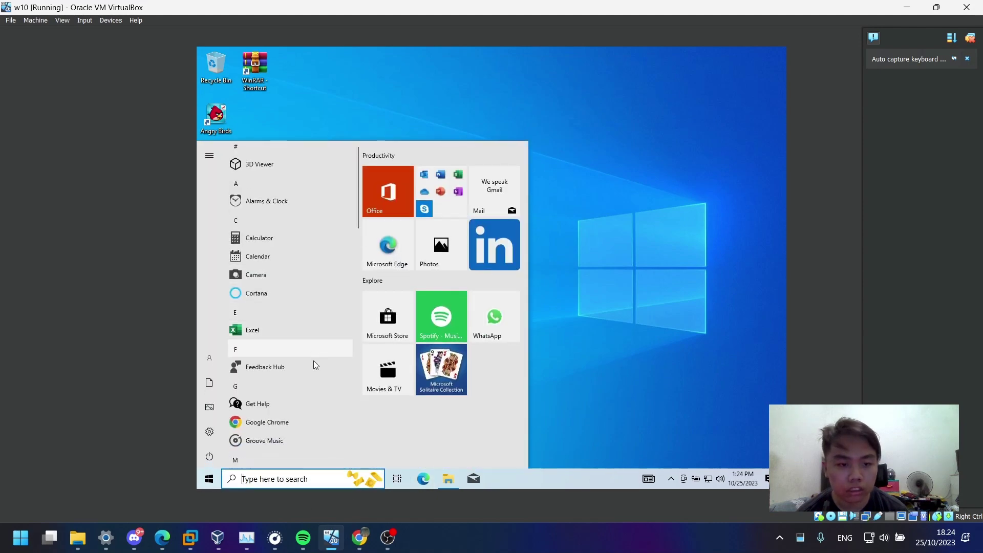
scroll(314, 364, down, 5)
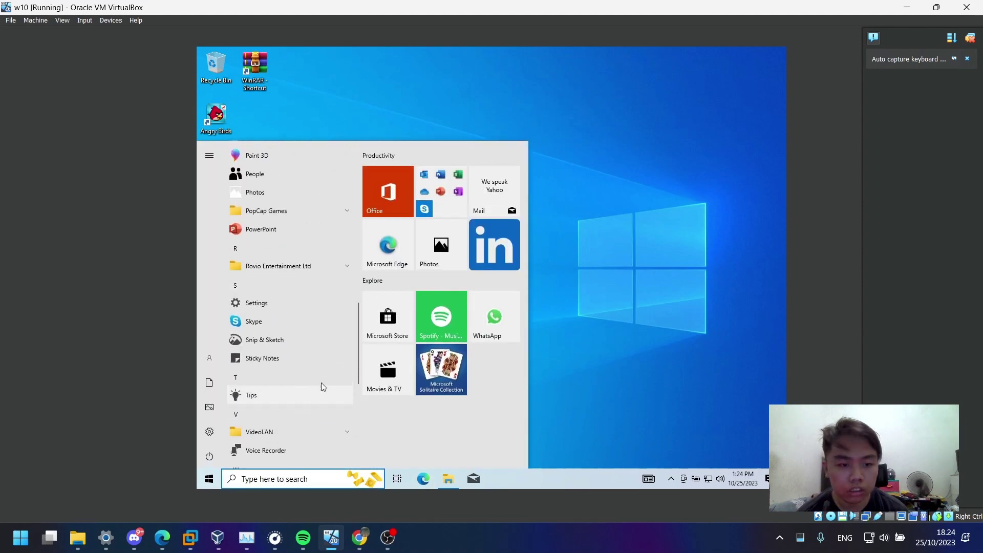
click(238, 333)
click(244, 374)
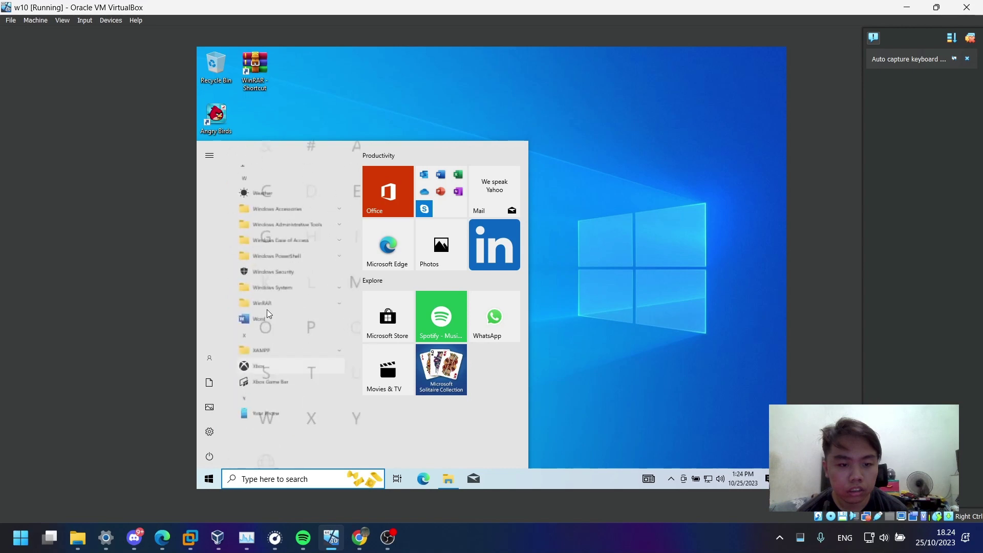
click(268, 342)
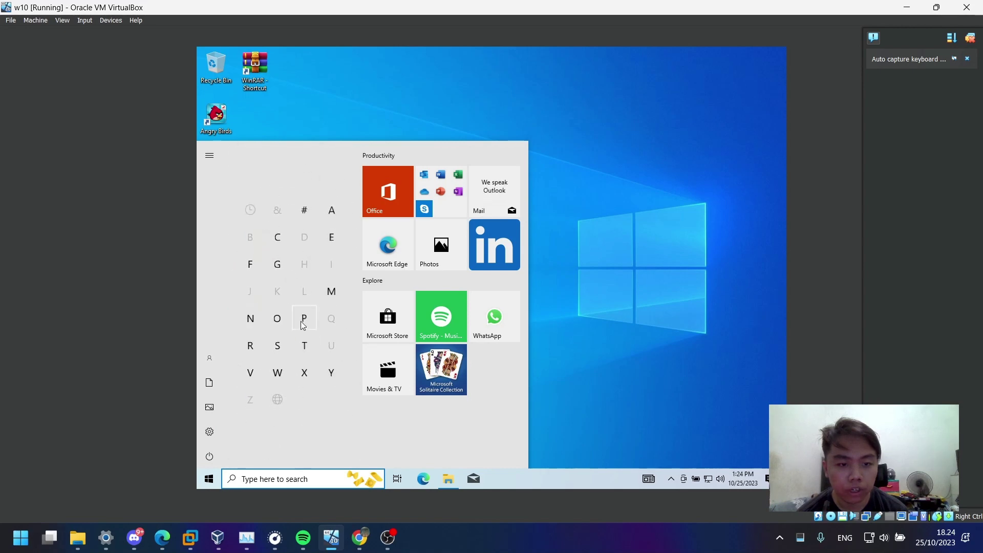
click(277, 318)
click(592, 287)
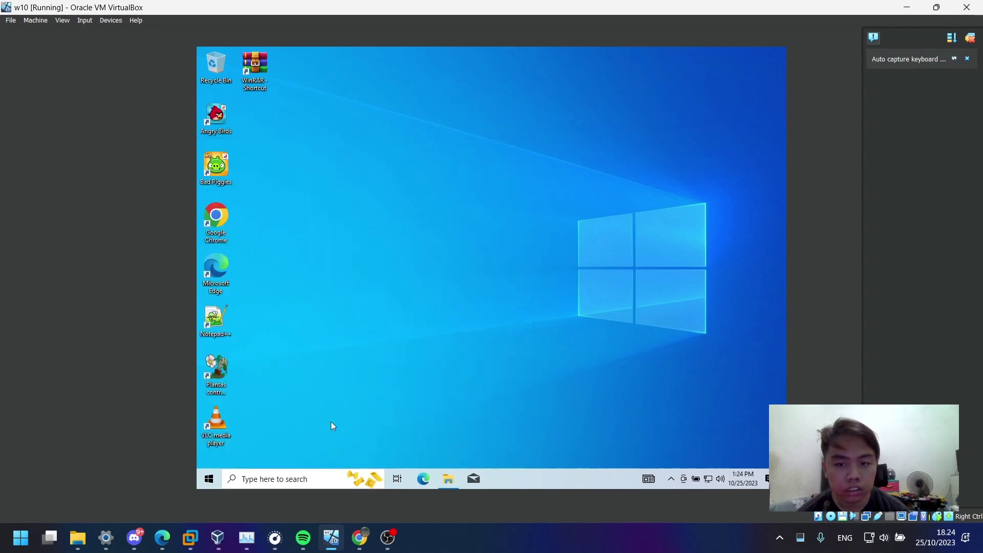
- Switch to Chrome to review the remaining required applications, and return to the w10 virtual machine
click(359, 535)
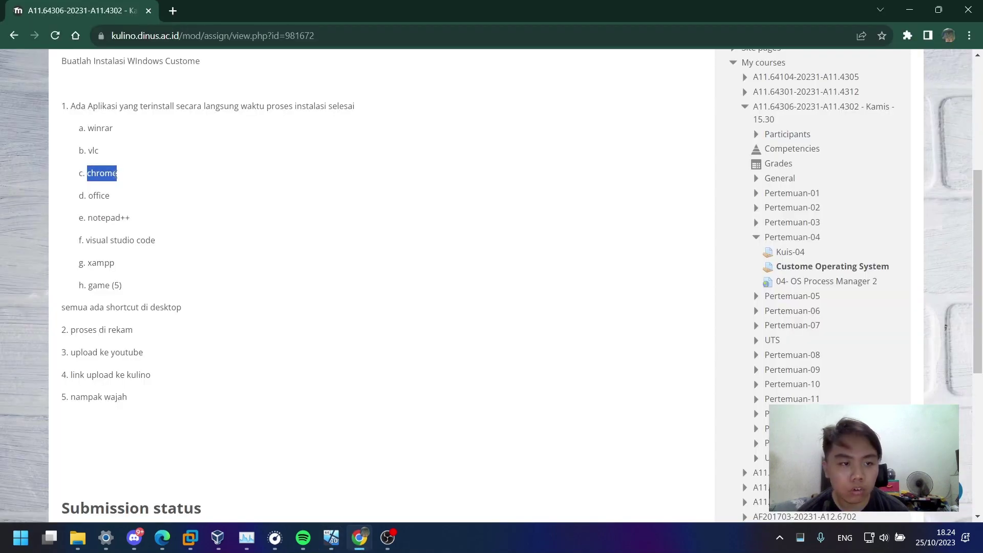
click(332, 540)
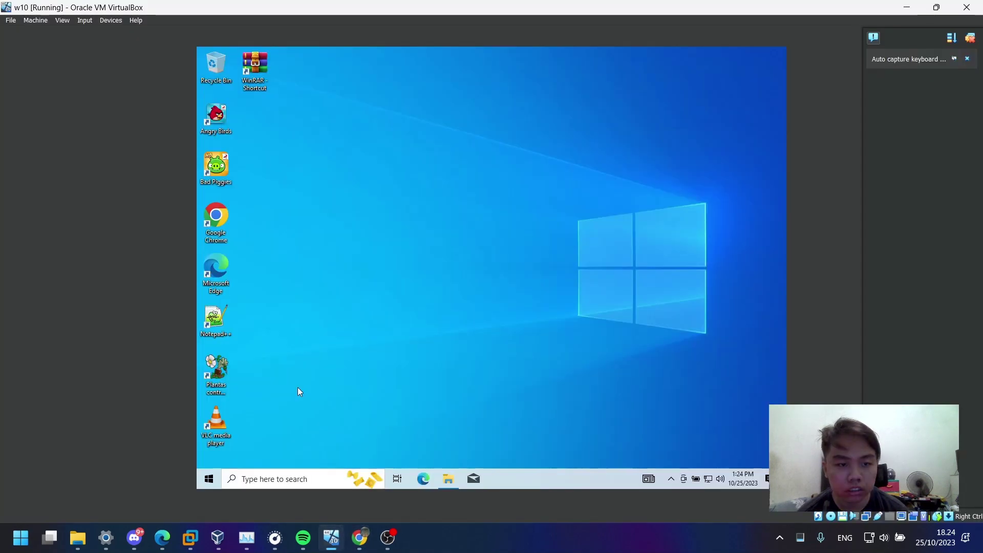
click(360, 539)
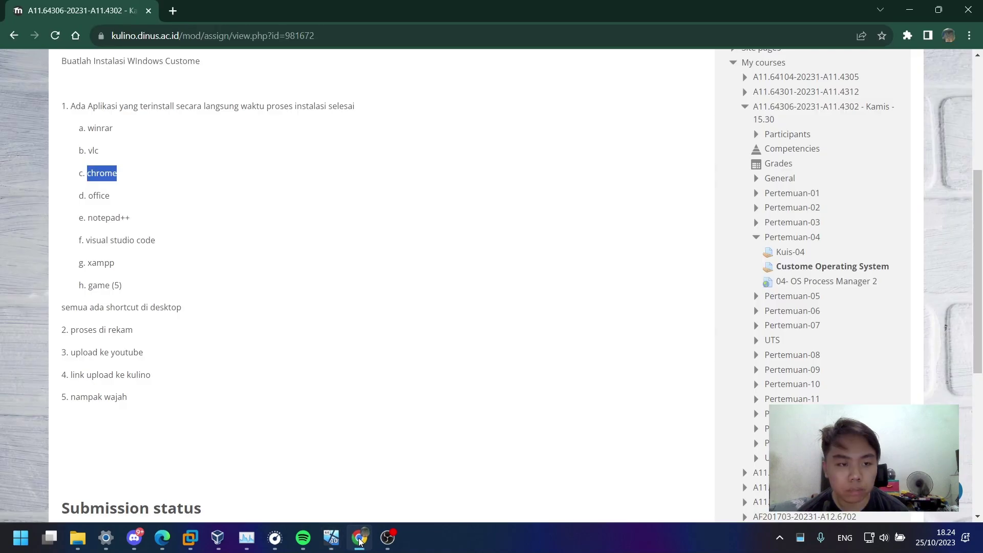
click(332, 539)
click(656, 387)
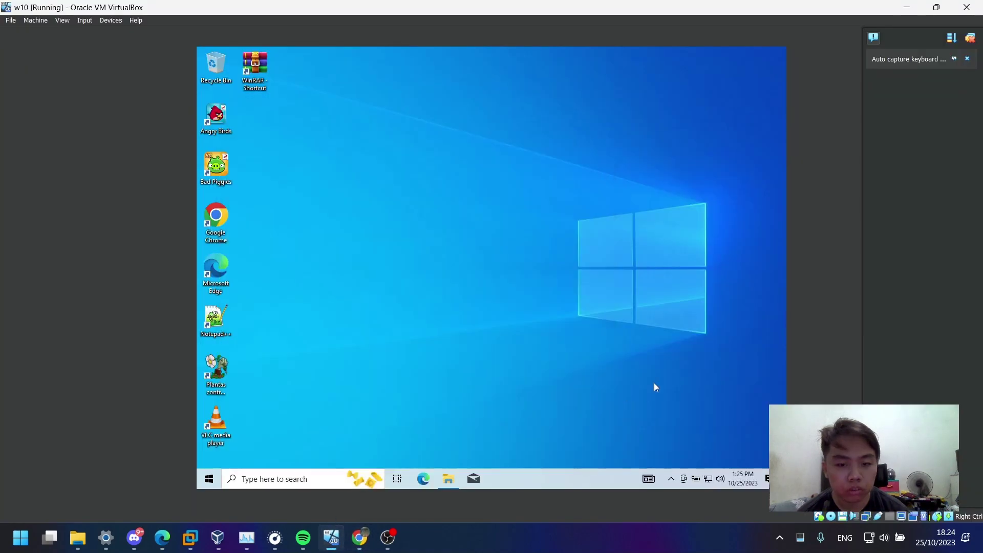
- Open the folder C:\Users\asus\AppData\Local\Programs\Microsoft VS Code in the virtual machine's File Explorer
click(440, 480)
scroll(386, 333, down, 1)
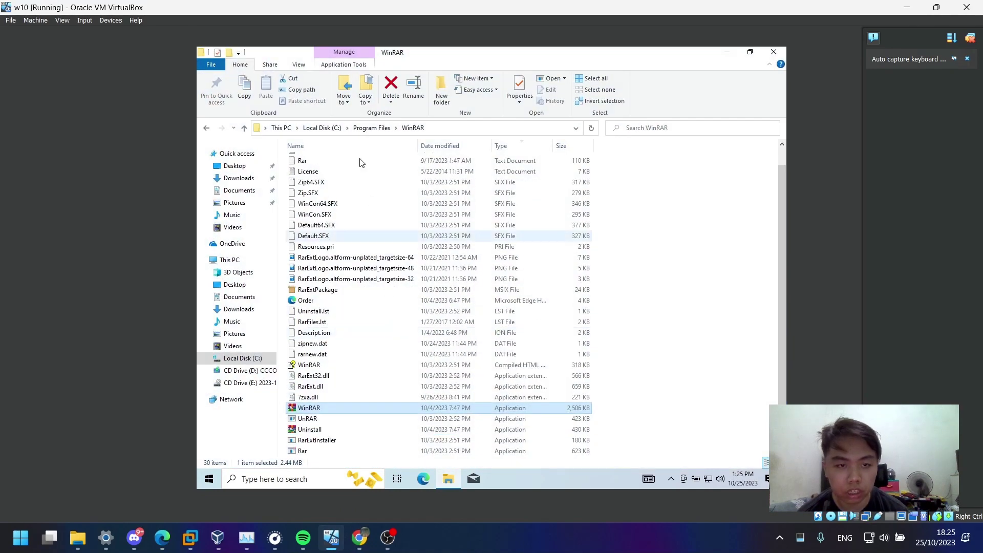
click(327, 129)
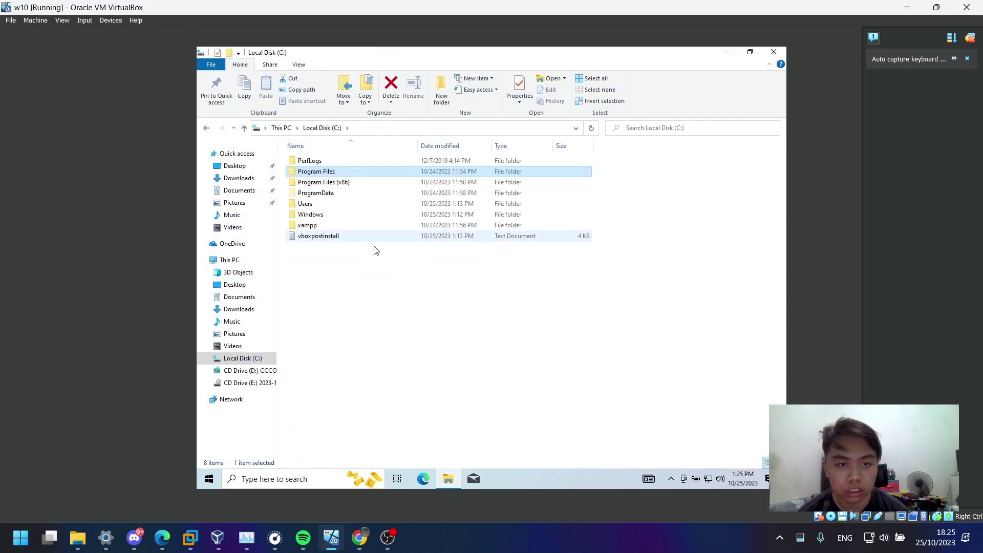
double_click(389, 209)
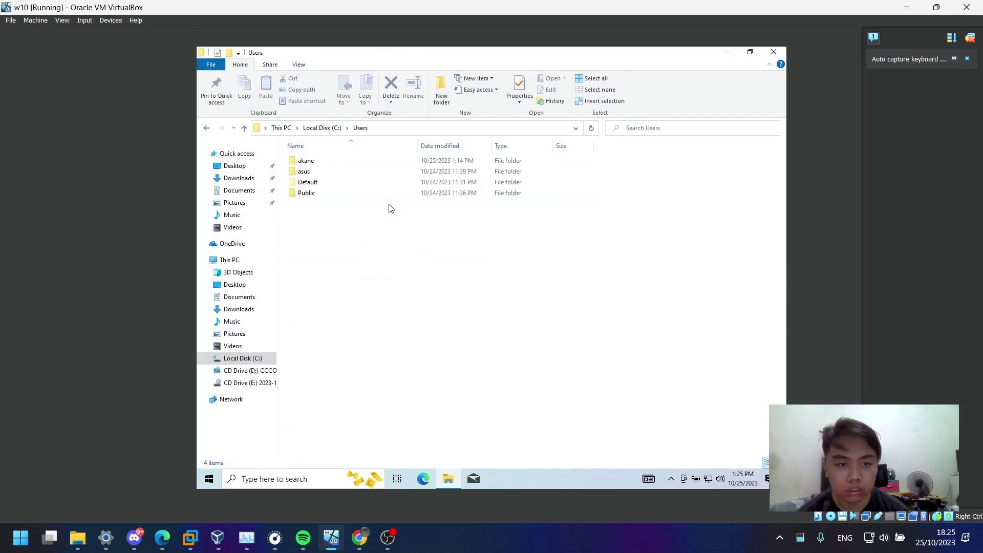
double_click(334, 174)
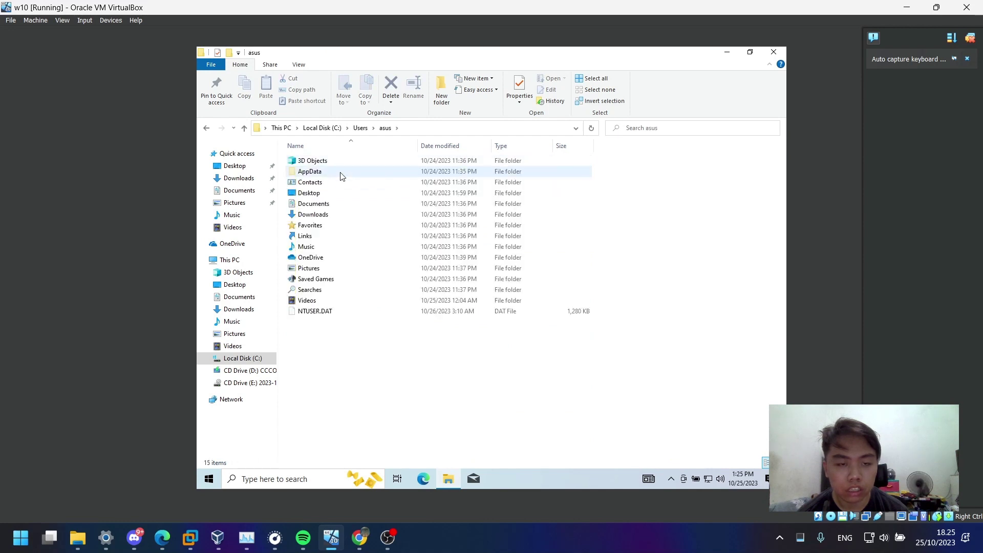
double_click(341, 174)
double_click(347, 162)
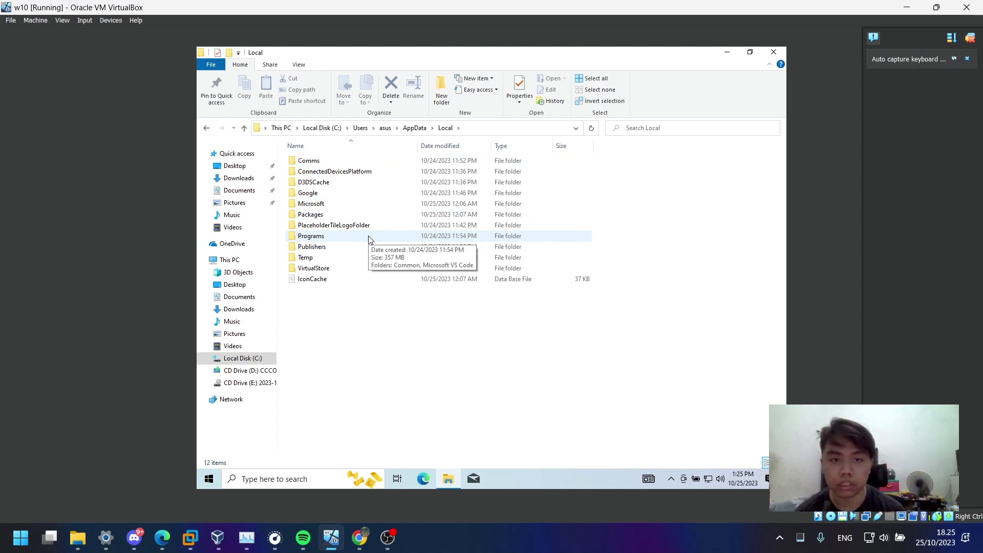
double_click(368, 237)
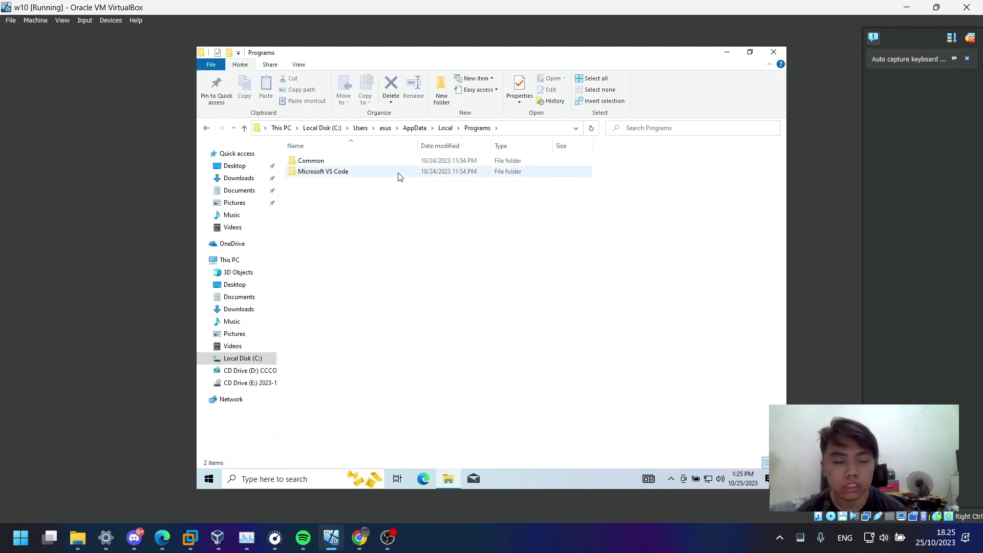
double_click(398, 175)
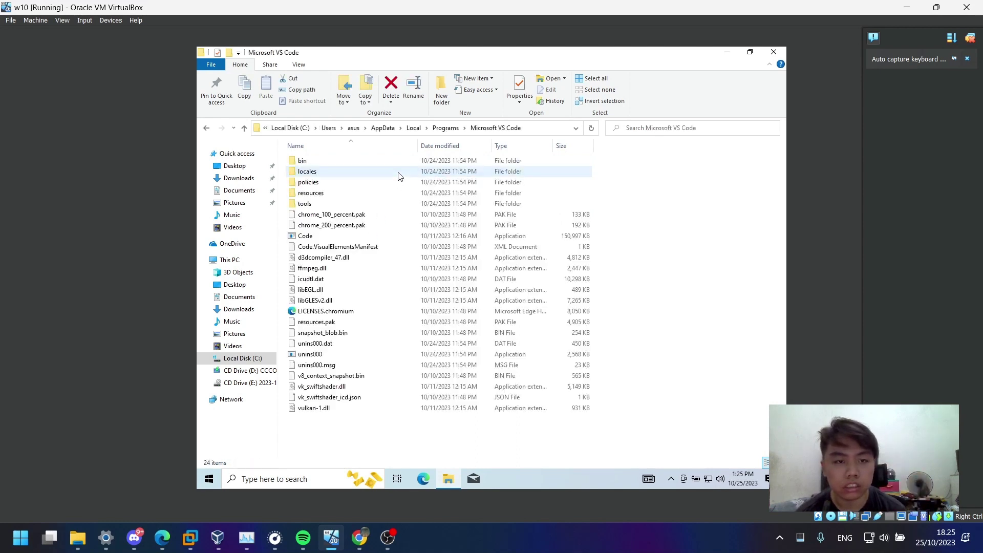
- Create a desktop shortcut for the Code application, and minimize the File Explorer window
click(350, 237)
right_click(350, 239)
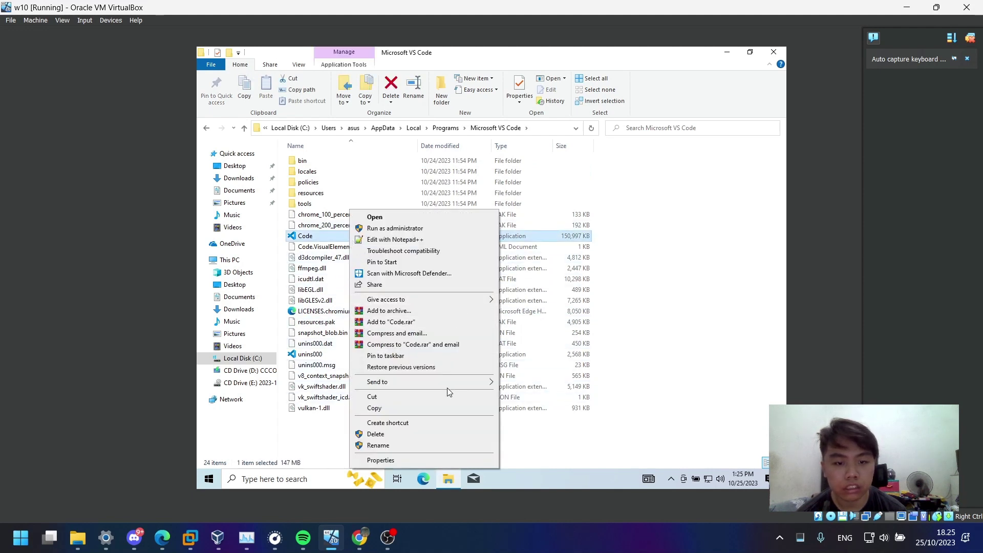
mouse_move(456, 384)
click(540, 407)
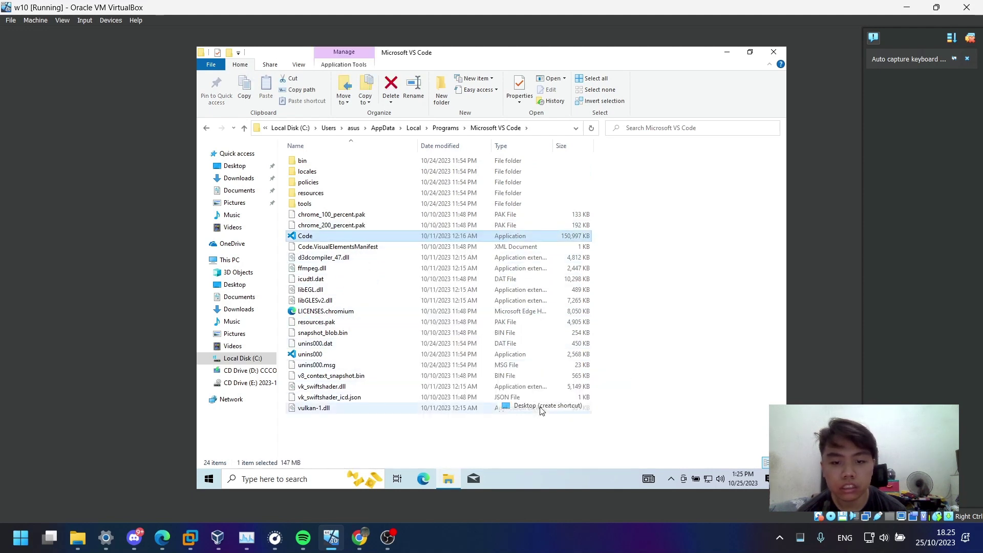
click(727, 53)
- Check in Chrome which required application follows visual studio code, and return to the w10 virtual machine
click(361, 536)
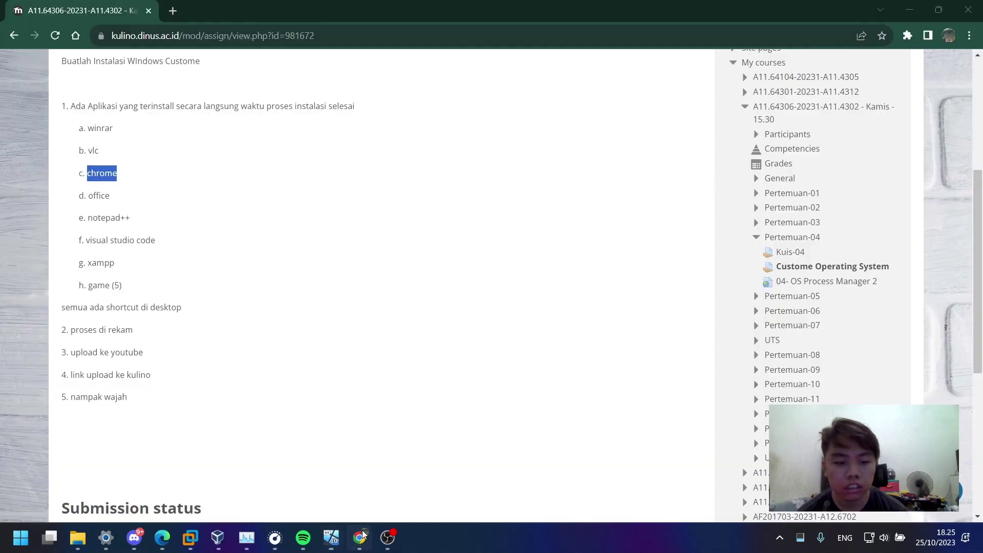
click(160, 251)
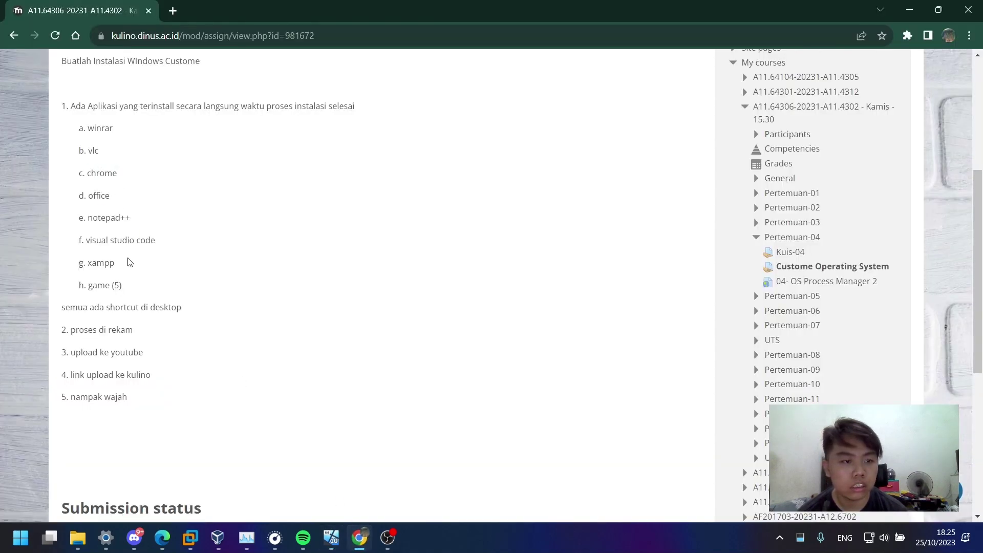
click(330, 543)
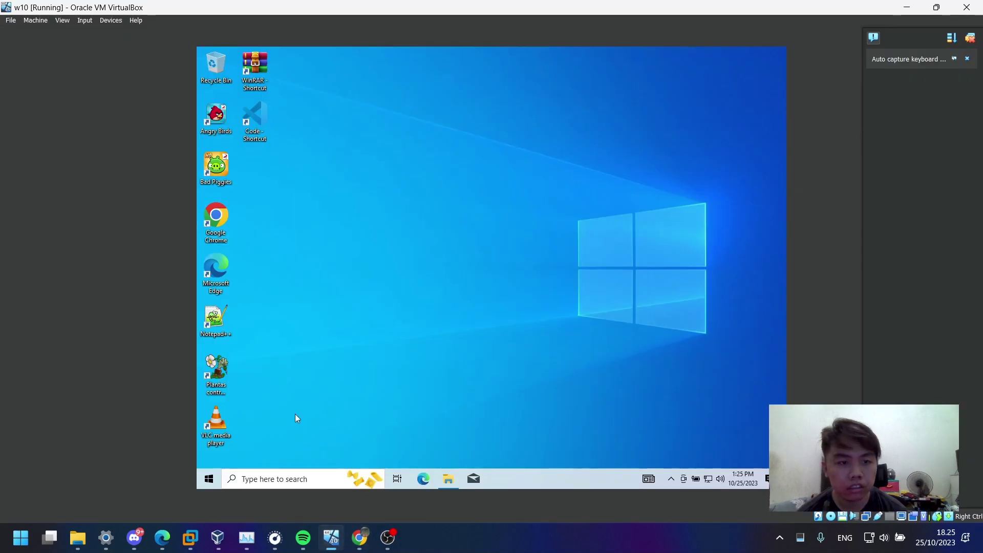
- Open the C:\xampp folder in File Explorer and sort its contents by type
click(439, 478)
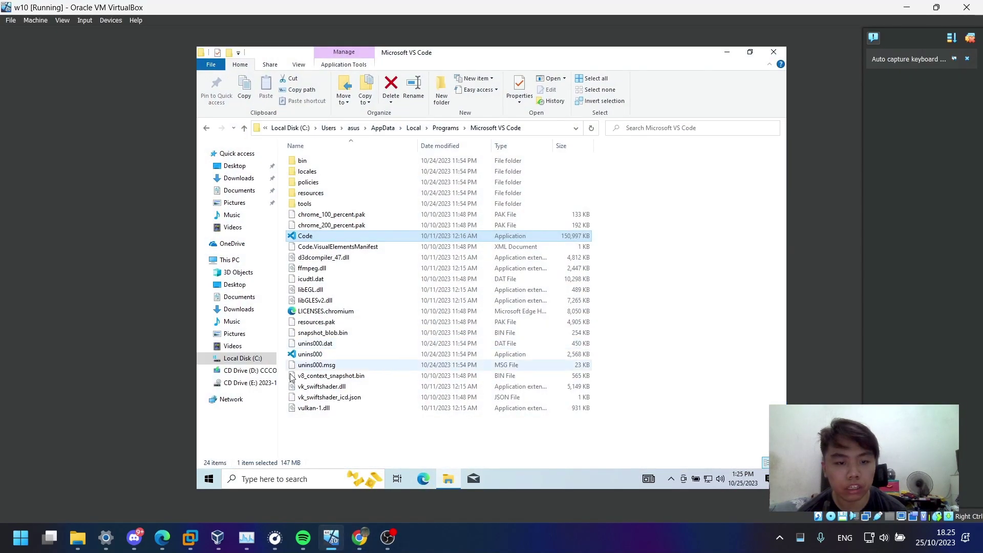
click(271, 358)
double_click(308, 226)
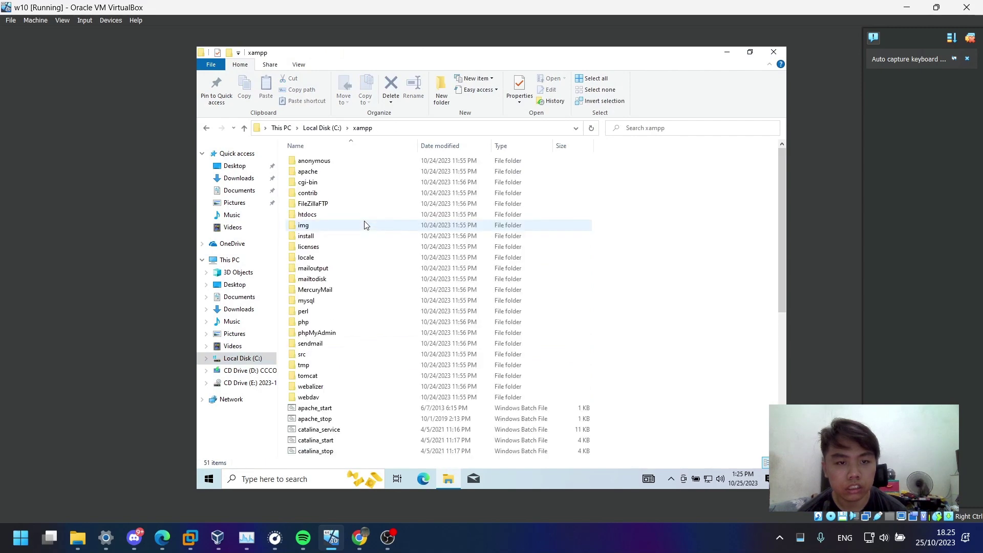
scroll(364, 225, down, 2)
click(519, 148)
scroll(397, 225, down, 5)
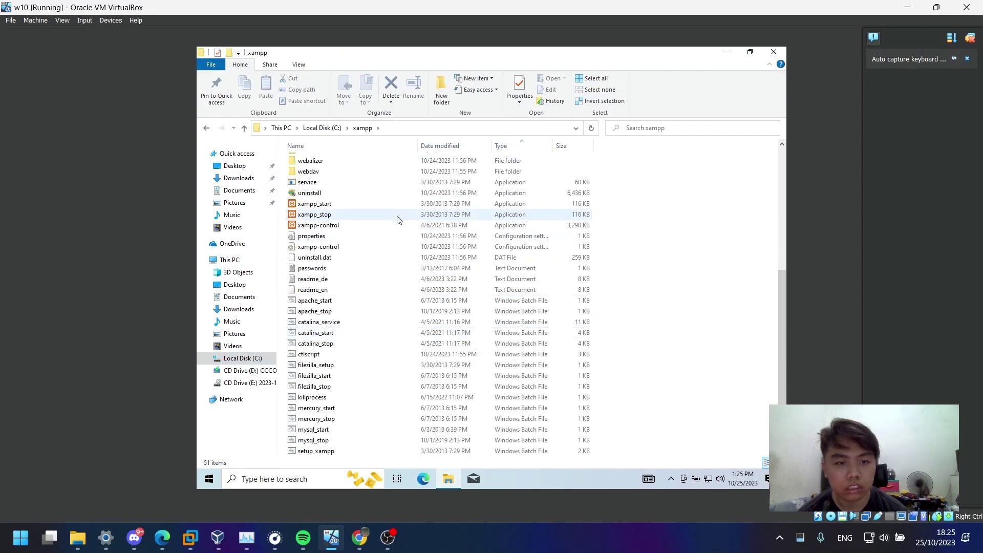
- Create a desktop shortcut for the xampp-control application
click(374, 230)
right_click(374, 230)
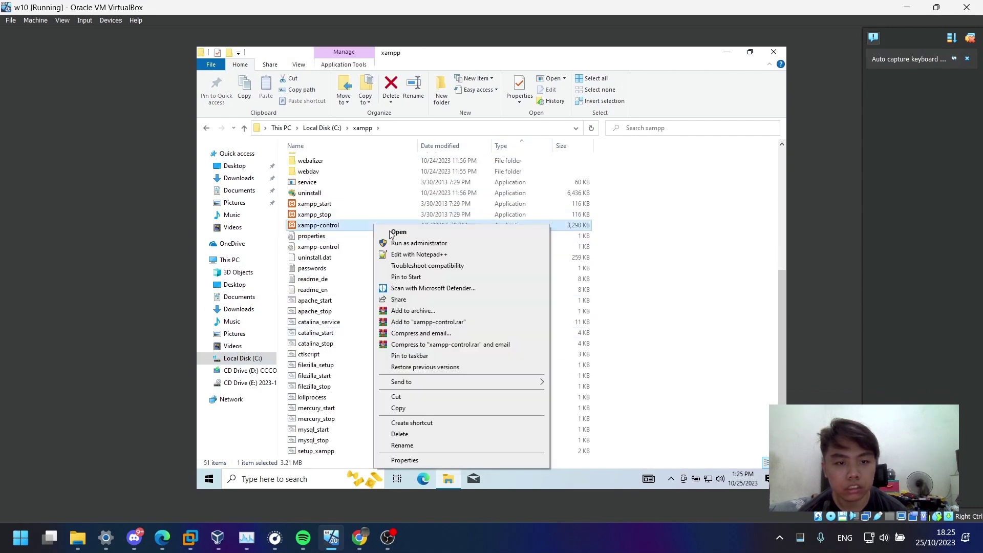
mouse_move(441, 388)
click(605, 409)
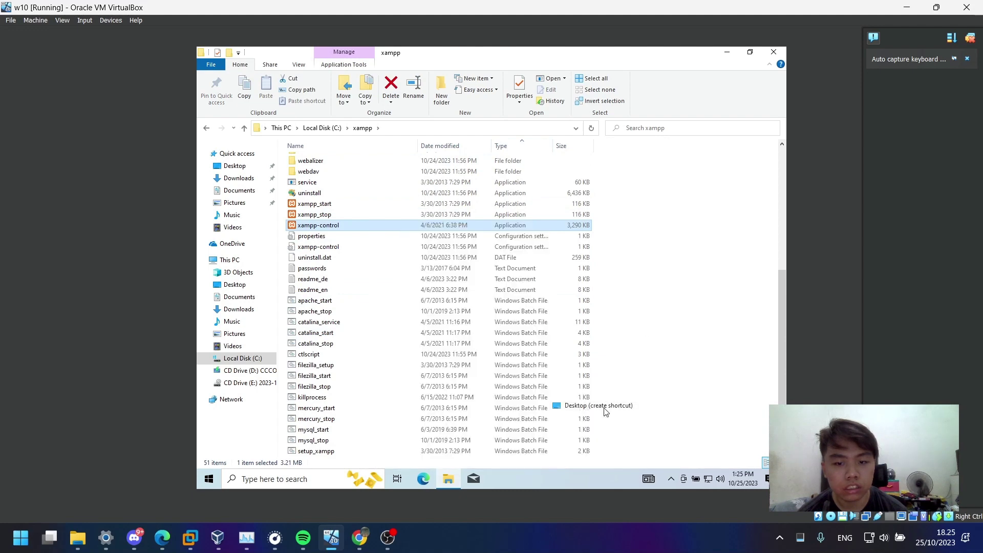
- Minimize File Explorer, check the remaining required applications on the assignment page in Chrome, and return to the w10 virtual machine
click(727, 52)
click(356, 538)
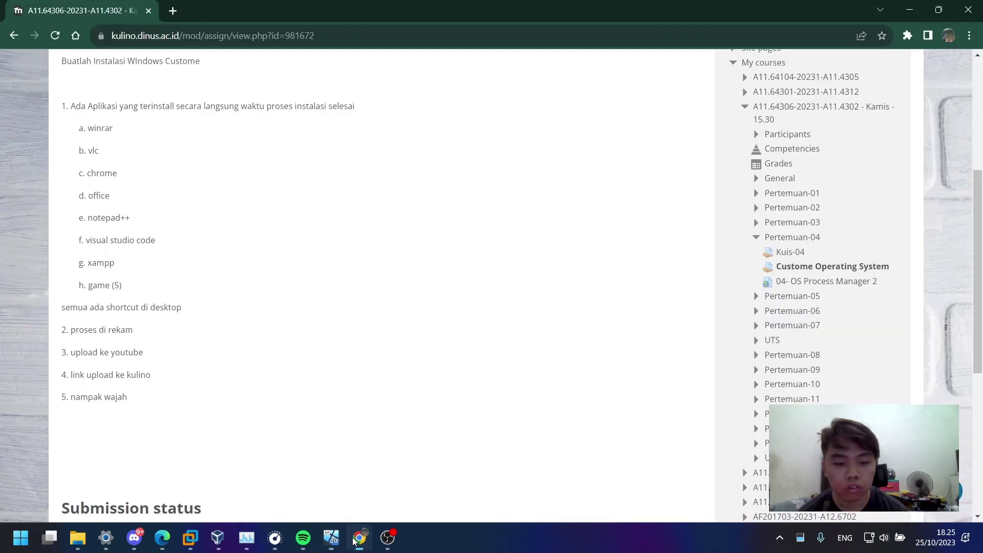
click(331, 537)
click(680, 245)
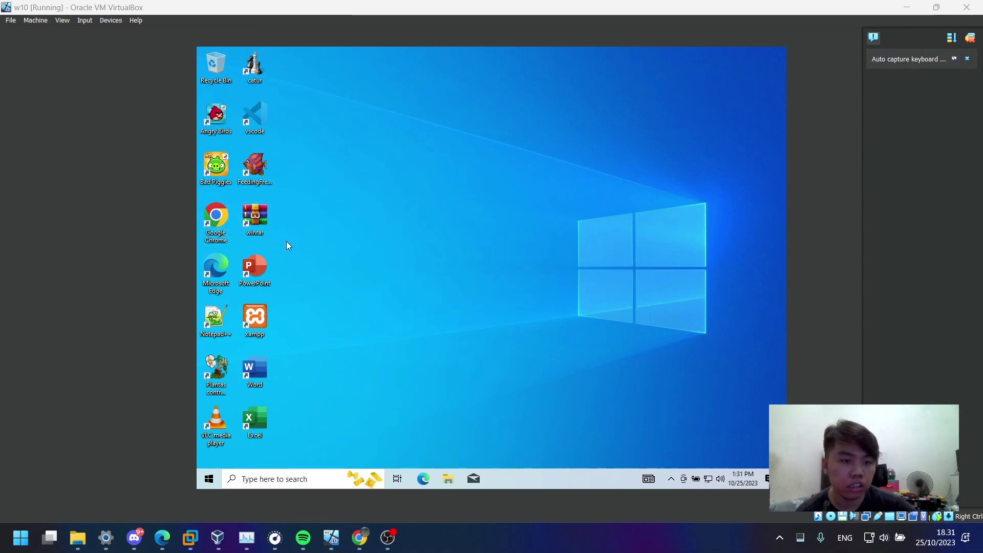
- Test the Google Chrome and VLC media player desktop shortcuts, accepting VLC's network access policy, and close both applications
double_click(225, 237)
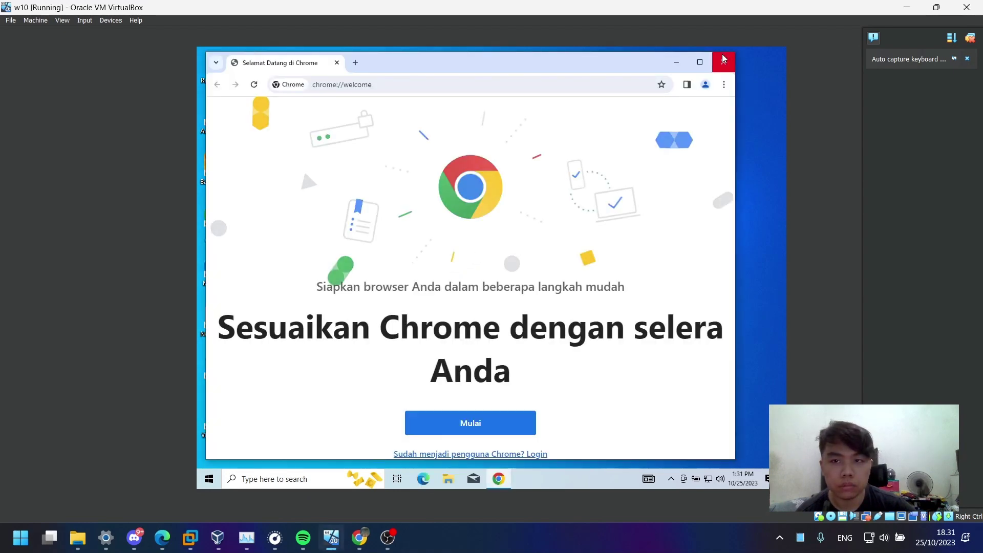
click(723, 62)
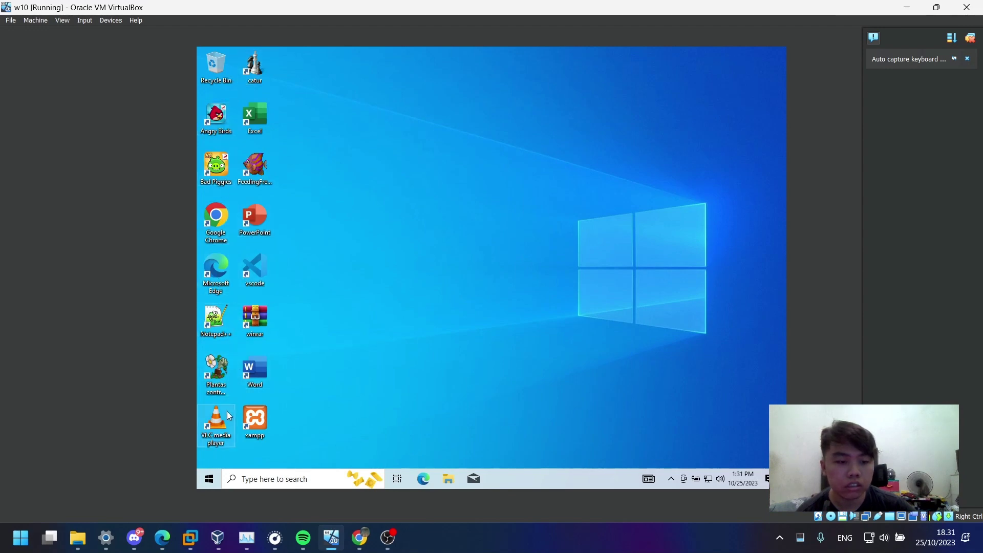
double_click(216, 423)
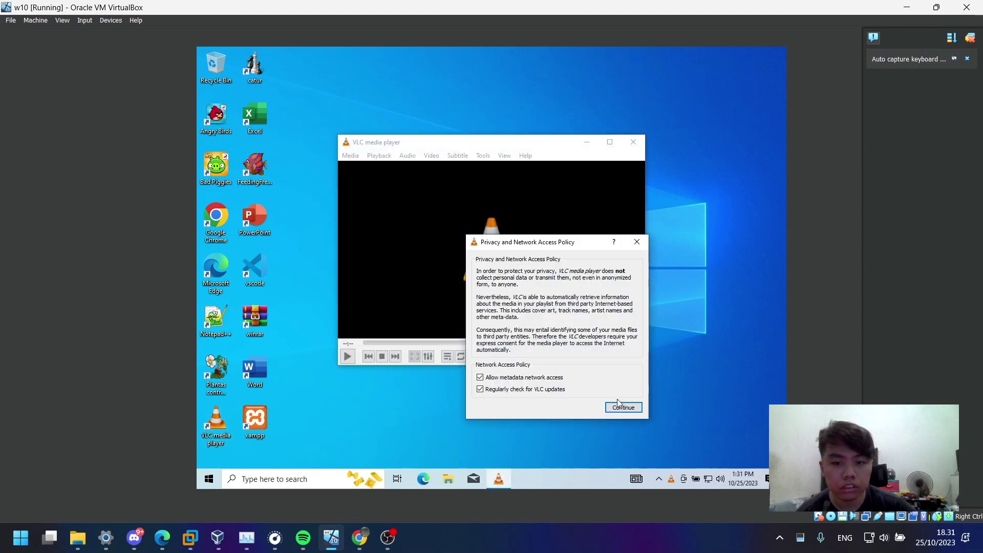
click(621, 404)
click(634, 142)
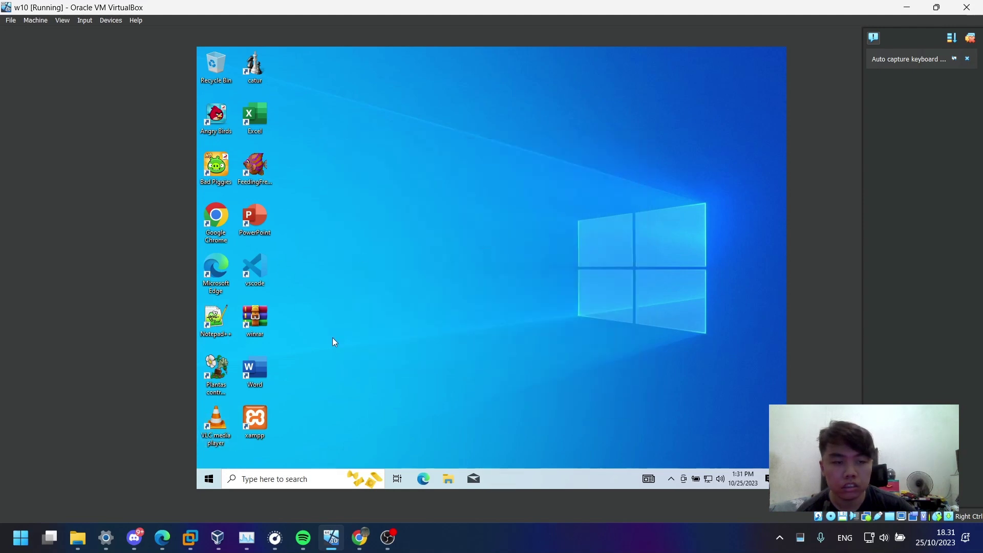
- Check the assignment's application list in Chrome, and test the winrar shortcut in the w10 machine, cancelling its Settings dialog and closing it
click(360, 537)
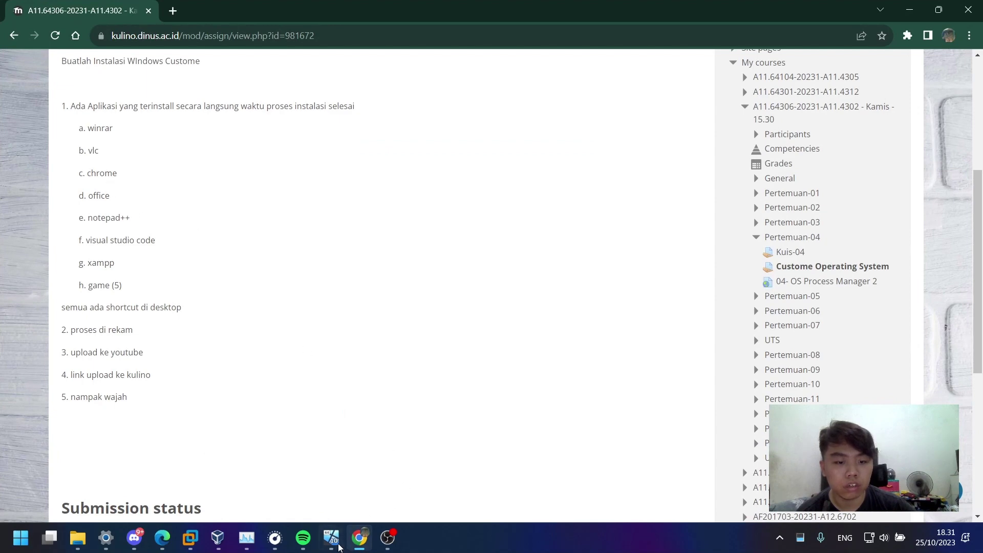
click(331, 537)
click(675, 323)
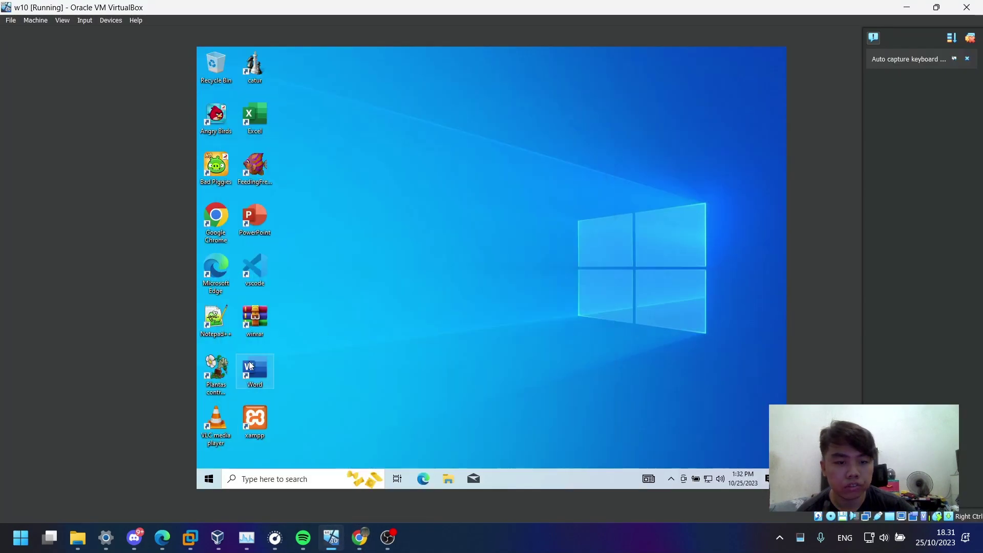
double_click(261, 314)
key(ctrl+s)
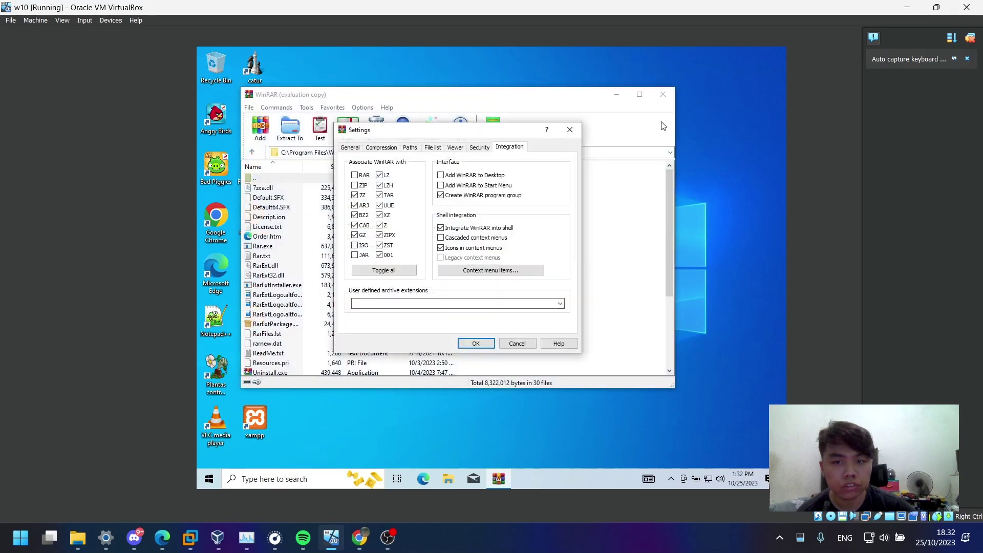
click(514, 339)
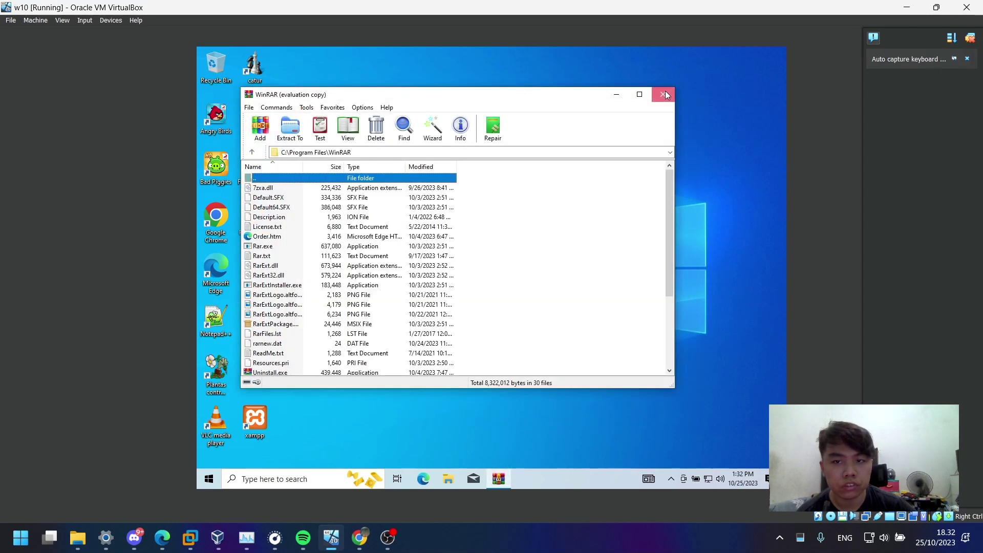
click(663, 94)
- Review the assignment's application list in Chrome, and launch and close PowerPoint and Word from their desktop shortcuts in the w10 machine
click(363, 541)
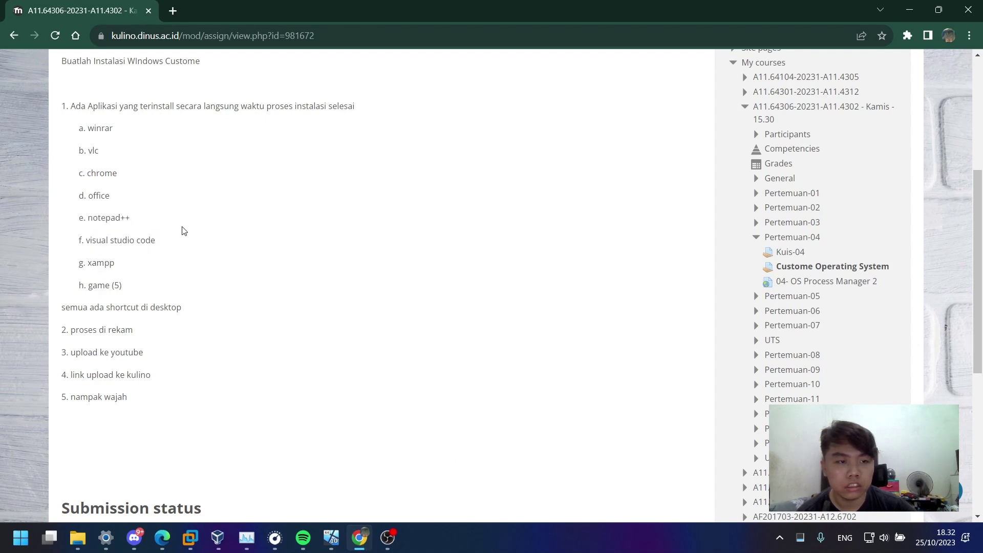
click(332, 538)
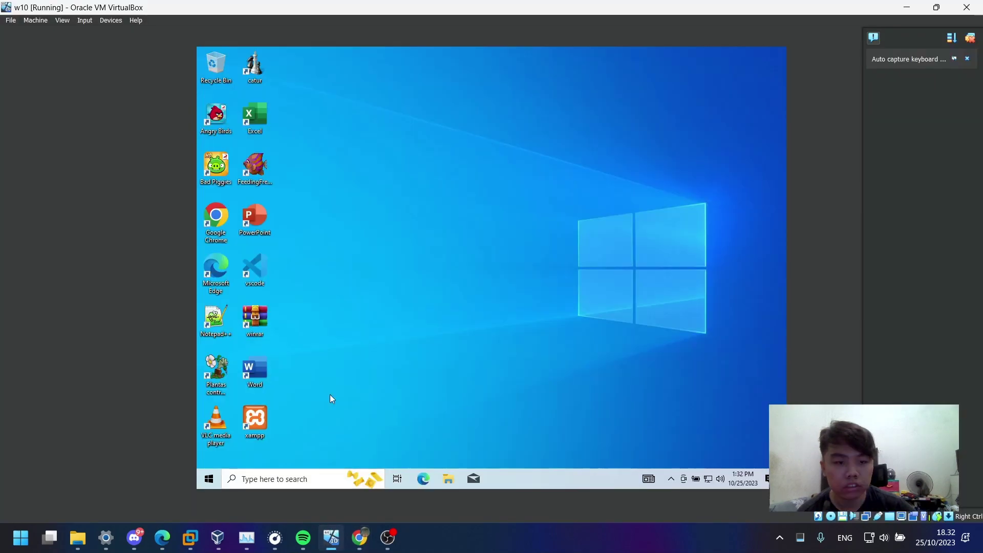
double_click(256, 220)
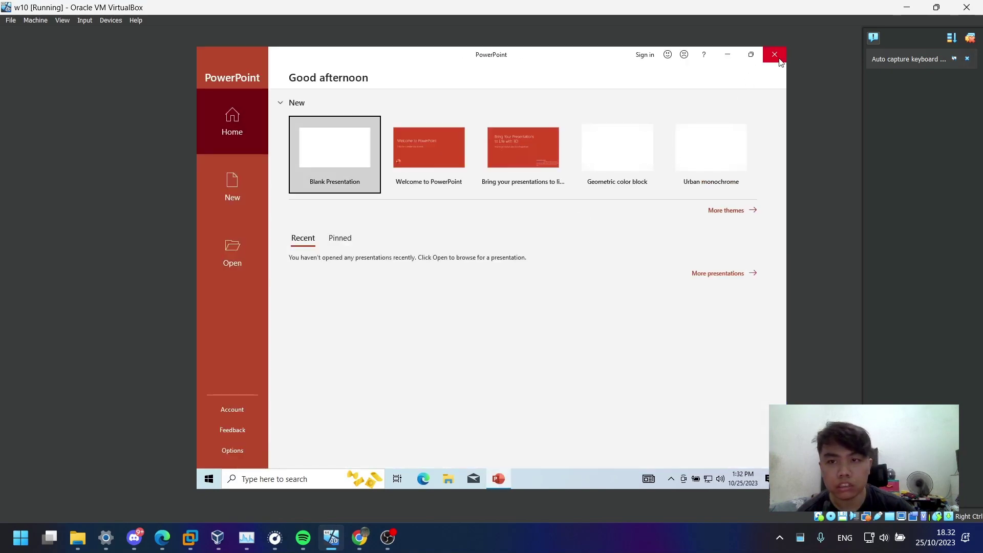
click(775, 57)
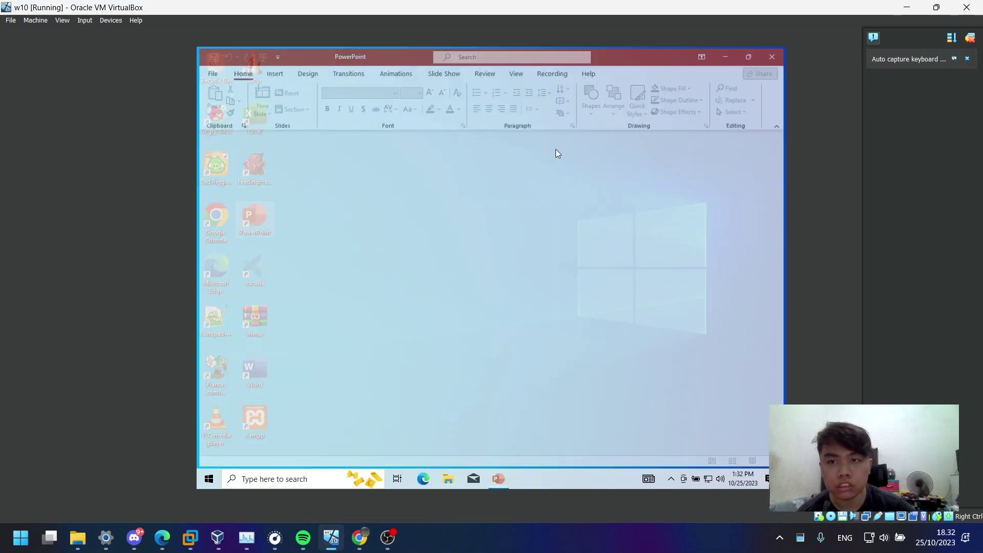
double_click(245, 377)
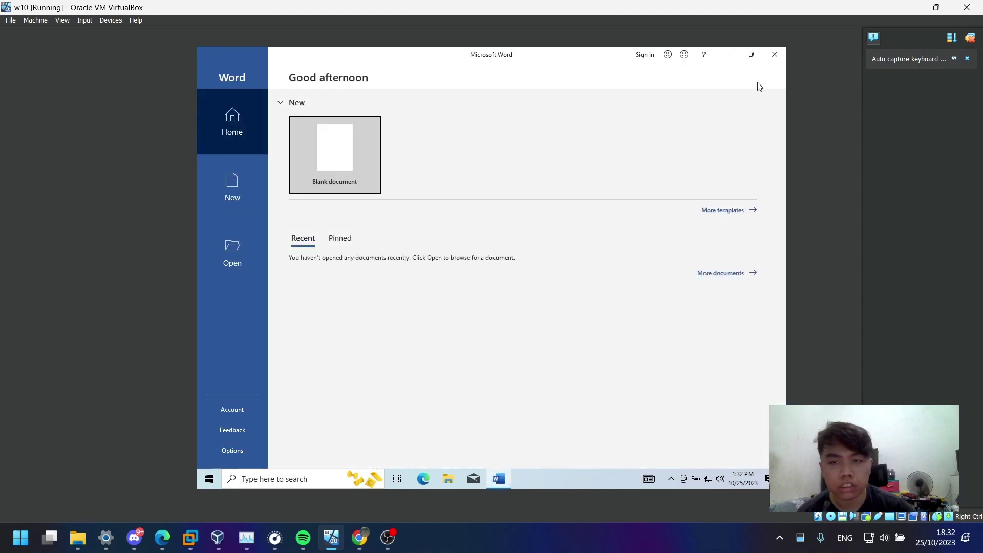
click(772, 61)
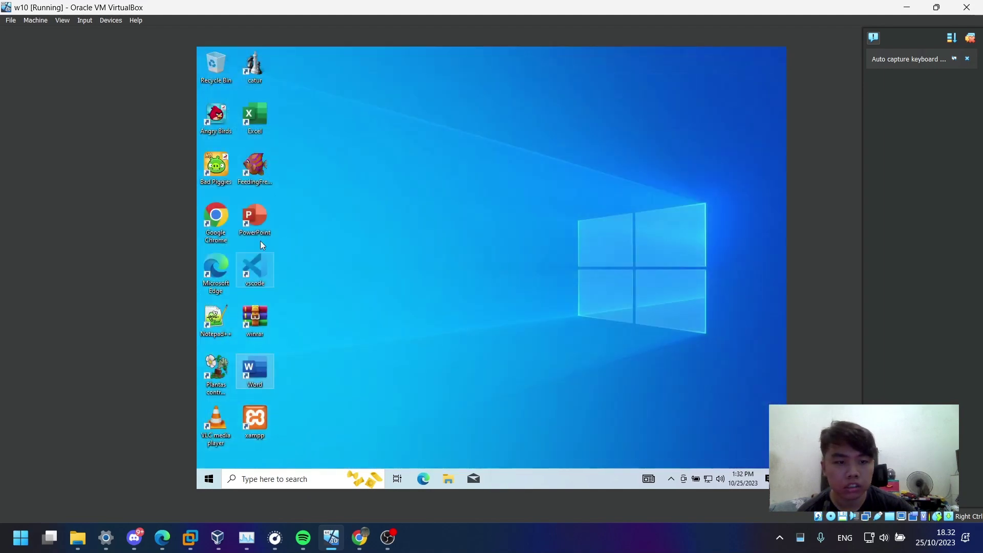
- Test the Notepad++ desktop shortcut twice, closing the editor each time and checking the assignment list in Chrome between the launches
double_click(215, 319)
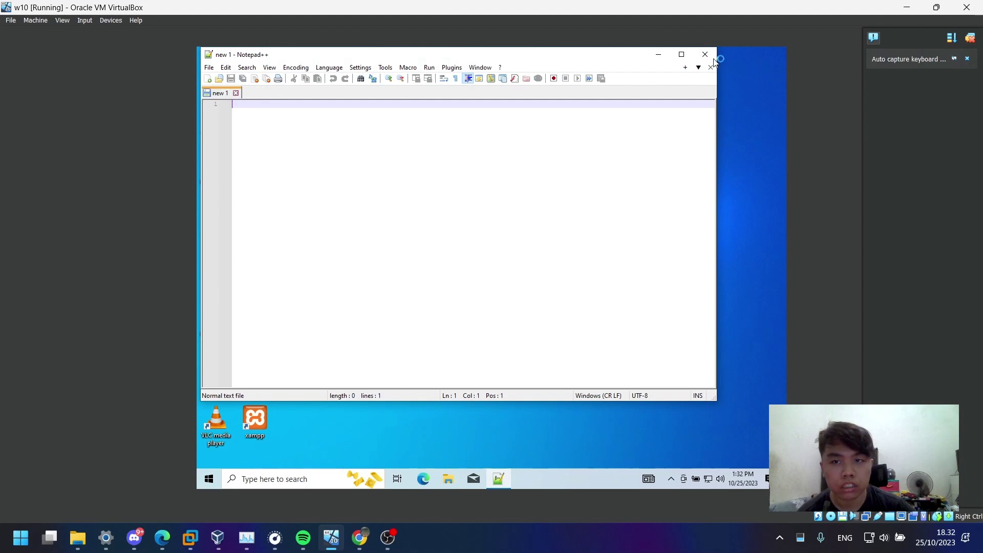
click(708, 56)
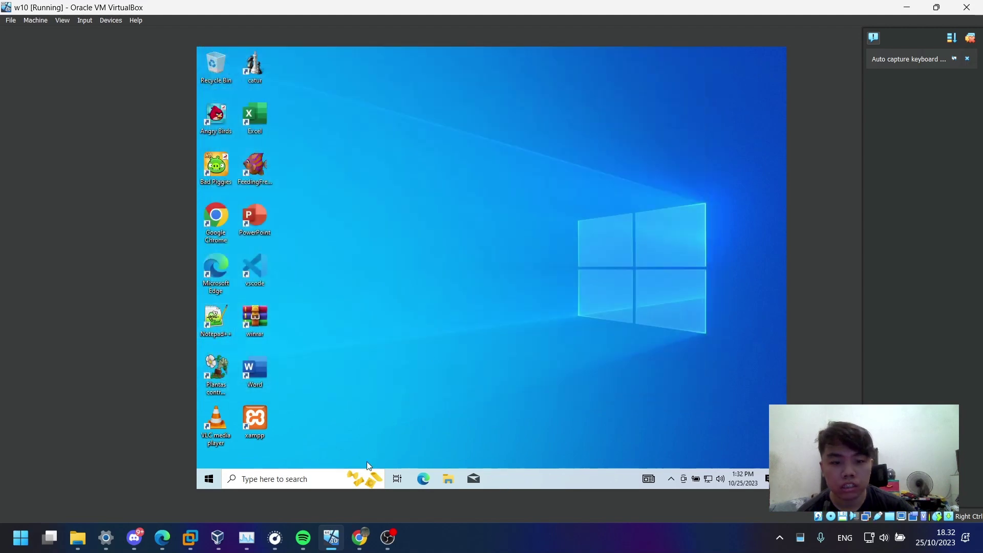
click(359, 538)
drag(110, 225, 187, 263)
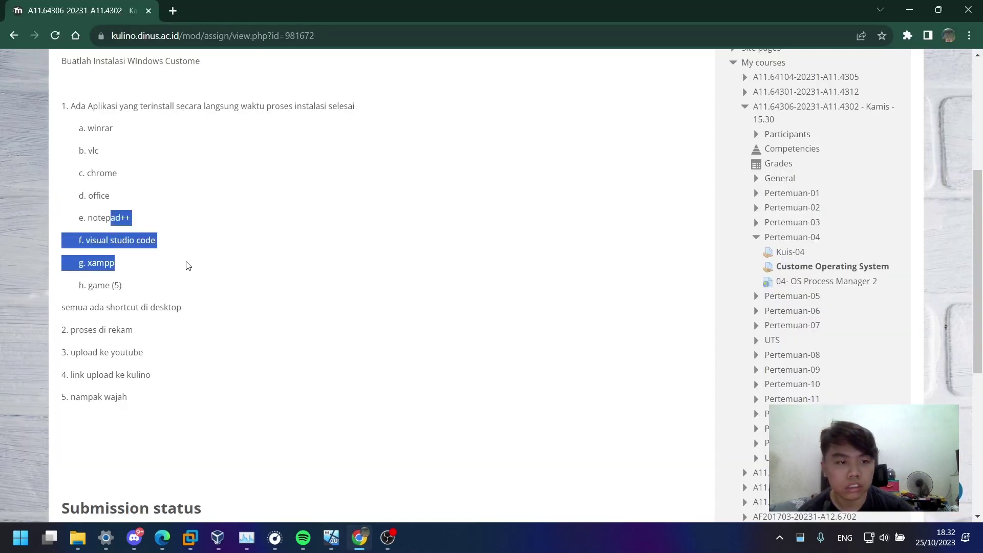
click(195, 266)
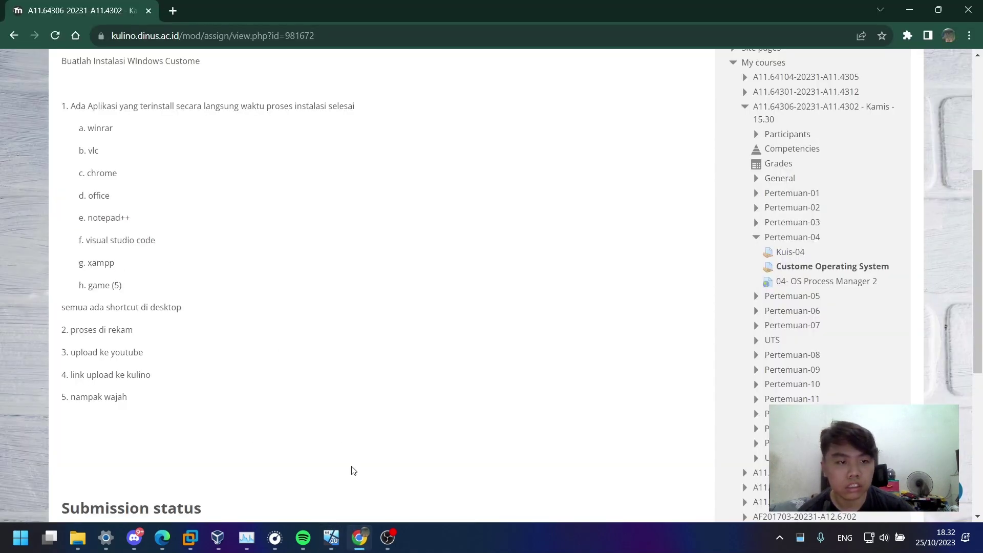
click(333, 537)
double_click(227, 317)
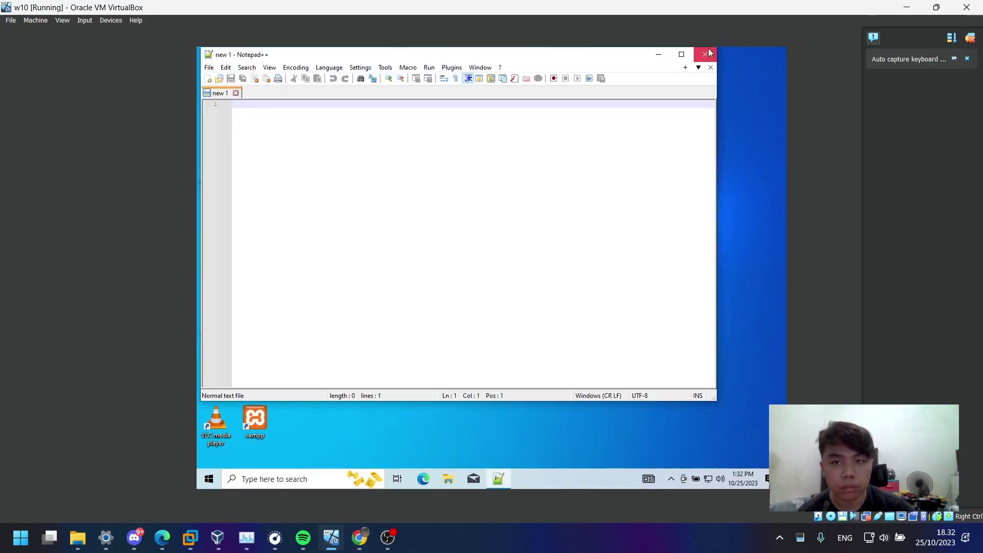
click(707, 53)
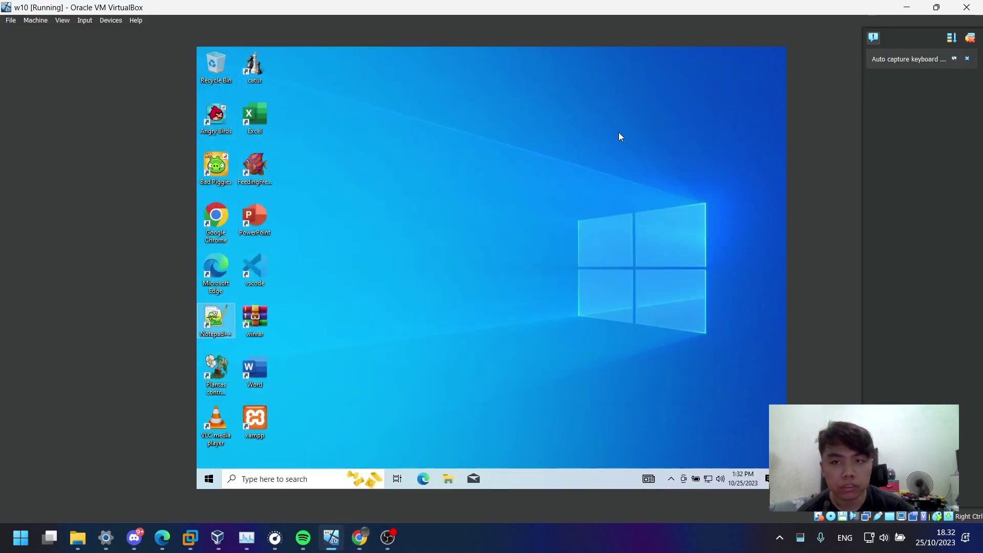
- Test the vscode and xampp desktop shortcuts, checking the assignment list in Chrome between them, and close each application
double_click(272, 276)
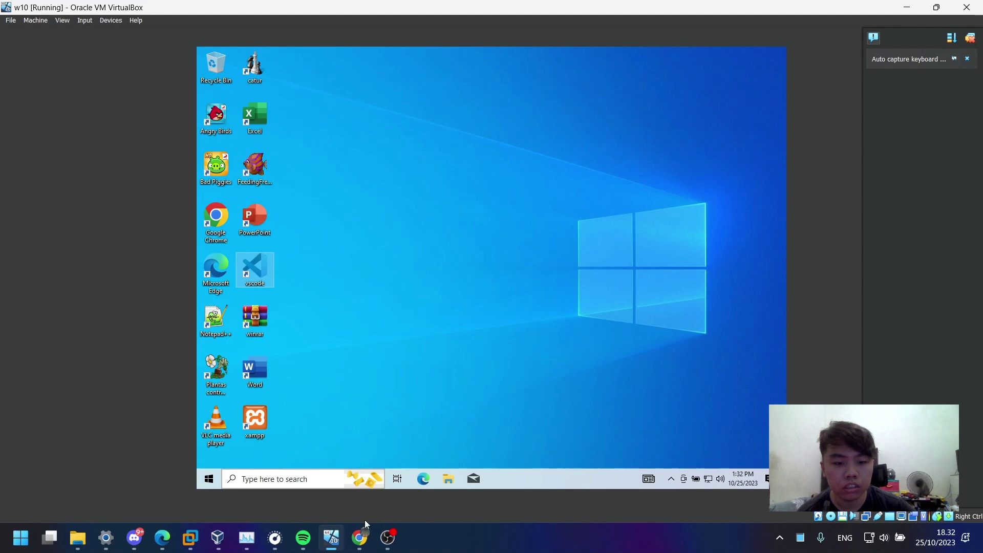
click(360, 538)
drag(146, 195, 226, 307)
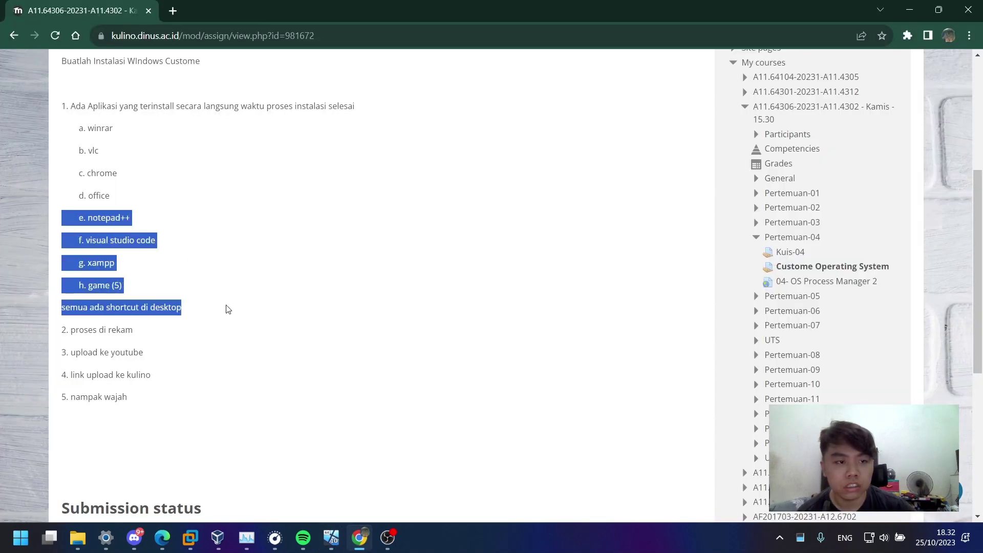
click(226, 307)
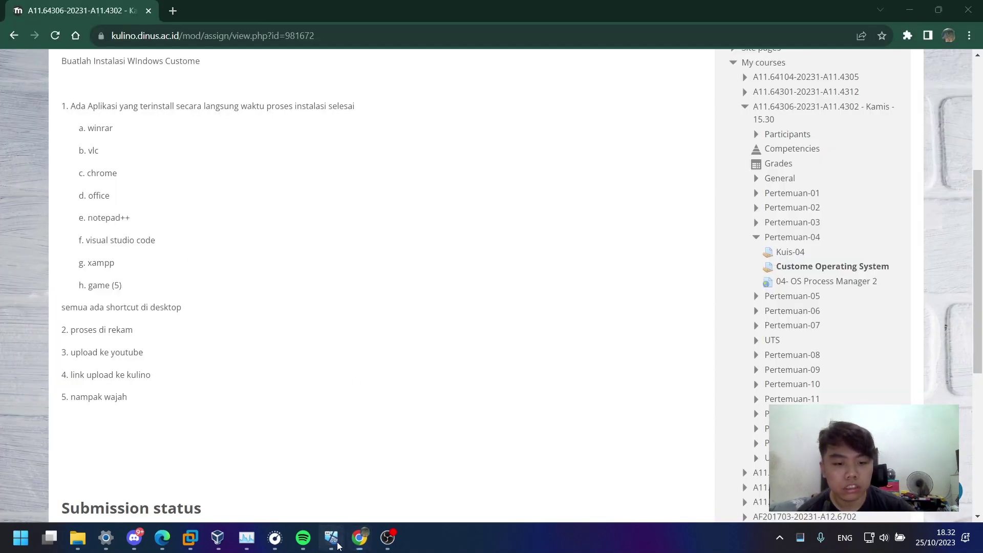
click(332, 537)
click(682, 267)
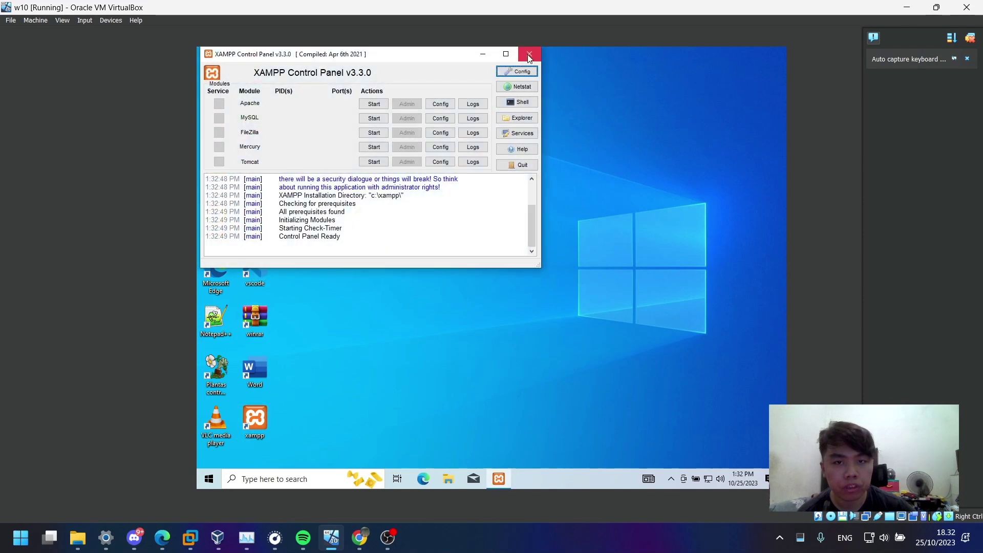
click(529, 54)
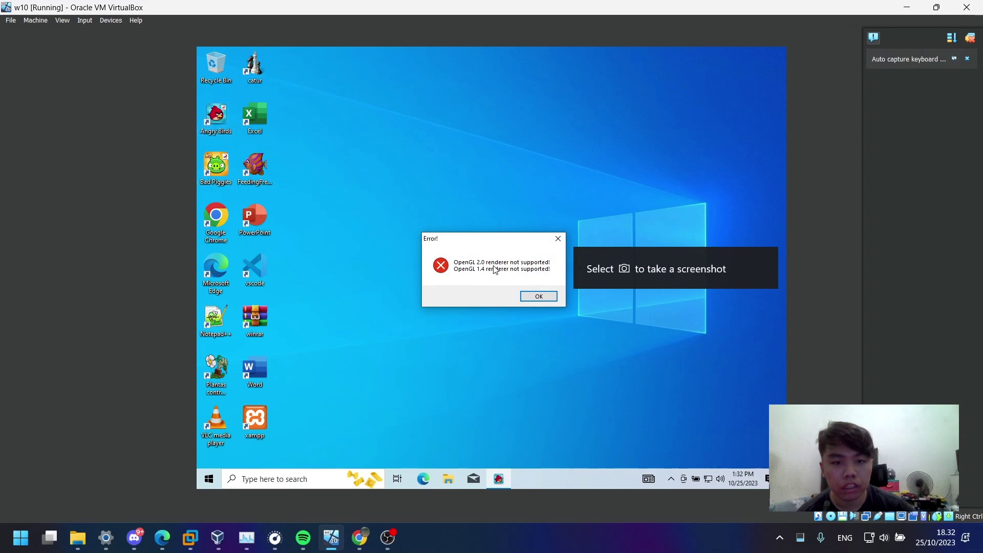
- Dismiss the error dialog of the Angry Birds launch, and start Bad Piggies with its preset graphics configuration and exit it
click(533, 301)
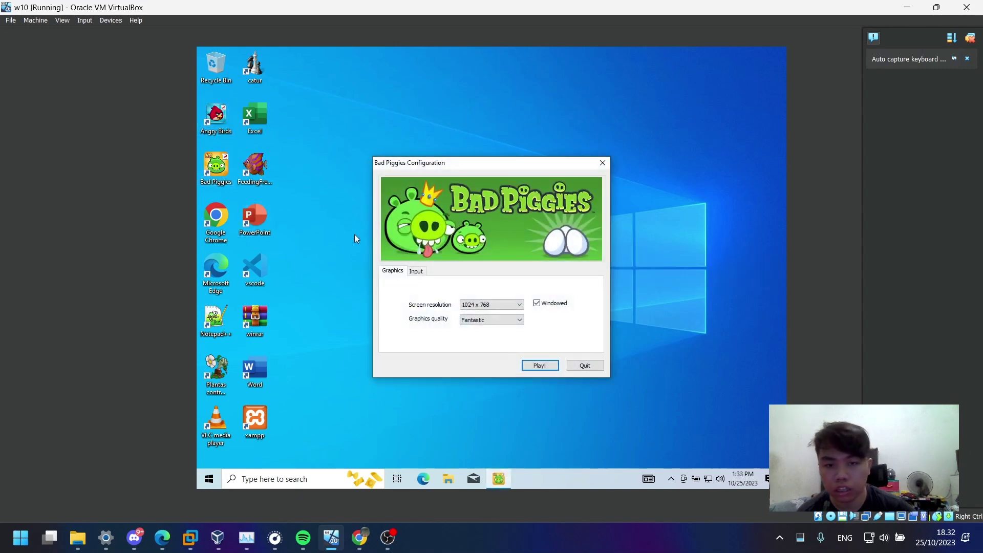
click(538, 365)
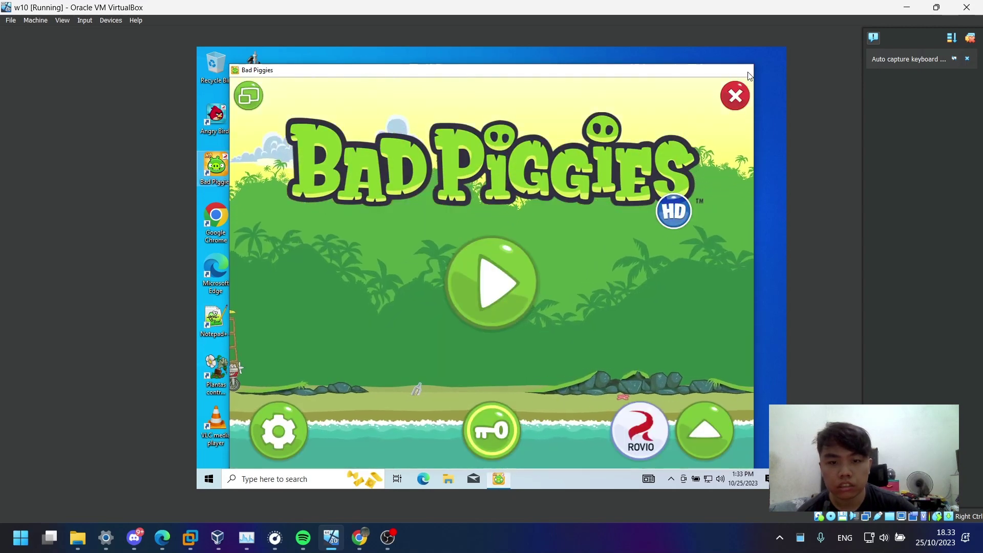
click(748, 75)
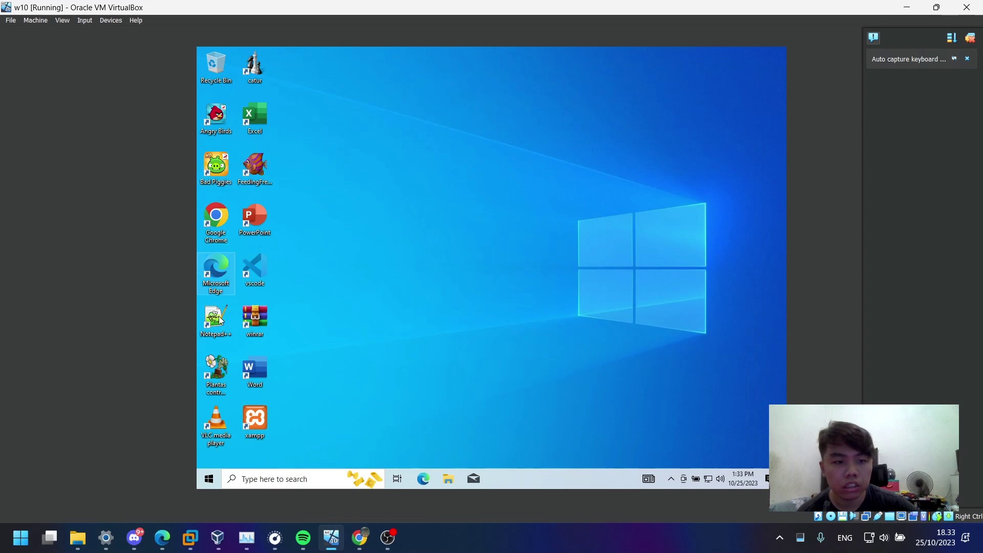
- Launch the demo of Plantas contra Zombis up to its main menu, quit the game, and close its purchase window
double_click(217, 373)
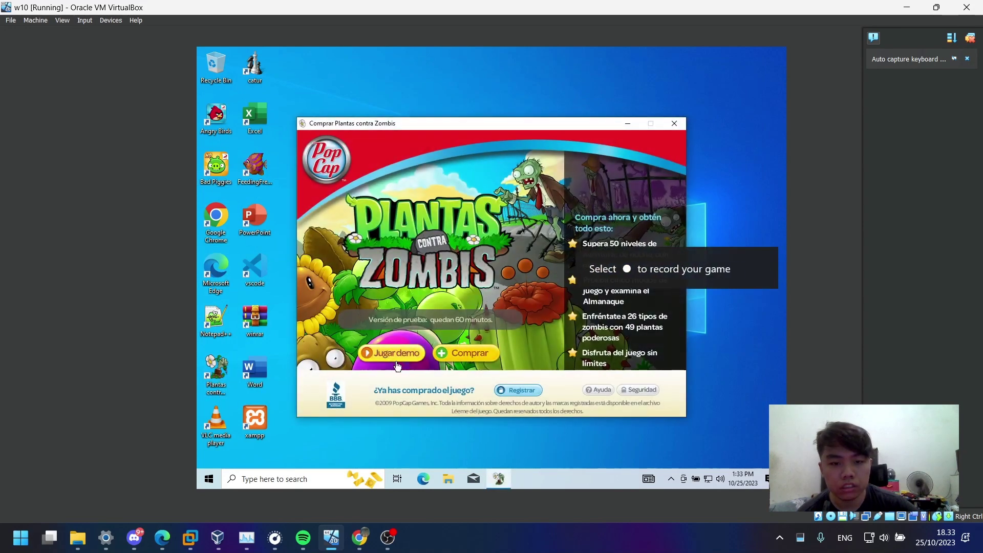
click(396, 358)
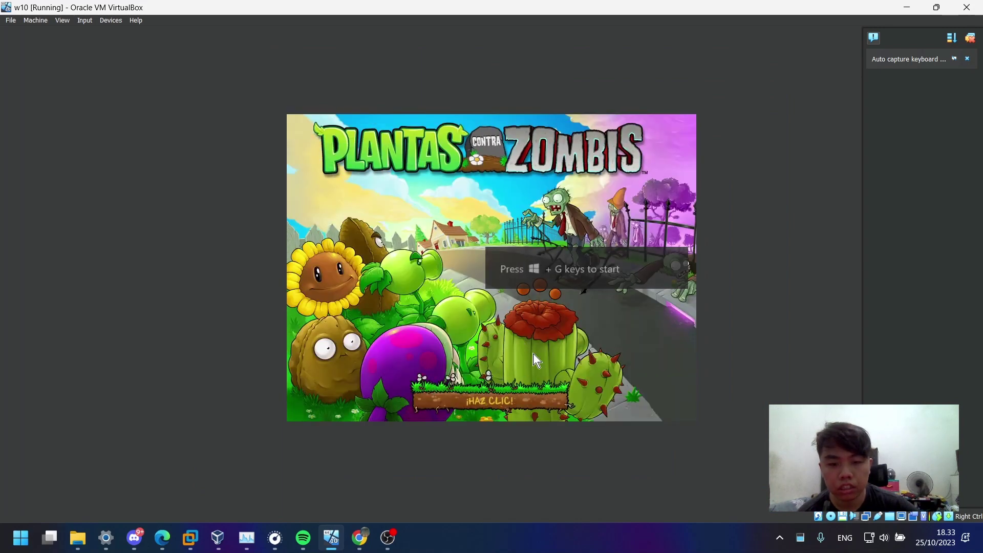
click(533, 353)
click(667, 383)
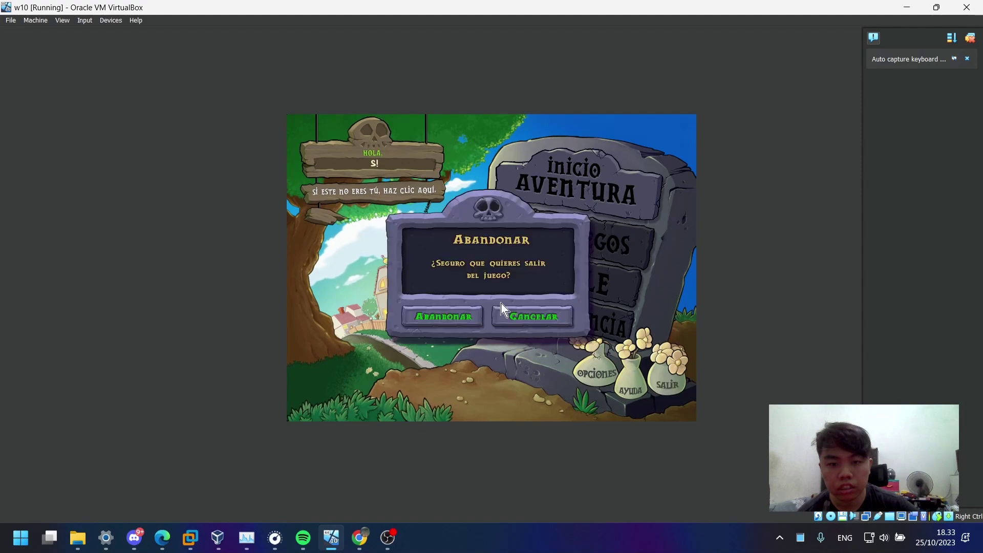
click(444, 317)
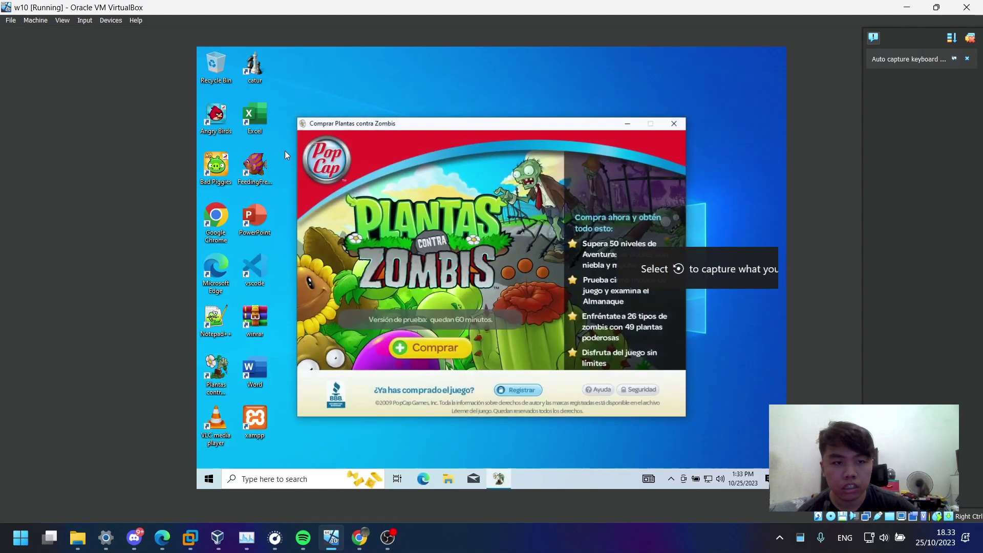
click(674, 123)
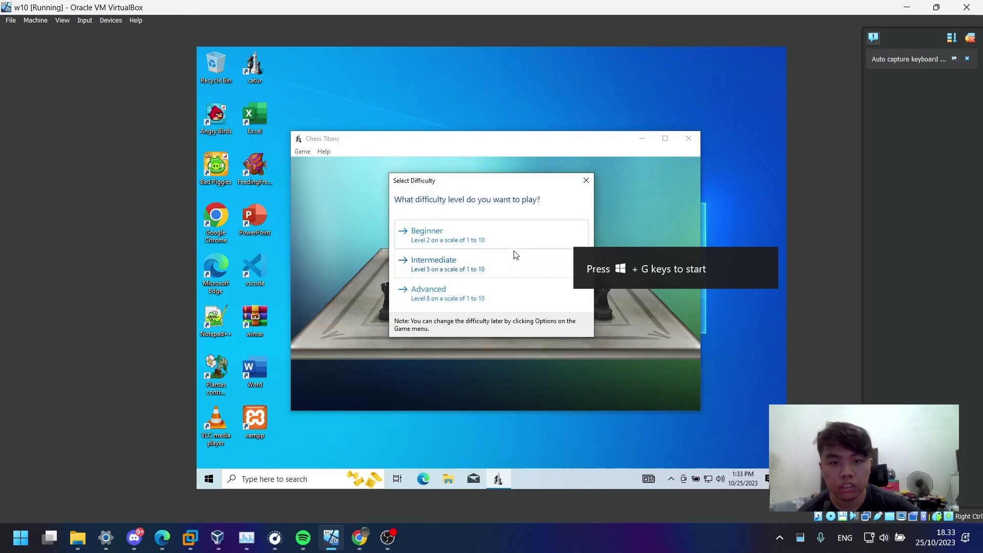
- Start a Beginner game in Chess Titans and close it, and launch Feeding Frenzy in trial mode and exit it
click(518, 234)
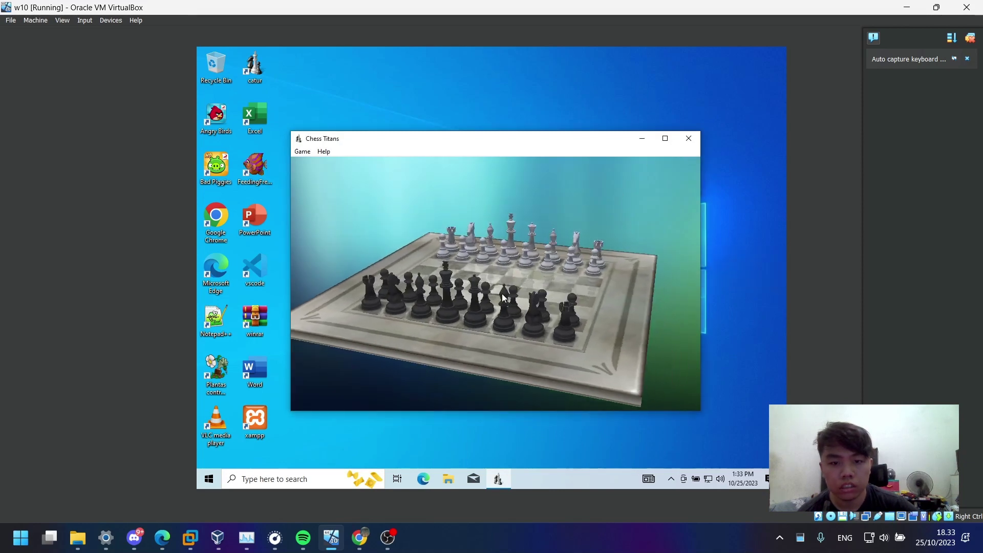
click(688, 139)
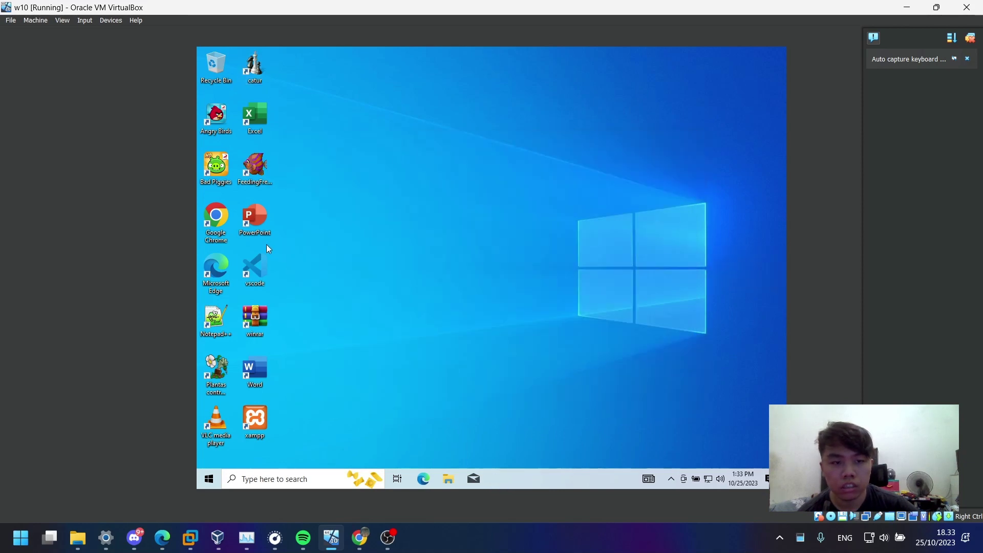
double_click(254, 166)
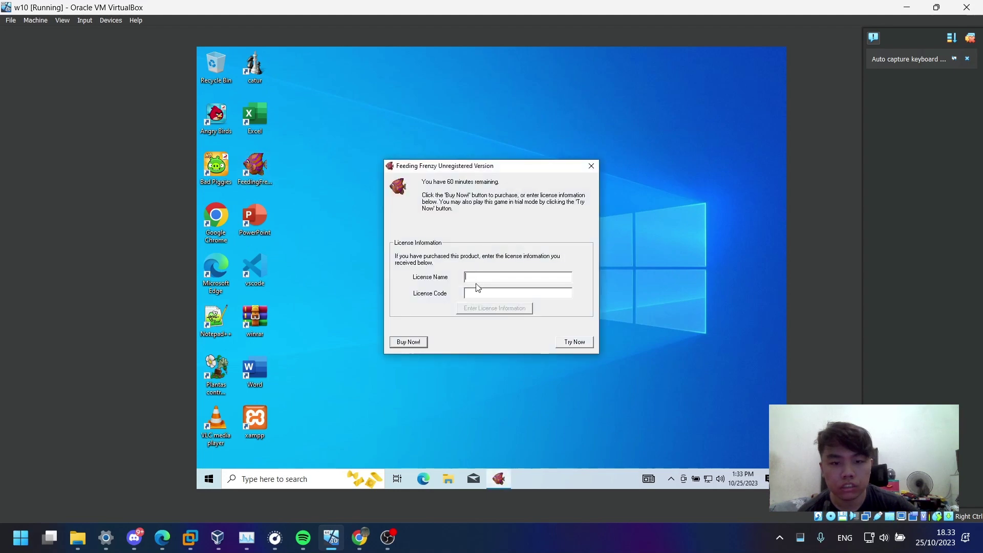
click(574, 342)
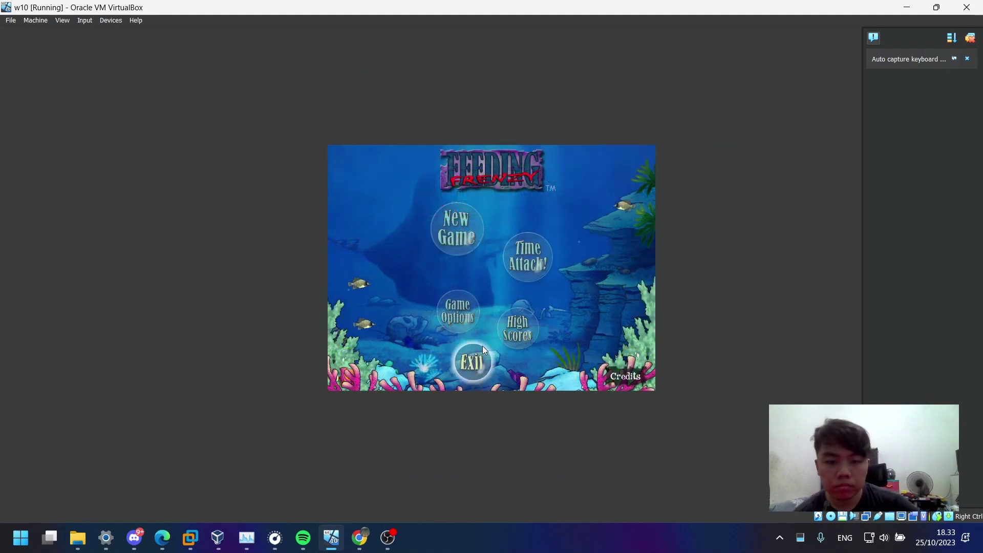
click(483, 348)
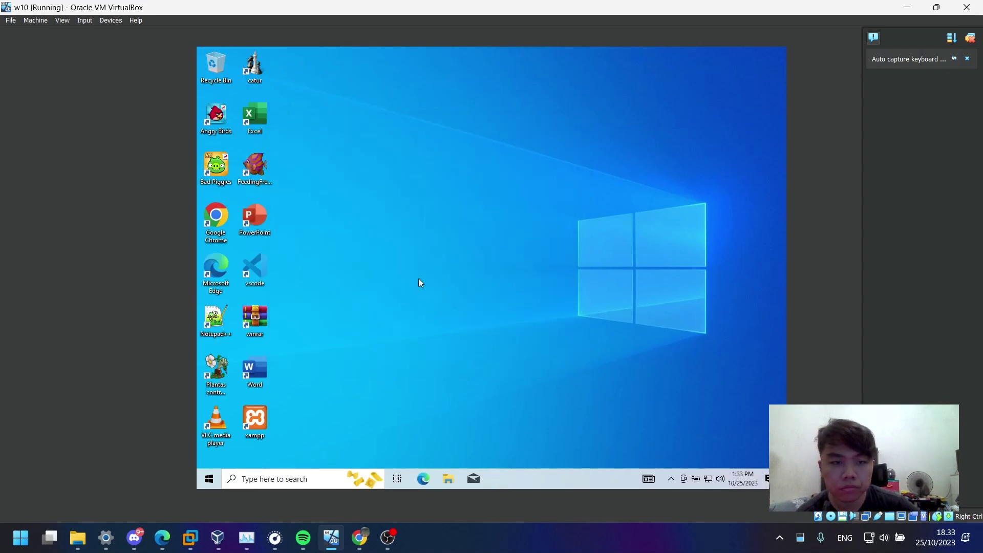